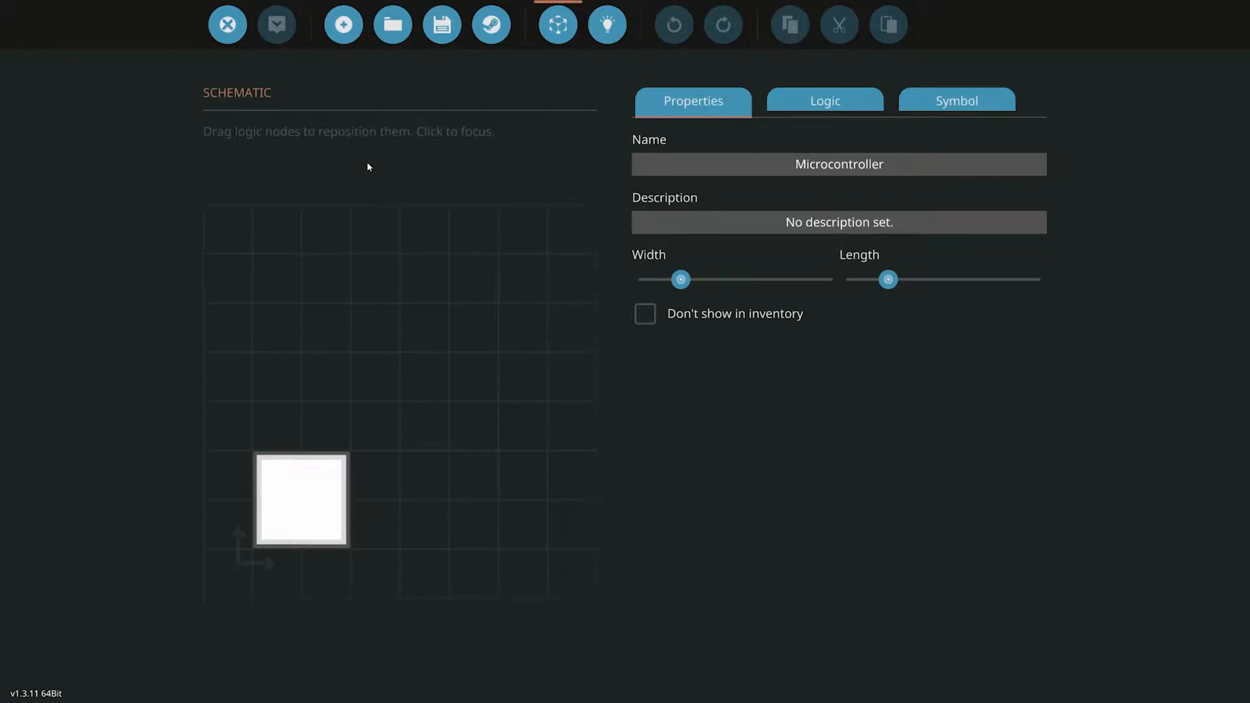
# Start a new blank microcontroller, discarding the current one.
pyautogui.click(343, 24)
pyautogui.click(674, 443)
pyautogui.click(820, 101)
pyautogui.click(748, 104)
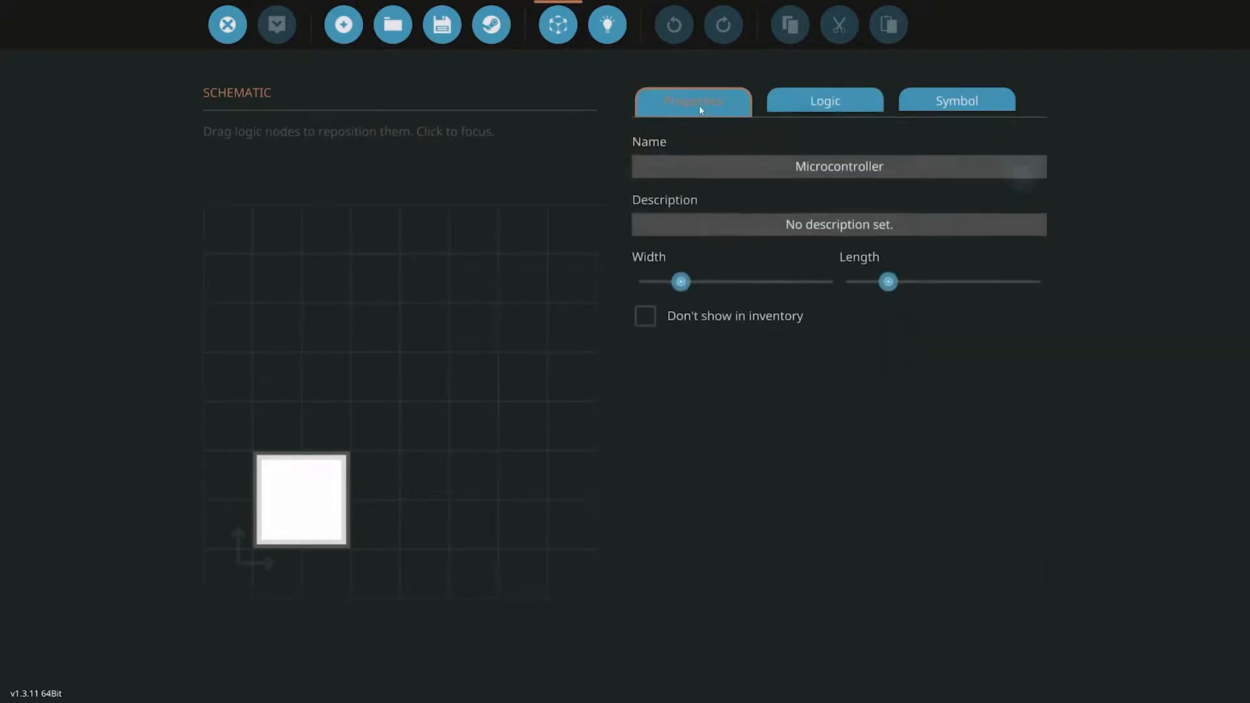
# Name the microcontroller 'Low Fuel Tut' and leave its description empty.
pyautogui.click(837, 164)
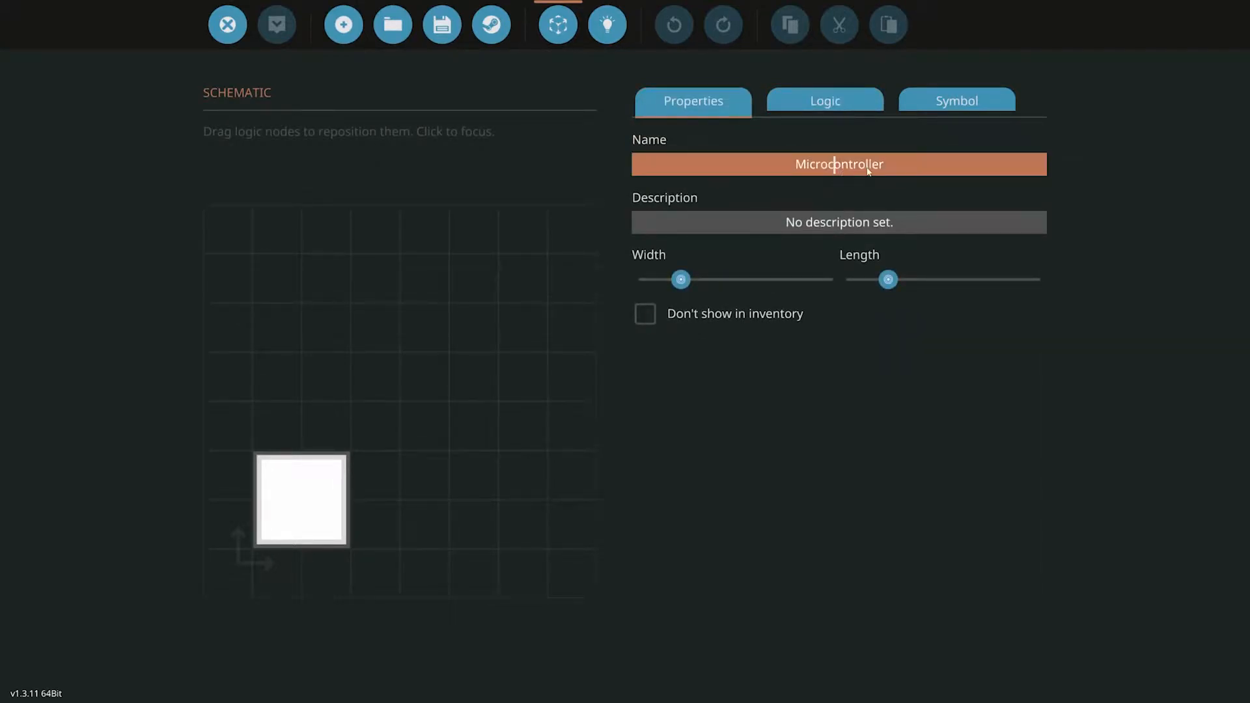
pyautogui.doubleClick(850, 164)
pyautogui.write('Low Fuel Tut')
pyautogui.press('Tab')
pyautogui.click(884, 220)
pyautogui.click(843, 323)
# Shrink the microcontroller to minimum width with a slightly longer length.
pyautogui.moveTo(681, 280); pyautogui.dragTo(643, 281)
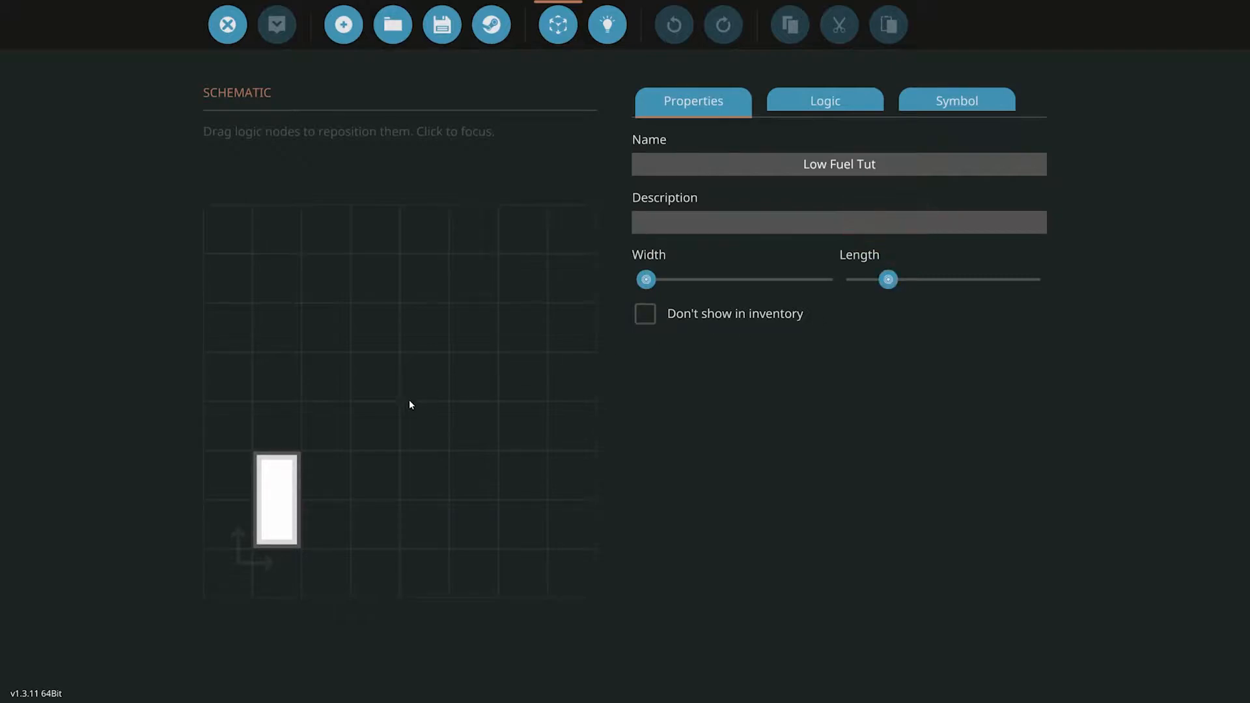
pyautogui.moveTo(888, 280); pyautogui.dragTo(904, 280)
# Add a number input node named 'Number Input from gas tank' with no description.
pyautogui.click(832, 100)
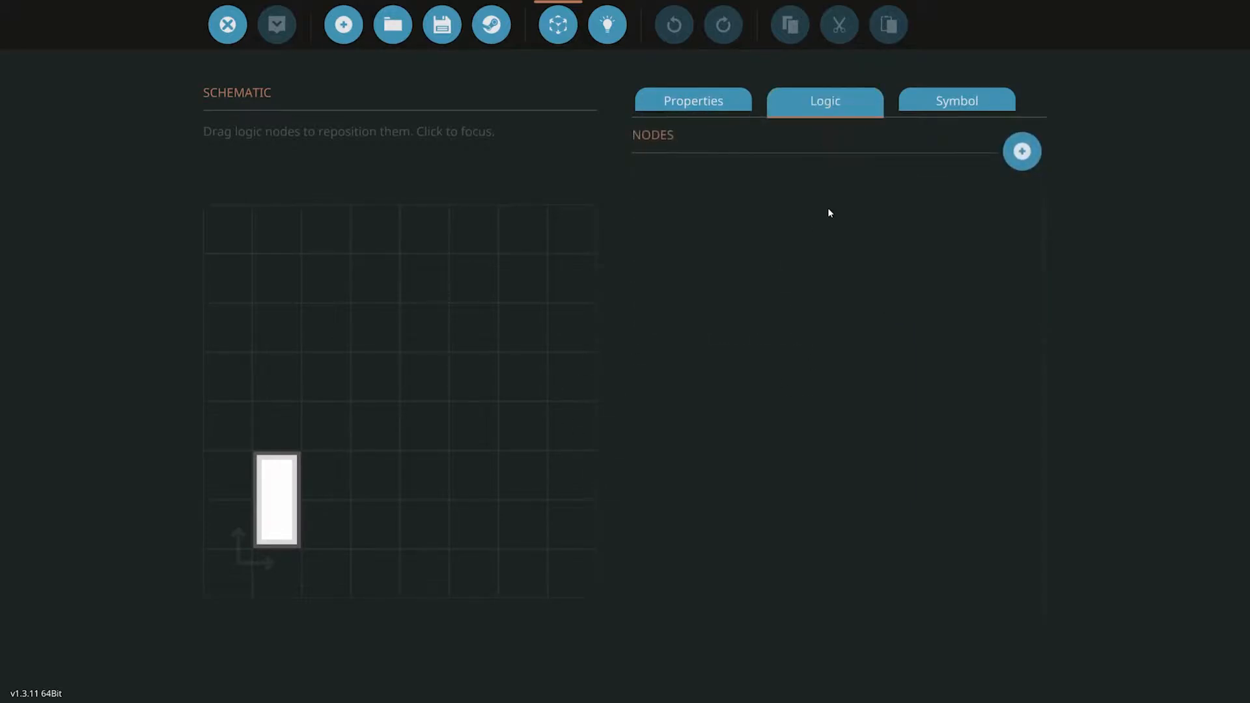
pyautogui.click(1021, 151)
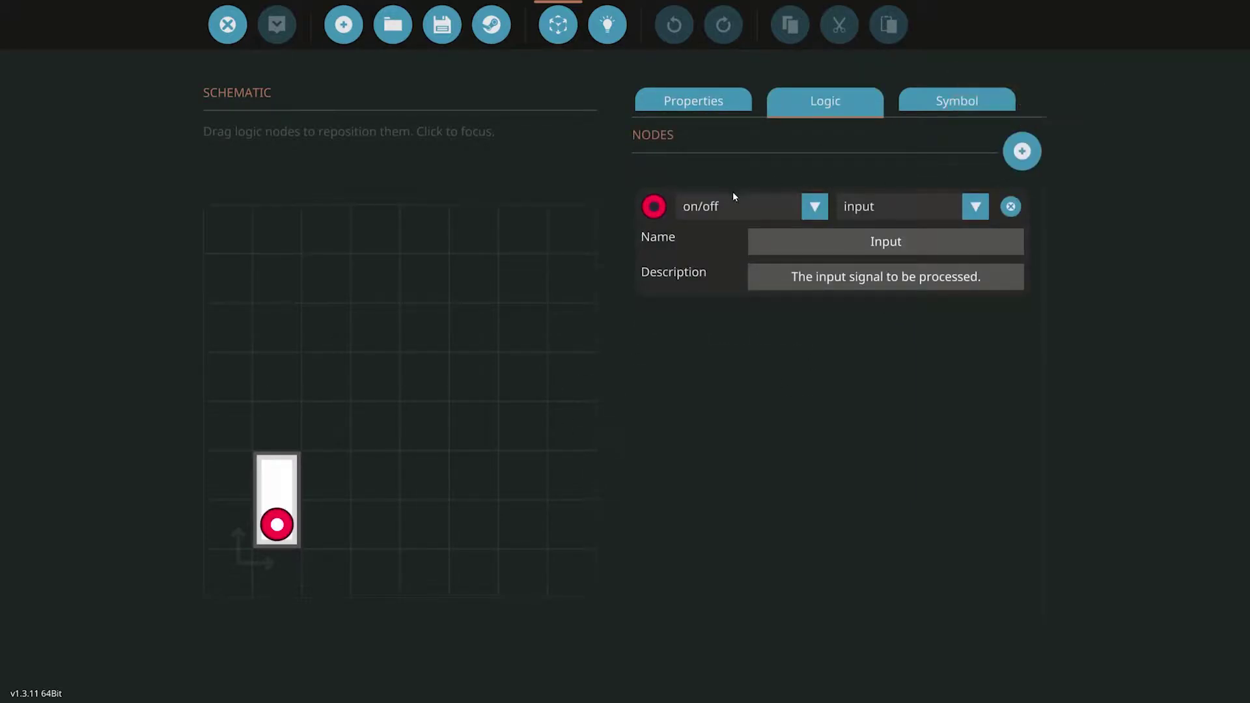
pyautogui.click(808, 211)
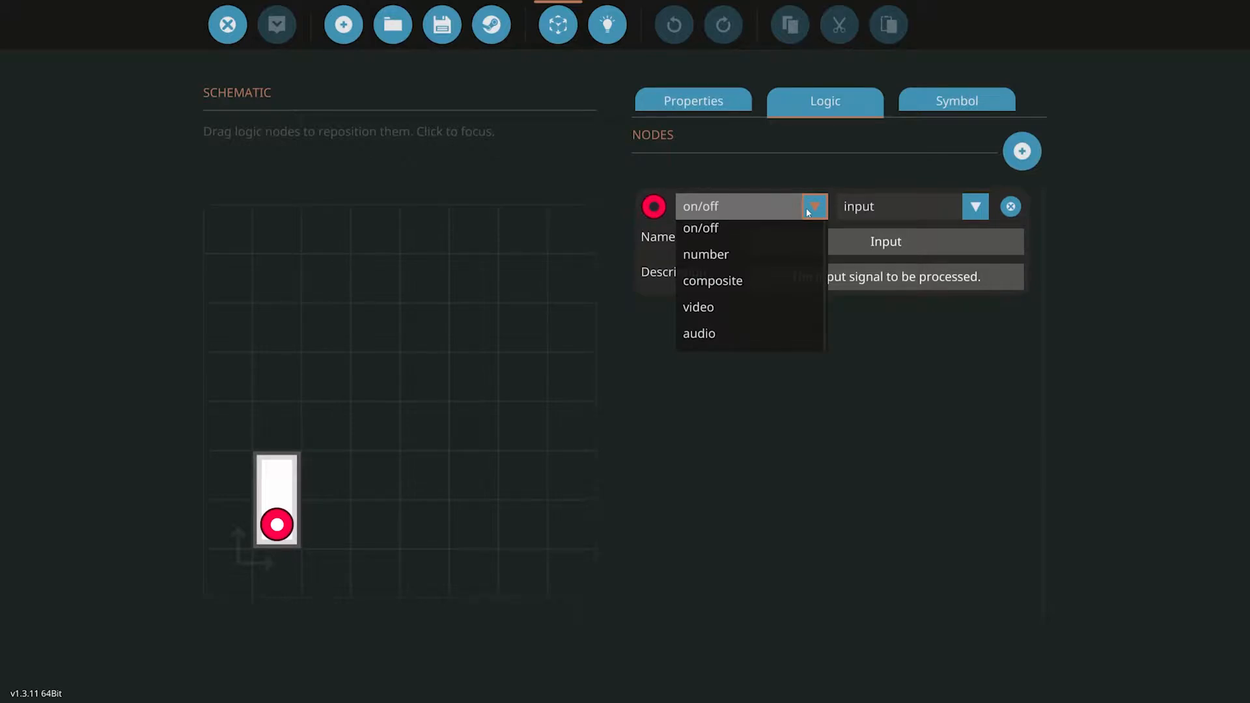
pyautogui.click(786, 253)
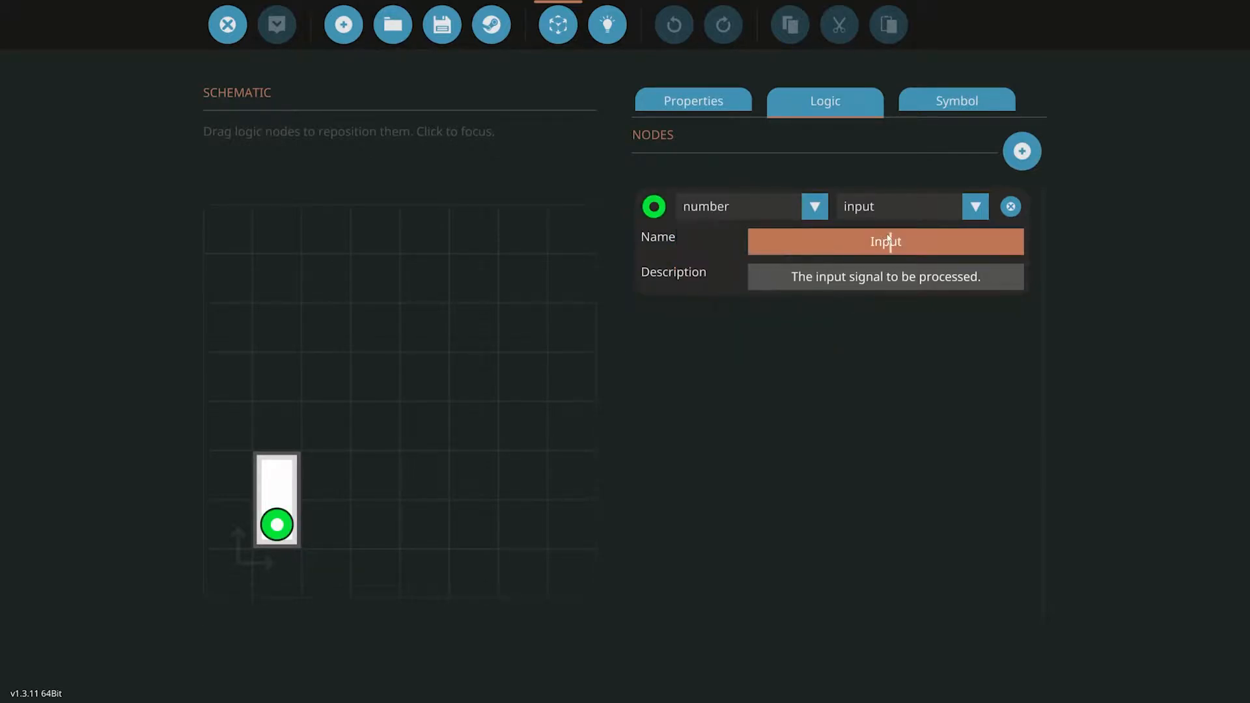
pyautogui.doubleClick(901, 244)
pyautogui.write('Number Inpout')
pyautogui.press('BackSpace')
pyautogui.press('BackSpace')
pyautogui.press('BackSpace')
pyautogui.write('ut from gas ')
pyautogui.write('tank')
pyautogui.click(911, 270)
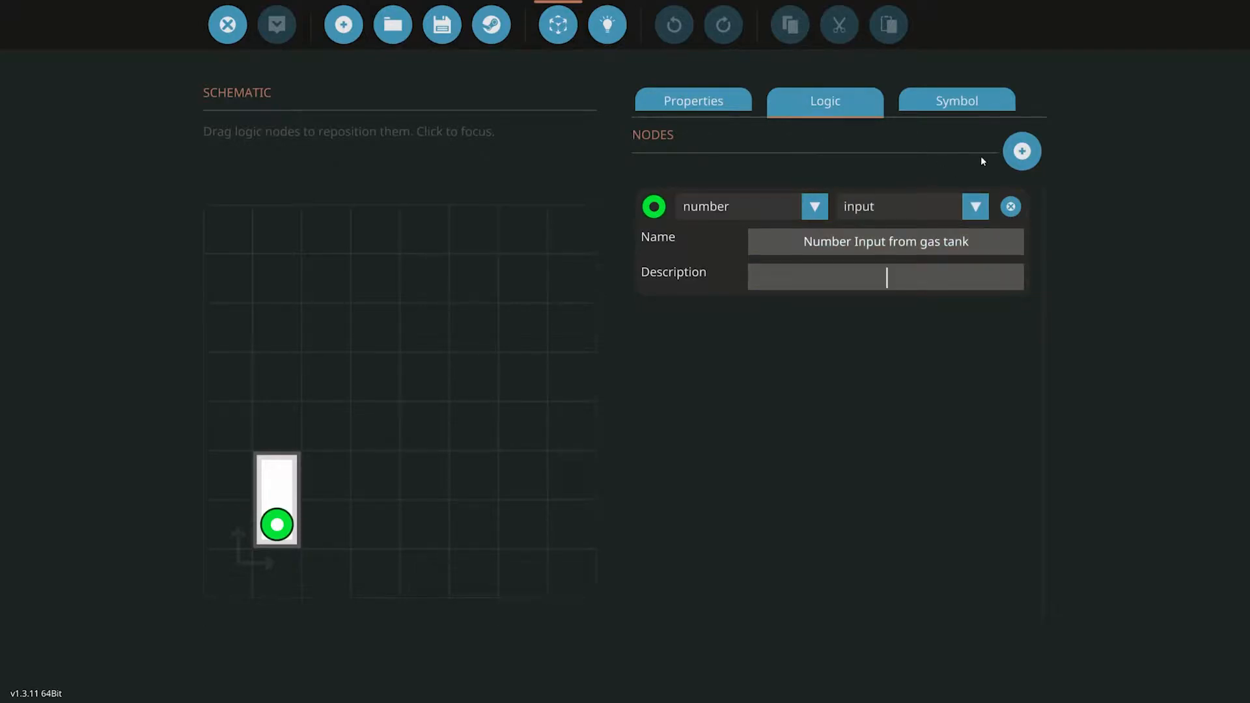
# Add a composite input node named 'Output to Light' with no description, moved into its own slot.
pyautogui.click(1022, 150)
pyautogui.click(753, 329)
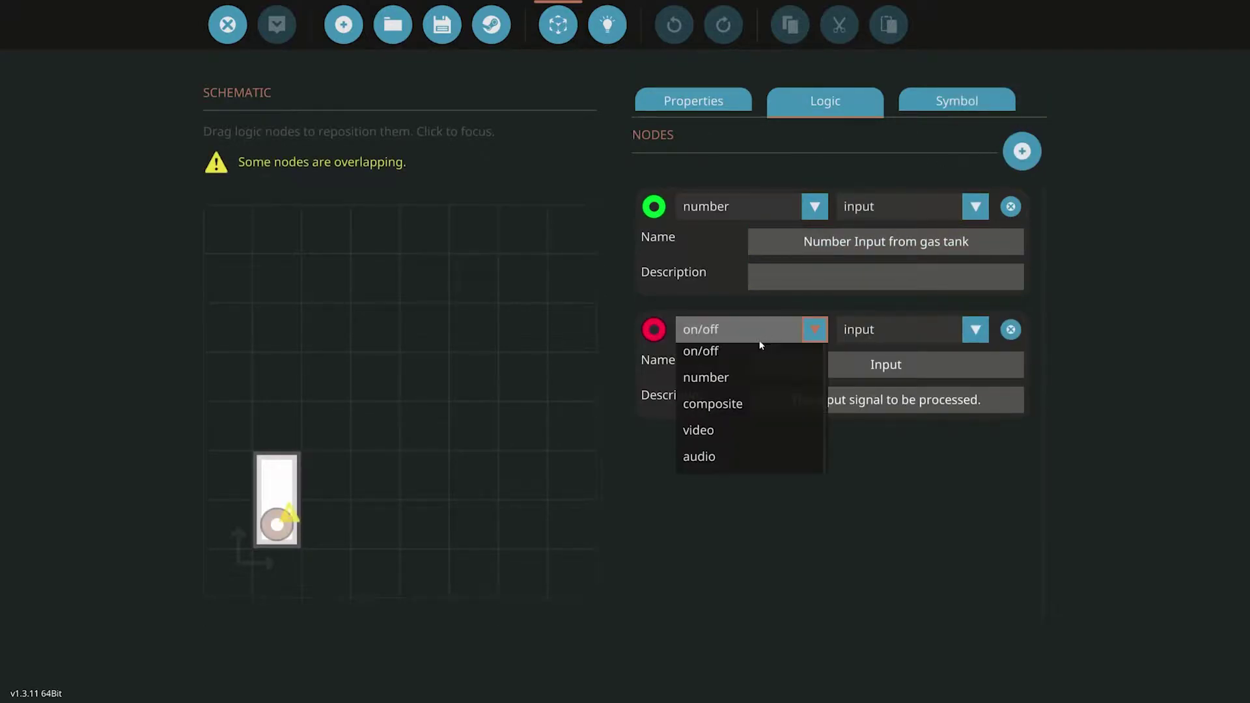
pyautogui.click(742, 410)
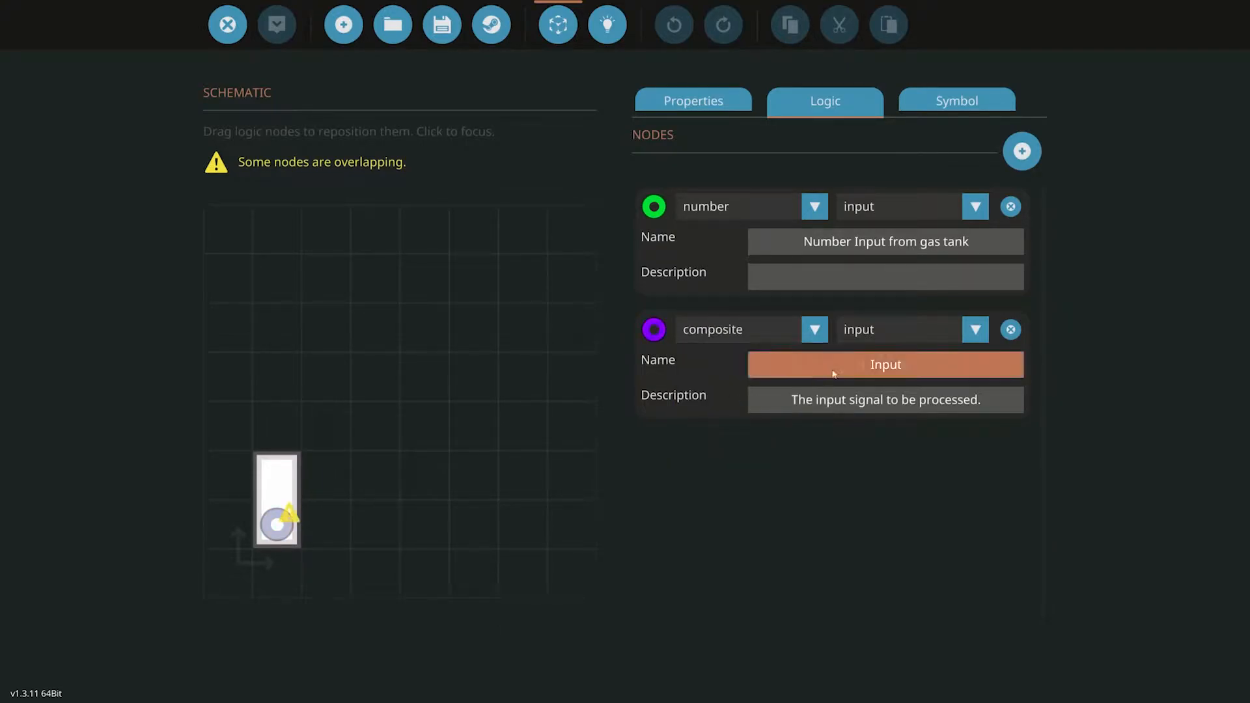
pyautogui.click(886, 365)
pyautogui.press('BackSpace')
pyautogui.press('BackSpace')
pyautogui.press('BackSpace')
pyautogui.write('Output ')
pyautogui.write('to Light')
pyautogui.click(921, 400)
pyautogui.hotkey('ctrl', 'a')
pyautogui.press('BackSpace')
pyautogui.click(927, 369)
pyautogui.click(886, 400)
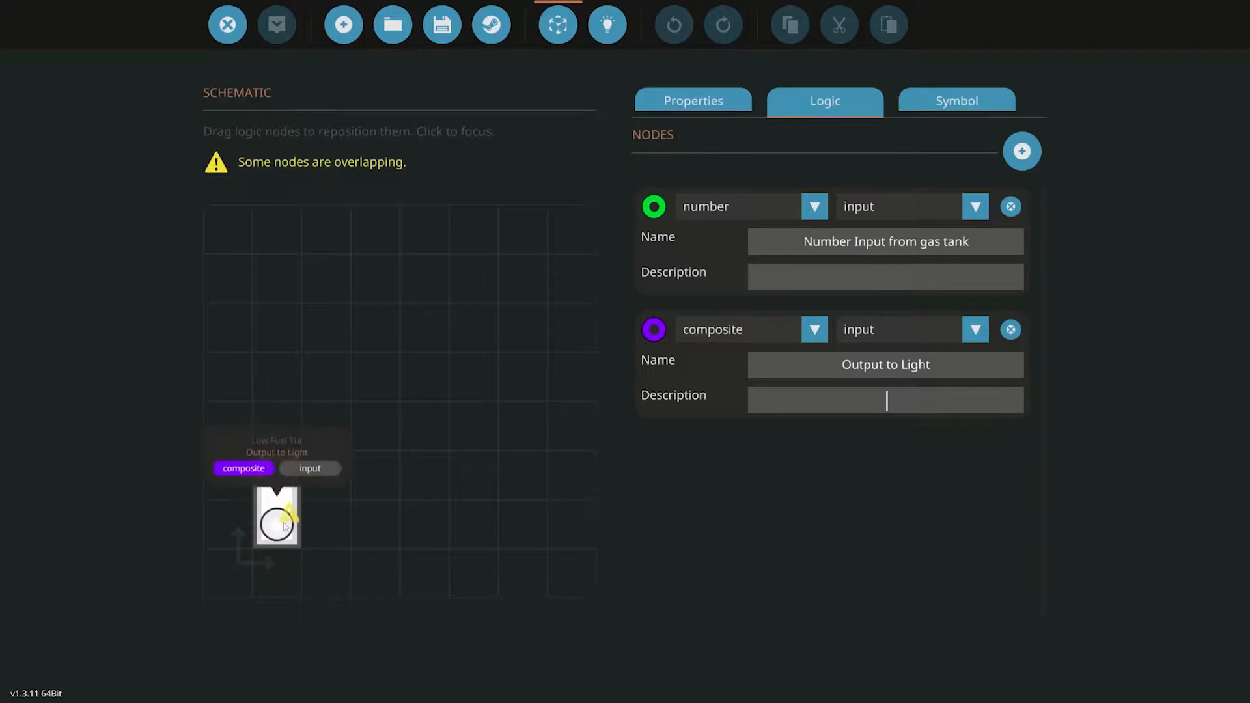
pyautogui.moveTo(284, 522); pyautogui.dragTo(283, 479)
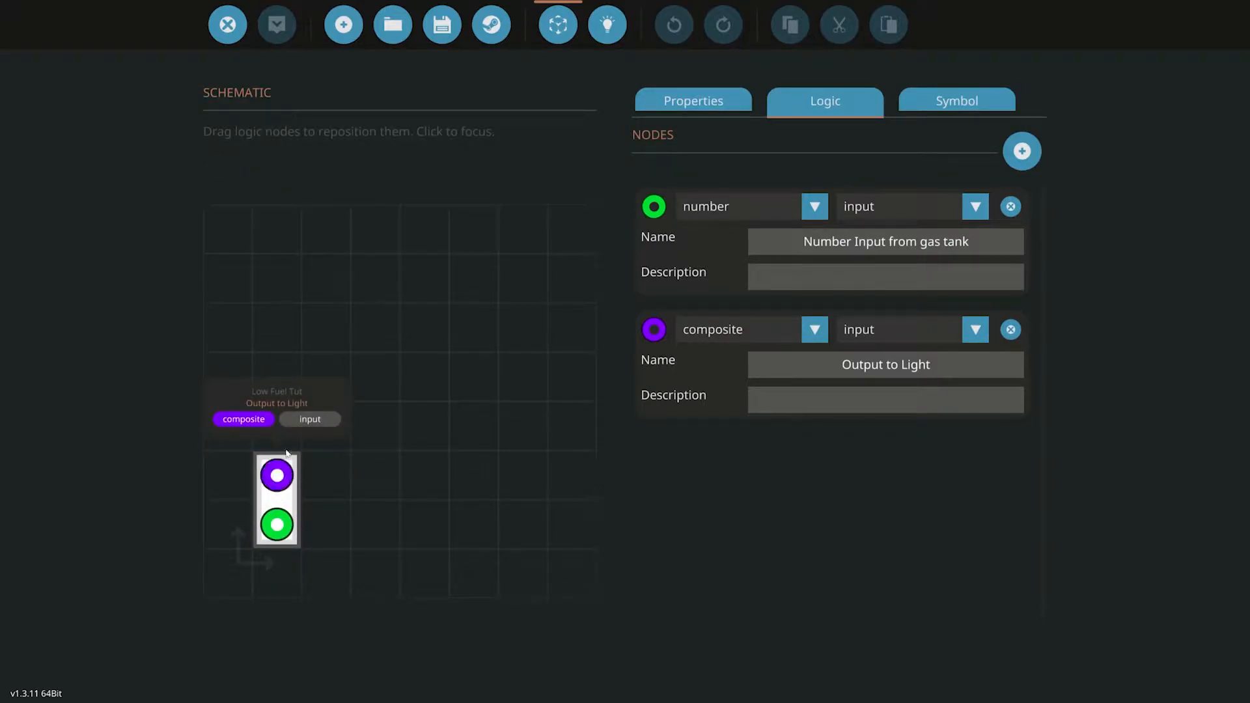
# Go to the logic design canvas and arrange the gas tank and light nodes.
pyautogui.click(957, 101)
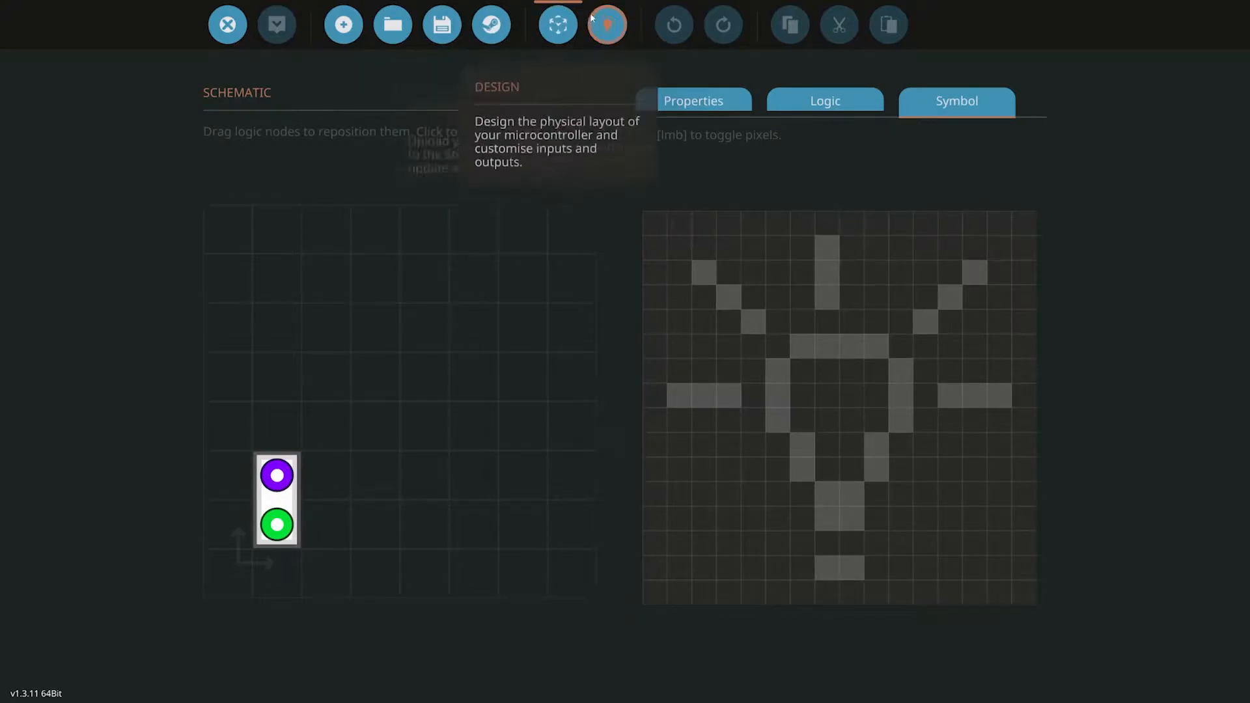
pyautogui.click(608, 24)
pyautogui.moveTo(685, 334); pyautogui.dragTo(449, 333)
pyautogui.write('less than')
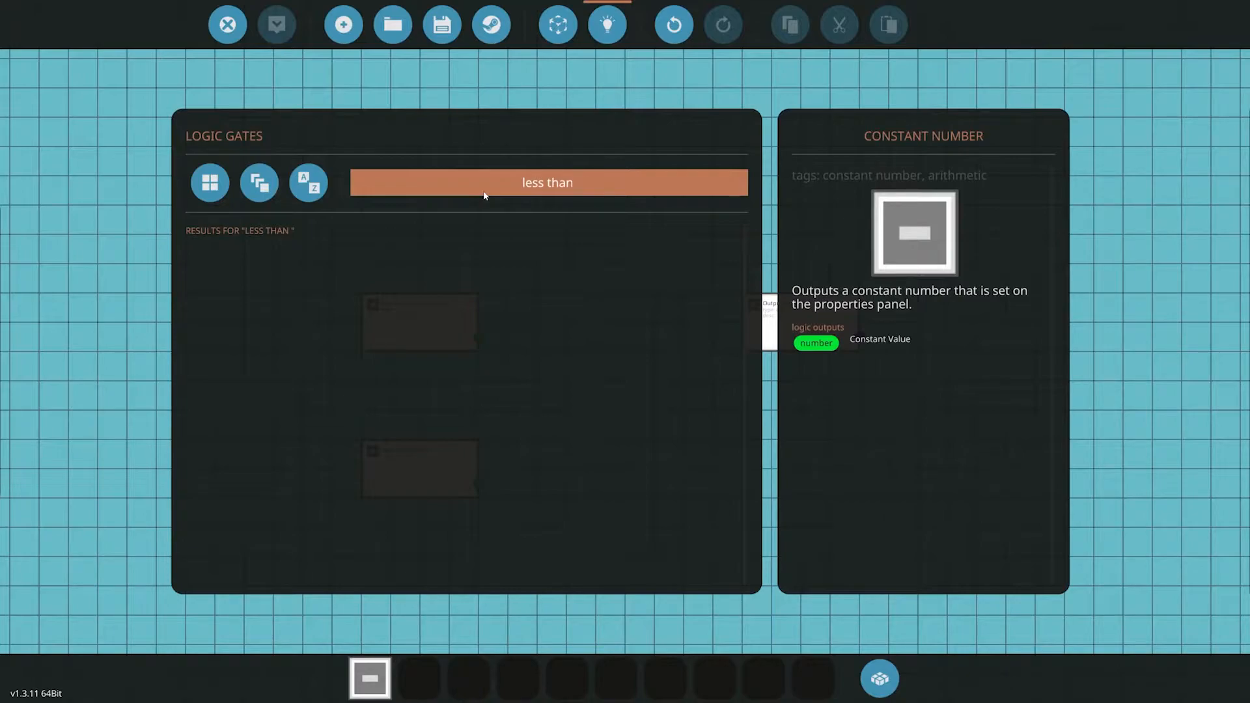
# Place a Constant Number node from the gates browser and bring up its settings.
pyautogui.press('BackSpace')
pyautogui.press('BackSpace')
pyautogui.press('BackSpace')
pyautogui.press('BackSpace')
pyautogui.press('BackSpace')
pyautogui.press('BackSpace')
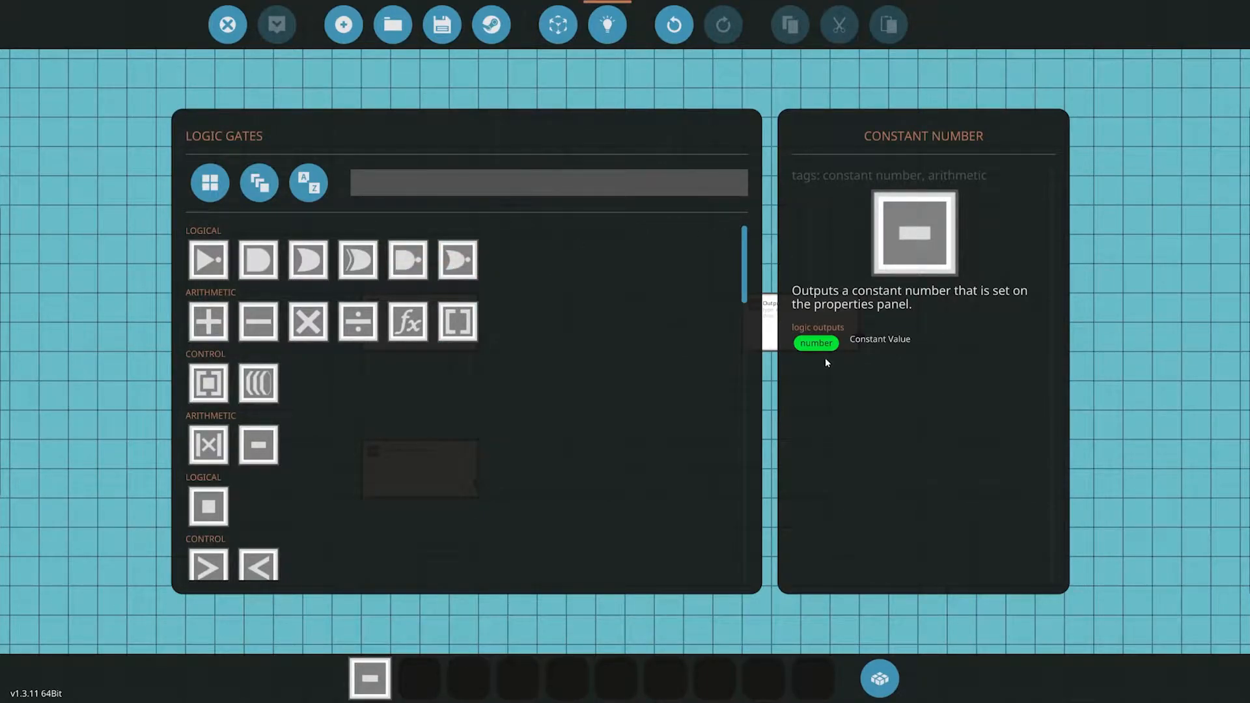
pyautogui.write('1')
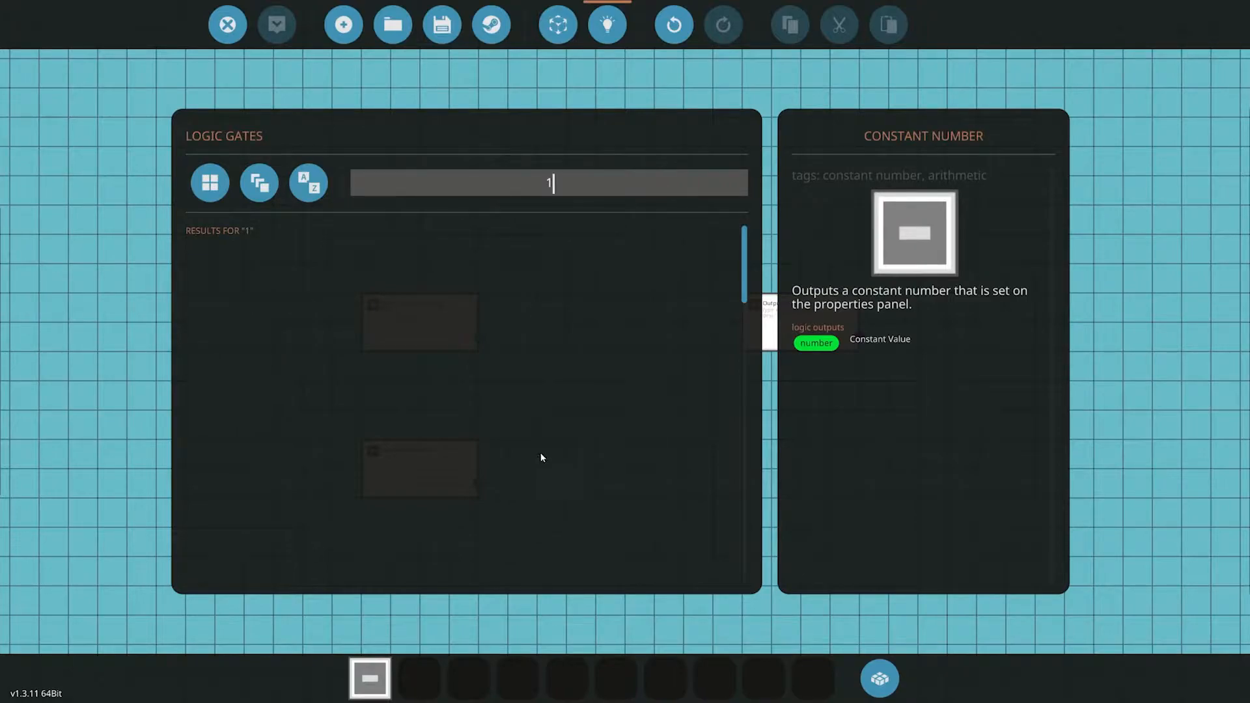
pyautogui.doubleClick(557, 183)
pyautogui.press('BackSpace')
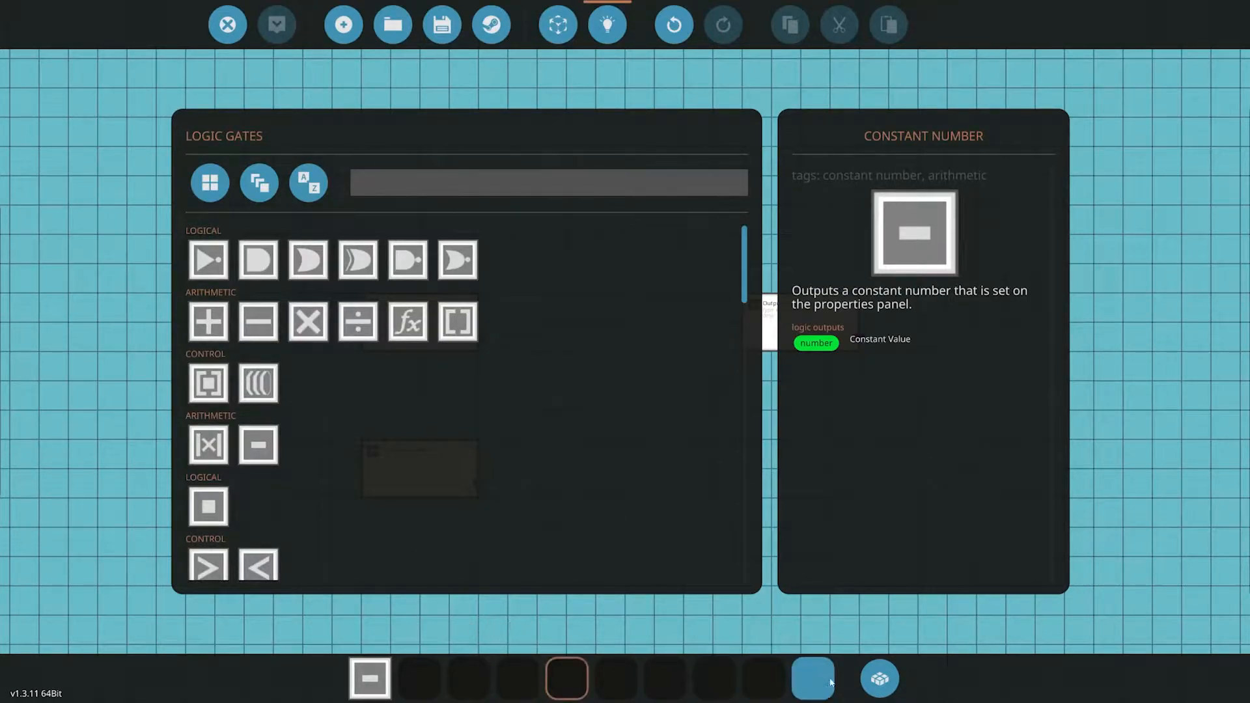
pyautogui.press('Escape')
pyautogui.click(430, 469)
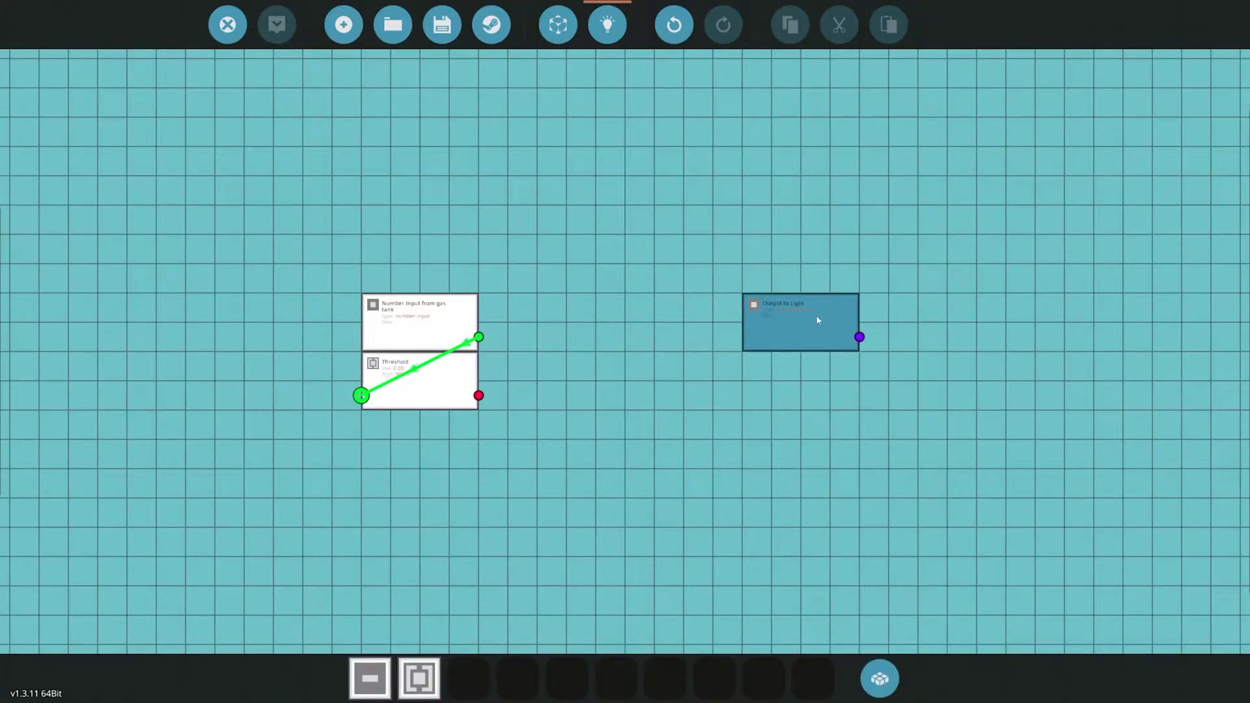
# Try moving the Output to Light node left, then undo the move.
pyautogui.moveTo(809, 304); pyautogui.dragTo(720, 306)
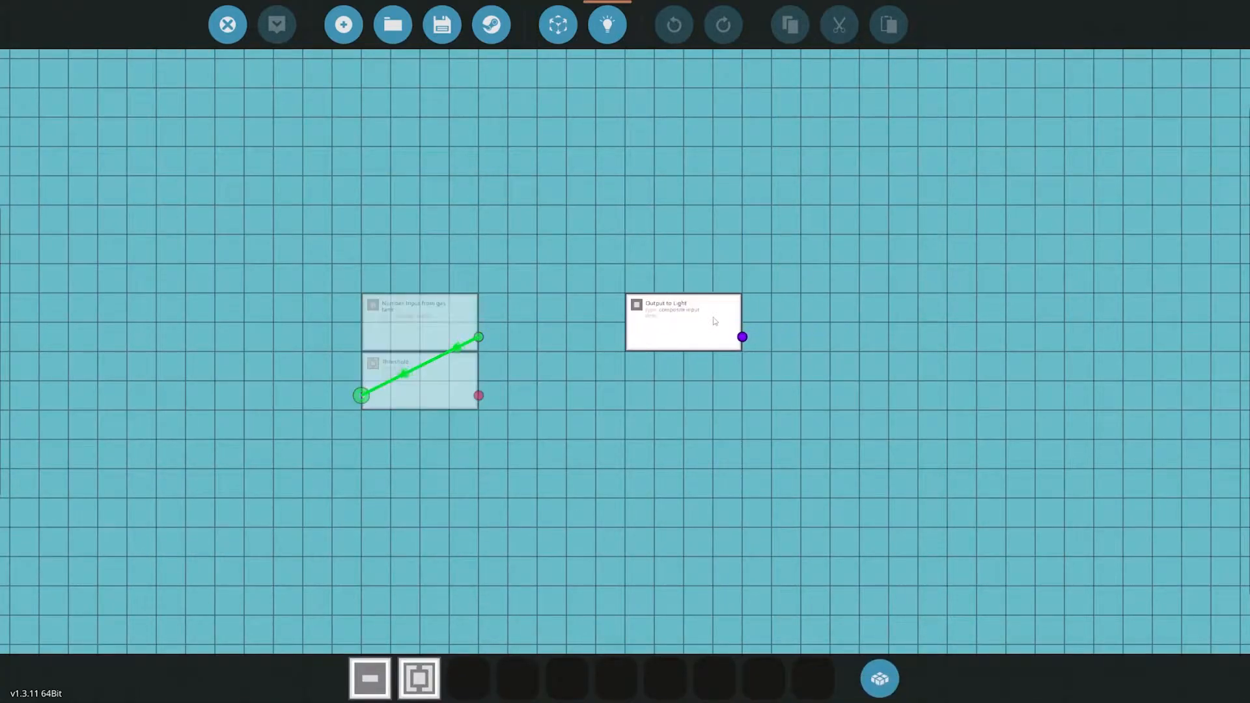
pyautogui.click(519, 381)
pyautogui.moveTo(479, 396)
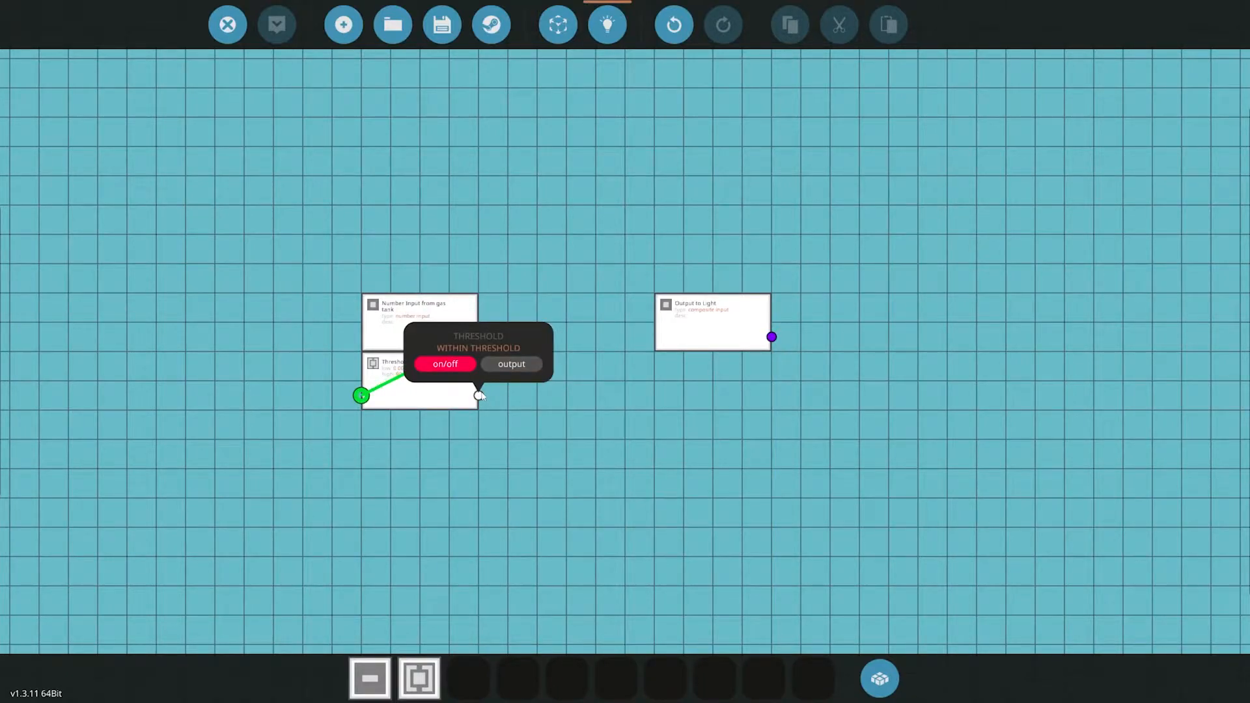
pyautogui.hotkey('ctrl', 'z')
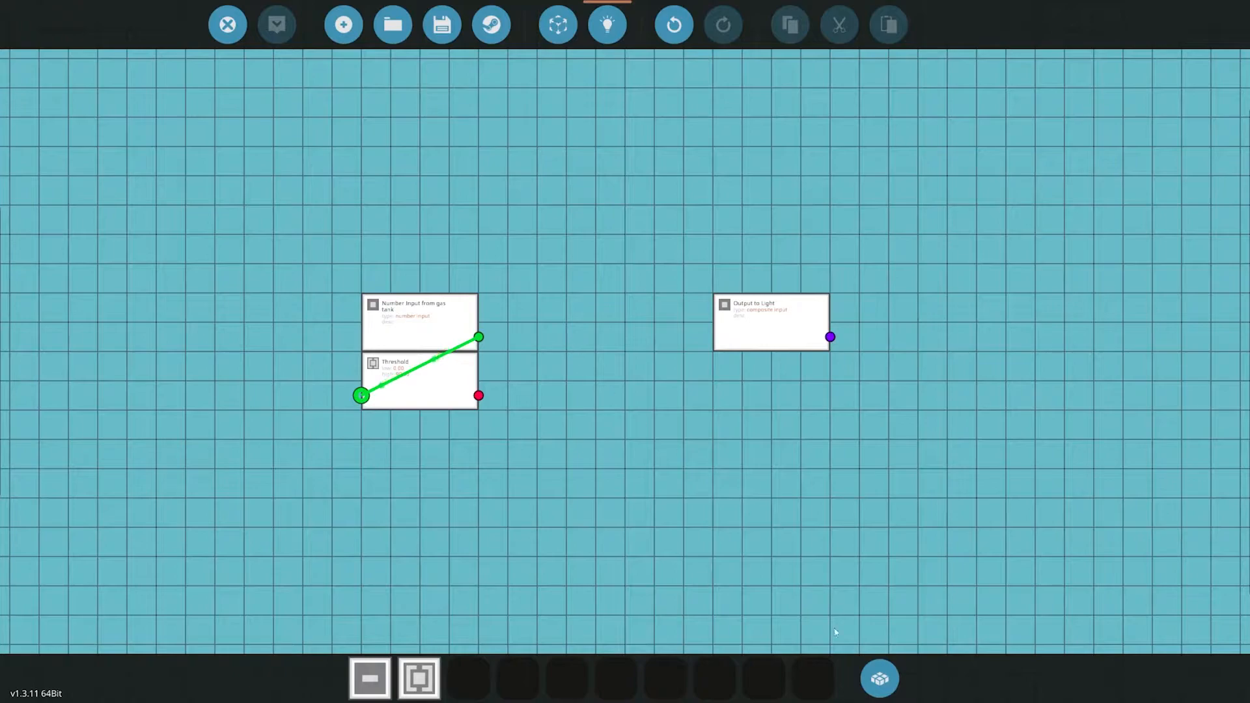
# Add a Composite Switchbox to the hotbar and place it between the threshold and output.
pyautogui.press('Tab')
pyautogui.write('swit')
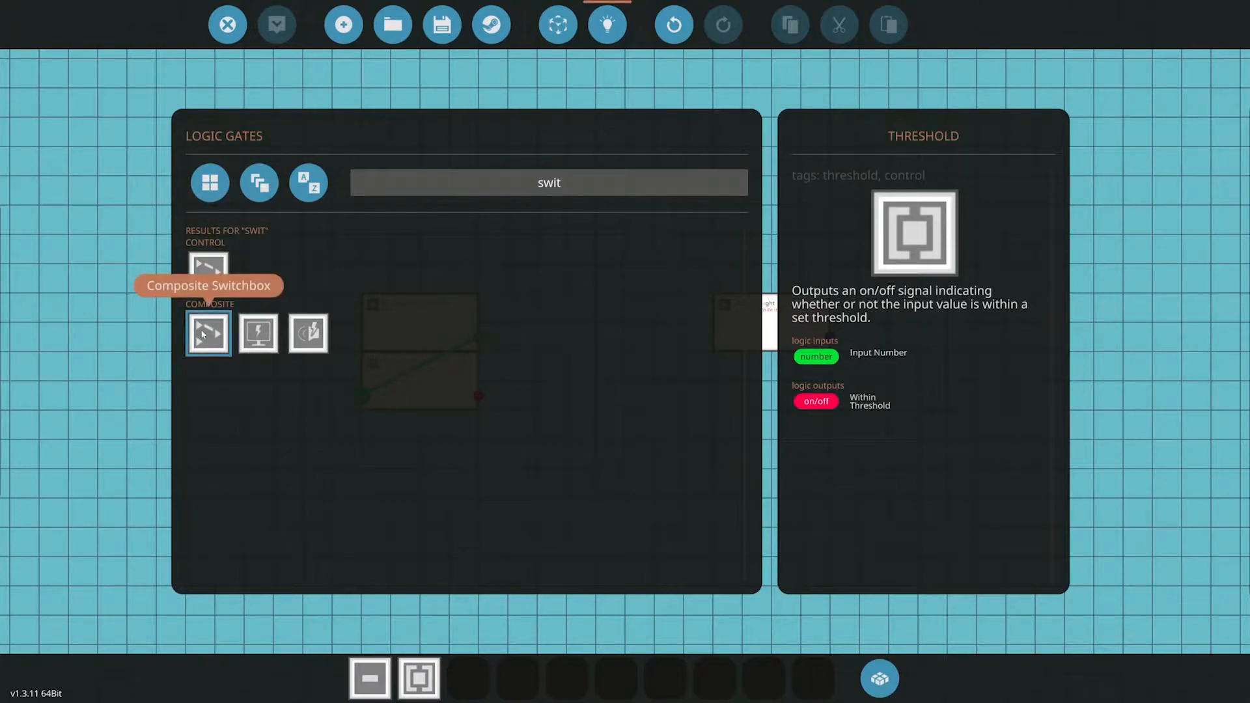
pyautogui.moveTo(207, 333); pyautogui.dragTo(469, 677)
pyautogui.click(878, 677)
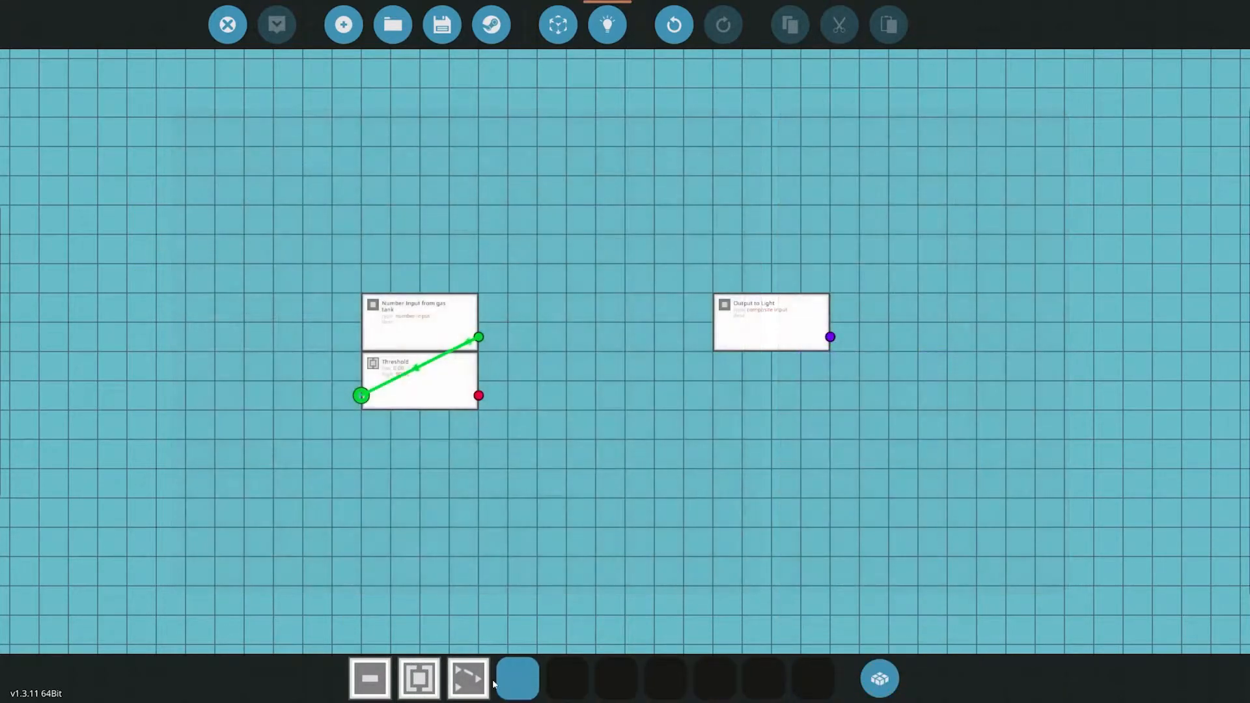
pyautogui.click(468, 678)
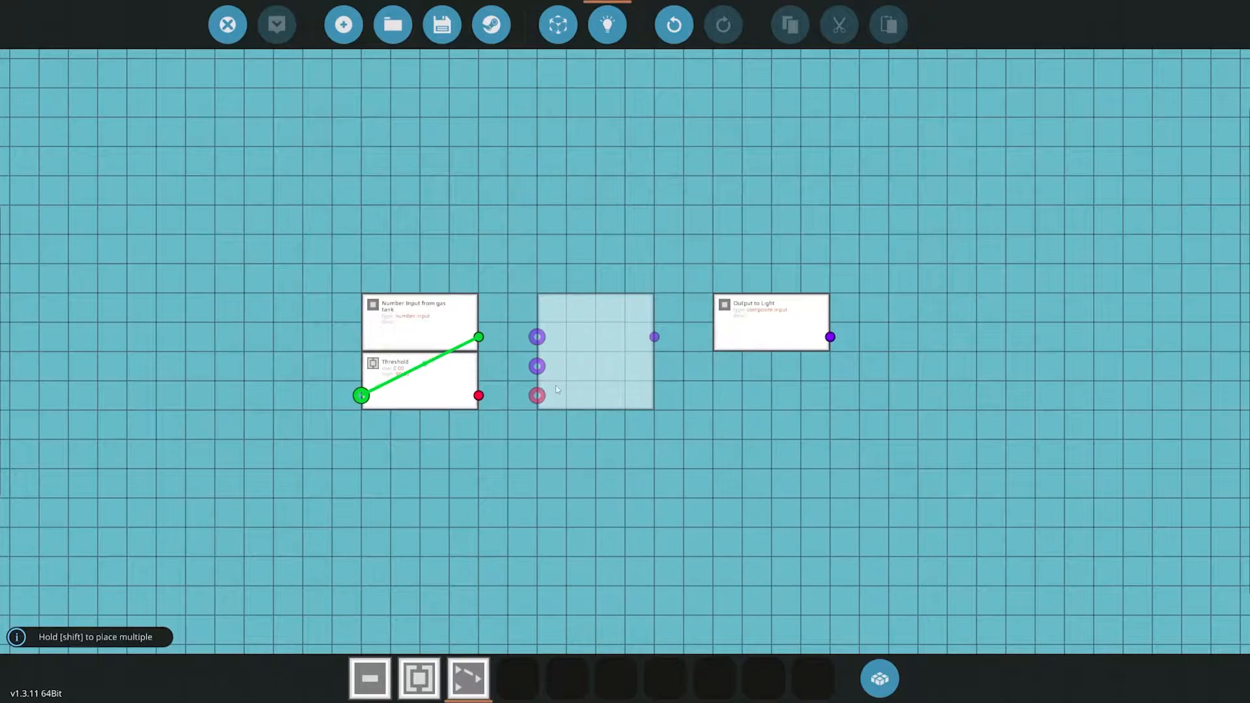
pyautogui.click(547, 391)
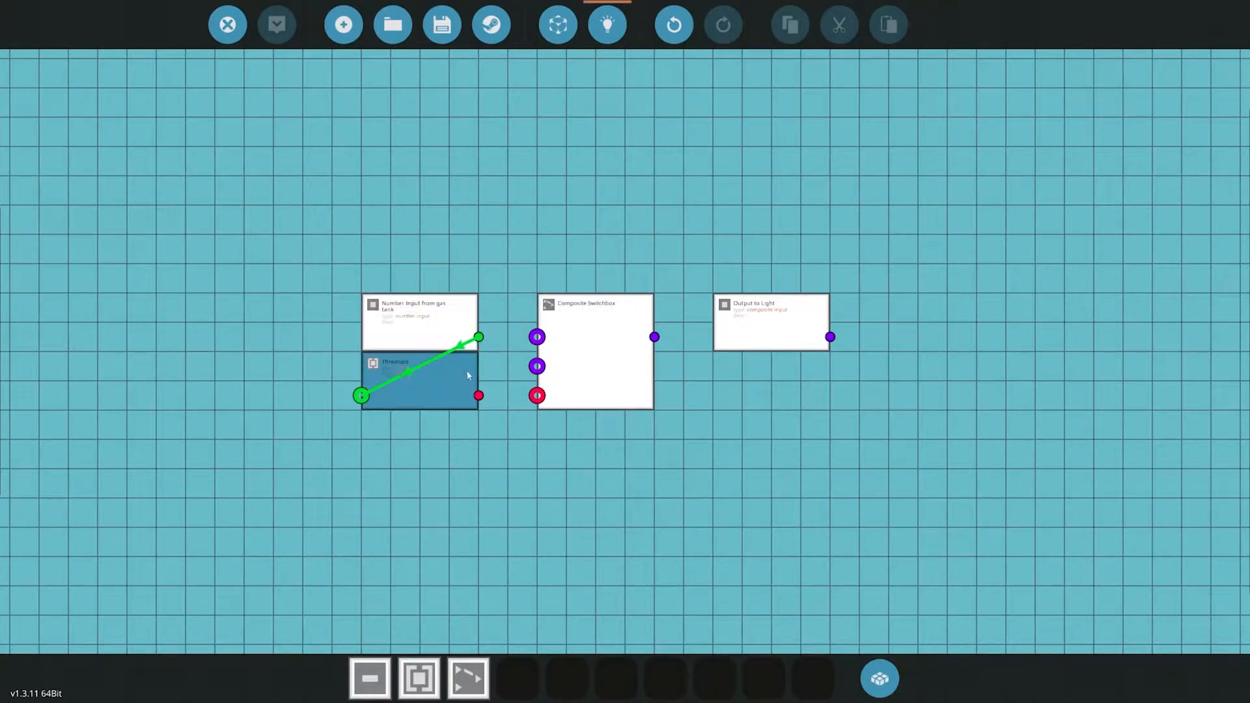
# Wire the threshold's on/off result into the switchbox's switch signal input.
pyautogui.moveTo(477, 395); pyautogui.dragTo(536, 395)
pyautogui.click(450, 359)
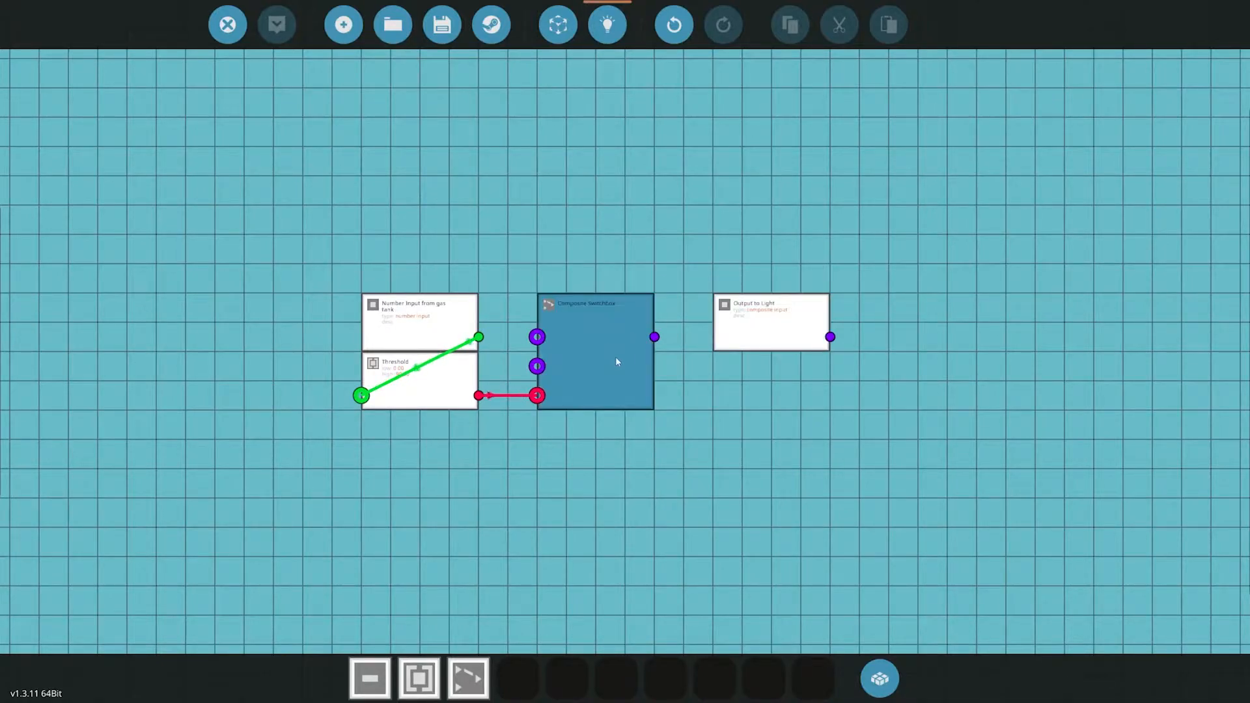
pyautogui.click(537, 396)
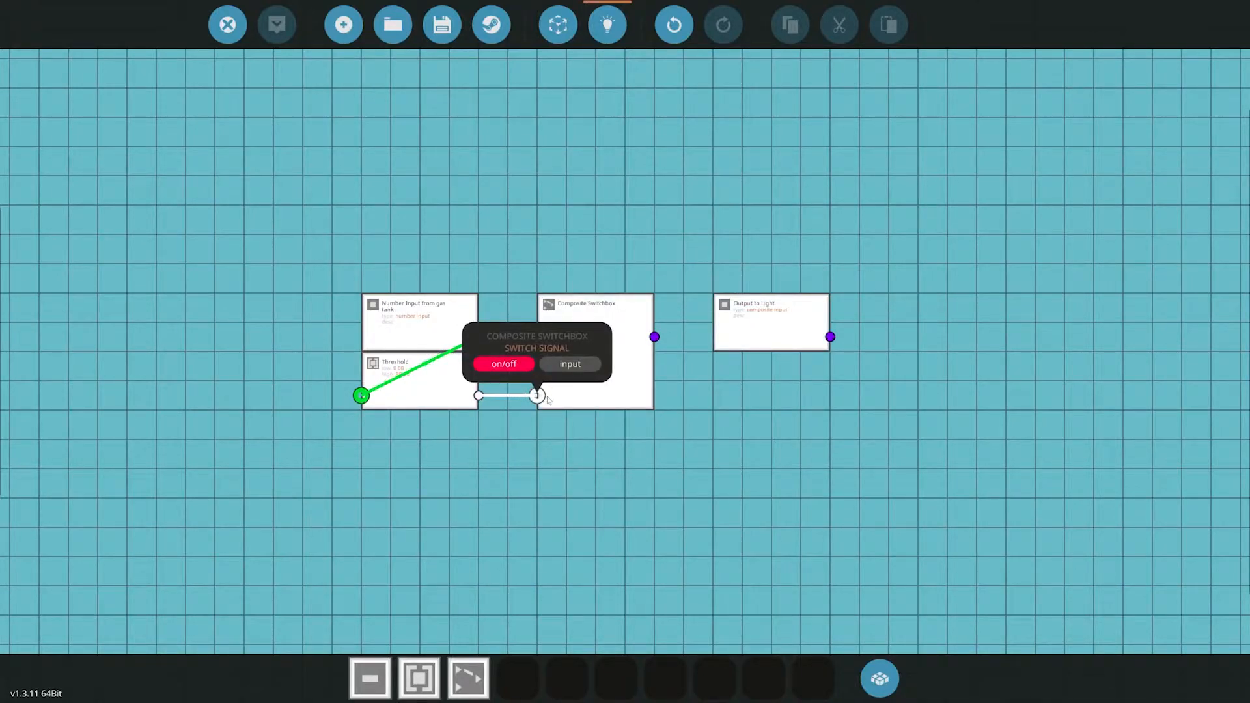
pyautogui.click(565, 201)
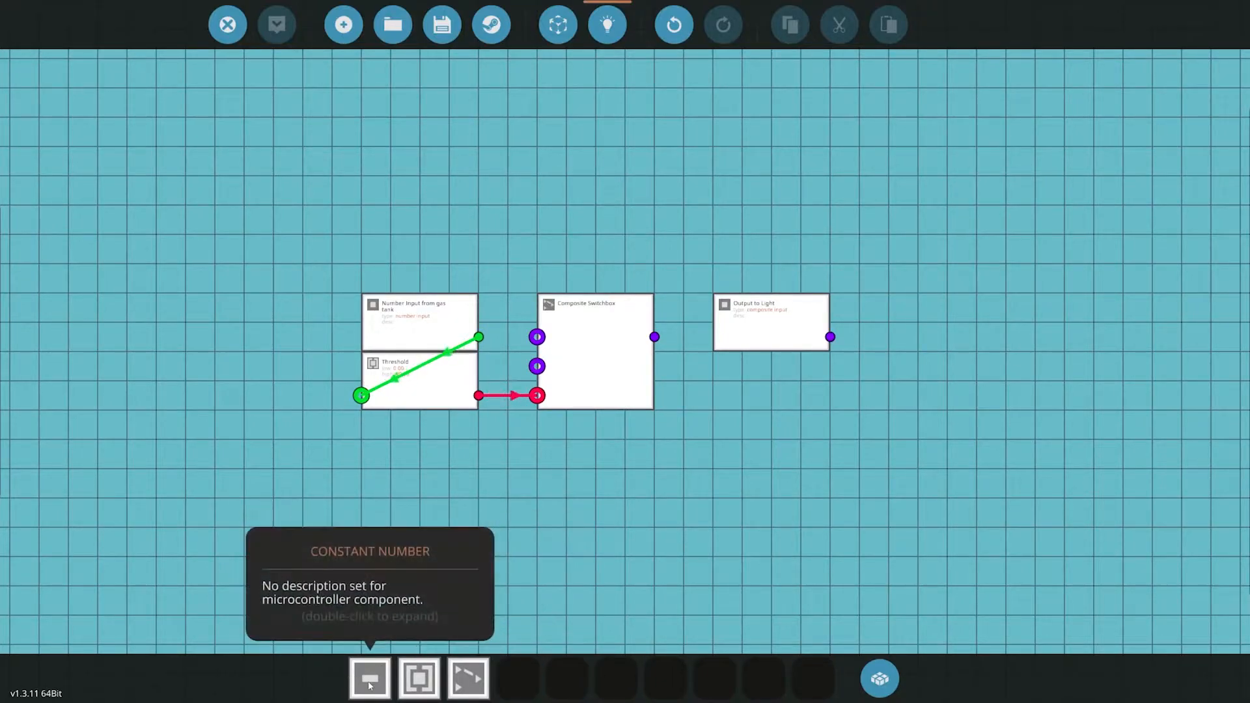
# Place a Constant Number above the switchbox with output value 1.
pyautogui.click(419, 677)
pyautogui.click(555, 196)
pyautogui.click(586, 176)
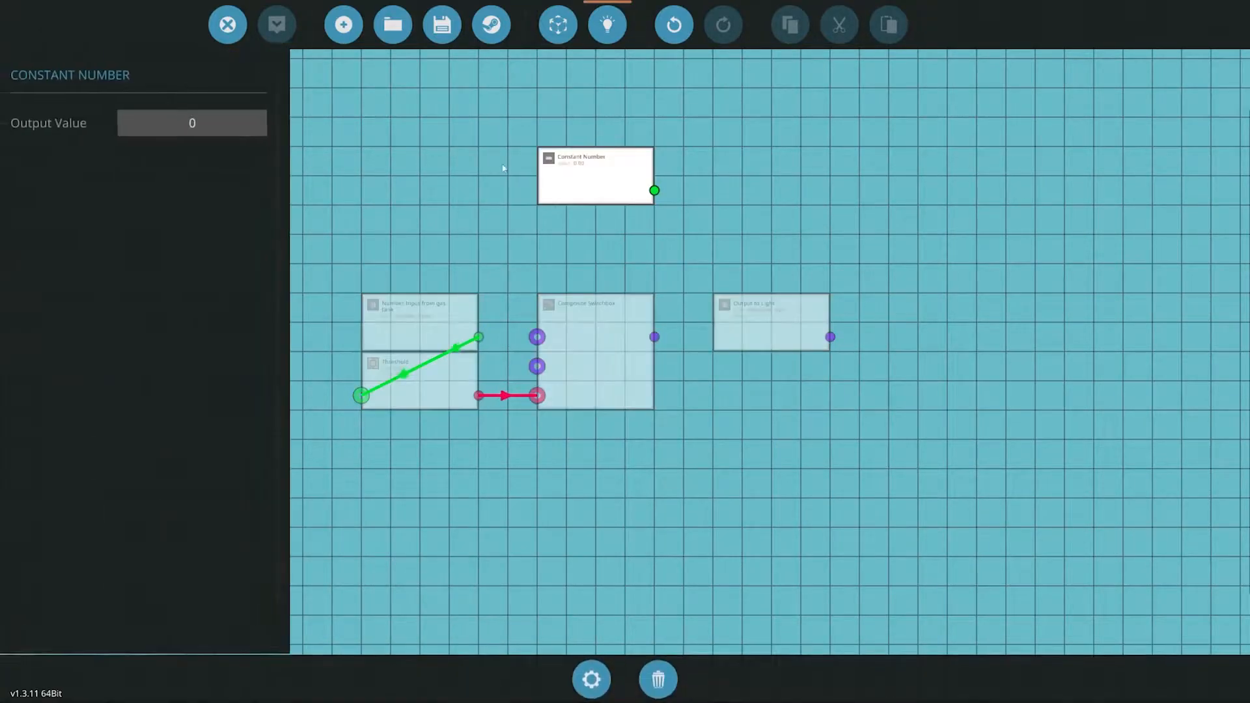
pyautogui.click(216, 123)
pyautogui.write('1')
pyautogui.press('Return')
pyautogui.press('Escape')
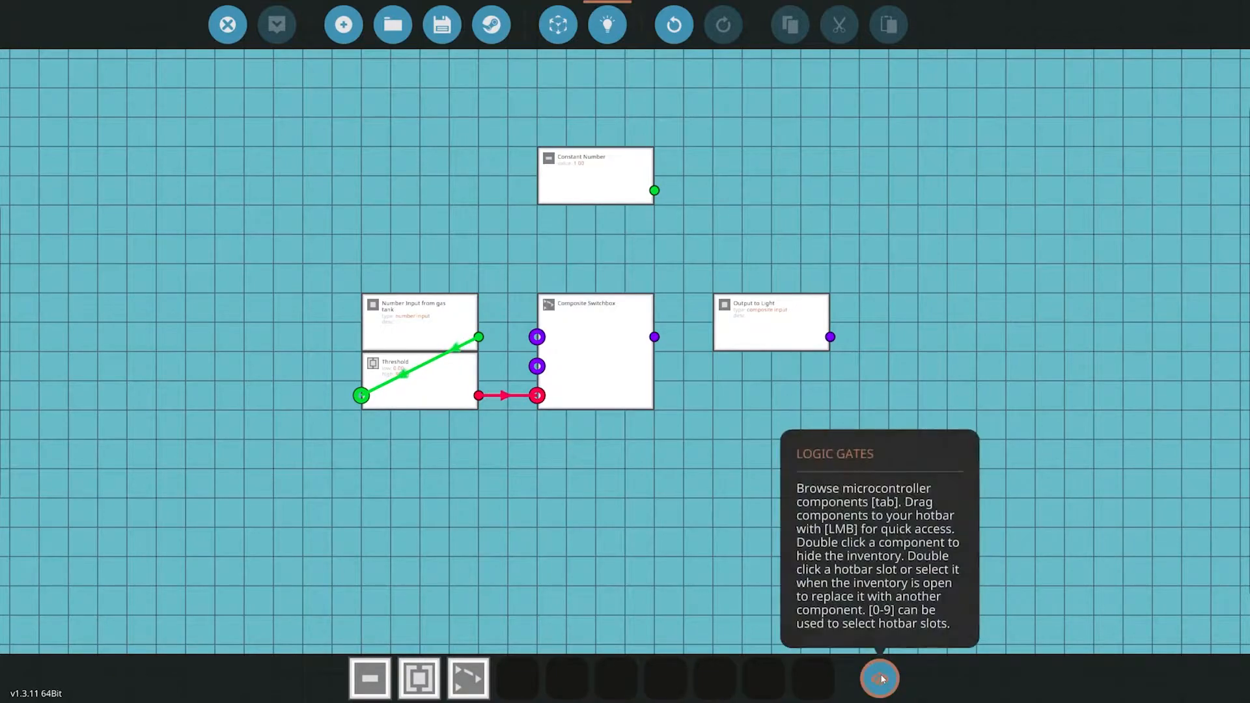
# Find Composite Write (number) in the browser and place it below the constant.
pyautogui.press('Tab')
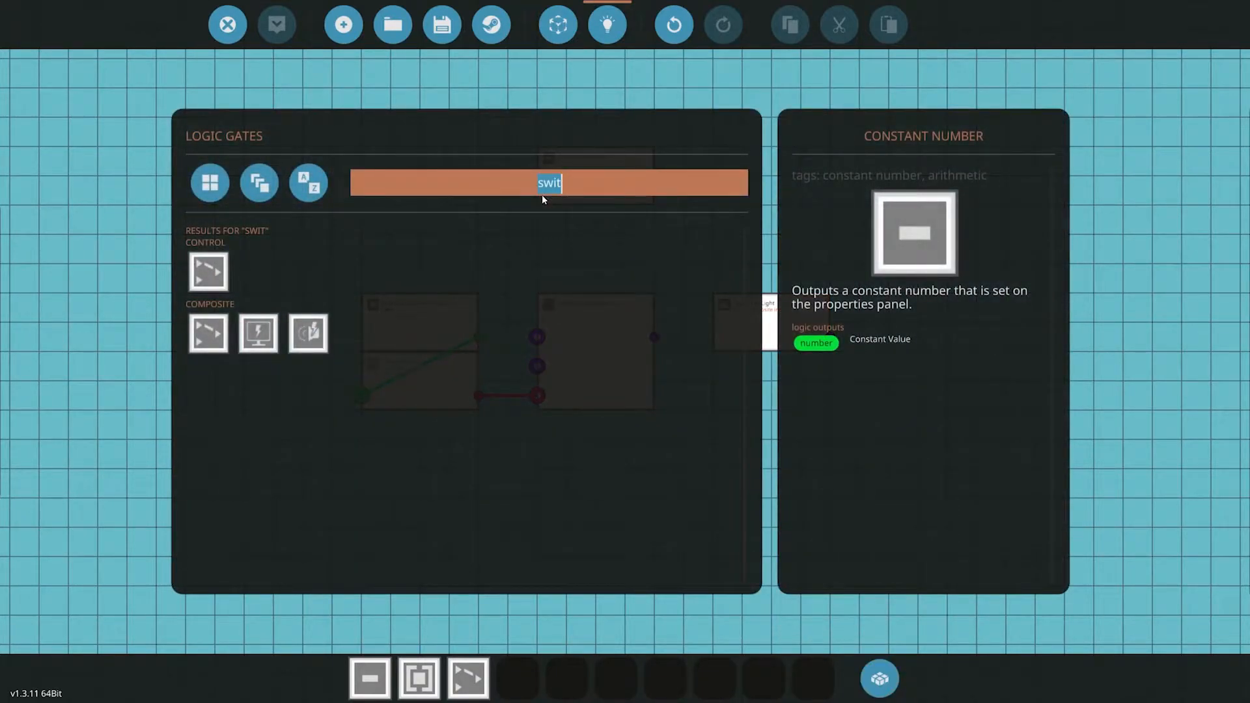
pyautogui.write('conp')
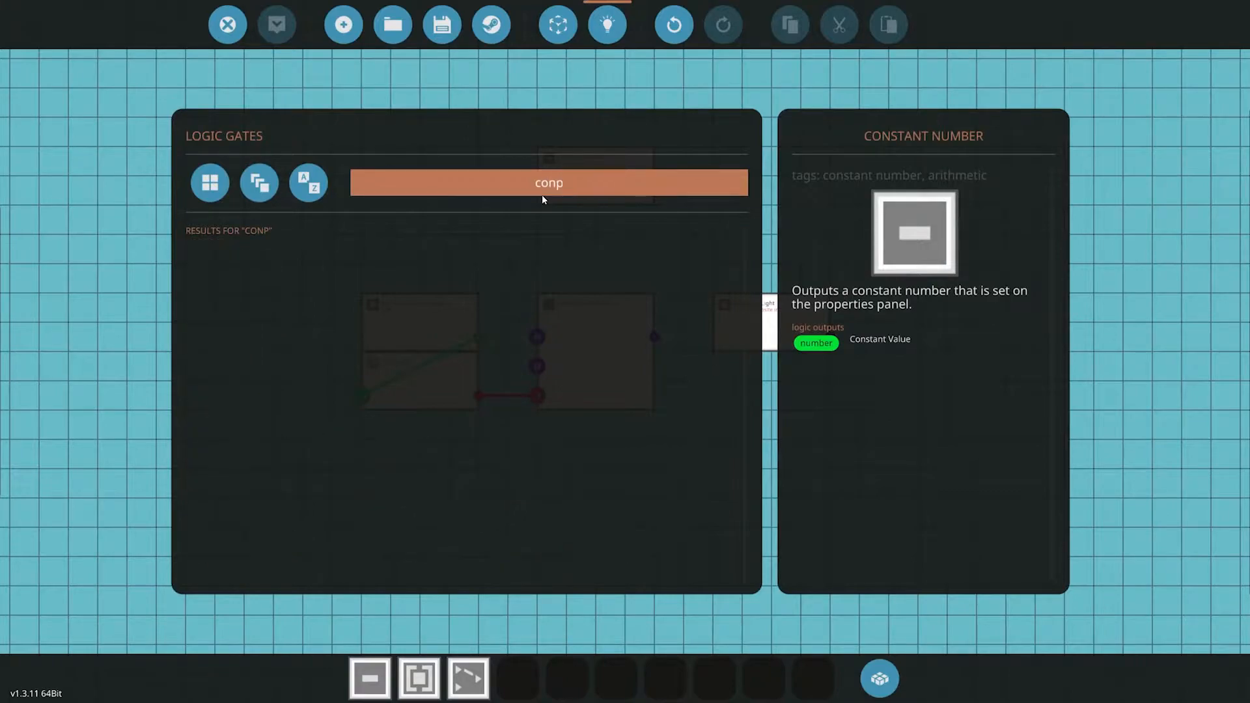
pyautogui.press('End')
pyautogui.press('BackSpace')
pyautogui.press('BackSpace')
pyautogui.write('m')
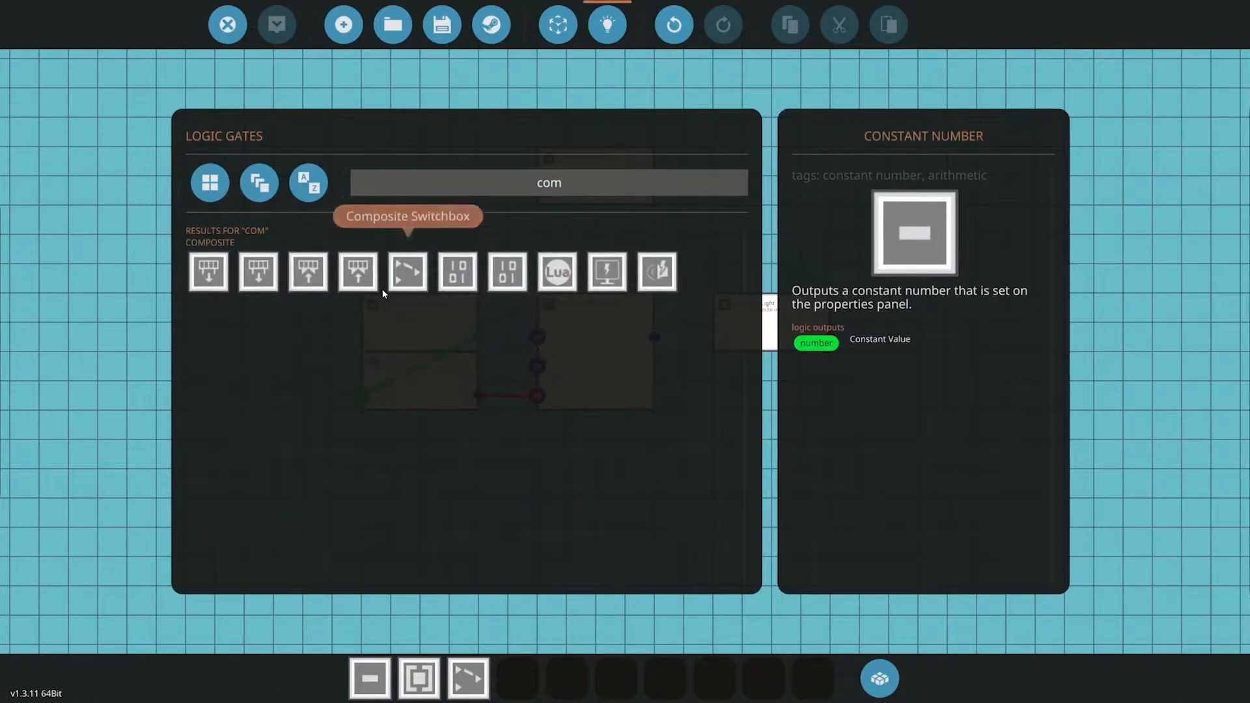
pyautogui.click(308, 270)
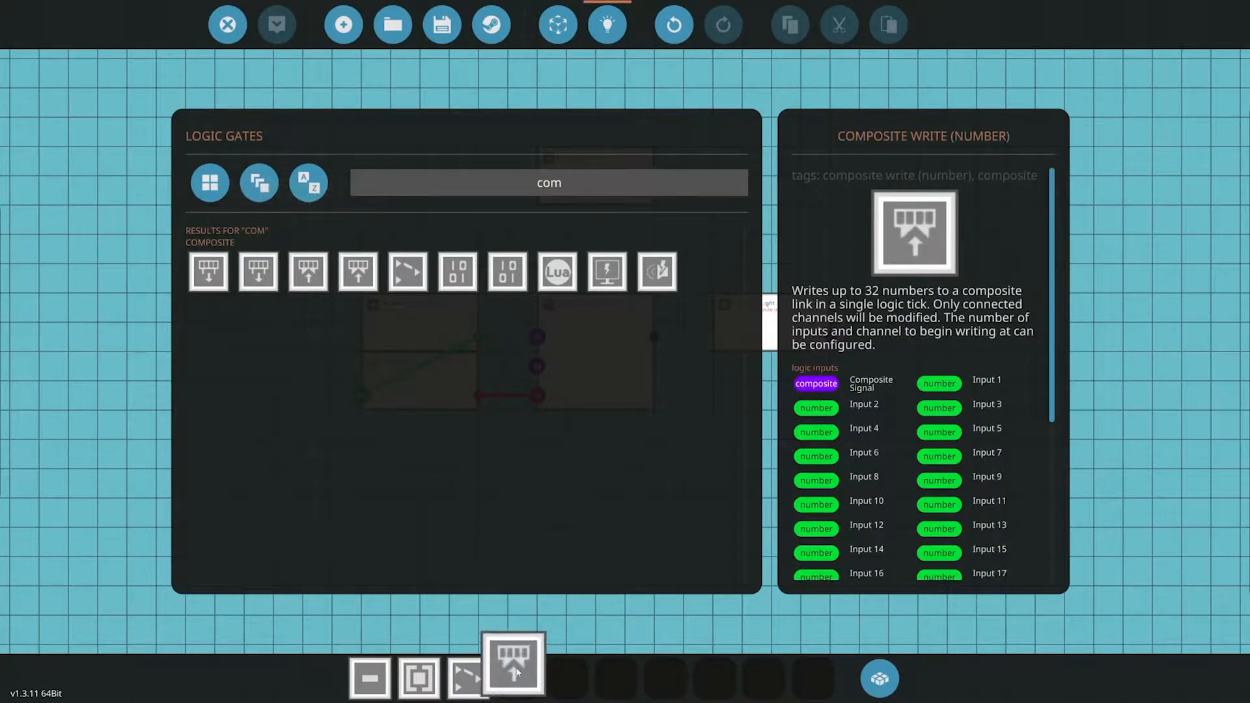
pyautogui.moveTo(308, 270); pyautogui.dragTo(516, 676)
pyautogui.press('Escape')
pyautogui.click(516, 676)
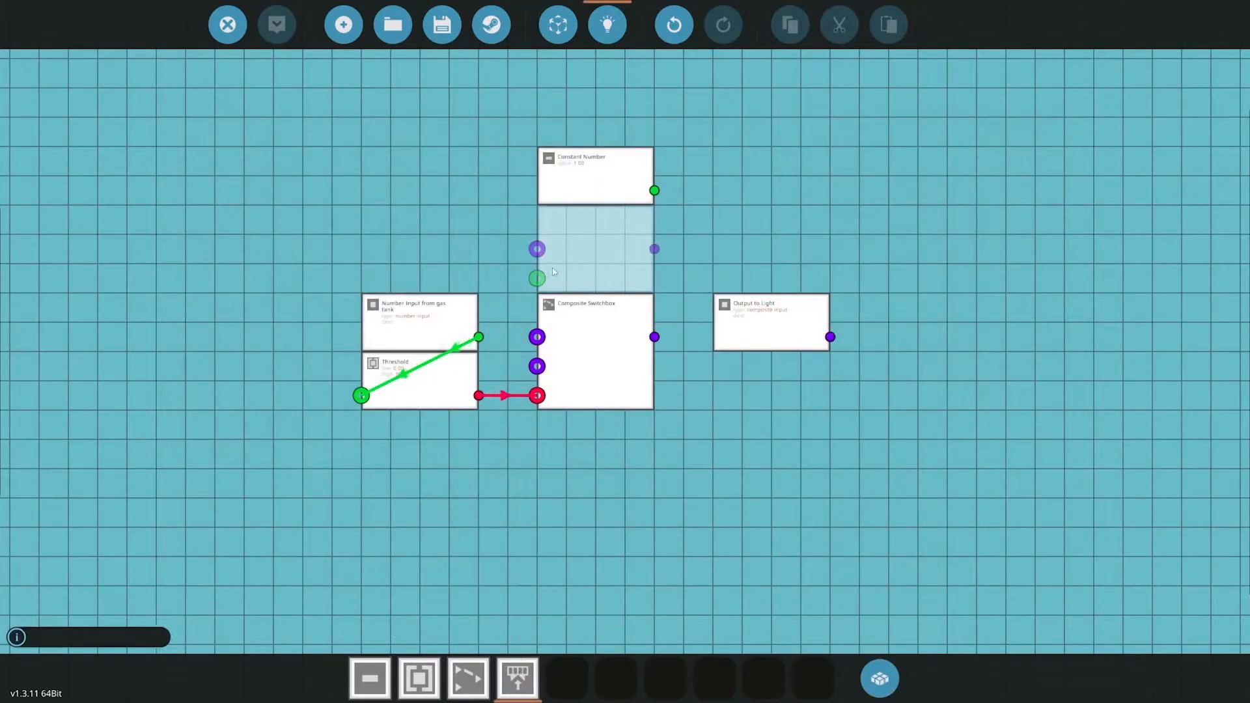
pyautogui.click(591, 244)
# Wire the constant into the composite writer and feed its composite into the switchbox.
pyautogui.click(655, 190)
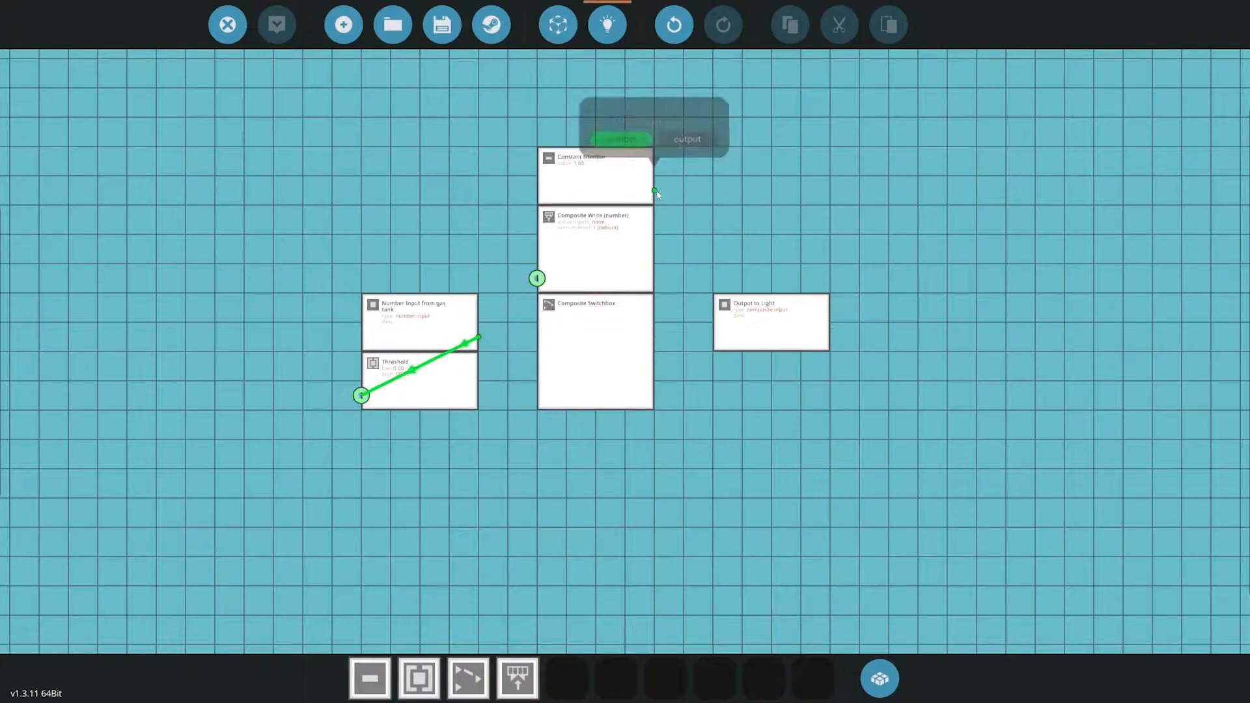
pyautogui.click(536, 278)
pyautogui.click(596, 264)
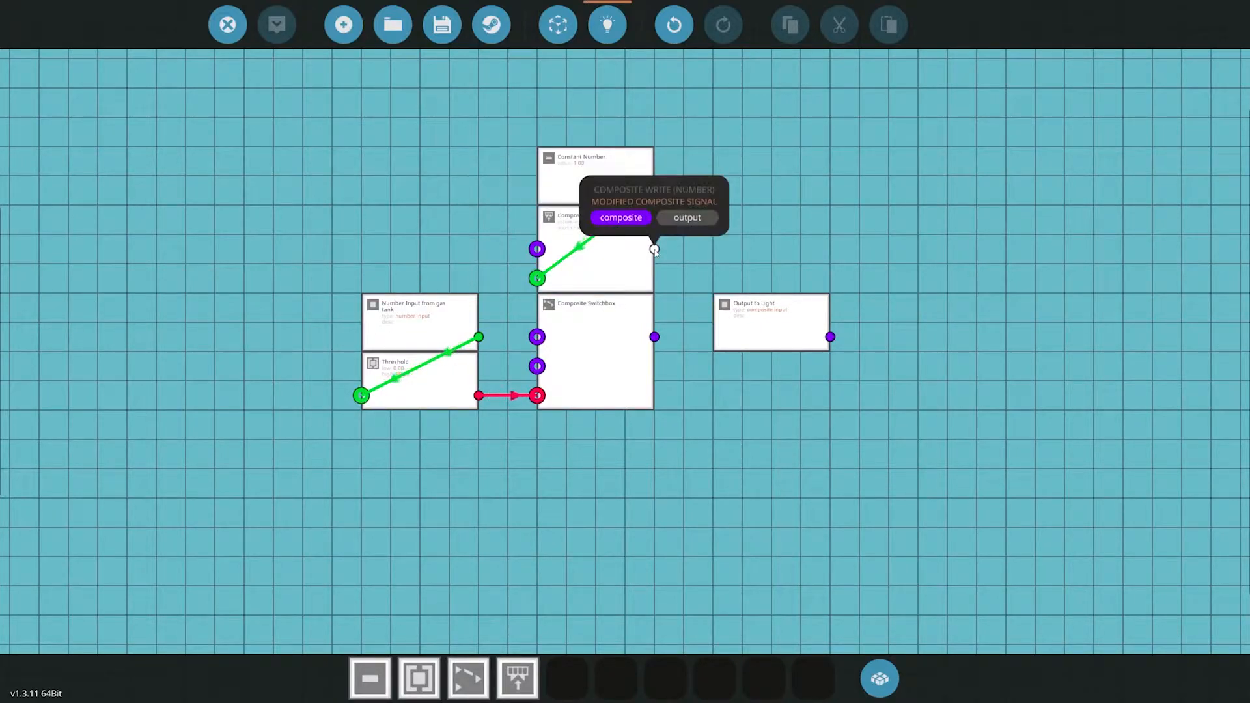
pyautogui.moveTo(654, 250); pyautogui.dragTo(537, 337)
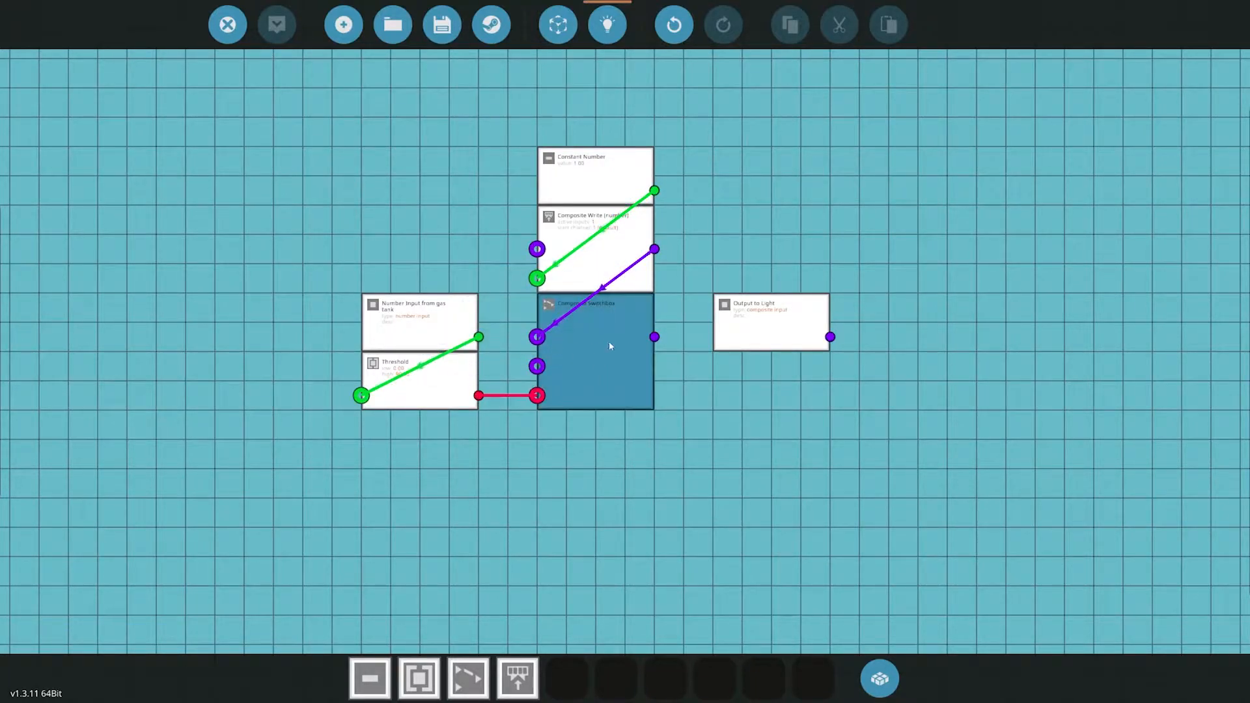
pyautogui.moveTo(655, 336); pyautogui.dragTo(801, 341)
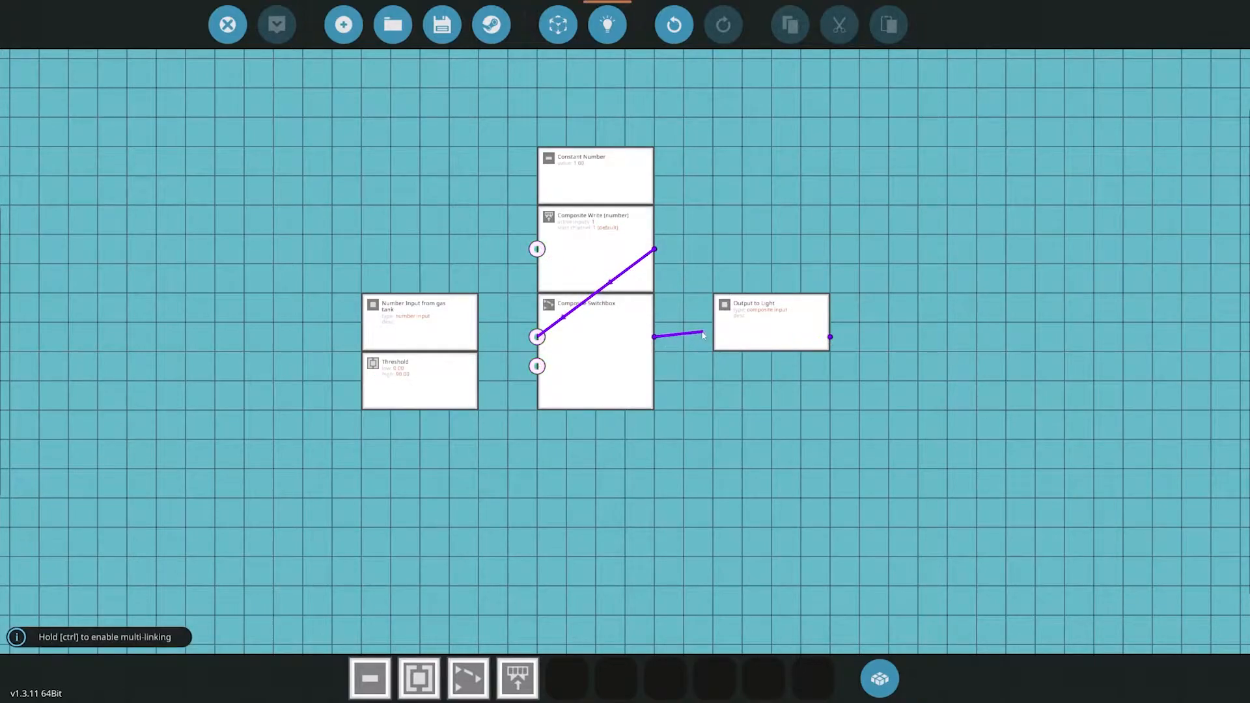
# Make Output to Light an output node and wire the switchbox output to it, redoing the writer link.
pyautogui.click(559, 25)
pyautogui.click(826, 101)
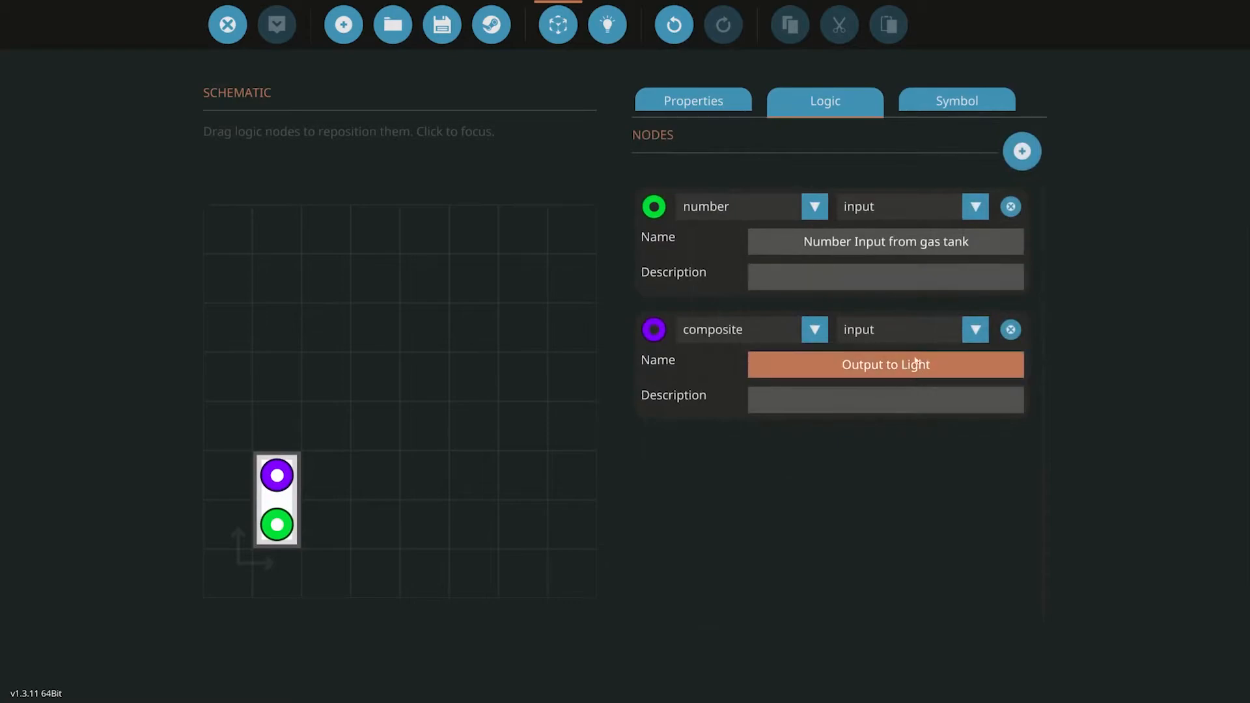
pyautogui.click(975, 329)
pyautogui.click(879, 376)
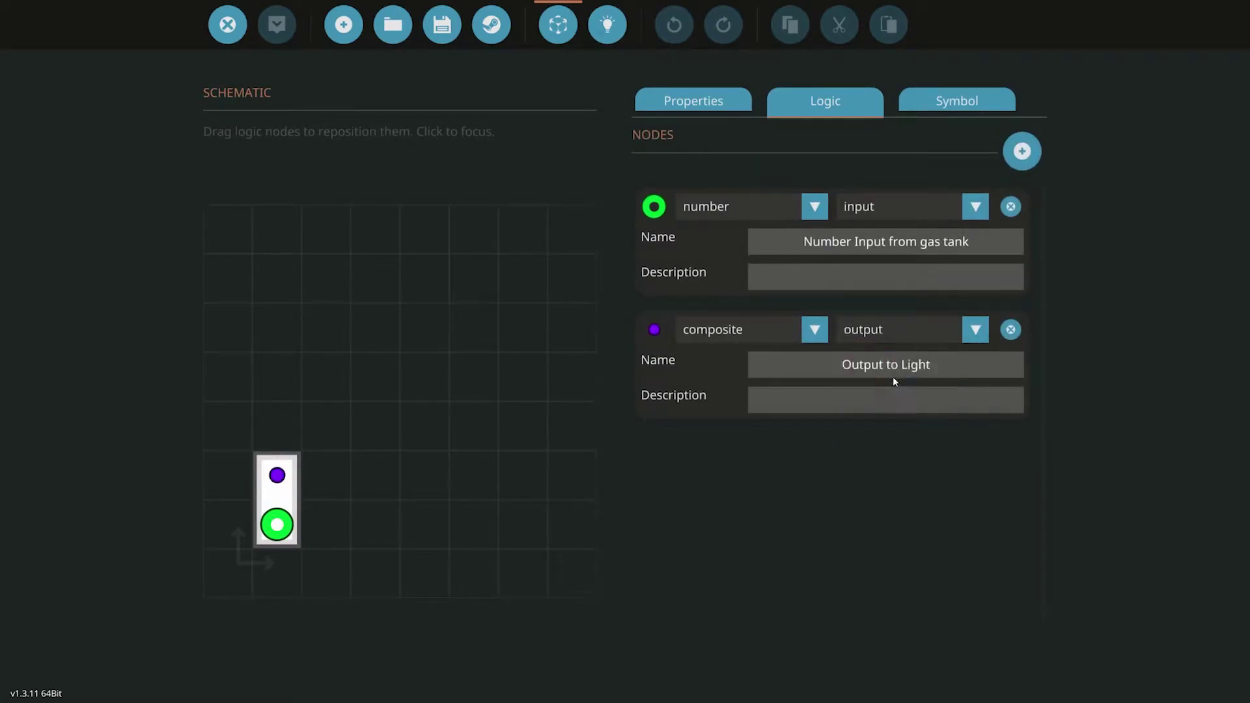
pyautogui.click(608, 24)
pyautogui.moveTo(654, 334); pyautogui.dragTo(742, 337)
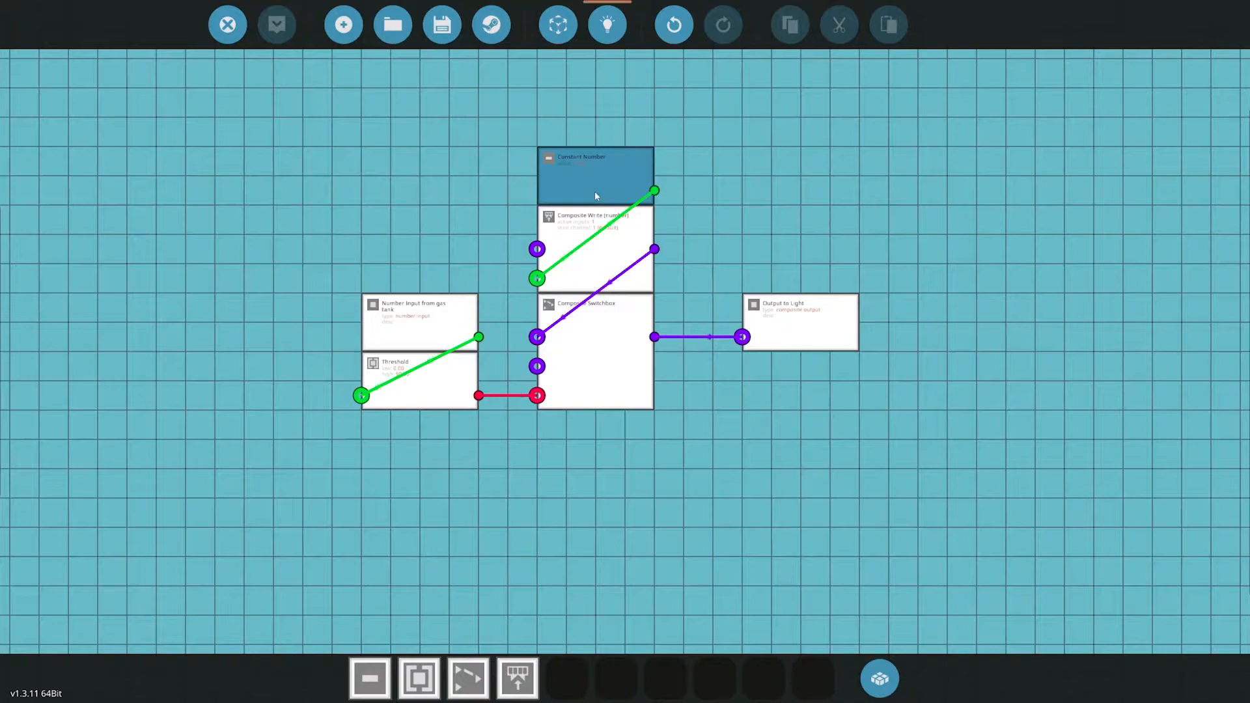
pyautogui.click(654, 251)
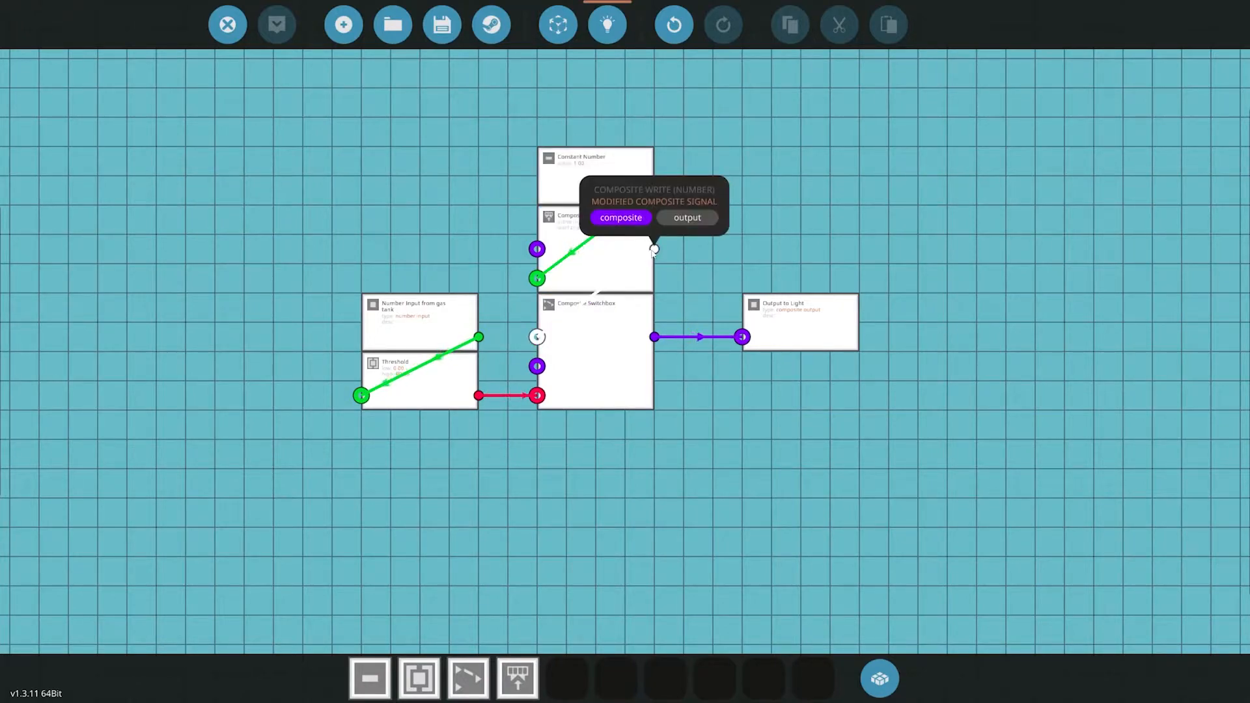
pyautogui.click(537, 337)
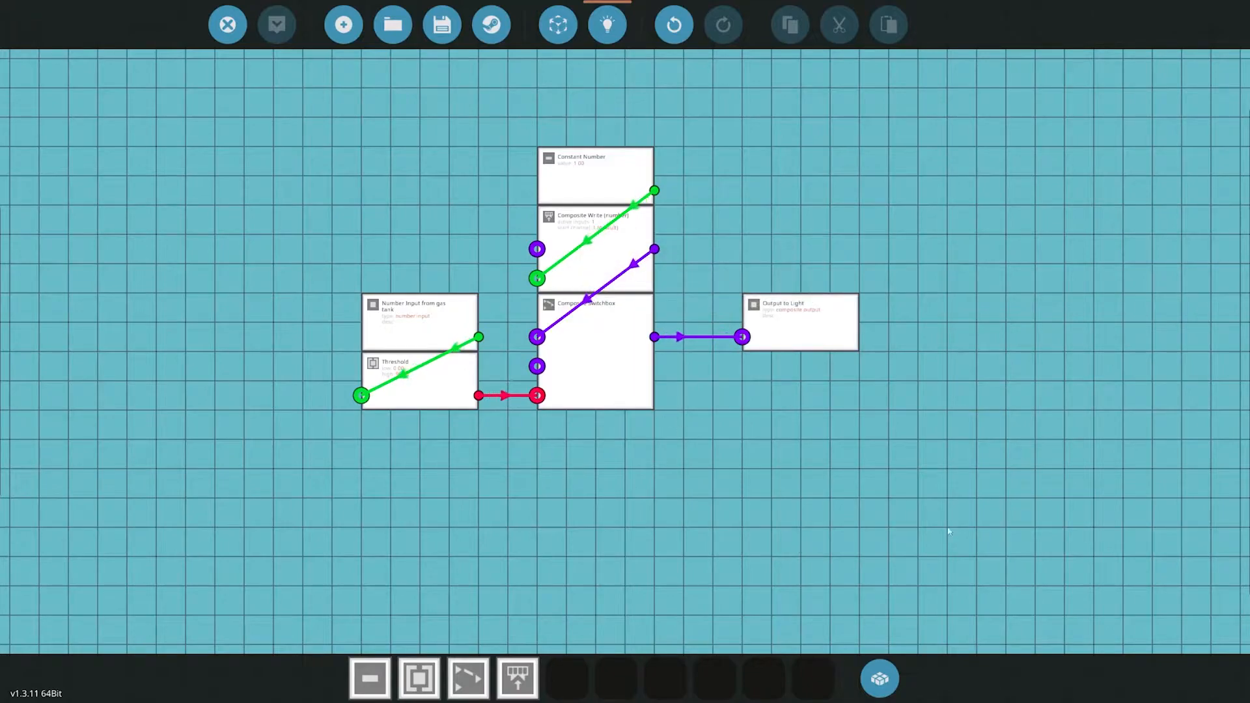
# Check the microcontroller name in its design properties.
pyautogui.click(559, 24)
pyautogui.click(696, 102)
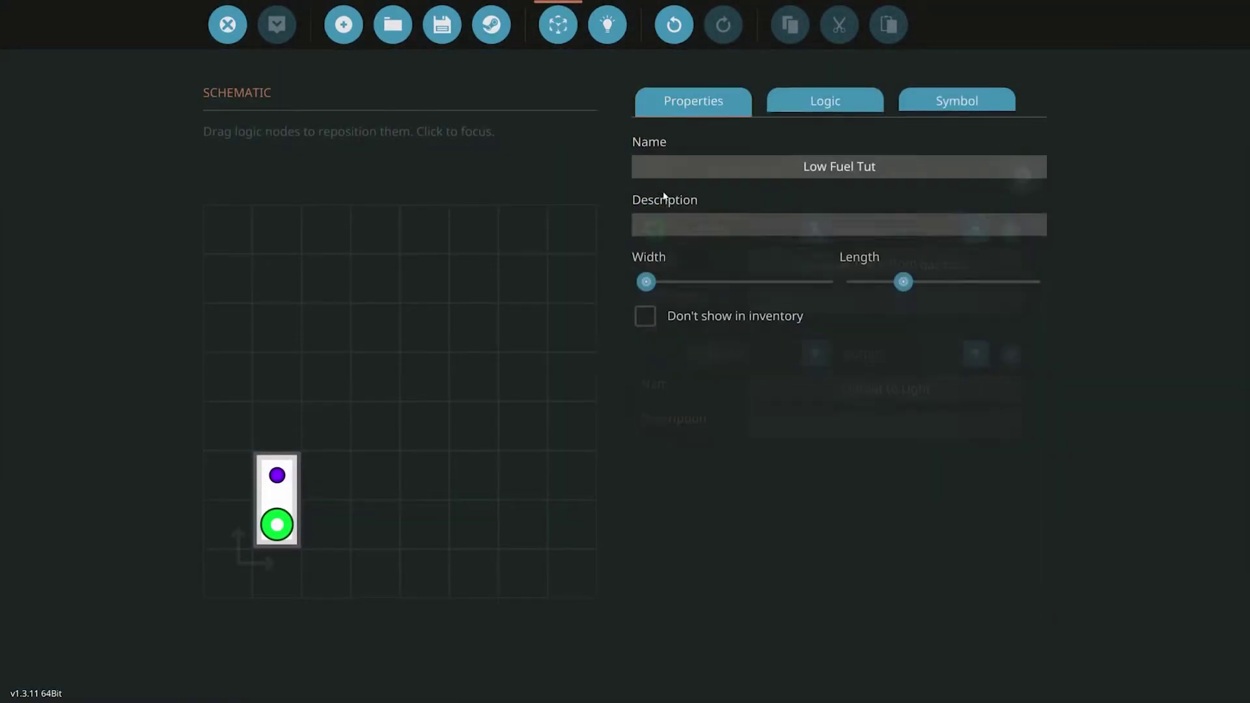
pyautogui.click(843, 165)
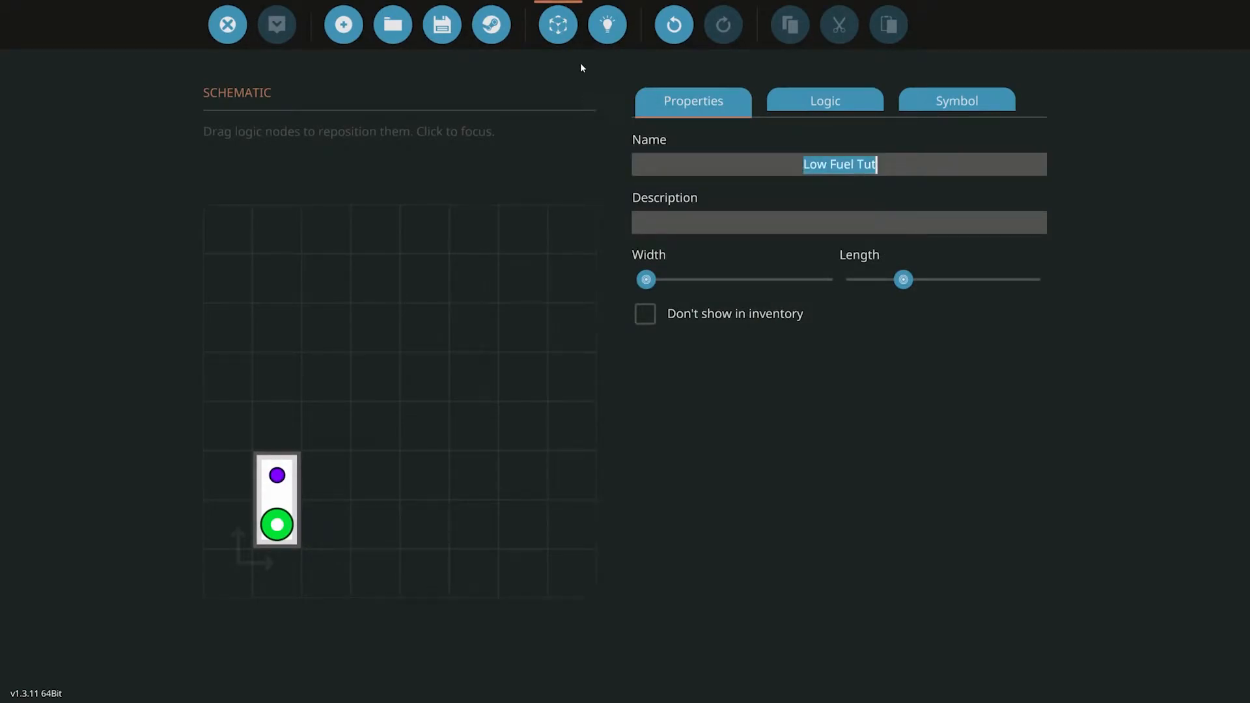
# Save the microcontroller as a new entry named 'Low Fuel Tut'.
pyautogui.click(442, 25)
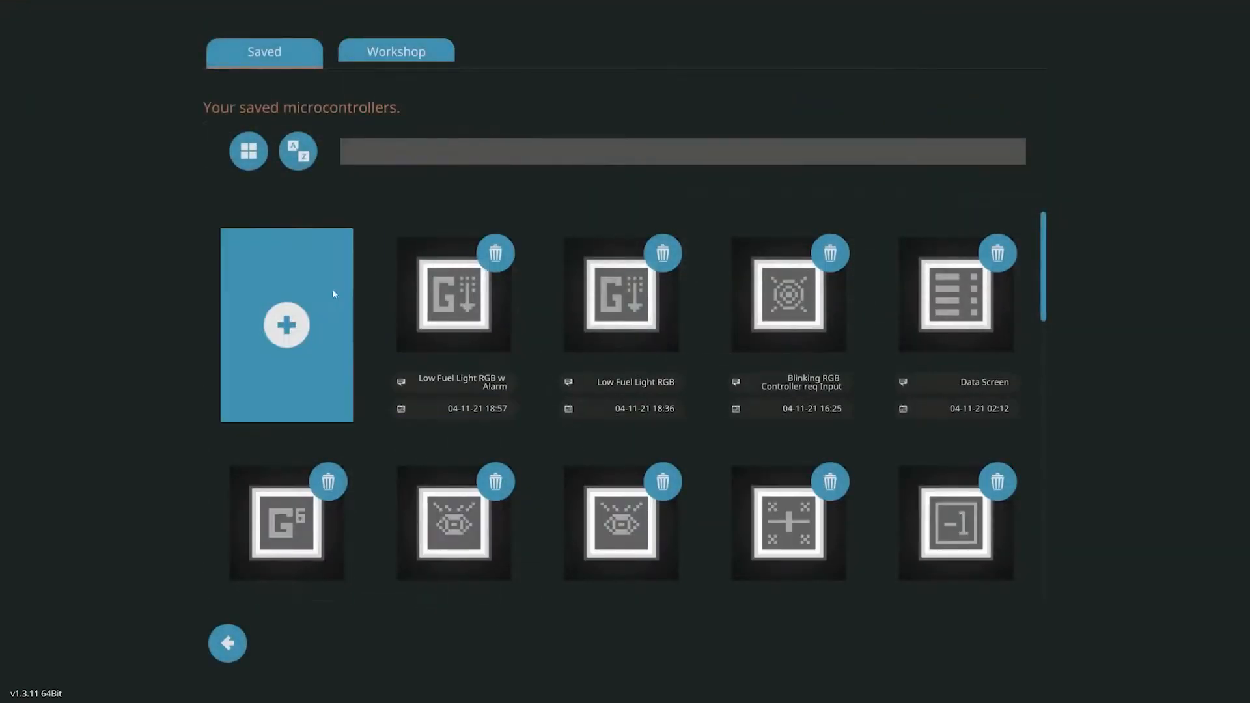
pyautogui.click(293, 312)
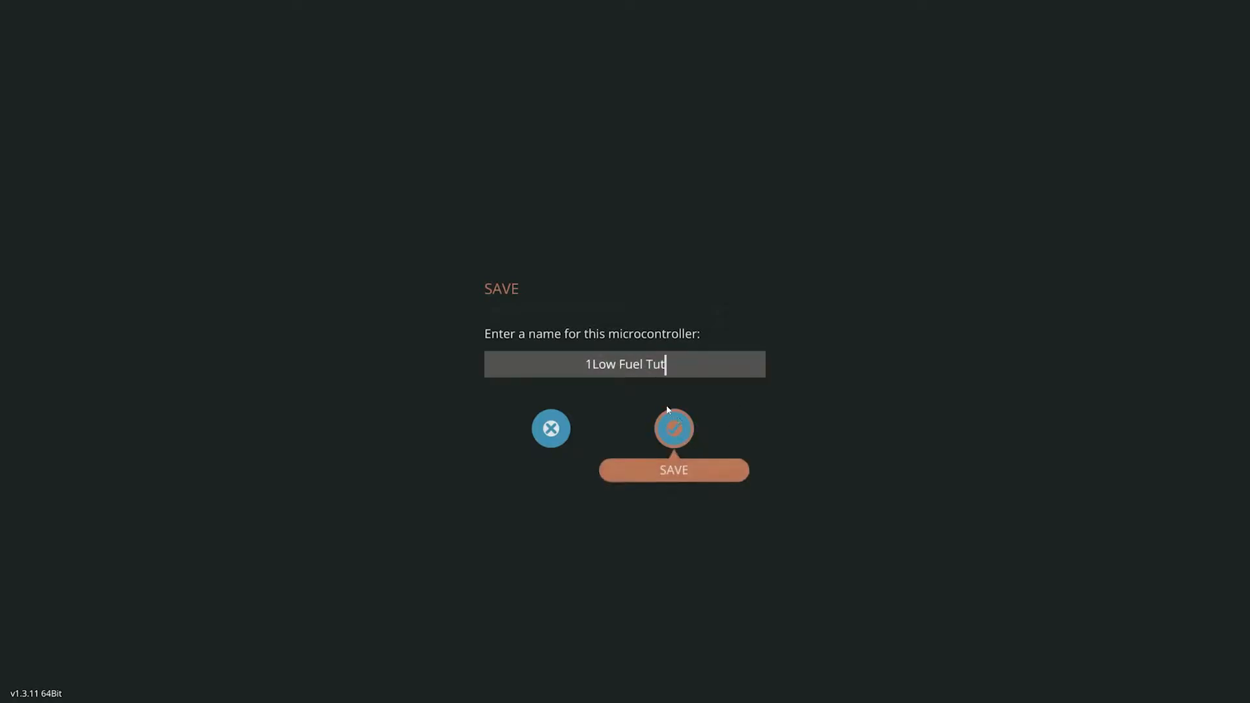
pyautogui.hotkey('ctrl', 'a')
pyautogui.write('Low Fuel Tut')
pyautogui.click(674, 428)
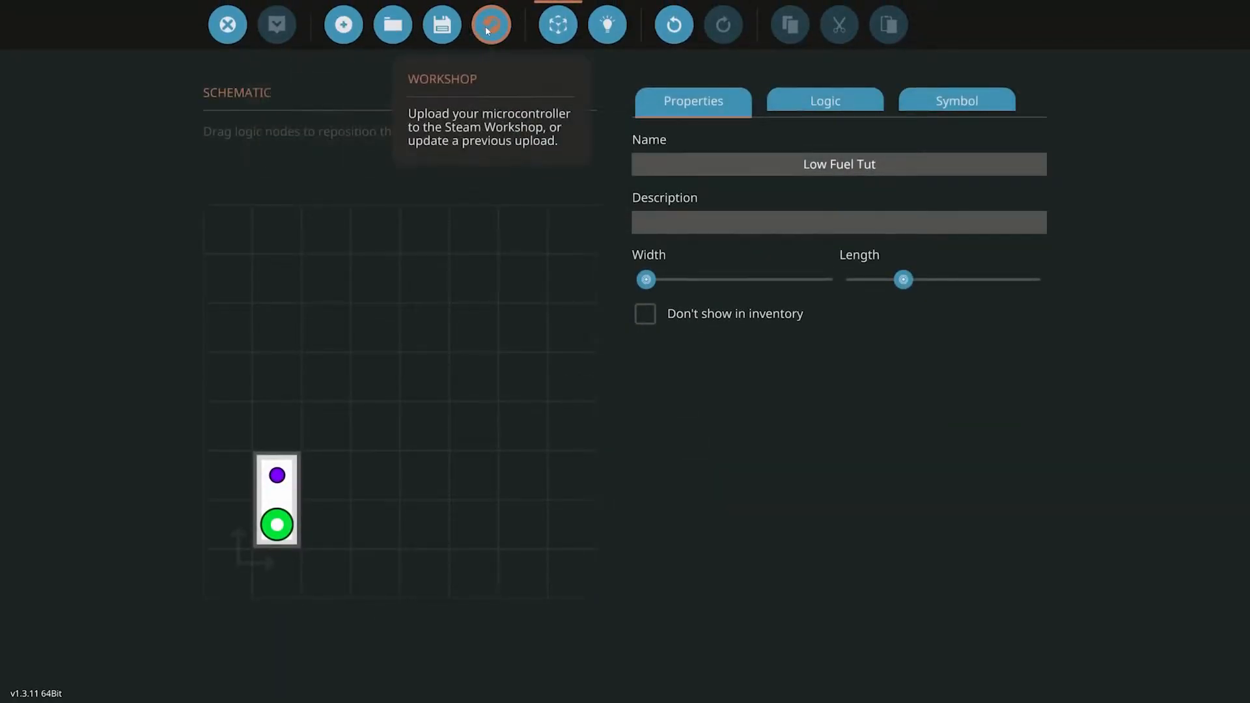
# Leave the microcontroller editor and view the quadcopter's cockpit.
pyautogui.click(227, 24)
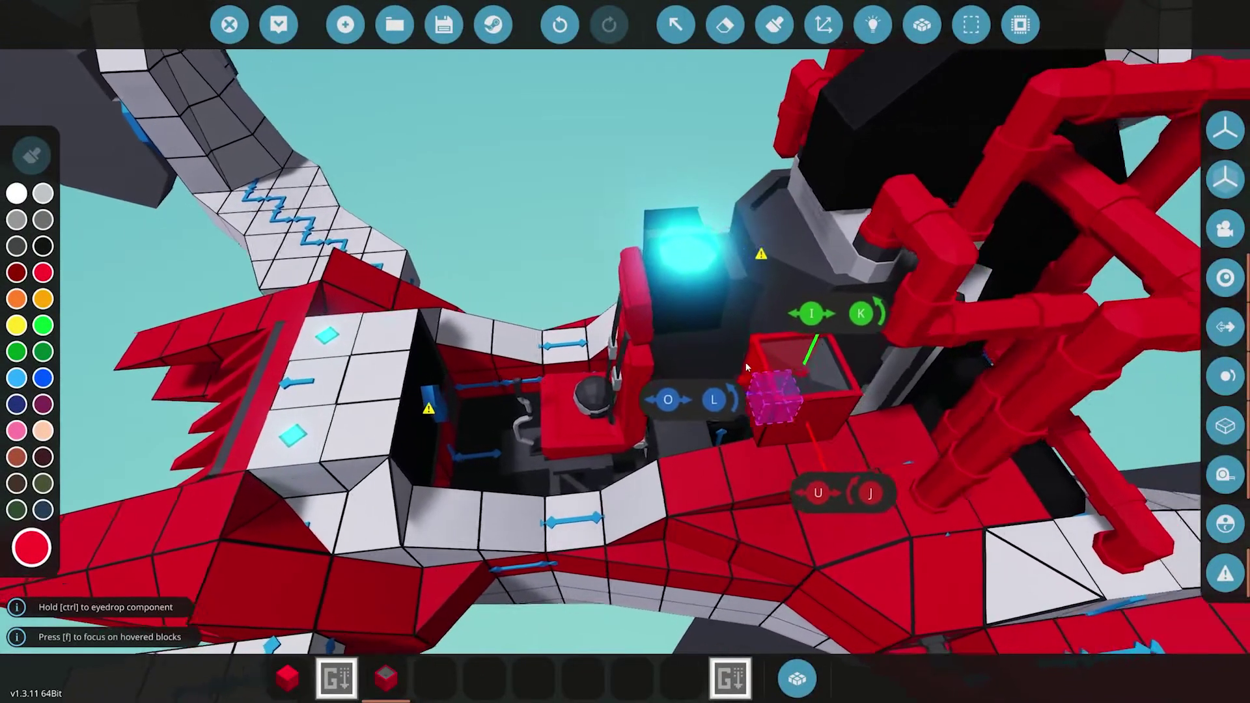
pyautogui.moveTo(749, 368); pyautogui.dragTo(723, 381)
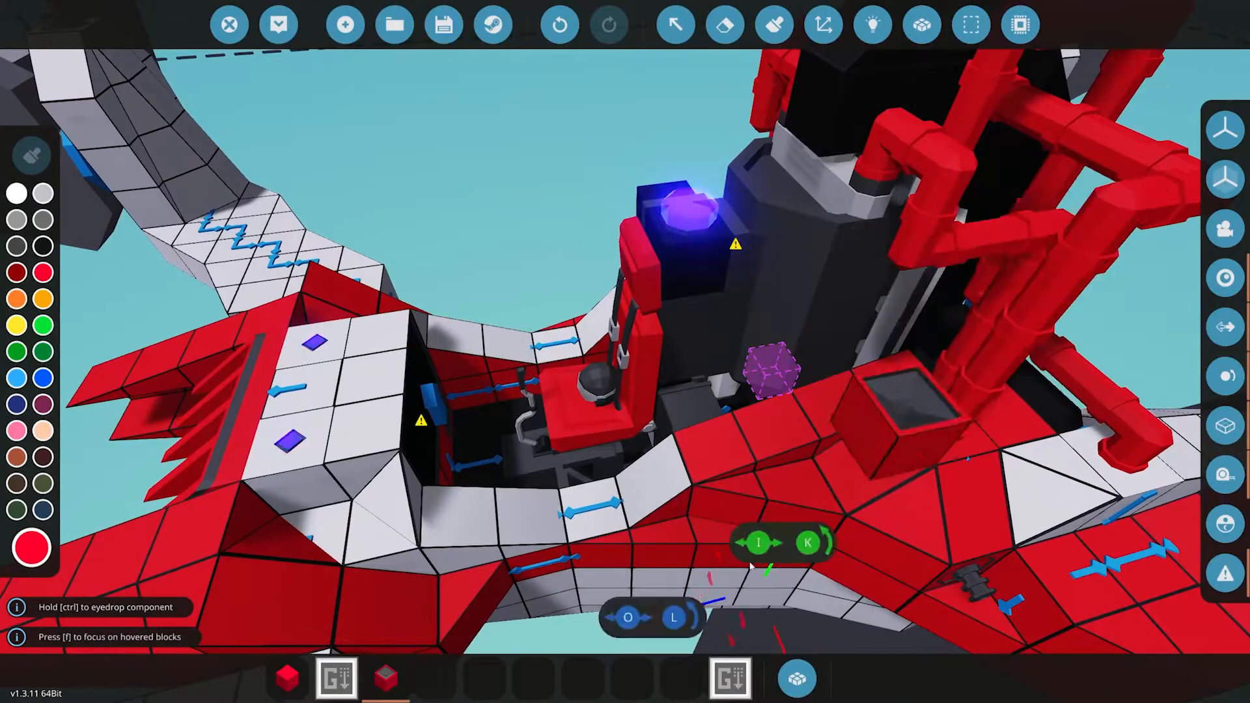
# Find Low Fuel Tut in the inventory and start placing it on the vehicle.
pyautogui.click(797, 676)
pyautogui.click(528, 186)
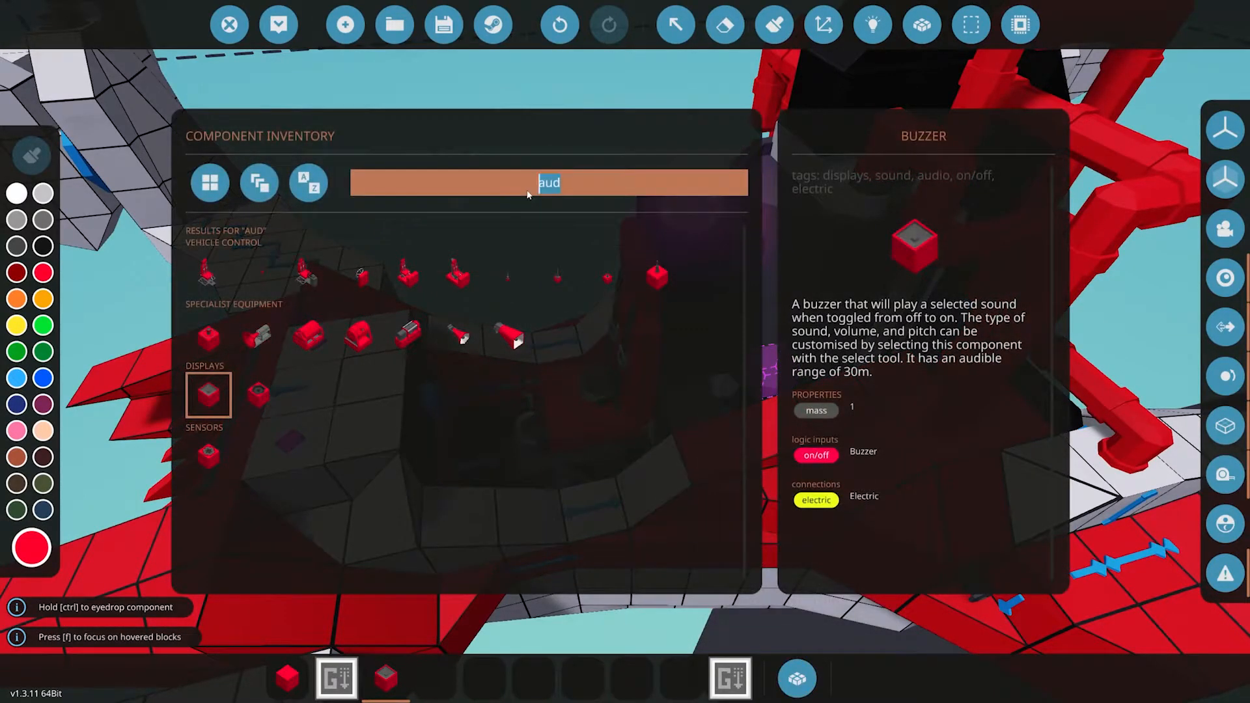
pyautogui.write('low')
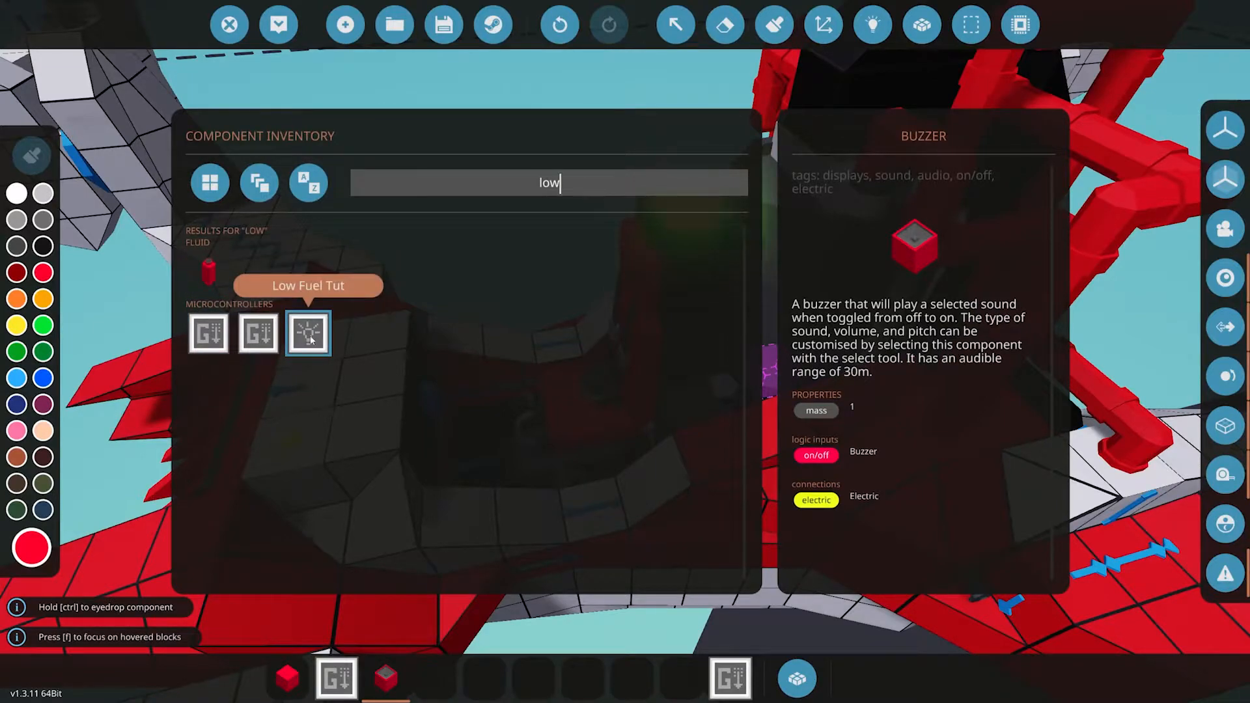
pyautogui.moveTo(309, 334); pyautogui.dragTo(680, 677)
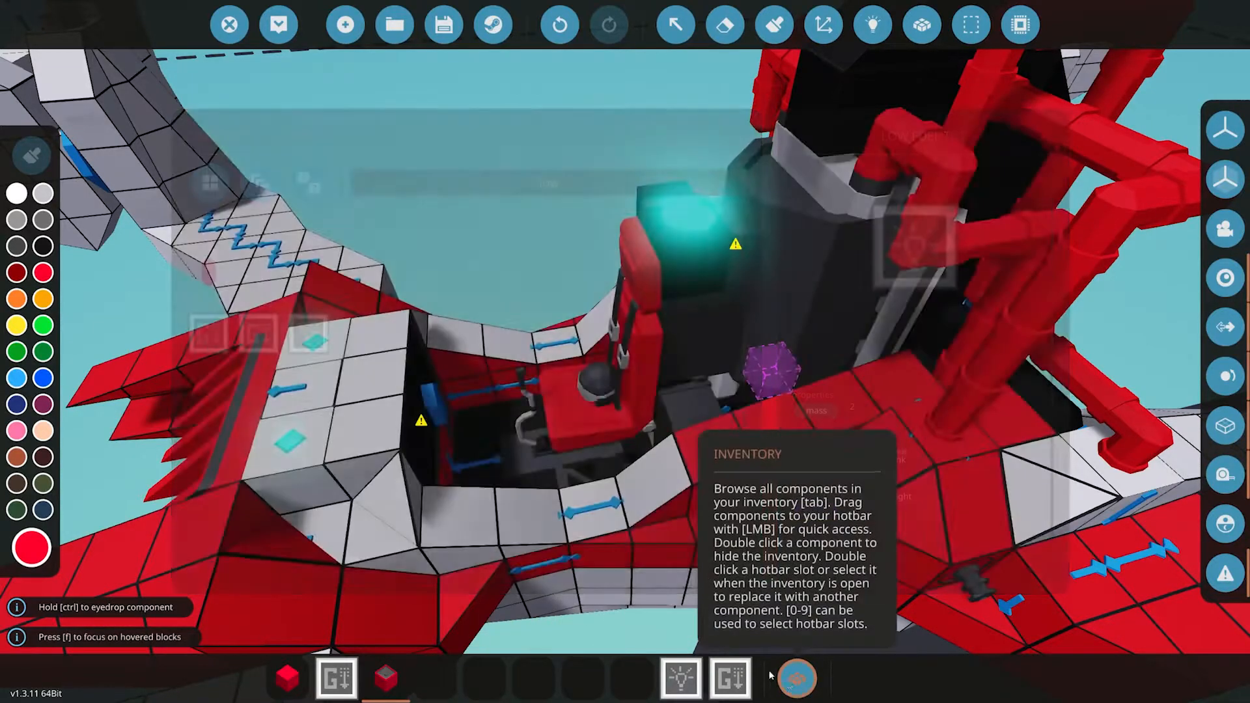
pyautogui.click(681, 676)
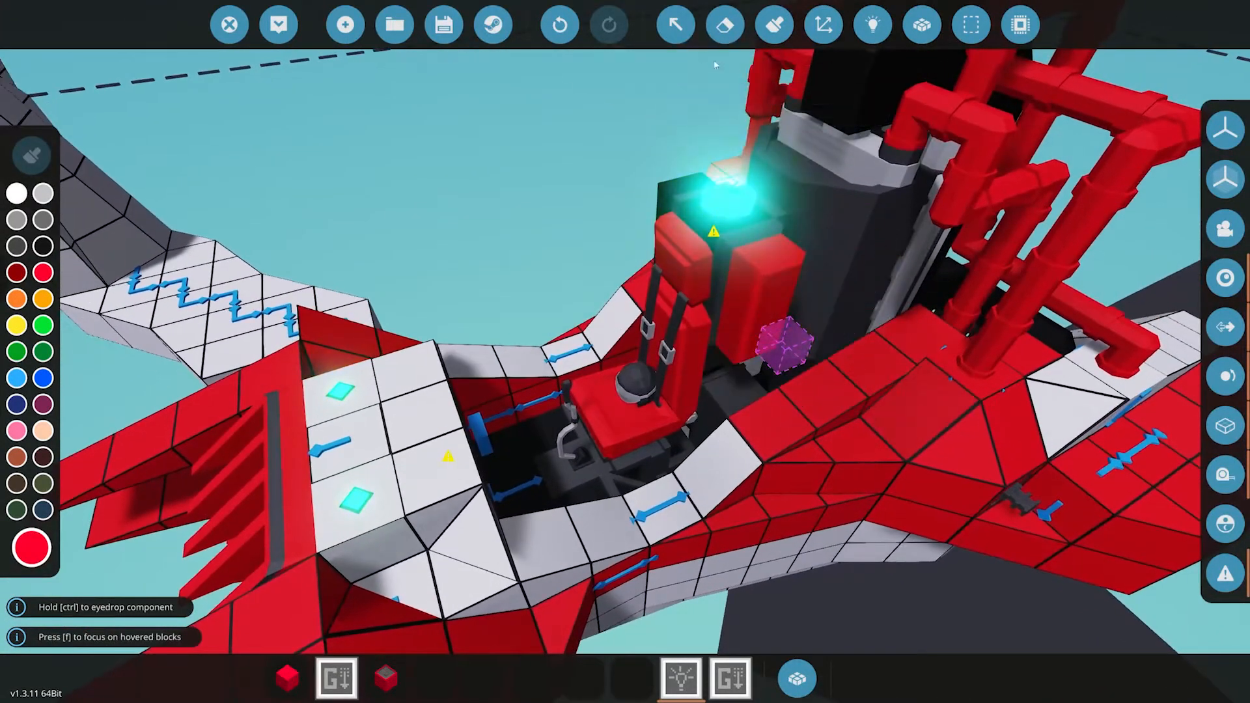
# Inspect the vehicle's logic connections from several angles around the cockpit.
pyautogui.click(873, 25)
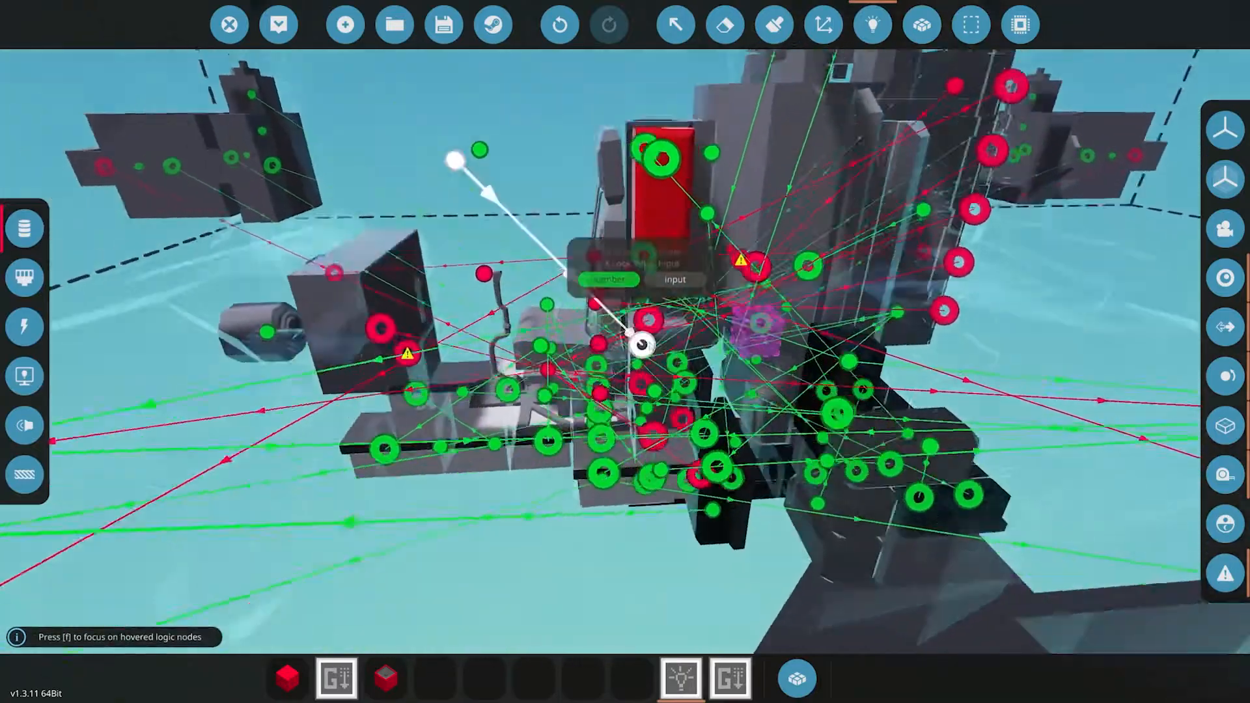
pyautogui.scroll(3, 640, 343)
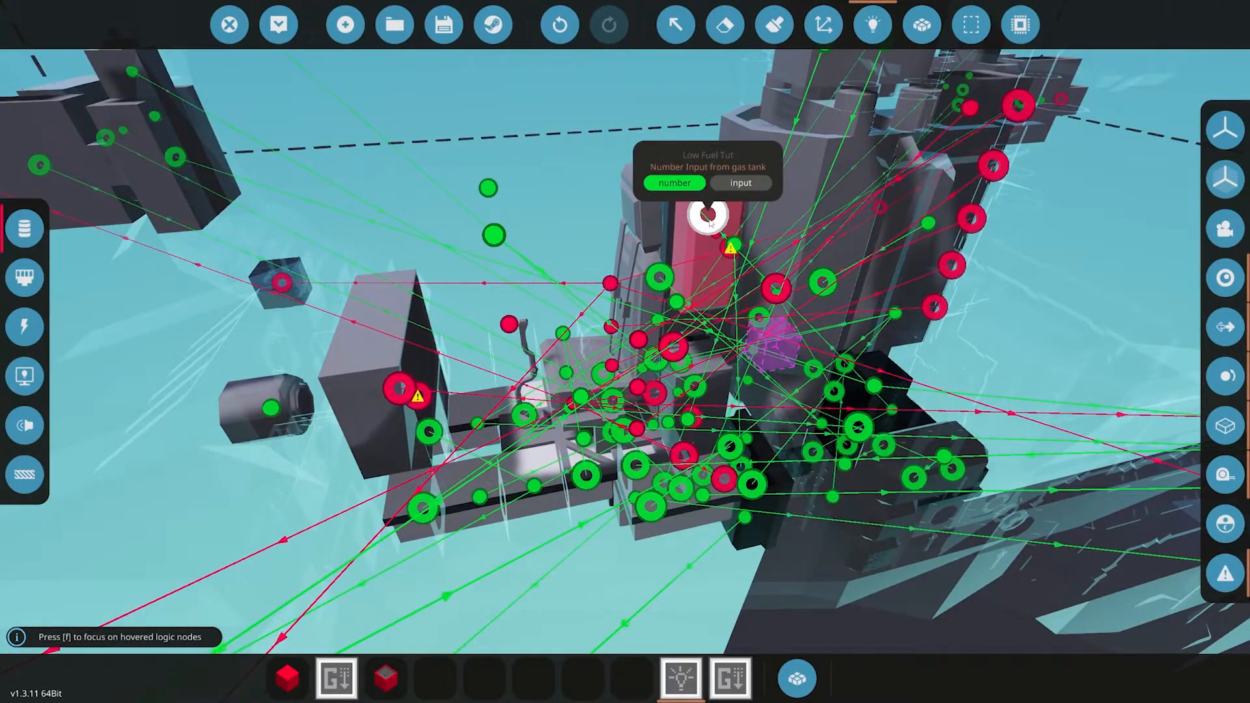
pyautogui.moveTo(711, 217)
pyautogui.mouseDown()
pyautogui.moveTo(888, 444)
pyautogui.moveTo(725, 336)
pyautogui.moveTo(760, 432)
pyautogui.mouseUp()
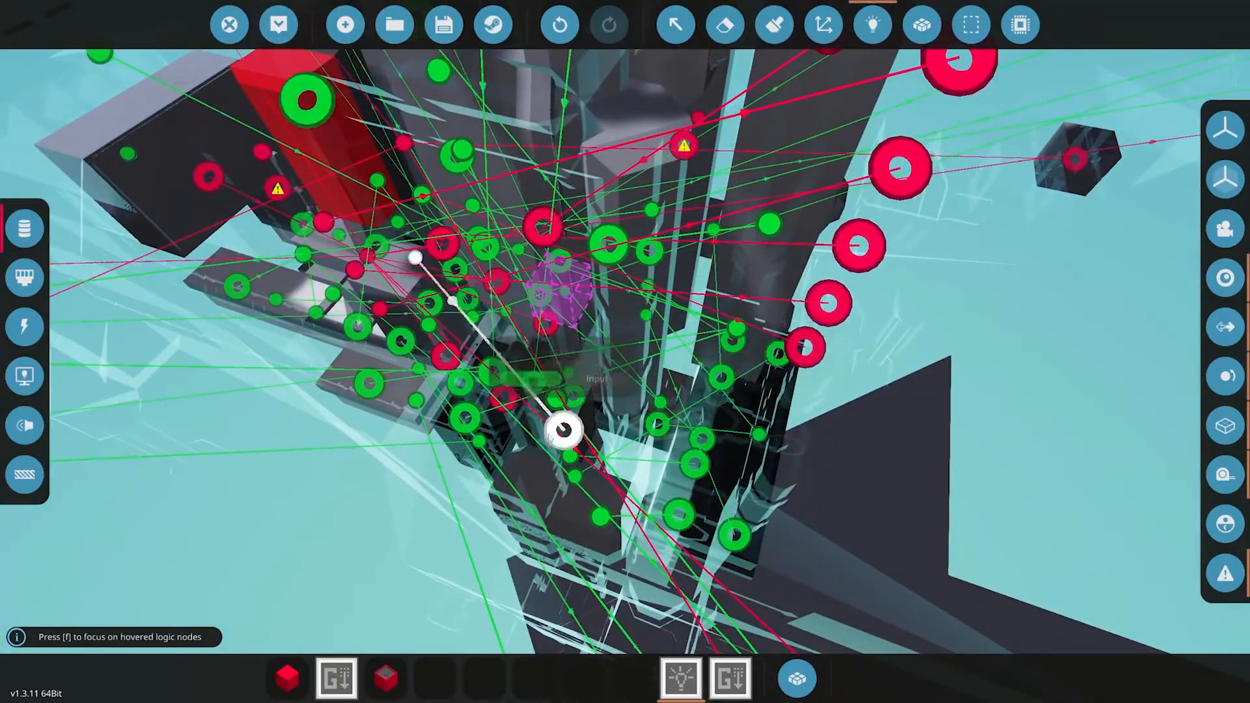
pyautogui.moveTo(563, 430)
pyautogui.mouseDown()
pyautogui.moveTo(678, 401)
pyautogui.moveTo(743, 410)
pyautogui.mouseUp()
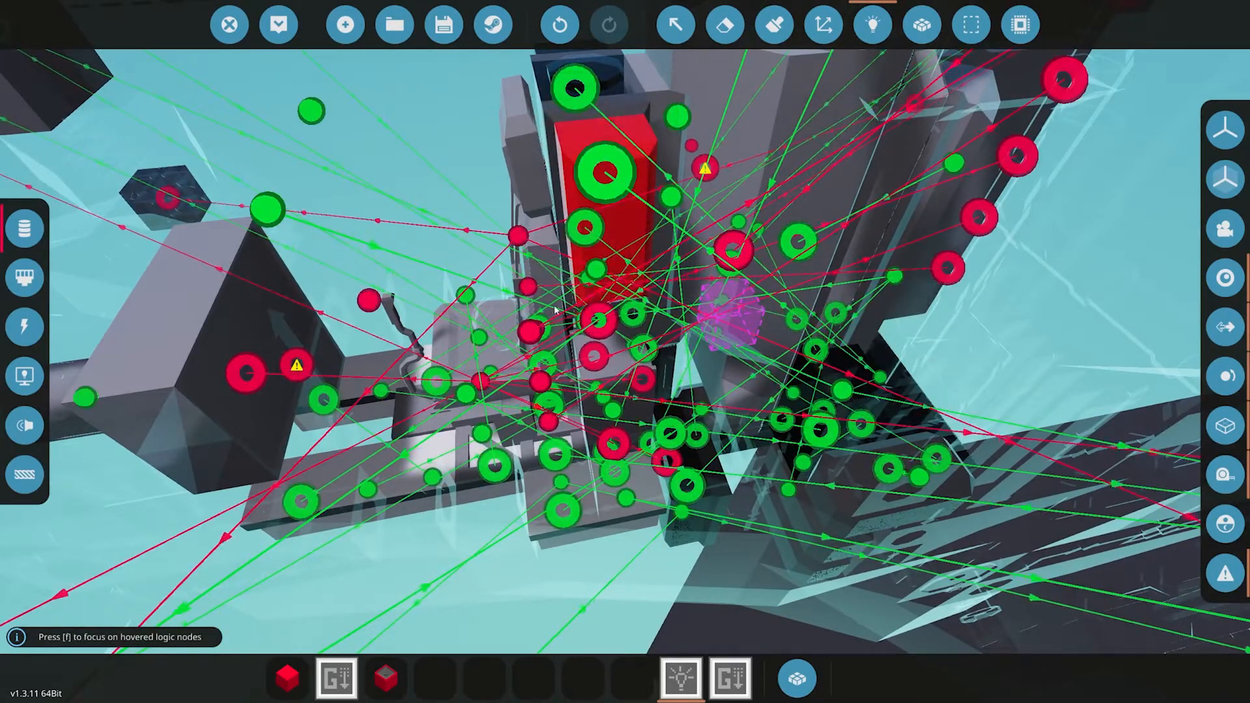
pyautogui.moveTo(552, 315)
pyautogui.mouseDown()
pyautogui.moveTo(657, 366)
pyautogui.moveTo(717, 196)
pyautogui.mouseUp()
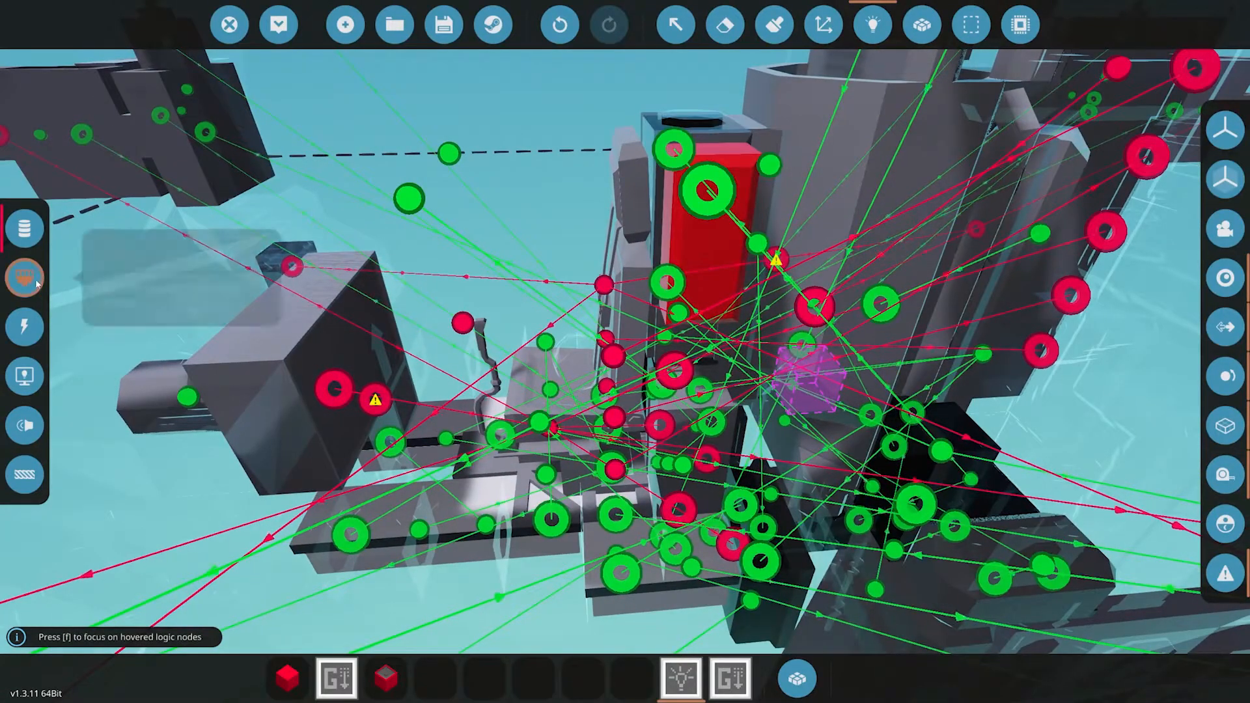
# Look over the composite and electrical connections around the cockpit.
pyautogui.click(24, 278)
pyautogui.moveTo(569, 321); pyautogui.dragTo(705, 303)
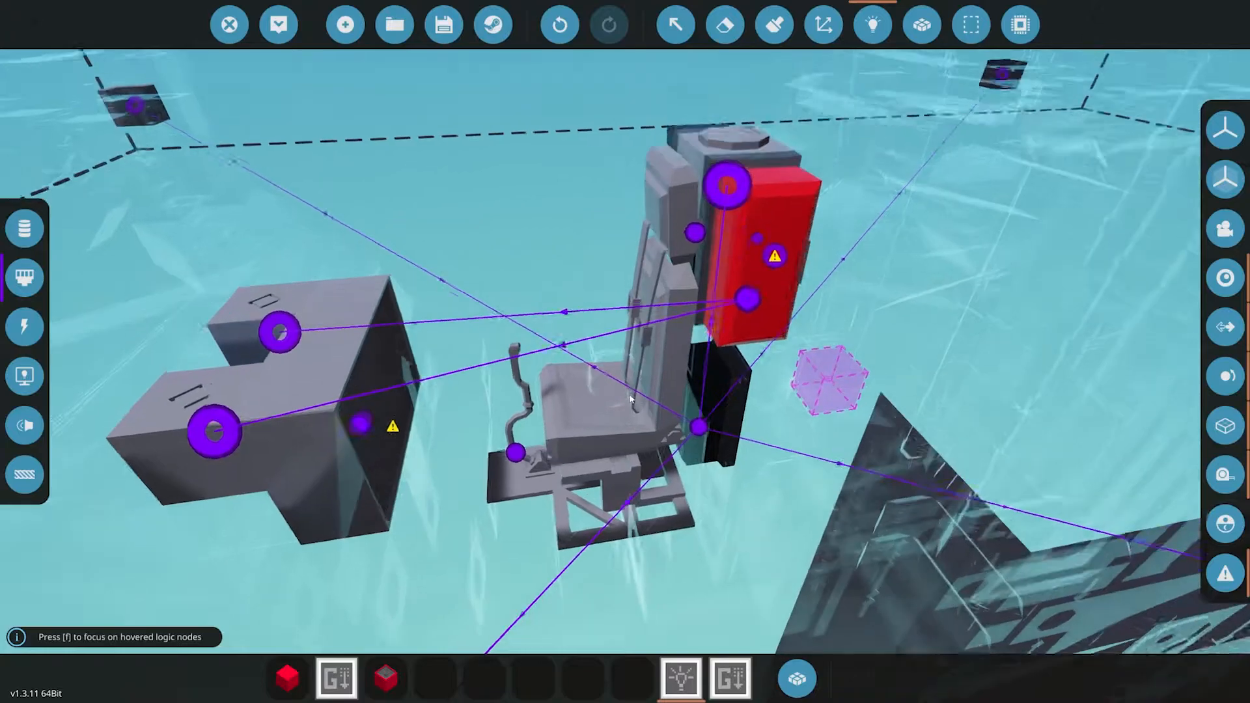
pyautogui.moveTo(549, 362)
pyautogui.mouseDown()
pyautogui.moveTo(598, 403)
pyautogui.moveTo(674, 387)
pyautogui.mouseUp()
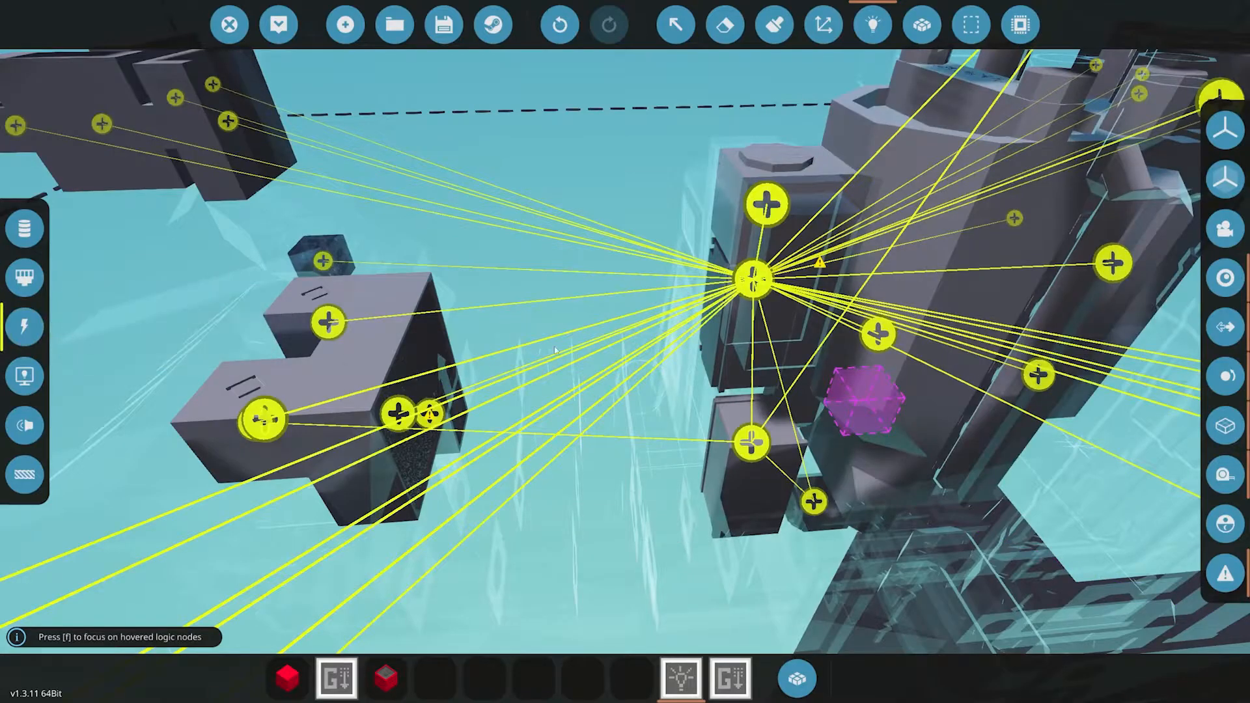
pyautogui.moveTo(548, 353)
pyautogui.mouseDown()
pyautogui.moveTo(657, 338)
pyautogui.moveTo(505, 378)
pyautogui.mouseUp()
# Leave the workbench, walk to the quadcopter and sit in its cockpit seat.
pyautogui.press('Escape')
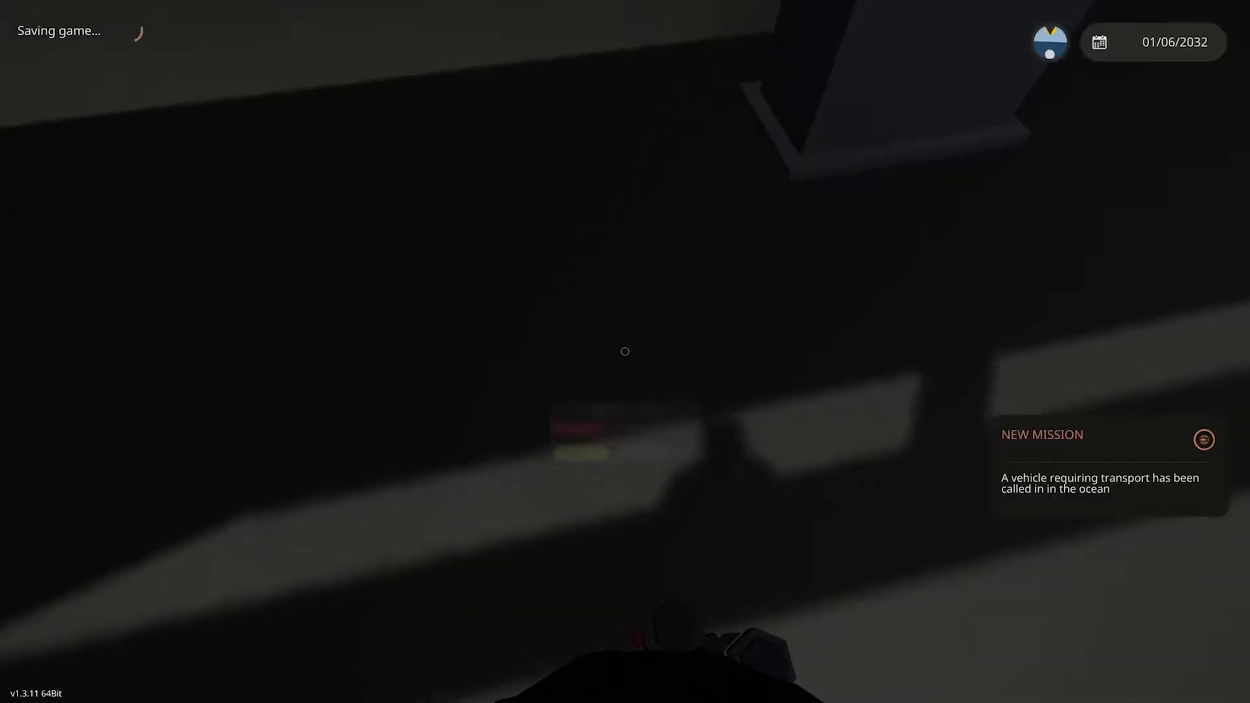
pyautogui.press('w')
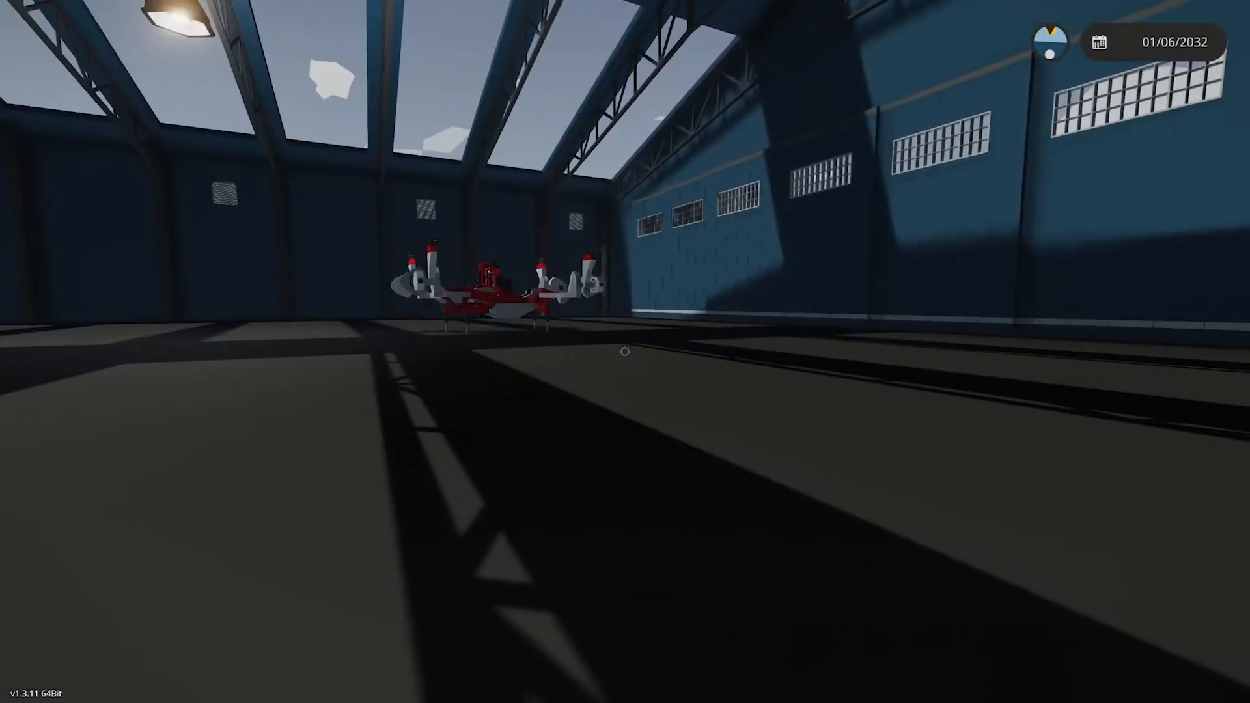
pyautogui.press('w')
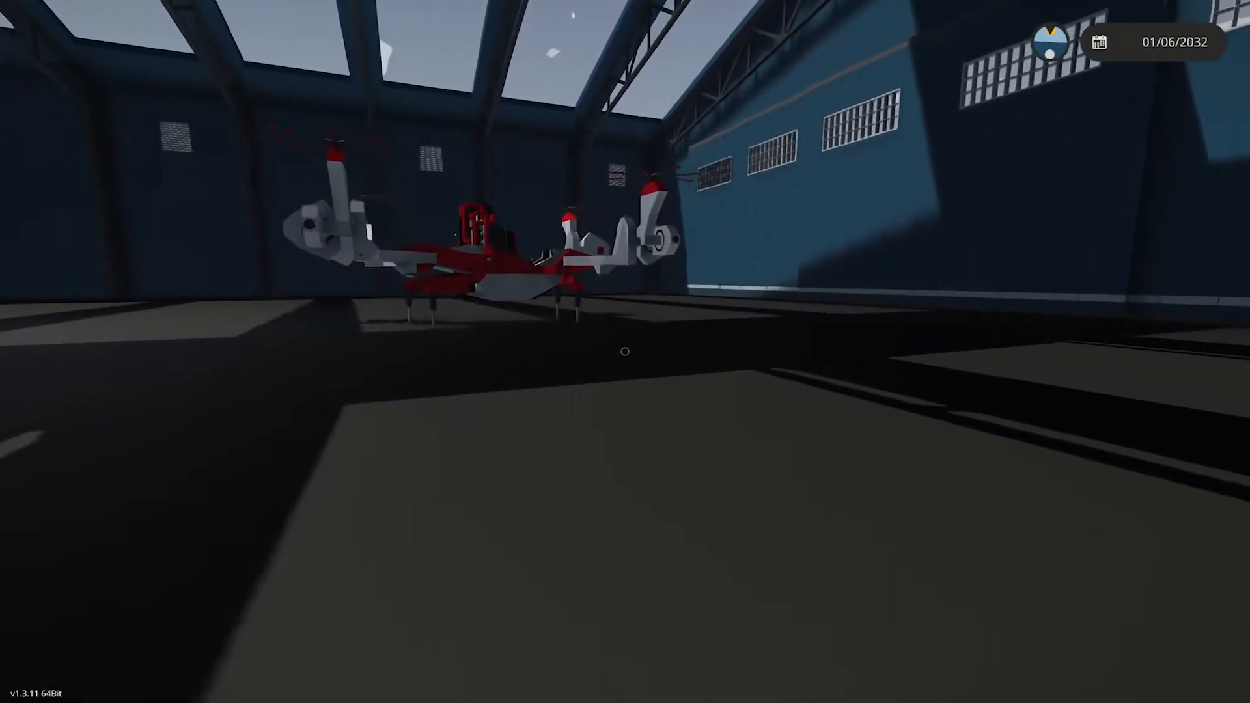
pyautogui.press('f')
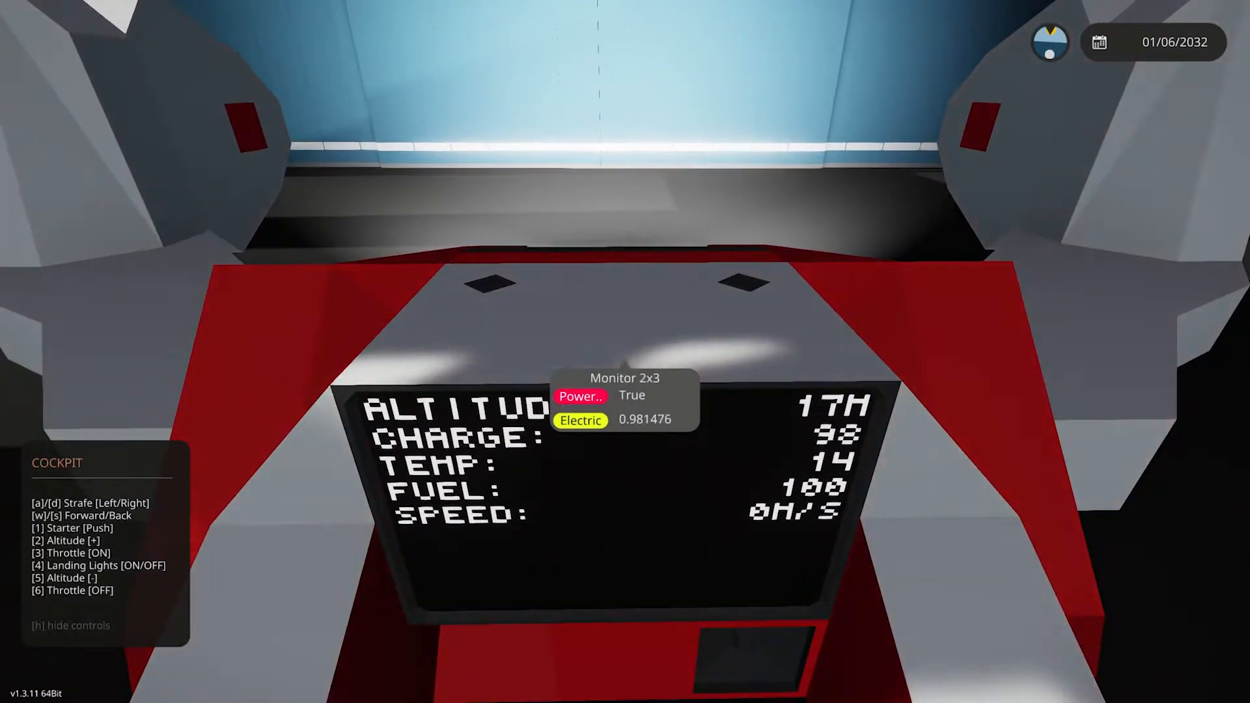
# Start the engine and throttle up to burn fuel, then exit and return to the workbench.
pyautogui.press('4')
pyautogui.press('2')
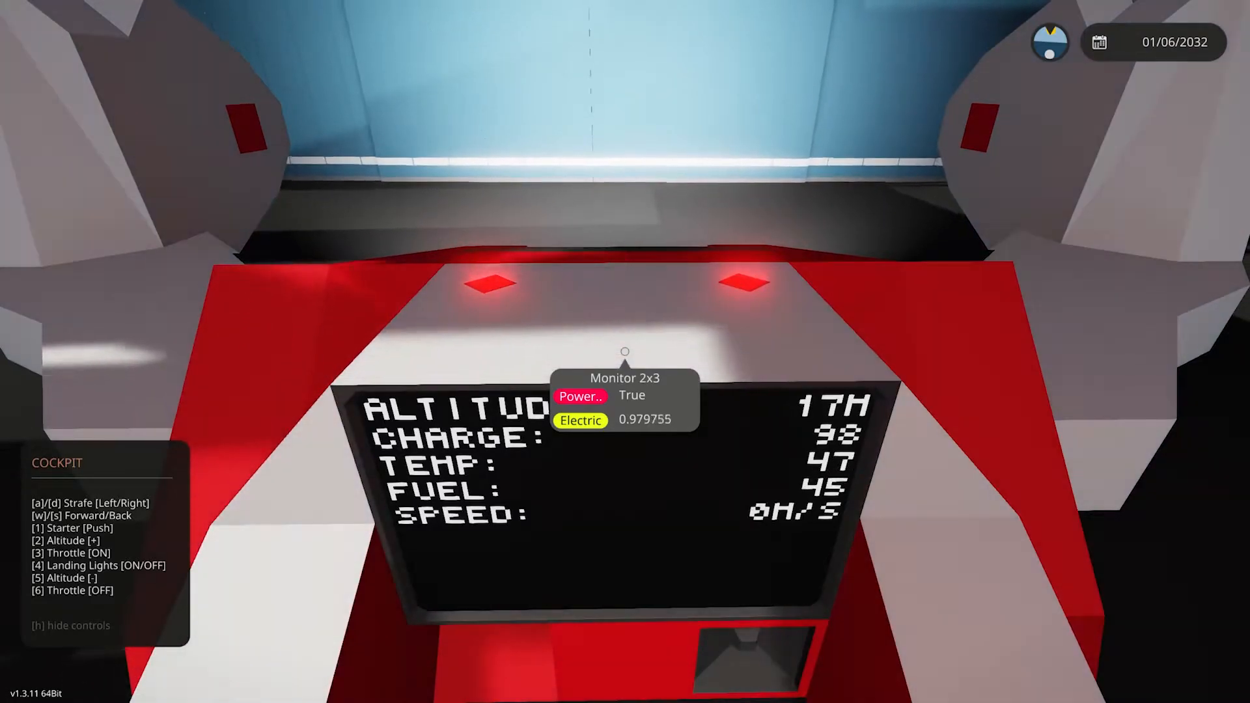
pyautogui.press('f')
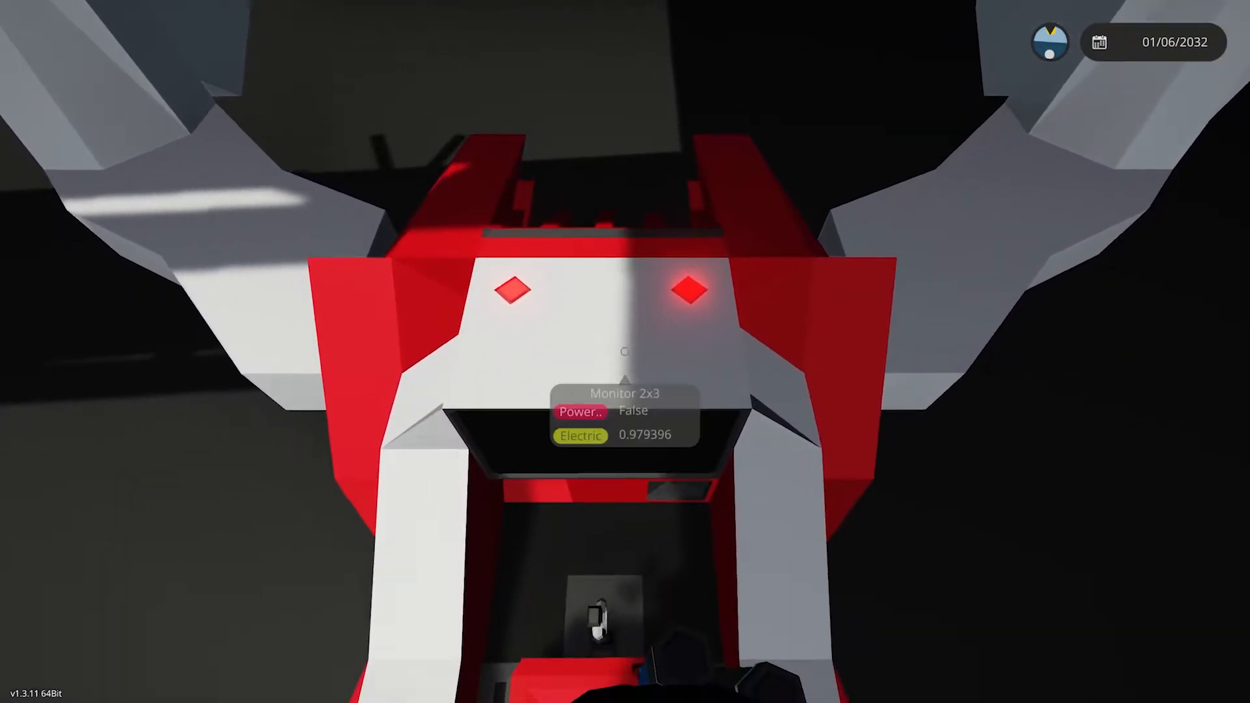
pyautogui.press('f')
pyautogui.scroll(3, 605, 313)
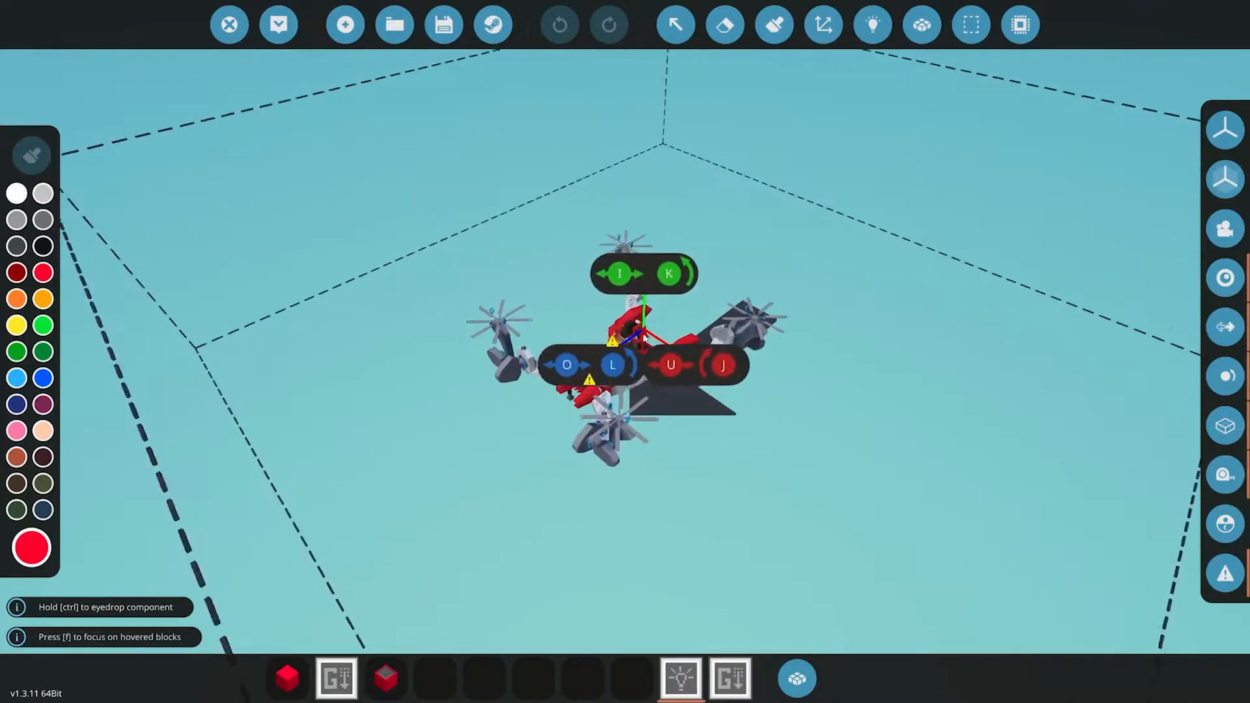
pyautogui.scroll(4, 626, 333)
pyautogui.scroll(2, 665, 353)
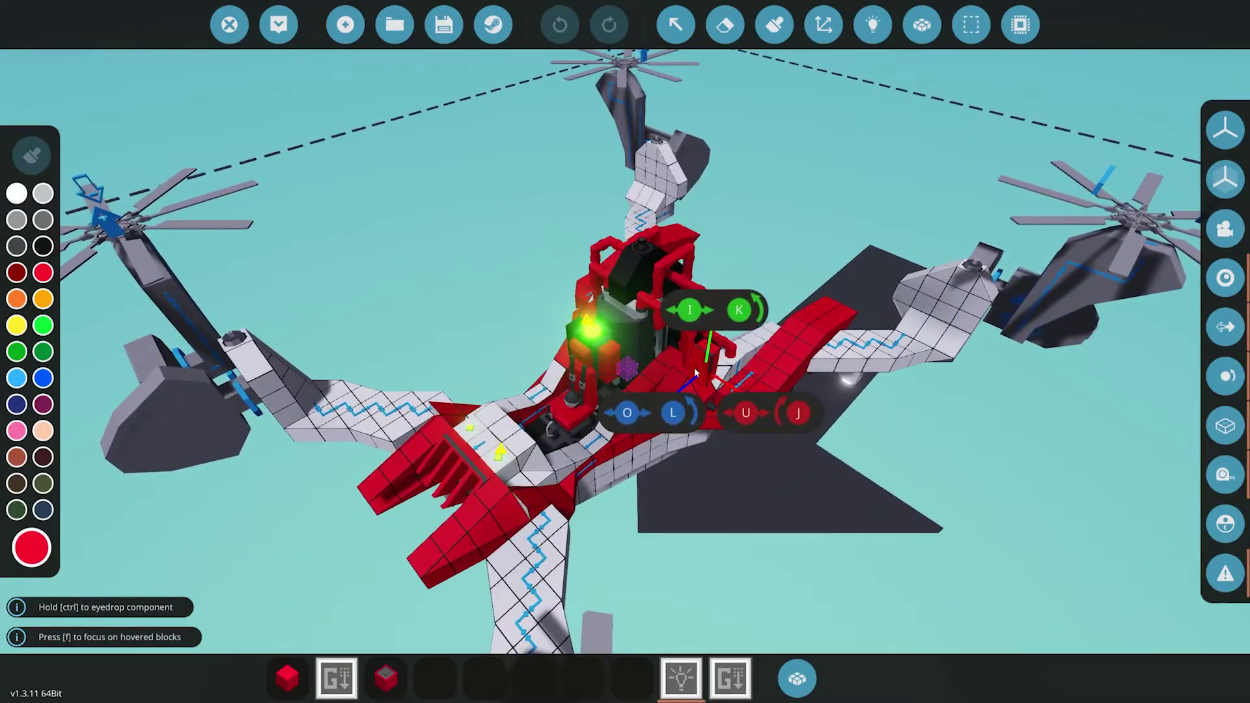
# Select the Low Fuel Tut microcontroller on the quadcopter.
pyautogui.moveTo(694, 367); pyautogui.dragTo(312, 312)
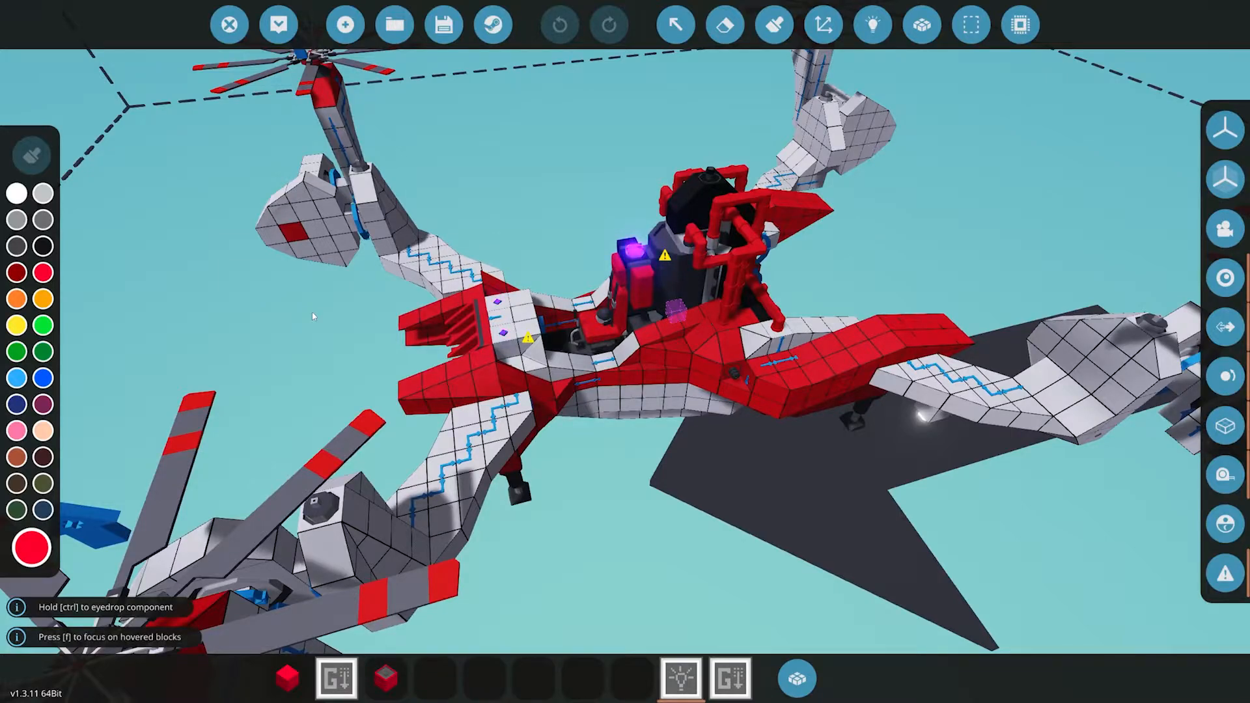
pyautogui.click(679, 27)
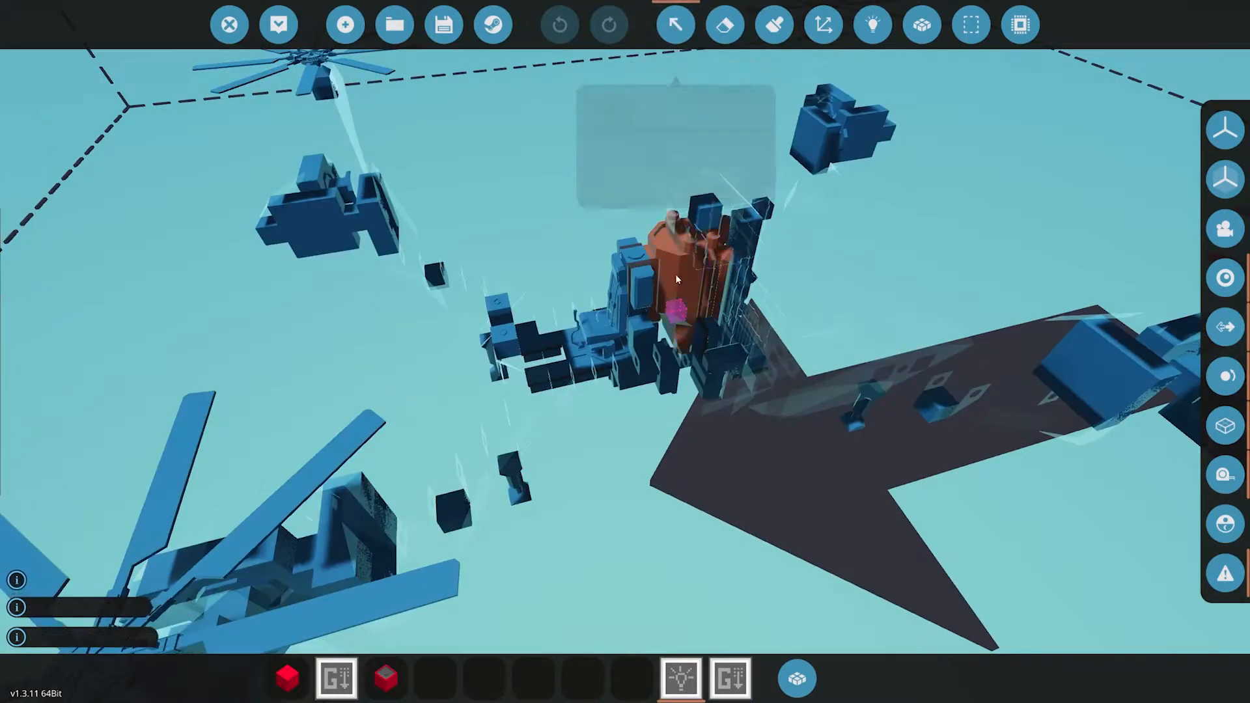
pyautogui.click(677, 283)
# Reopen the microcontroller for editing and show its logic graph.
pyautogui.click(254, 96)
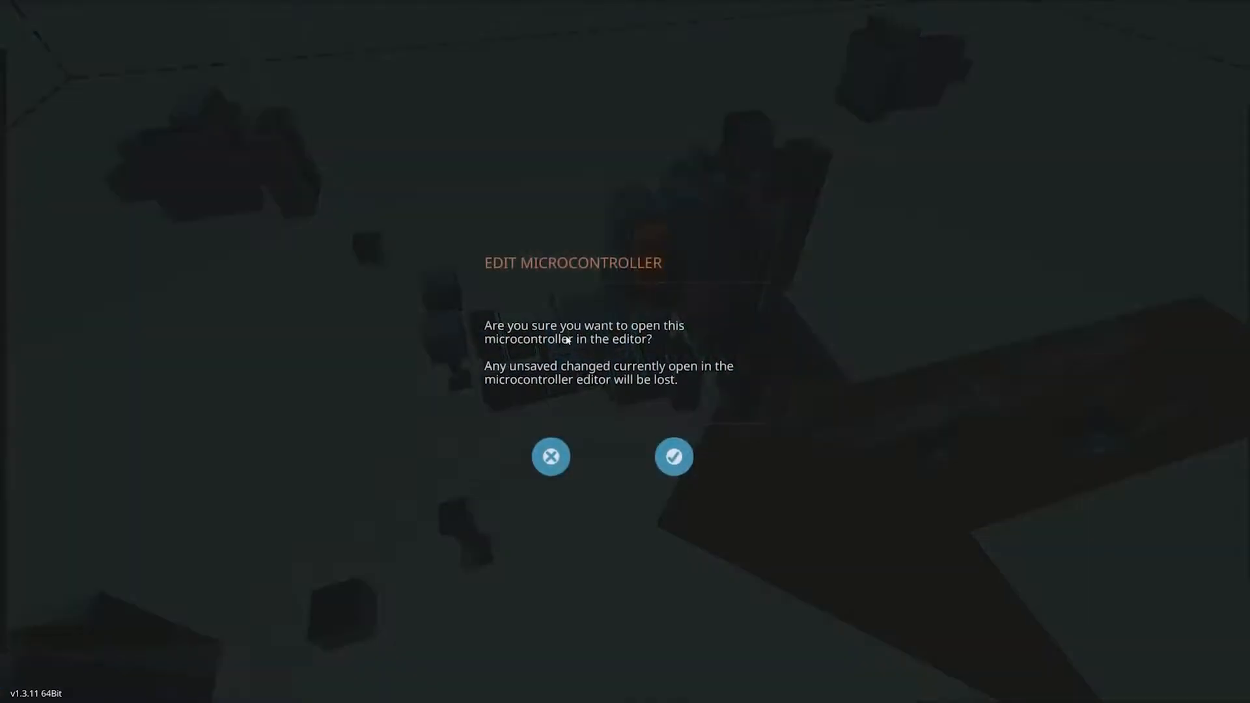
pyautogui.click(674, 456)
pyautogui.click(608, 25)
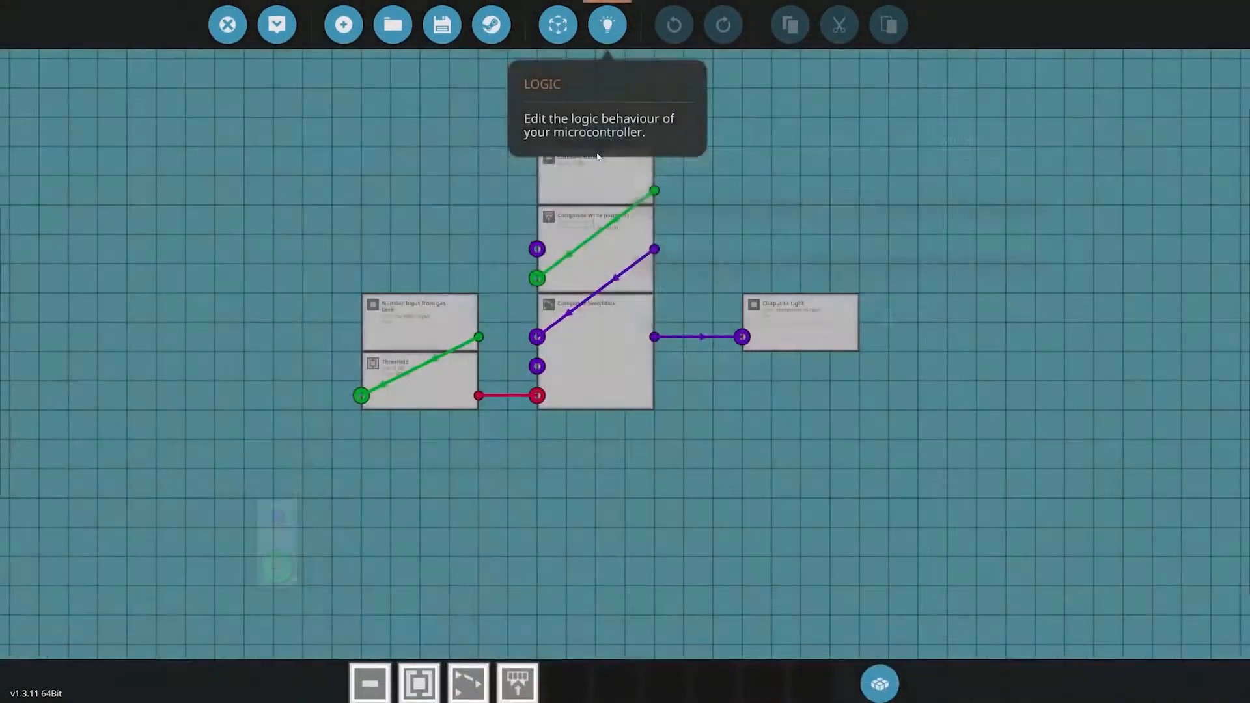
pyautogui.scroll(2, 586, 332)
pyautogui.scroll(2, 634, 352)
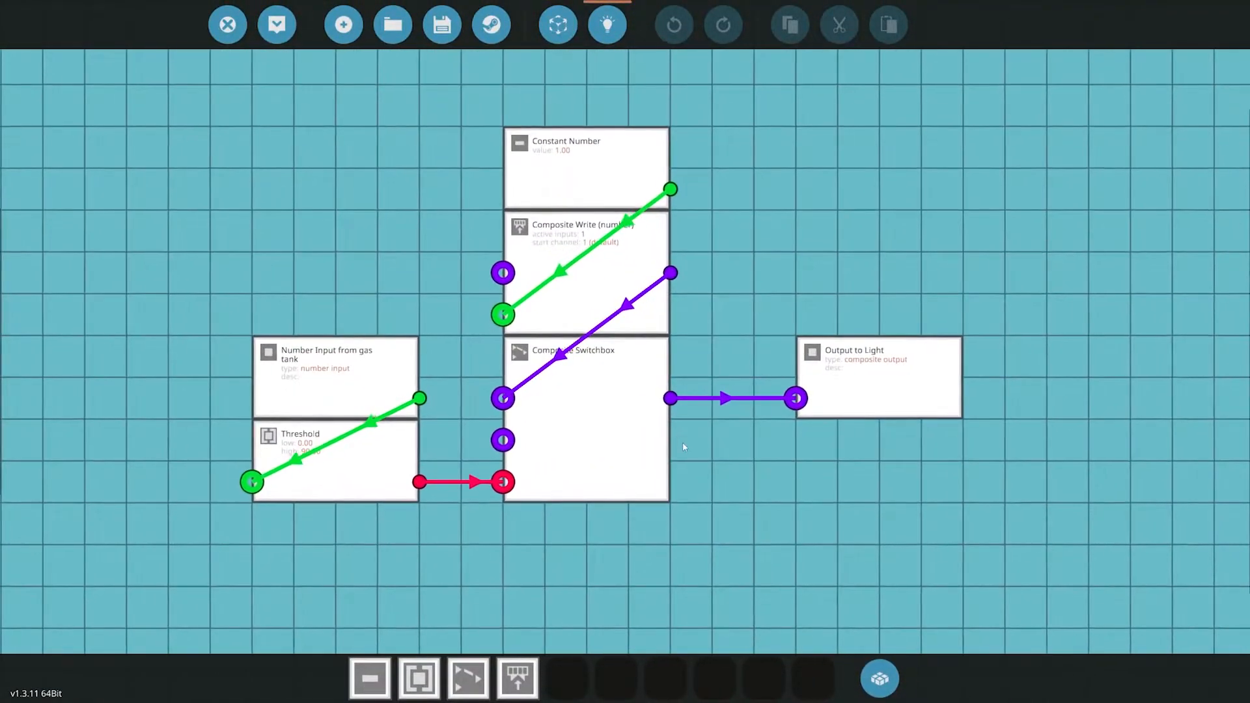
pyautogui.scroll(2, 684, 366)
# Find the Blinker in the logic list and place it below the Composite Switchbox.
pyautogui.click(878, 677)
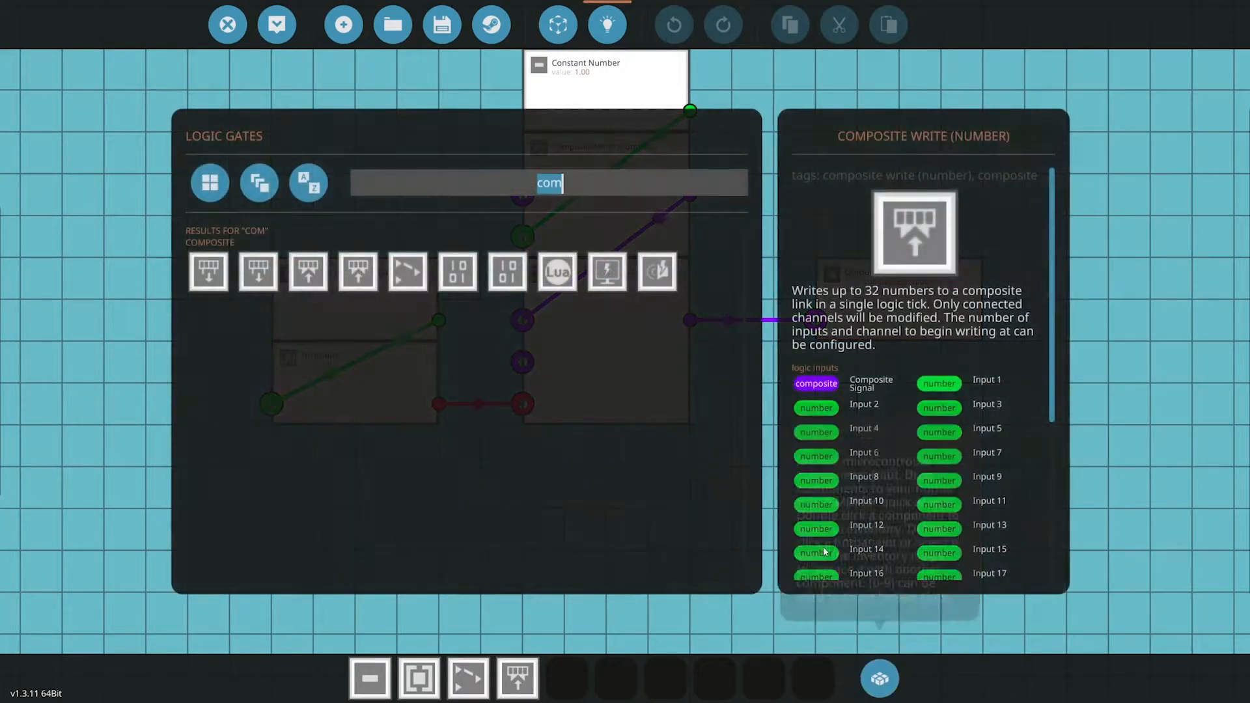
pyautogui.write('blinkwe')
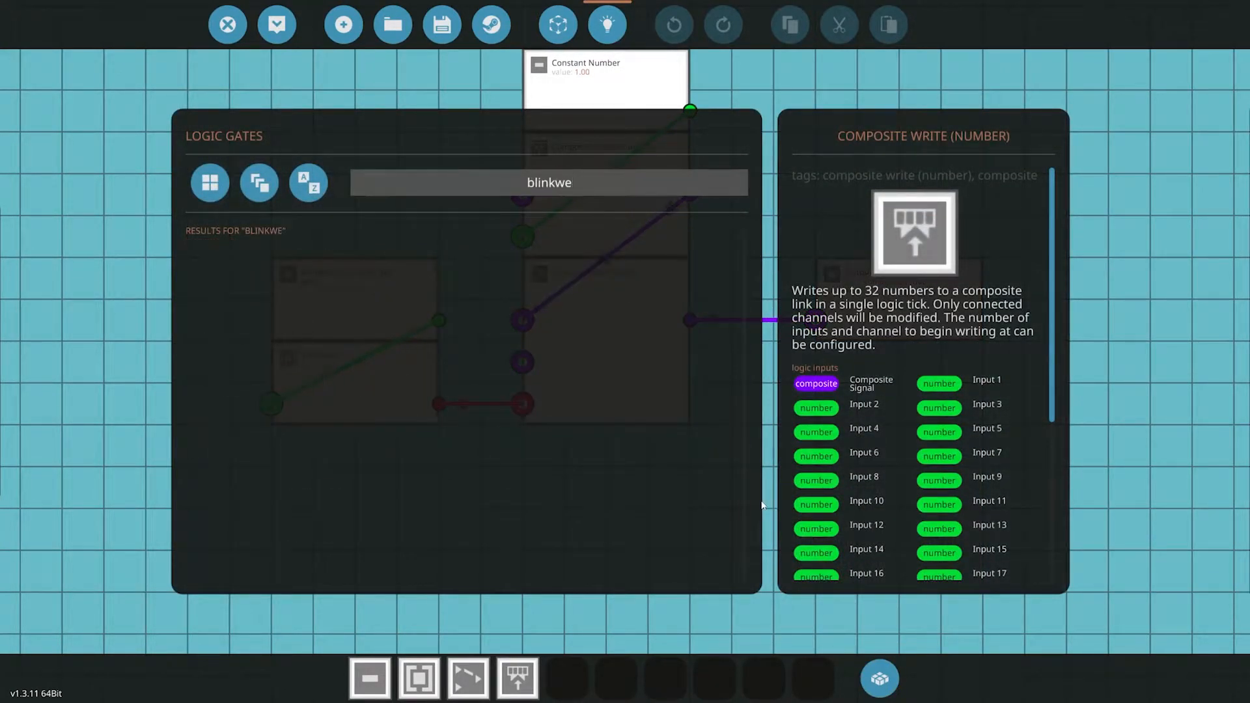
pyautogui.press('BackSpace')
pyautogui.moveTo(209, 271); pyautogui.dragTo(567, 677)
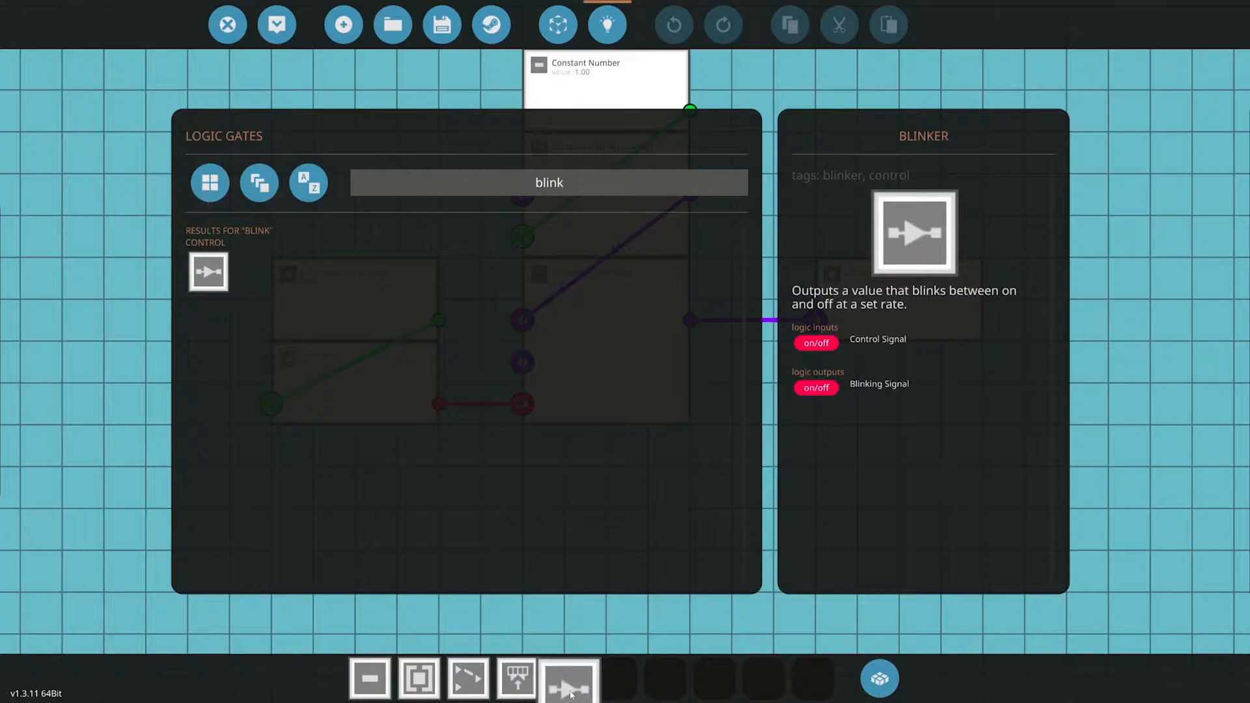
pyautogui.click(877, 678)
pyautogui.click(567, 677)
pyautogui.click(558, 483)
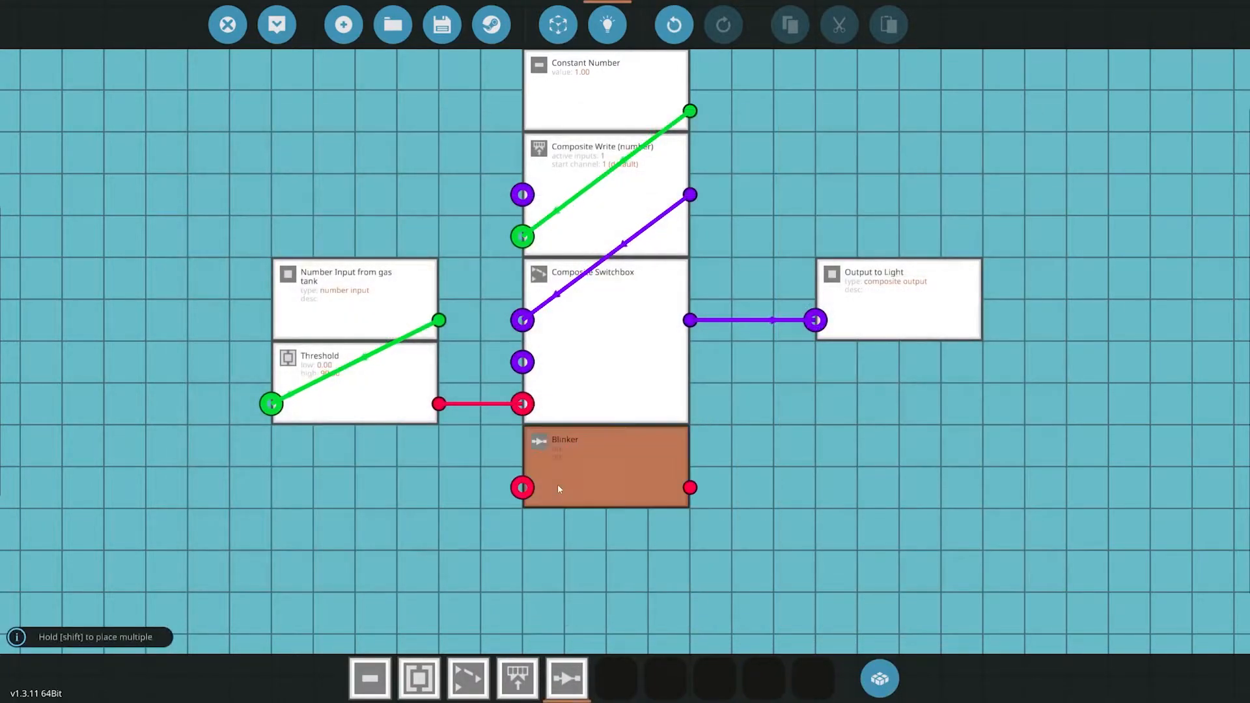
# Wire Threshold through the Blinker into the switchbox and set the blink durations to 0.5 s.
pyautogui.moveTo(489, 418); pyautogui.dragTo(522, 404)
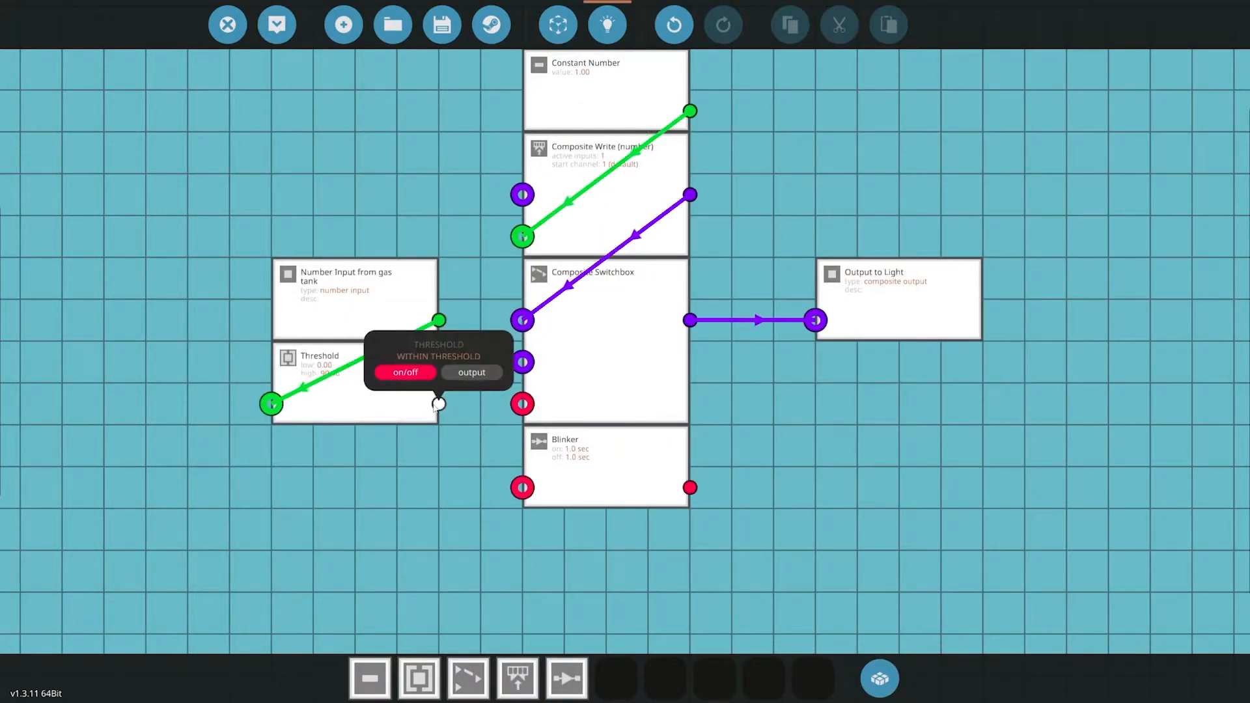
pyautogui.moveTo(439, 403); pyautogui.dragTo(522, 486)
pyautogui.moveTo(690, 487); pyautogui.dragTo(521, 404)
pyautogui.click(587, 475)
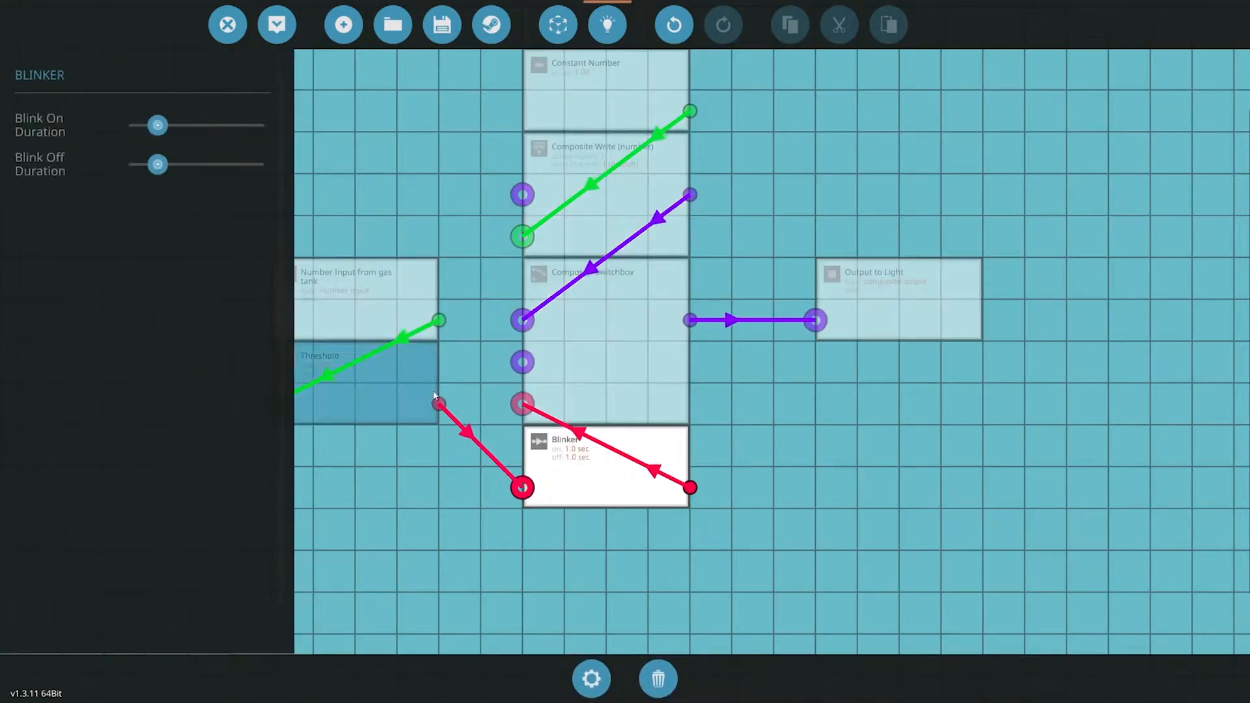
pyautogui.moveTo(159, 125); pyautogui.dragTo(167, 168)
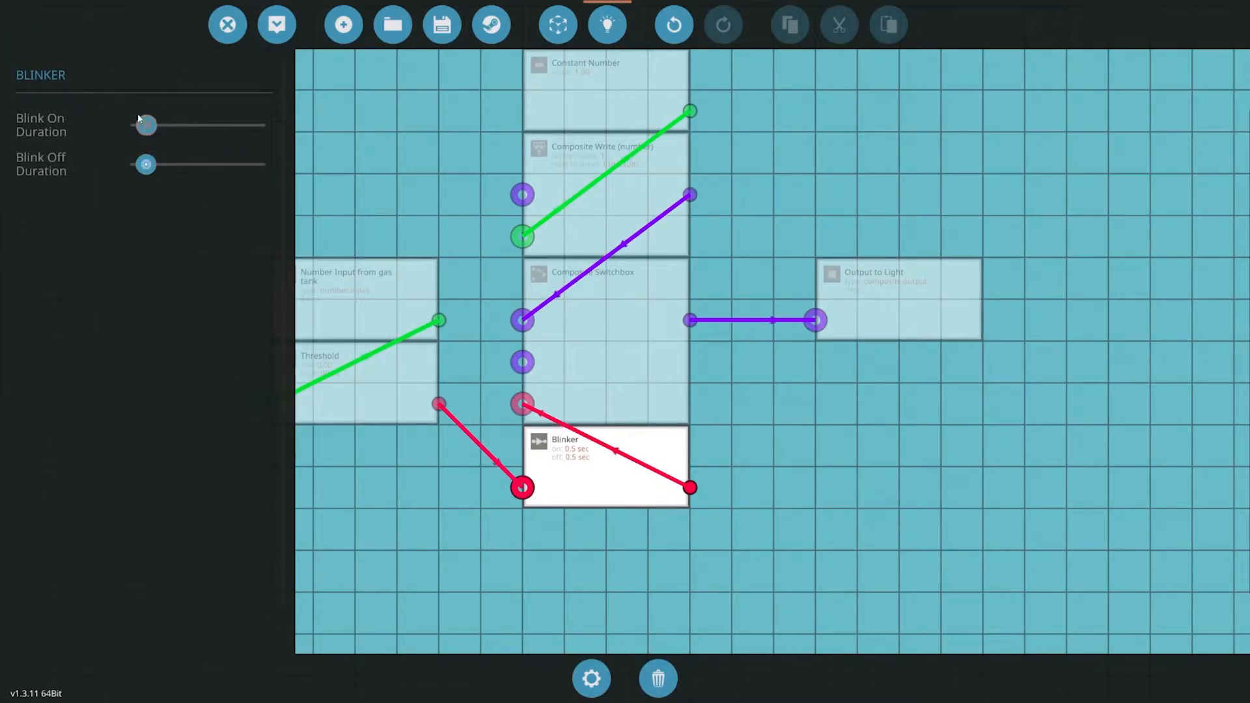
pyautogui.press('Escape')
# Save over the Low Fuel Tut microcontroller and update it on the vehicle.
pyautogui.click(625, 354)
pyautogui.click(442, 24)
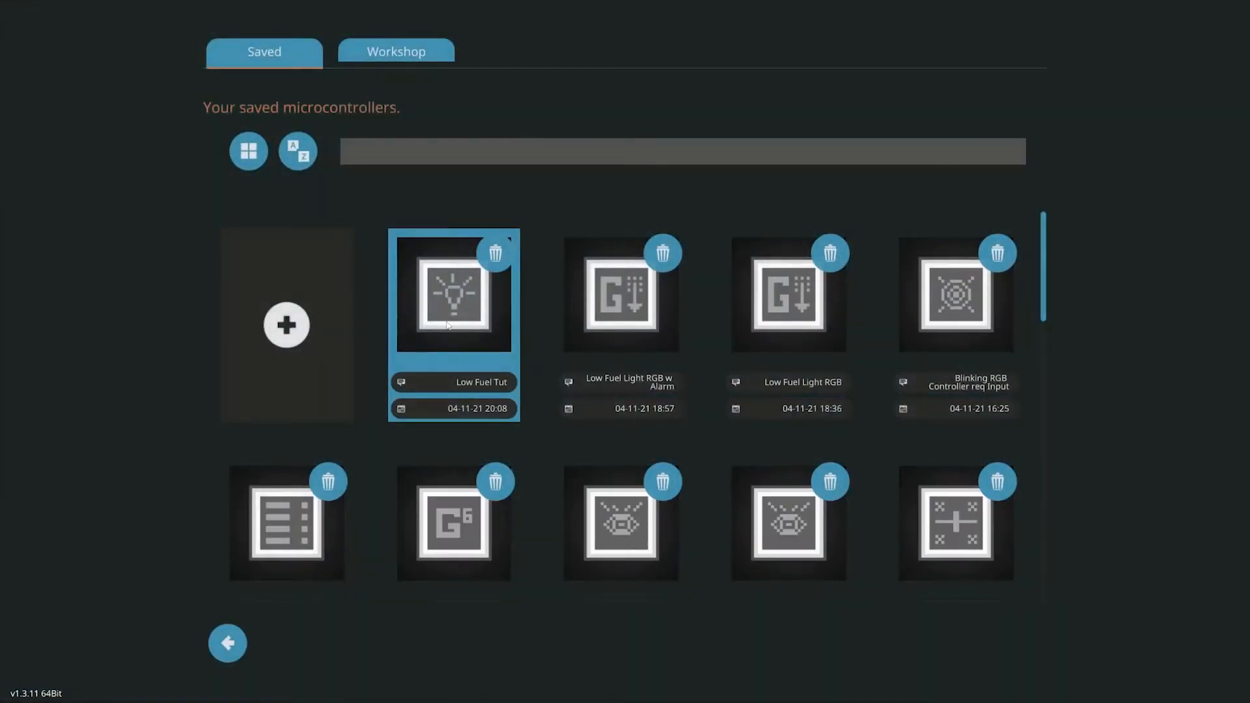
pyautogui.click(453, 293)
pyautogui.click(675, 511)
pyautogui.click(277, 24)
pyautogui.click(675, 488)
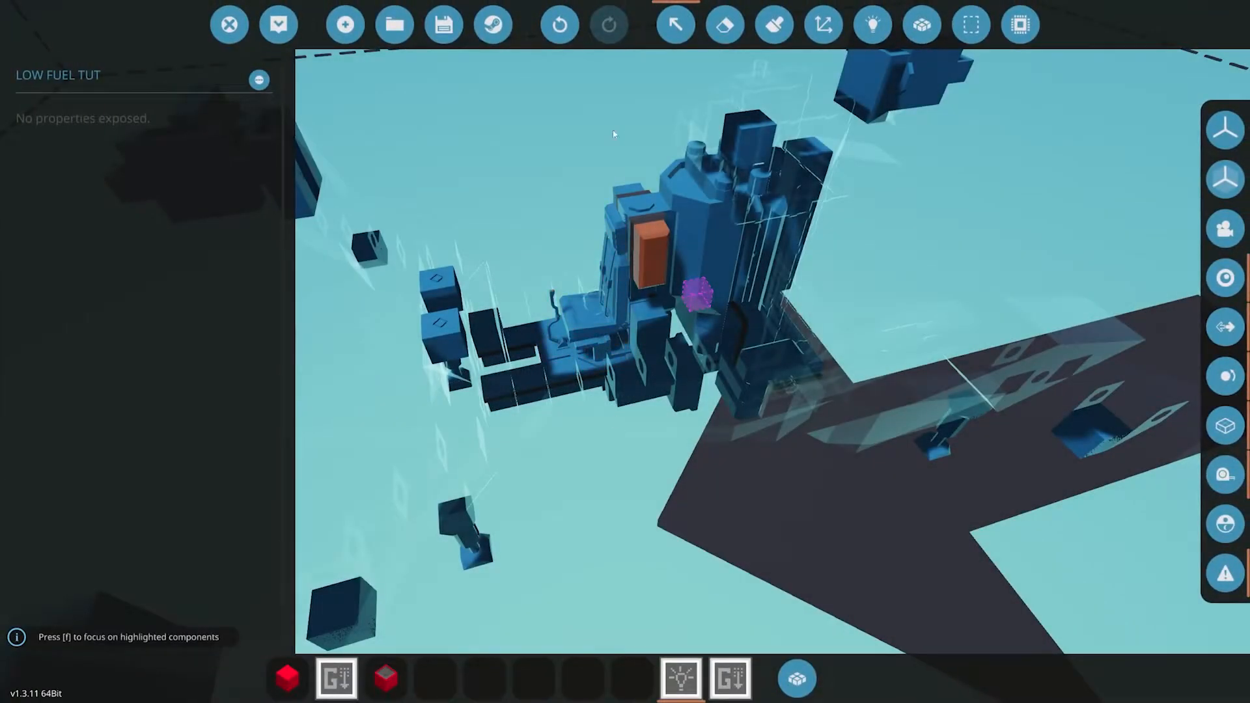
# Walk to the quadcopter, sit in the cockpit, start the engine and throttle up to burn fuel.
pyautogui.click(230, 25)
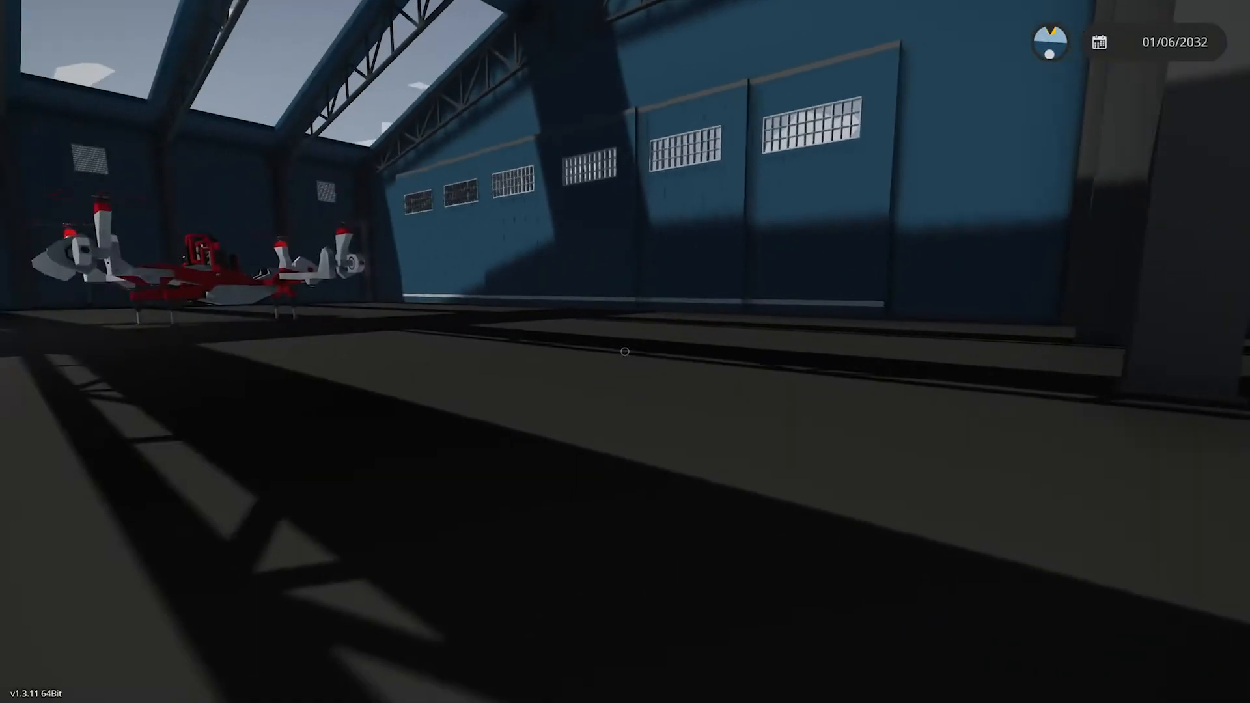
pyautogui.press('w')
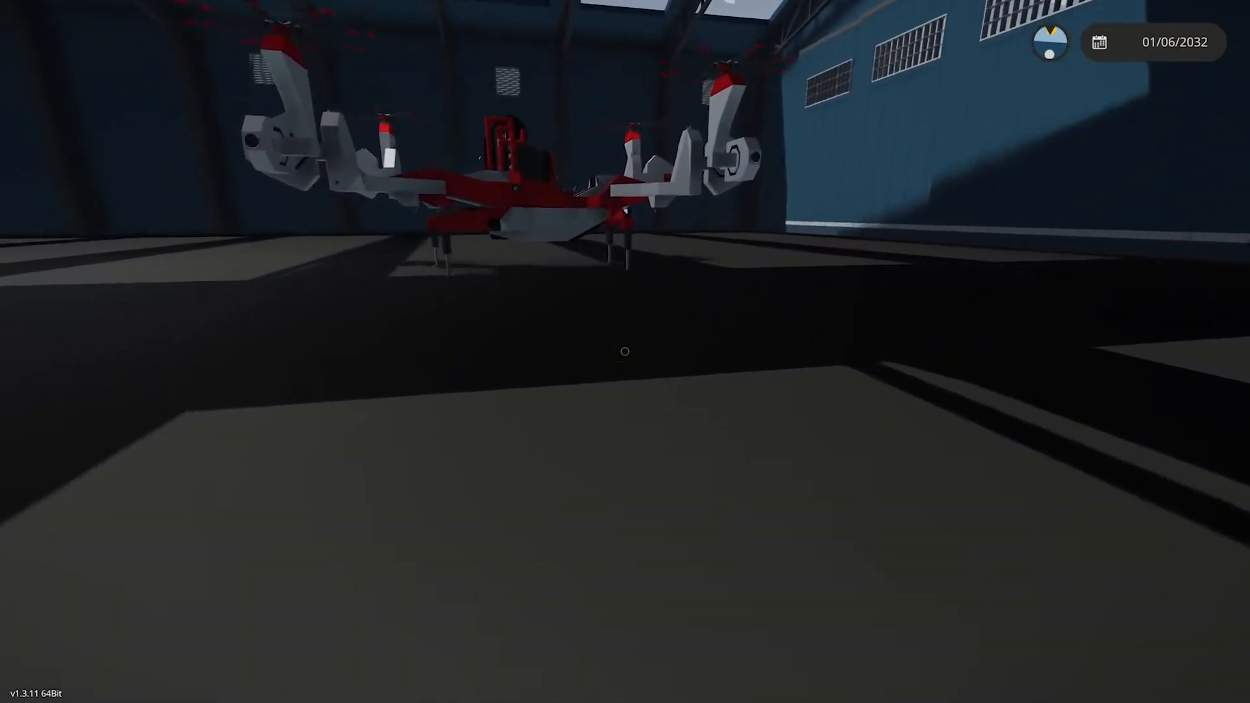
pyautogui.press('w')
pyautogui.press('f')
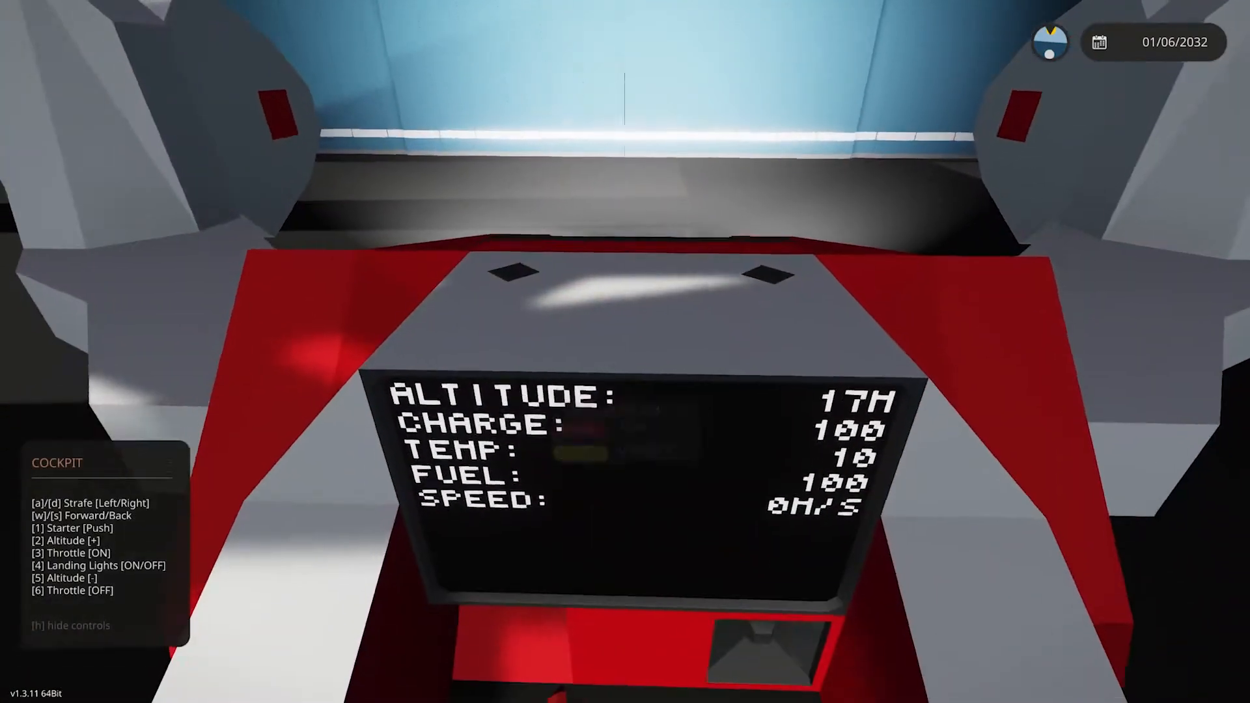
pyautogui.press('1')
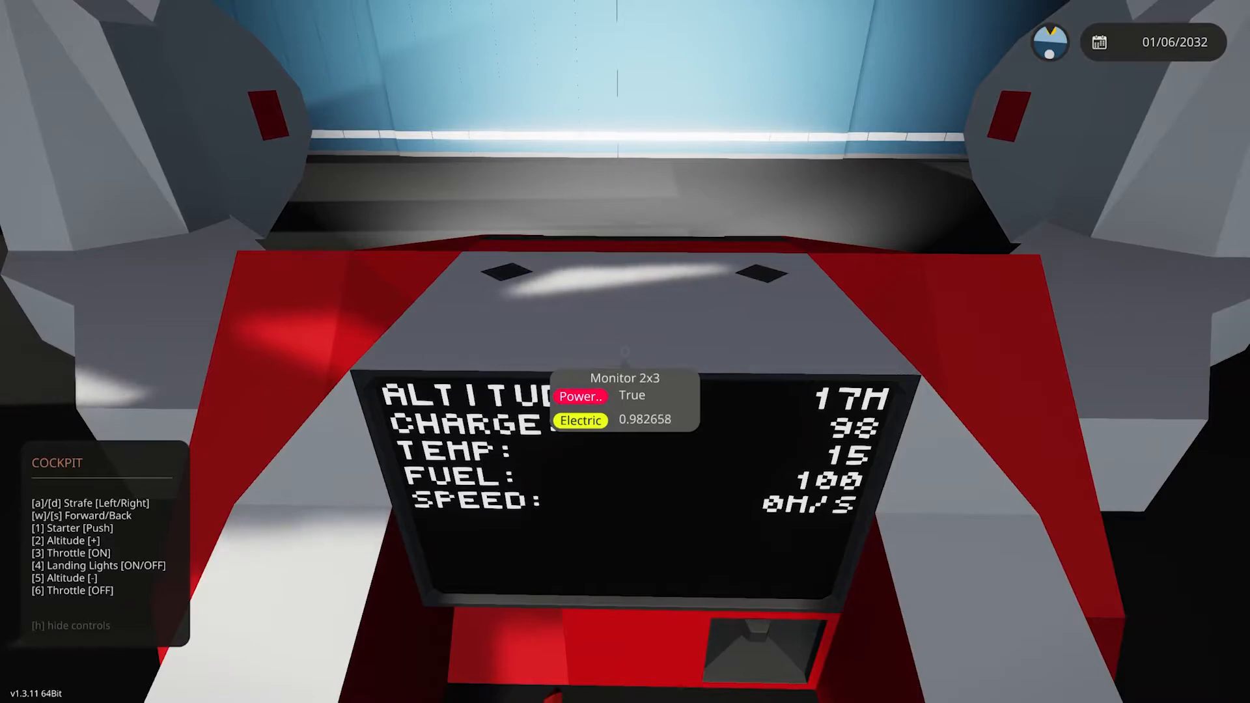
pyautogui.press('3')
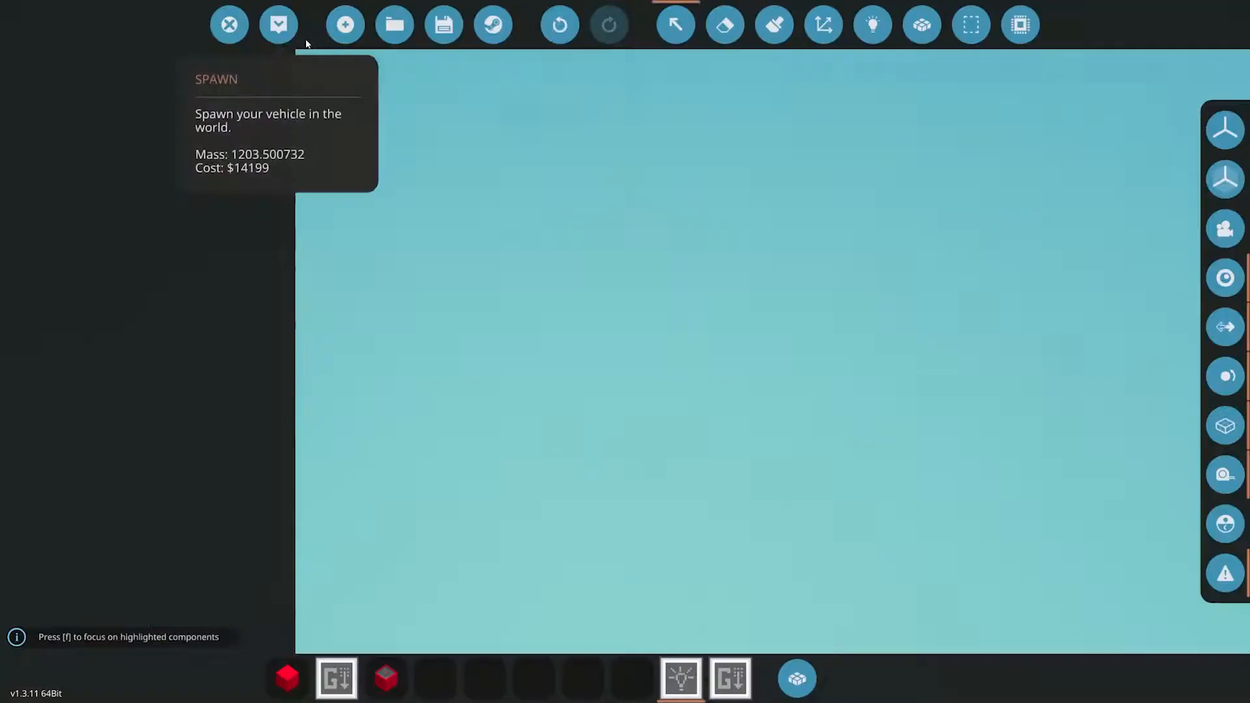
pyautogui.scroll(8, 578, 342)
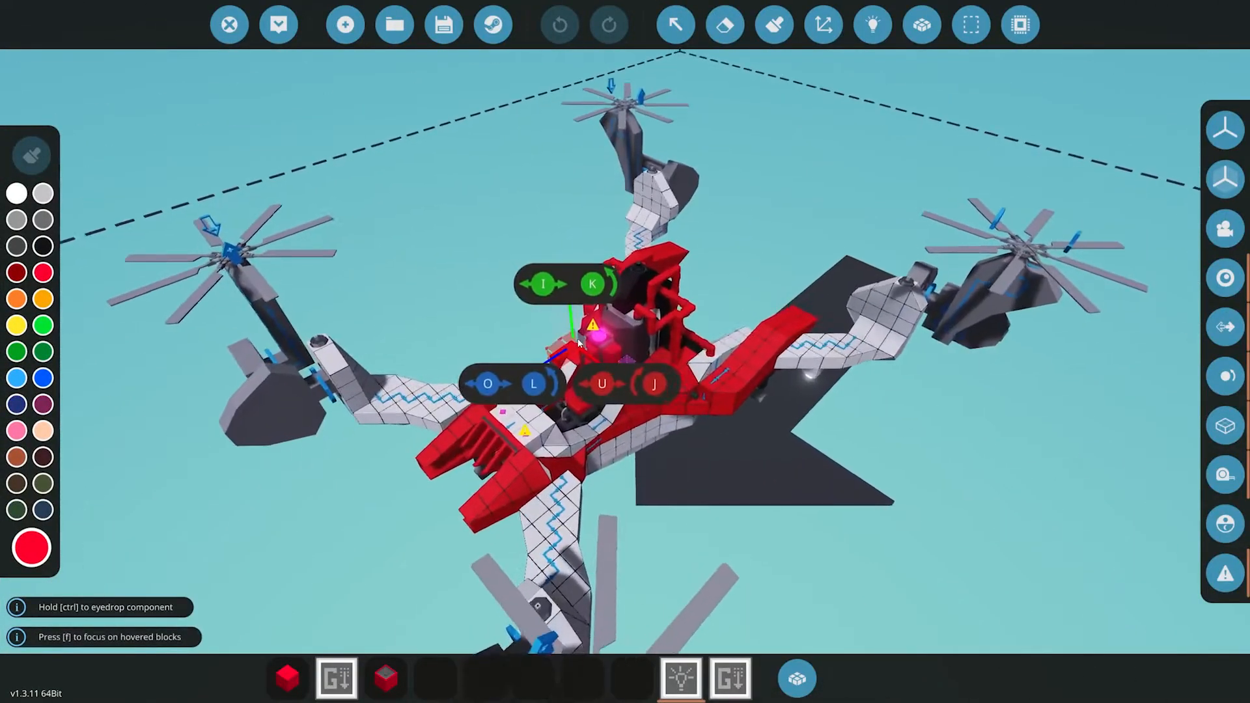
pyautogui.scroll(5, 633, 367)
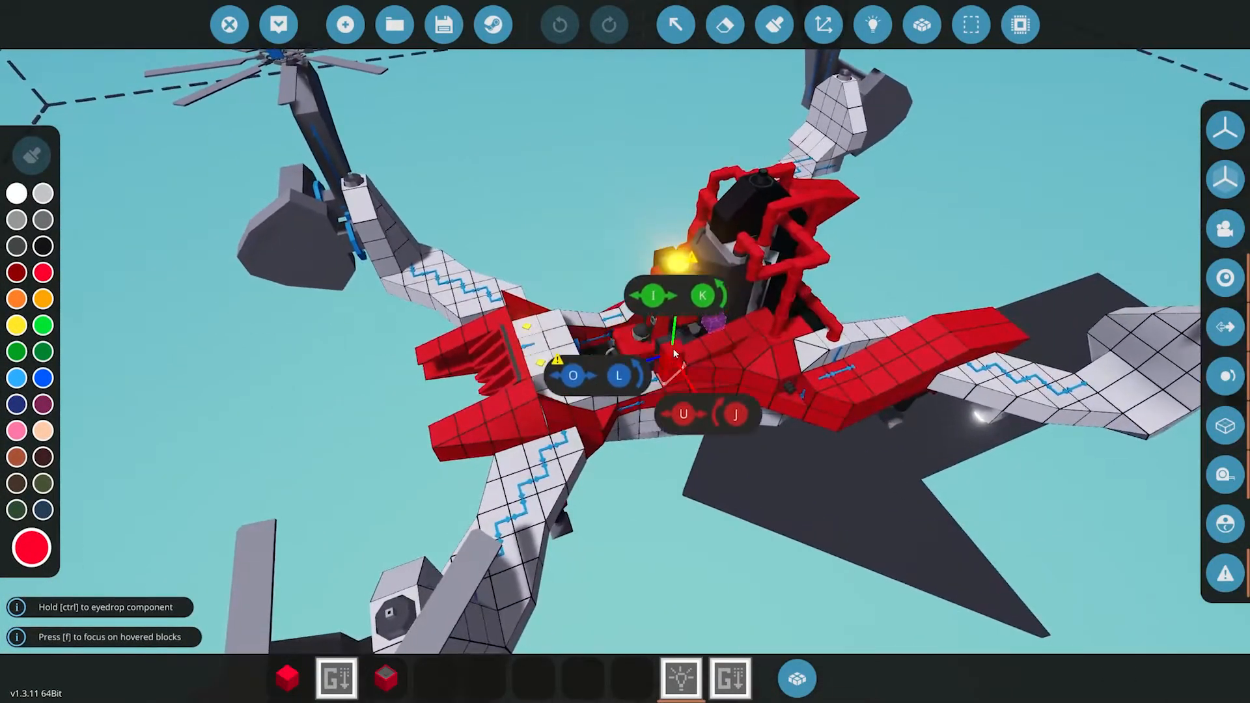
pyautogui.scroll(4, 678, 349)
# Orbit around the cockpit and select the Low Fuel Tut microcontroller component.
pyautogui.moveTo(705, 343); pyautogui.dragTo(683, 355)
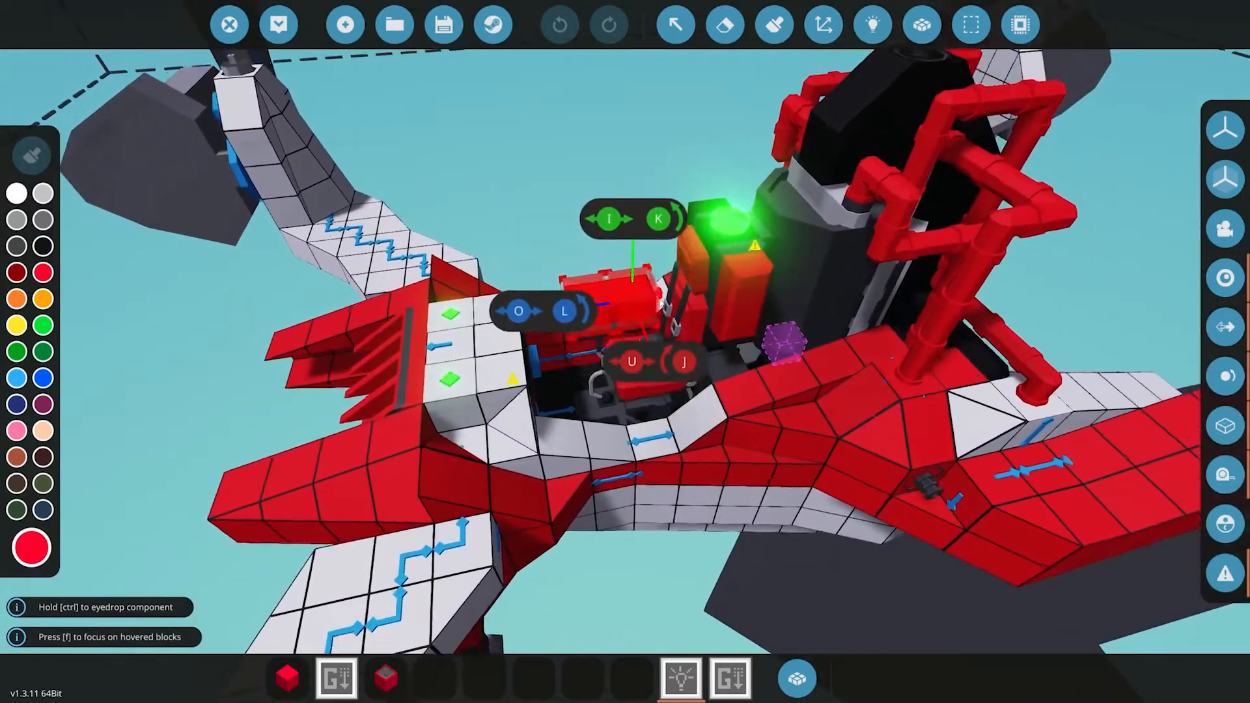
pyautogui.moveTo(662, 306); pyautogui.dragTo(783, 311)
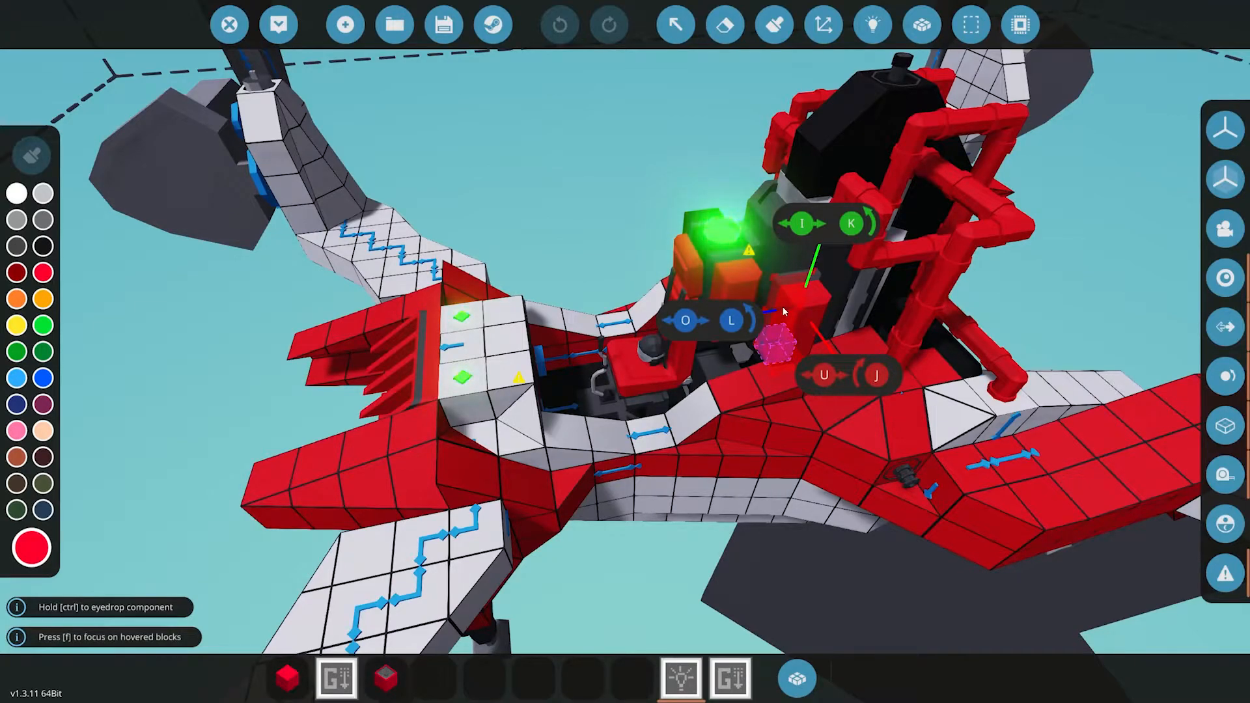
pyautogui.click(693, 78)
pyautogui.click(674, 24)
pyautogui.click(739, 305)
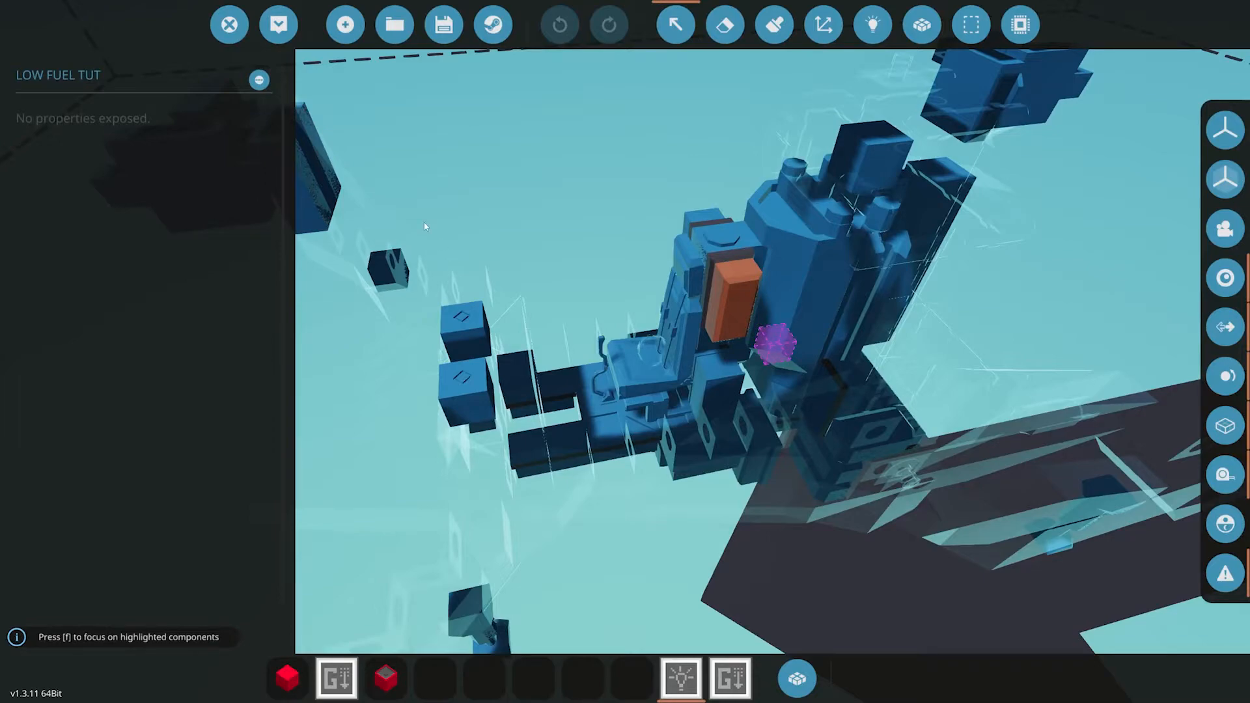
# Open the Low Fuel Tut microcontroller's logic editor and pan to the node graph.
pyautogui.click(259, 80)
pyautogui.click(673, 455)
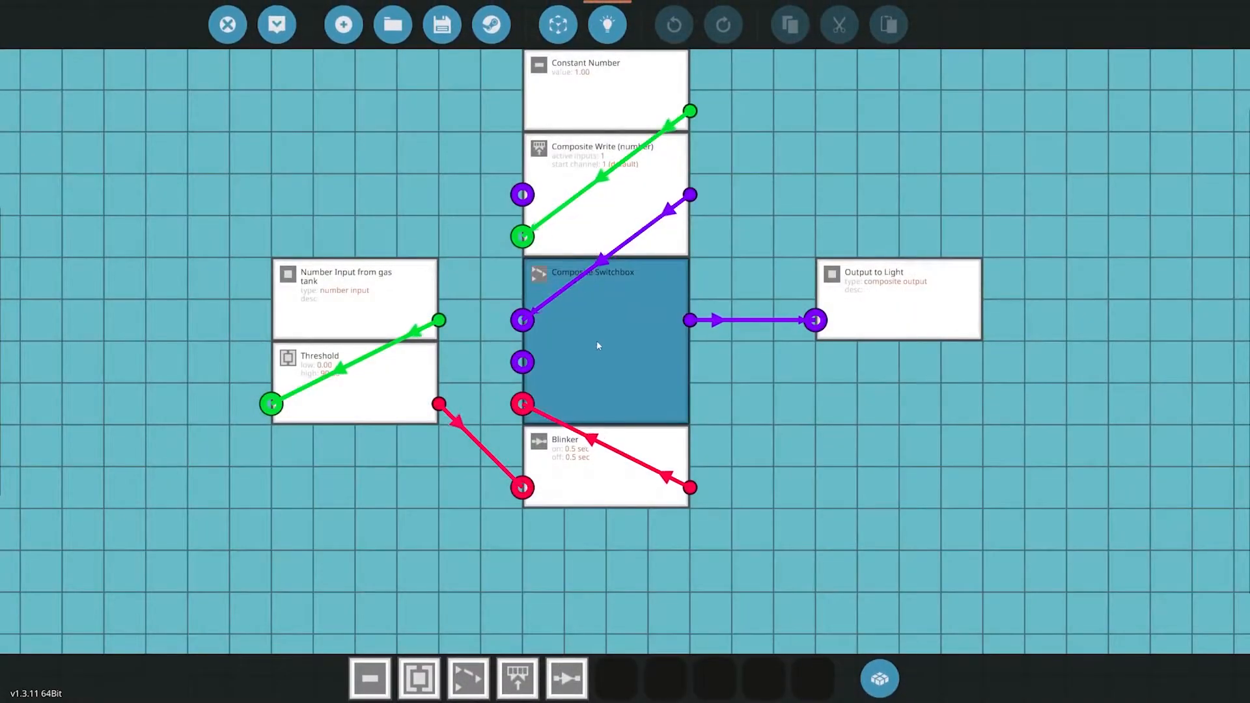
pyautogui.press('d')
pyautogui.press('w')
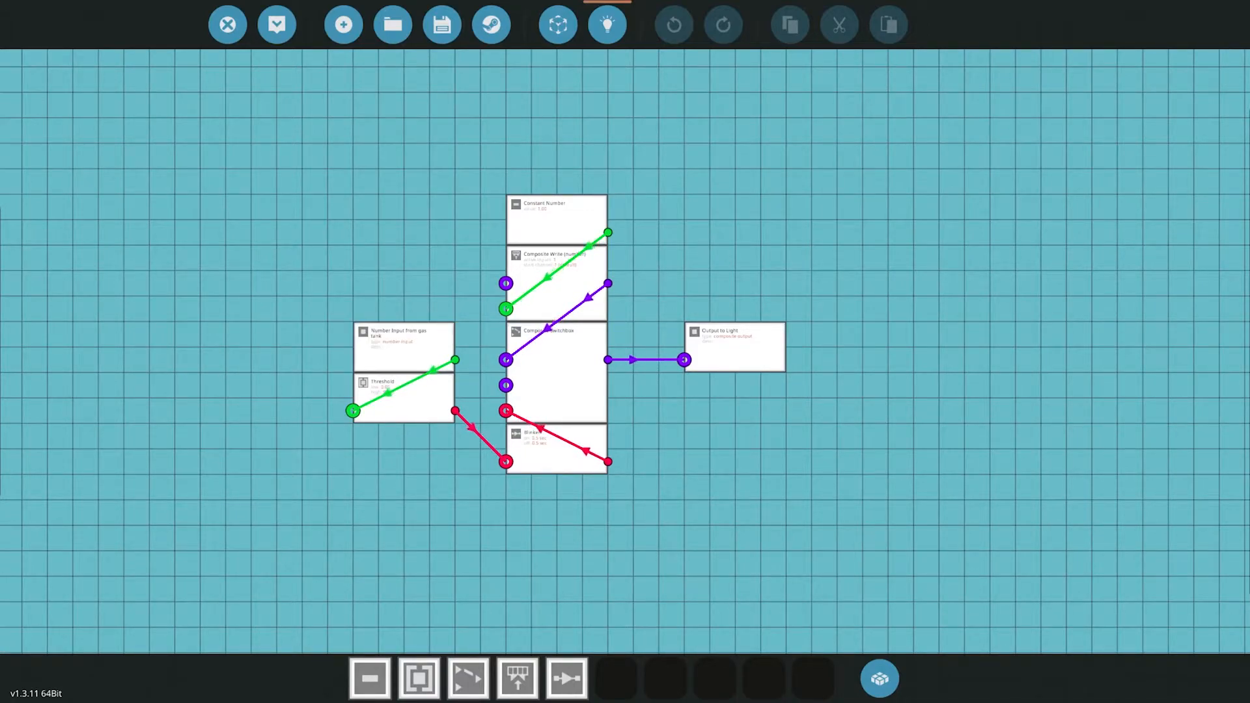
# Move the logic nodes up-left and drop the gas tank Number Input lower down.
pyautogui.moveTo(317, 152); pyautogui.dragTo(647, 505)
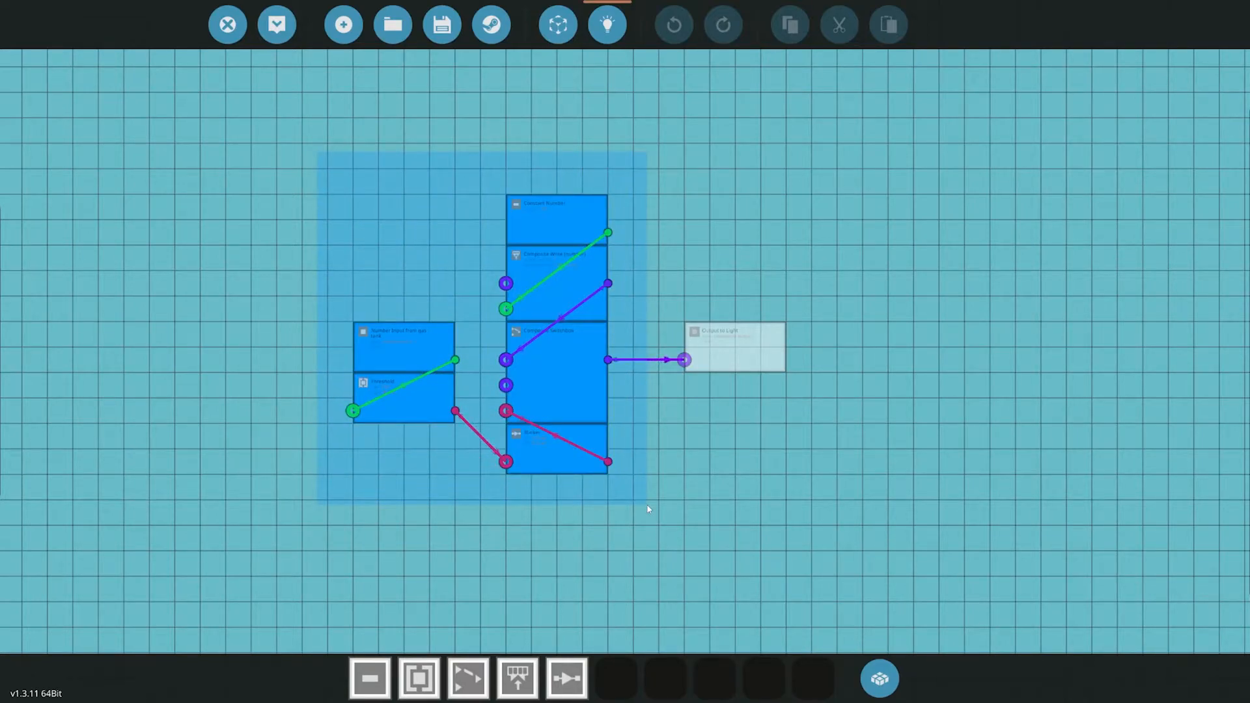
pyautogui.moveTo(647, 509); pyautogui.dragTo(647, 510)
pyautogui.moveTo(569, 379); pyautogui.dragTo(364, 335)
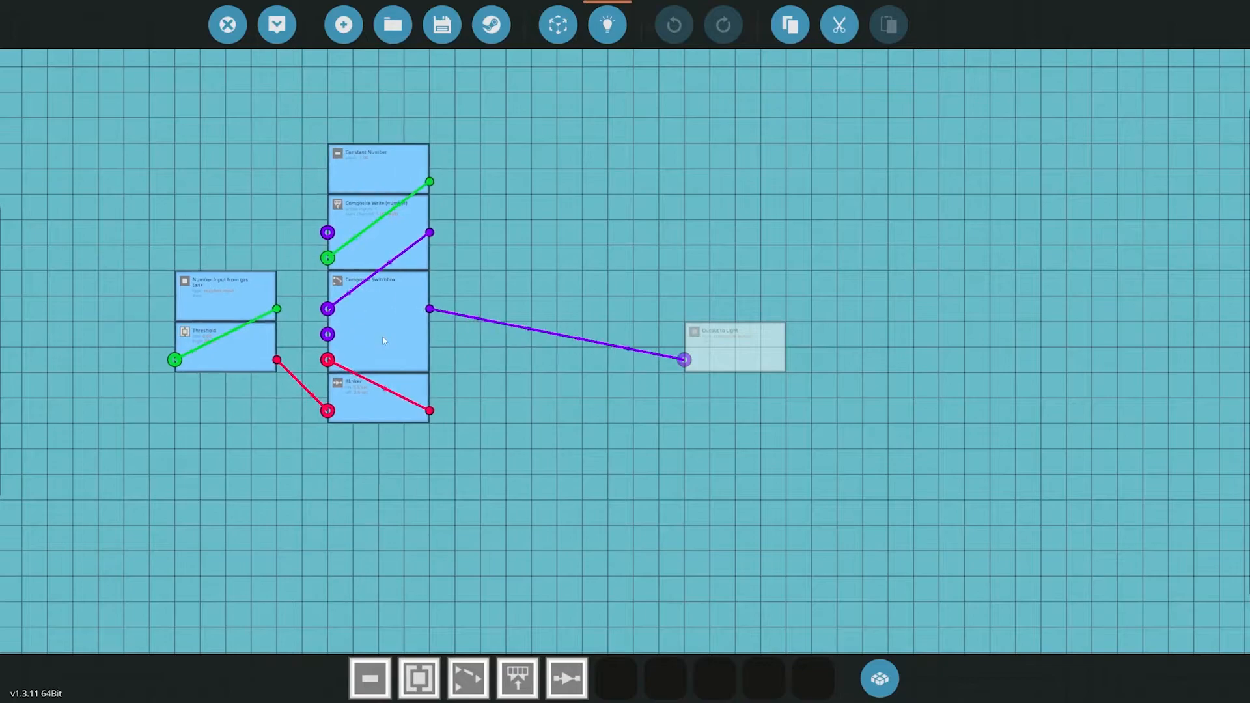
pyautogui.click(247, 286)
pyautogui.moveTo(247, 285)
pyautogui.mouseDown()
pyautogui.moveTo(329, 535)
pyautogui.moveTo(536, 525)
pyautogui.mouseUp()
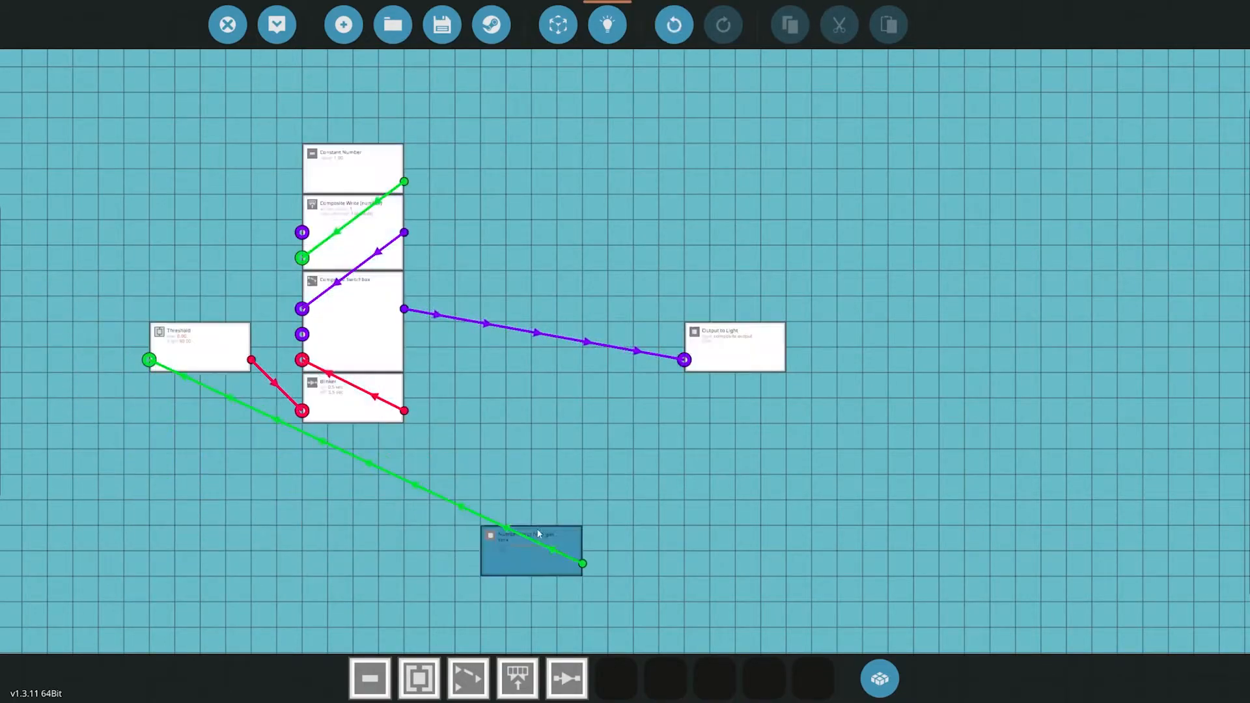
pyautogui.click(430, 293)
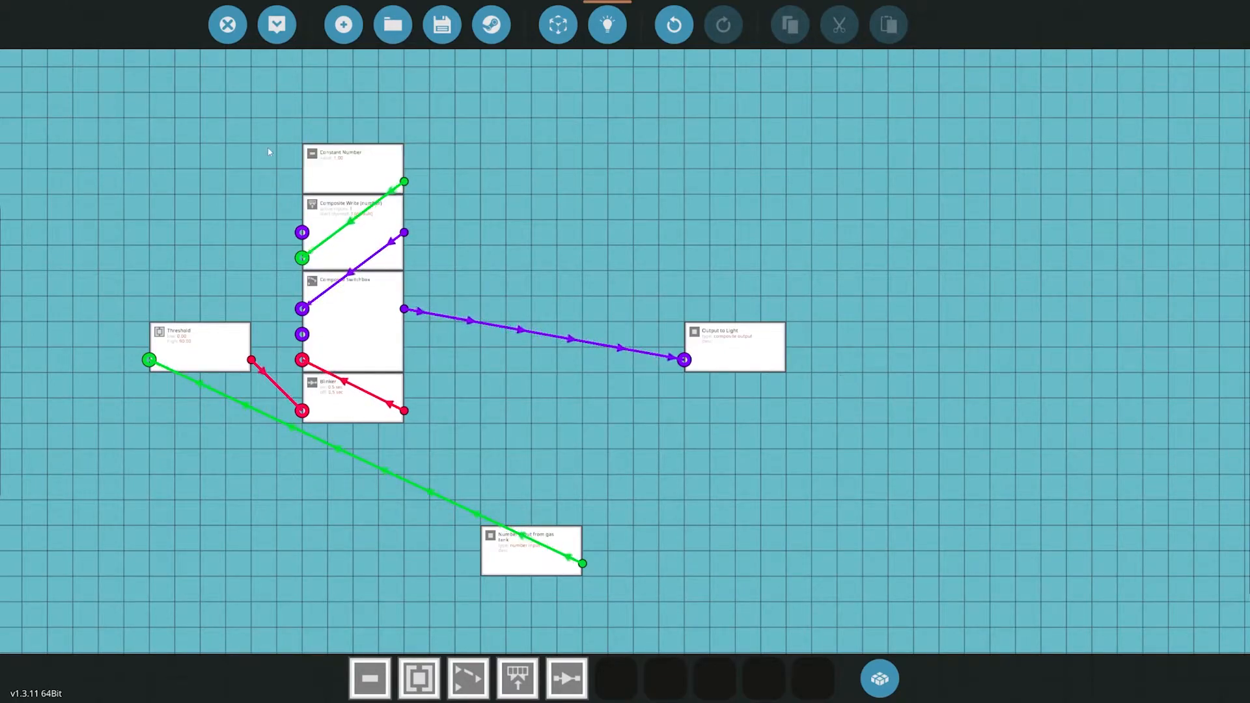
# Dock the Threshold node beneath the Blinker and select the whole node column.
pyautogui.moveTo(284, 136); pyautogui.dragTo(474, 457)
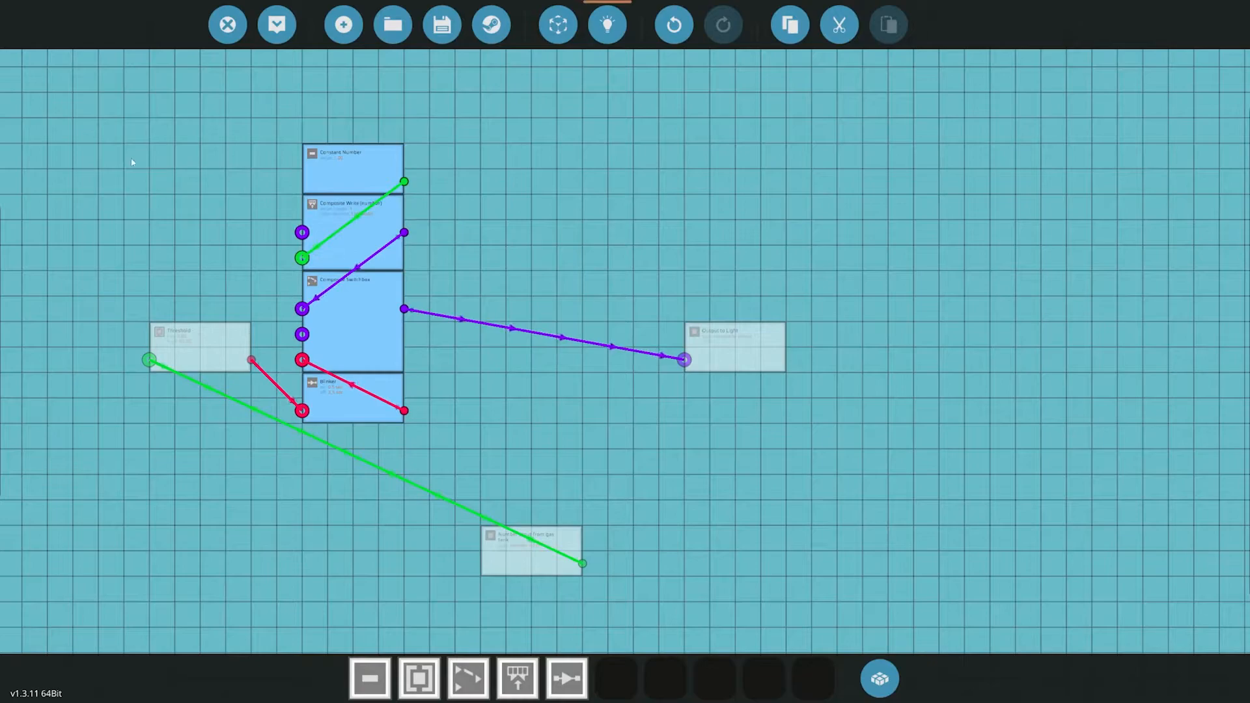
pyautogui.moveTo(110, 139); pyautogui.dragTo(485, 457)
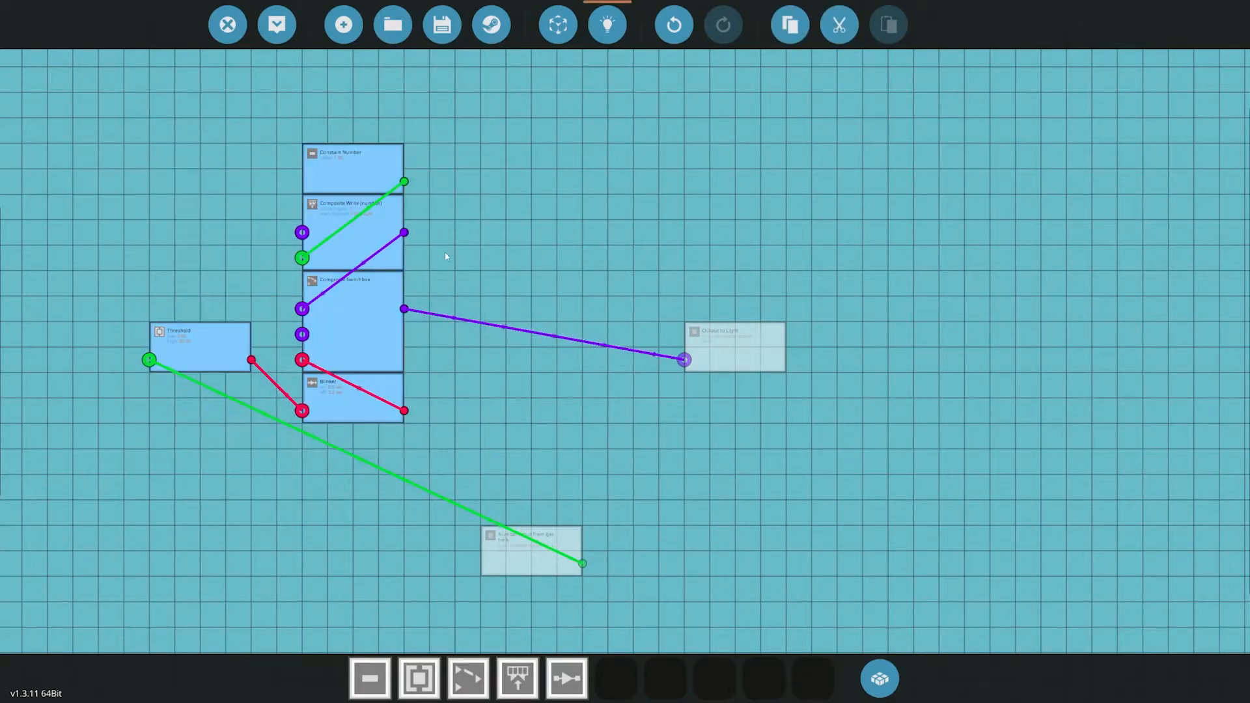
pyautogui.click(444, 366)
pyautogui.moveTo(200, 344); pyautogui.dragTo(352, 444)
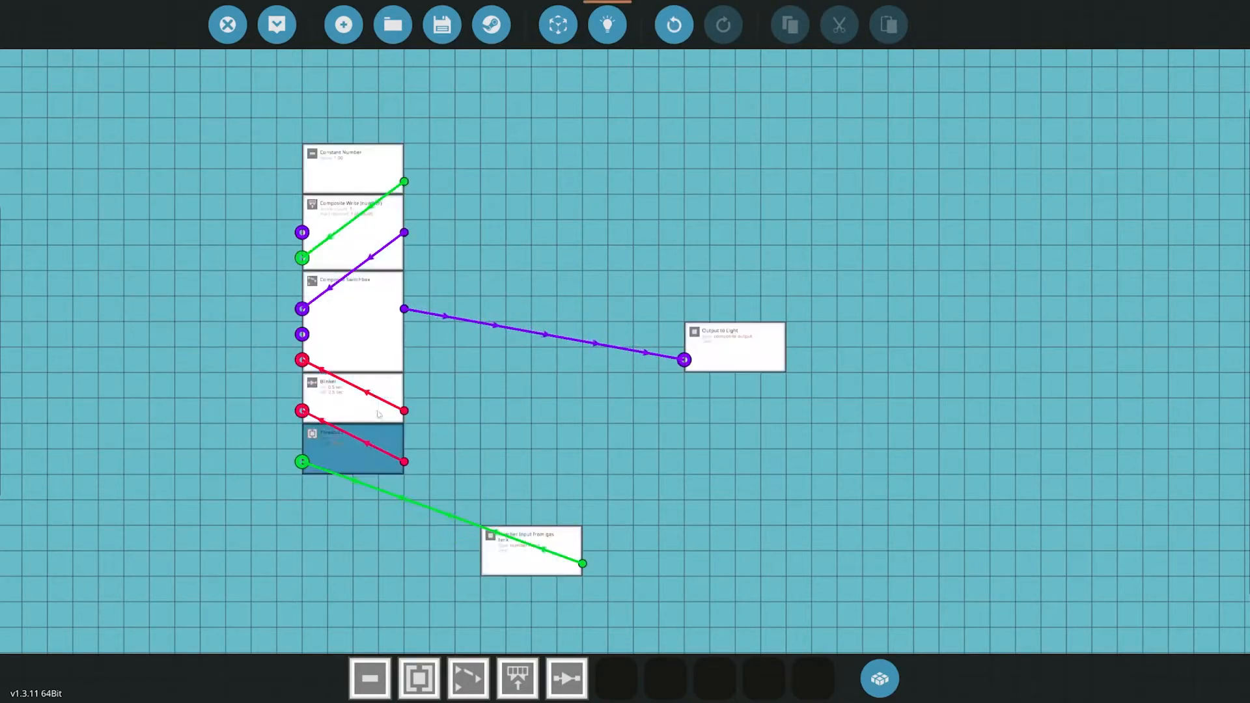
pyautogui.moveTo(257, 107); pyautogui.dragTo(451, 503)
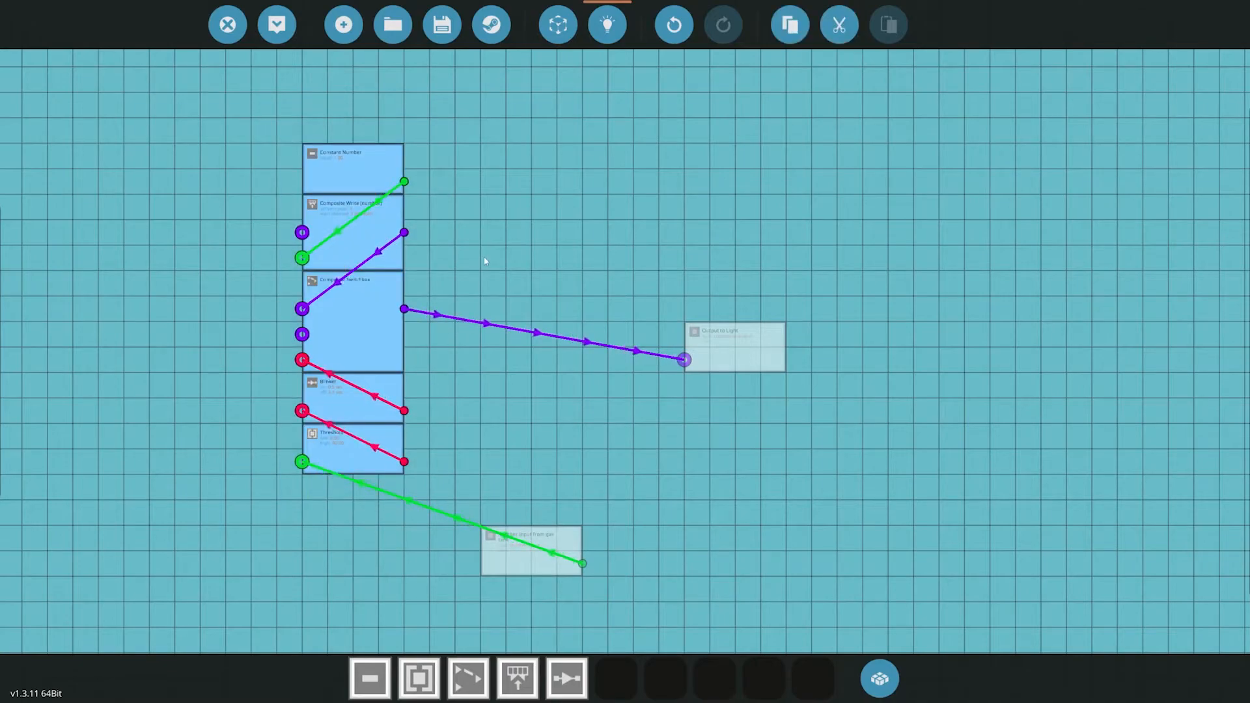
# Paste a copy of the column beside the original, move Output to Light far right and remove its wires.
pyautogui.click(789, 25)
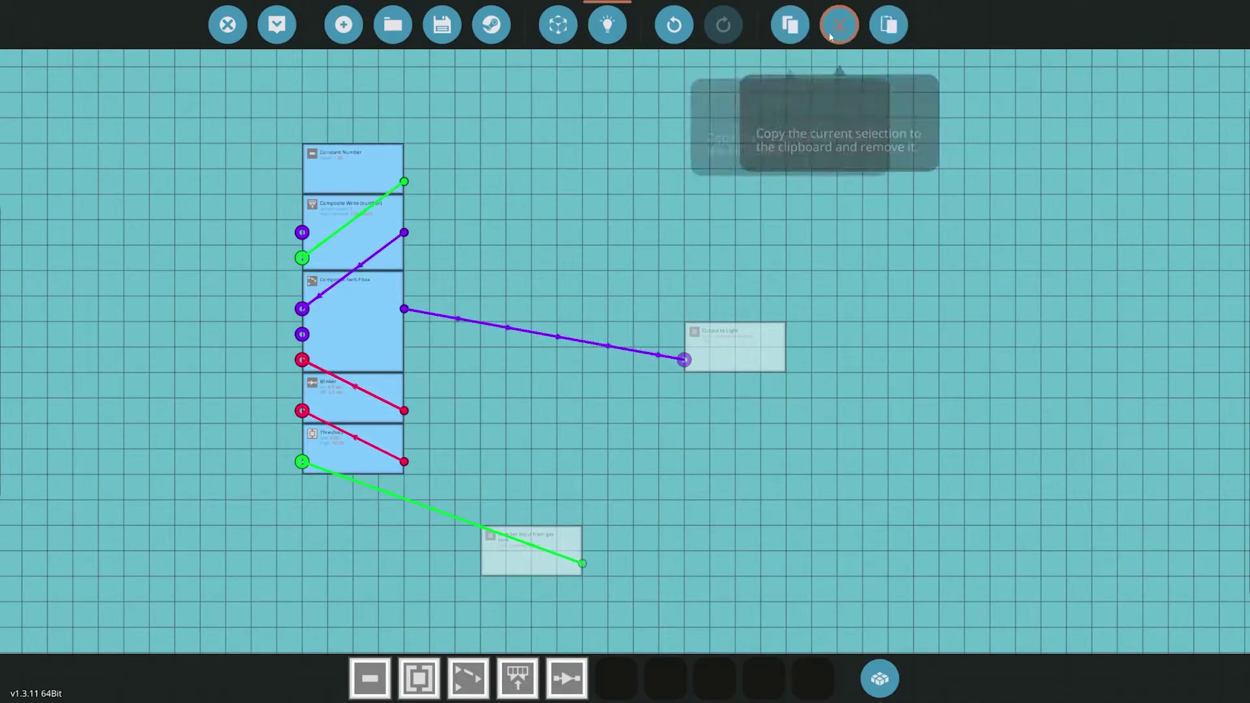
pyautogui.click(890, 25)
pyautogui.moveTo(657, 287)
pyautogui.mouseDown()
pyautogui.moveTo(556, 251)
pyautogui.moveTo(503, 252)
pyautogui.moveTo(538, 248)
pyautogui.mouseUp()
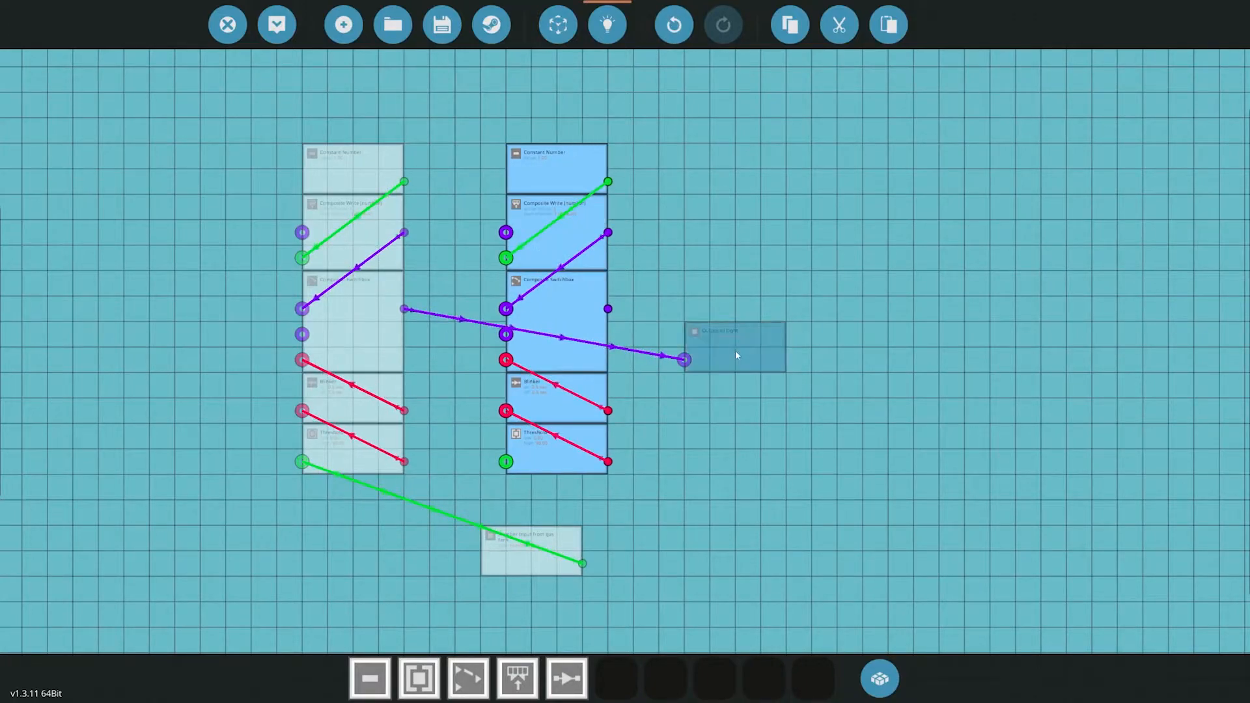
pyautogui.moveTo(735, 351); pyautogui.dragTo(1047, 343)
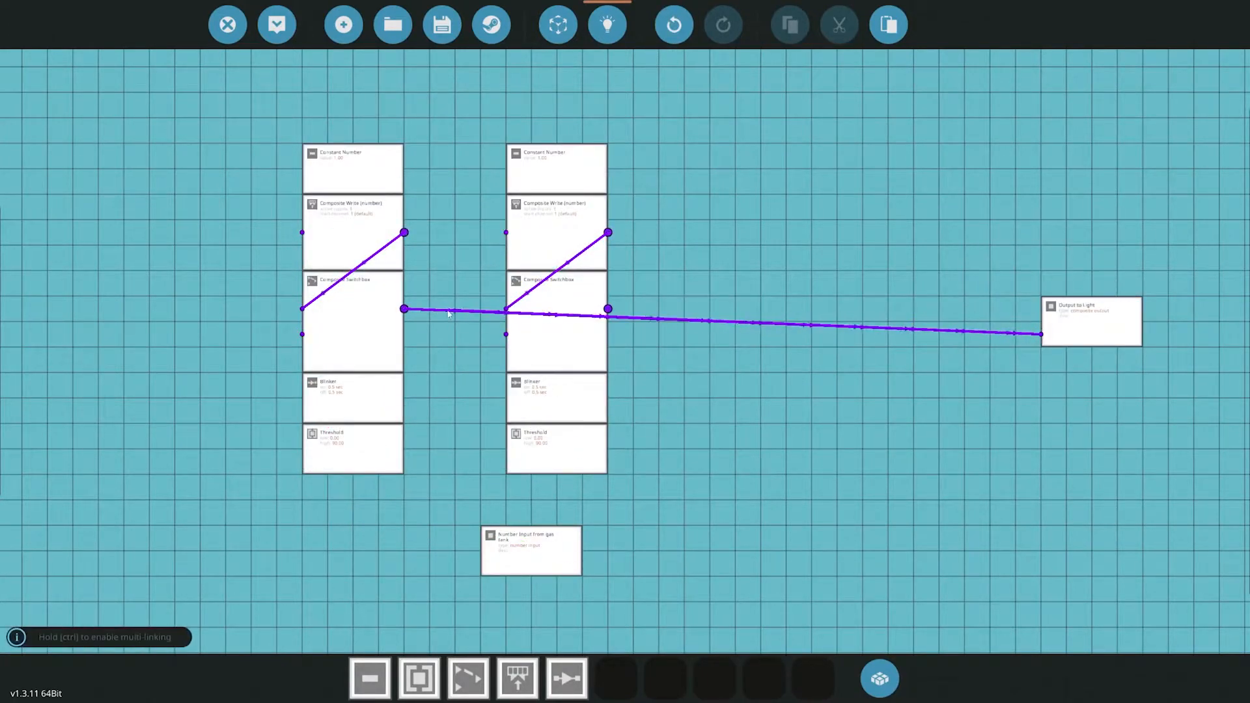
pyautogui.click(404, 310)
pyautogui.click(372, 276)
# Paste a third column on the right and pull the first Constant Number out to the left.
pyautogui.click(886, 25)
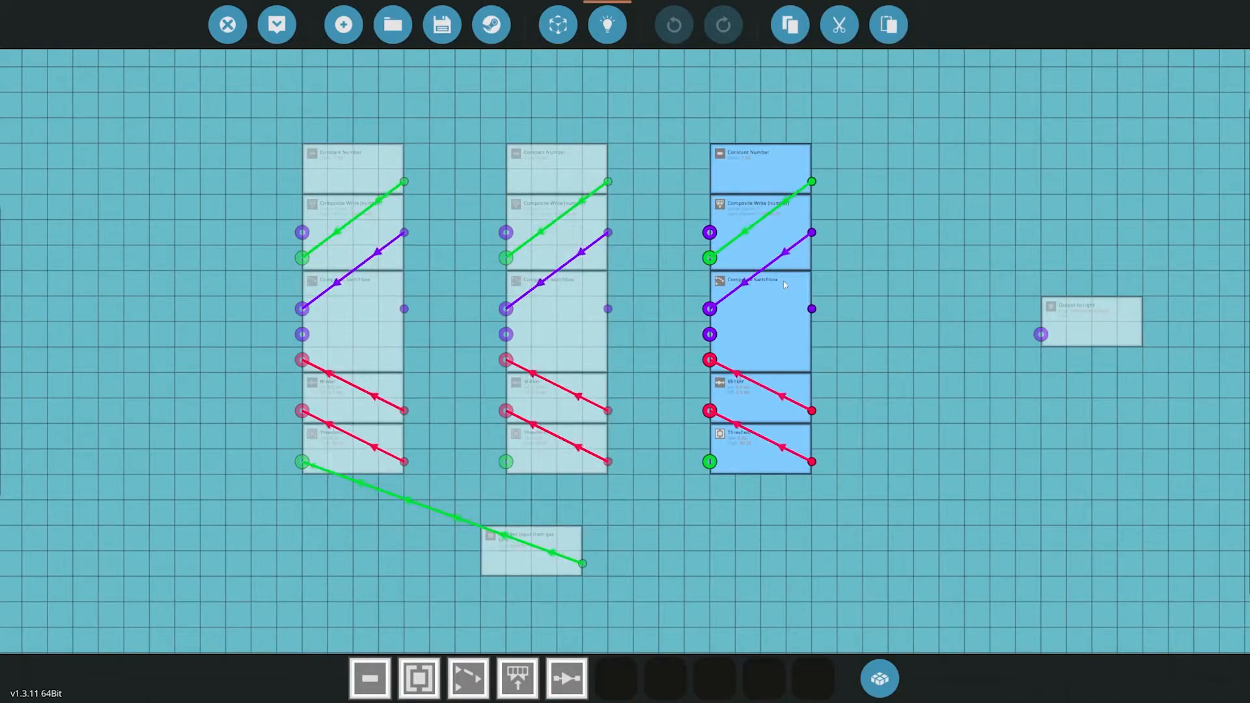
pyautogui.click(772, 285)
pyautogui.click(879, 323)
pyautogui.click(516, 156)
pyautogui.click(674, 147)
pyautogui.click(355, 167)
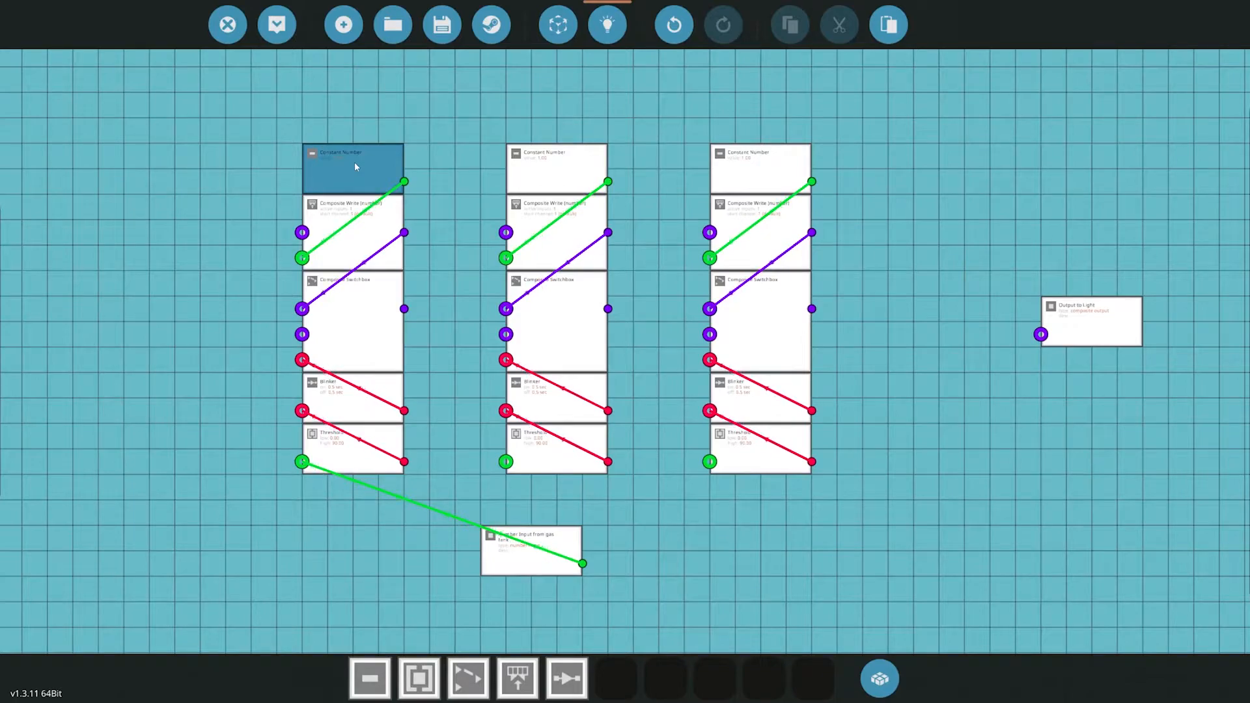
pyautogui.moveTo(354, 166); pyautogui.dragTo(215, 243)
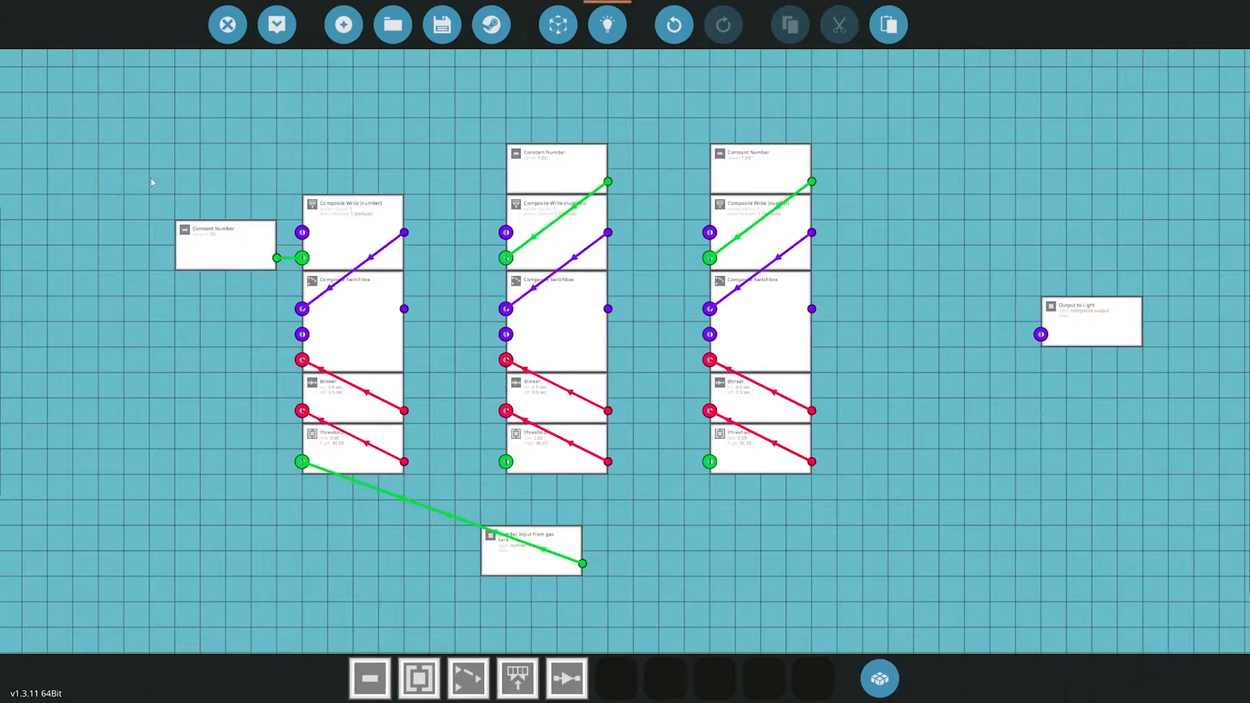
pyautogui.click(360, 219)
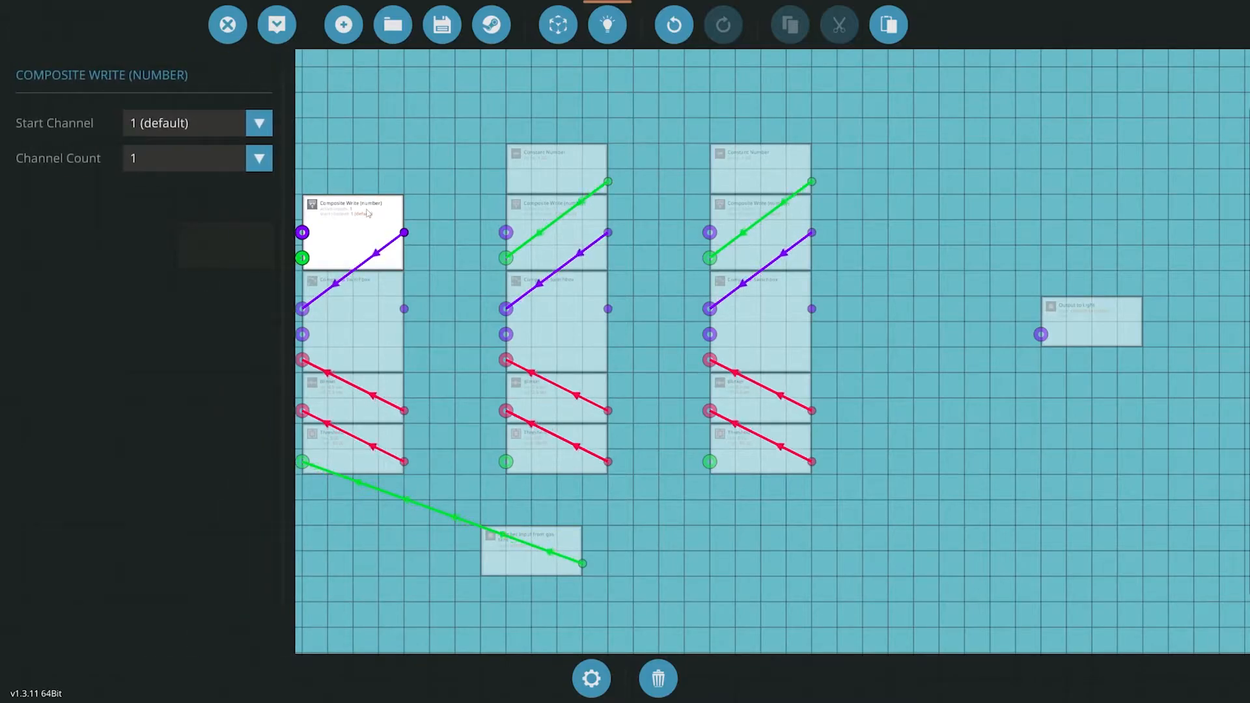
# Give the left Composite Write a channel count of 3.
pyautogui.click(244, 125)
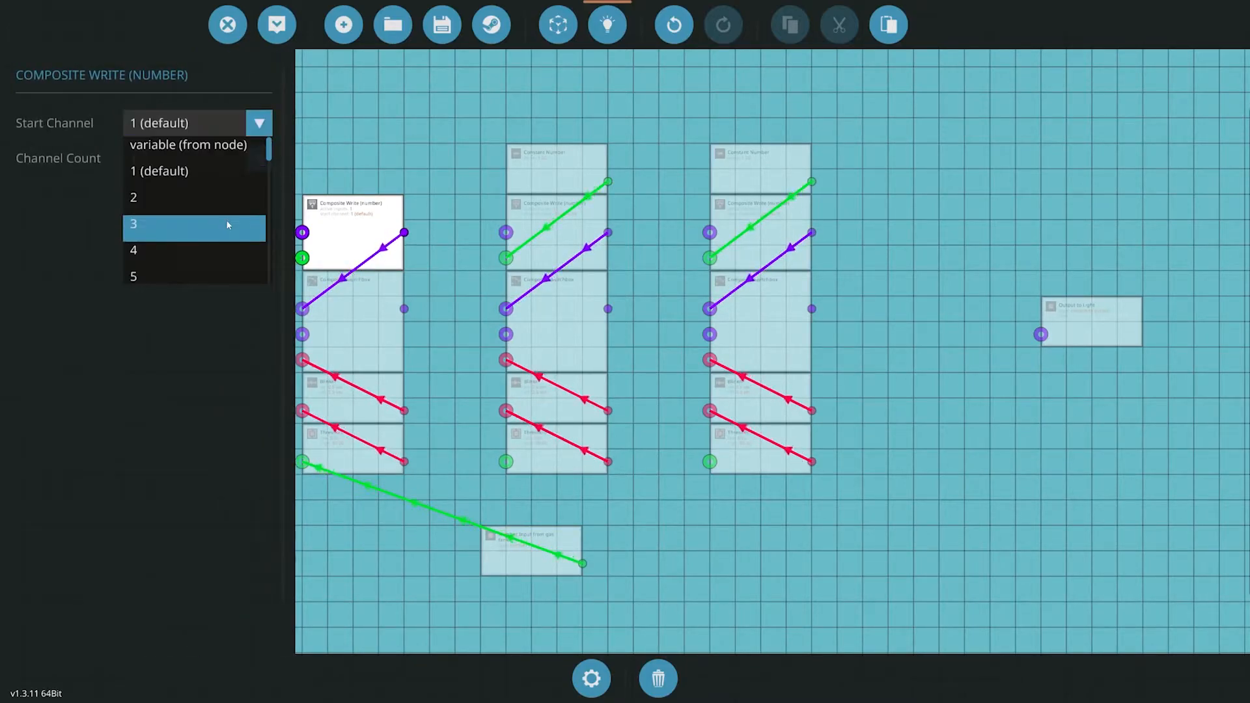
pyautogui.click(245, 171)
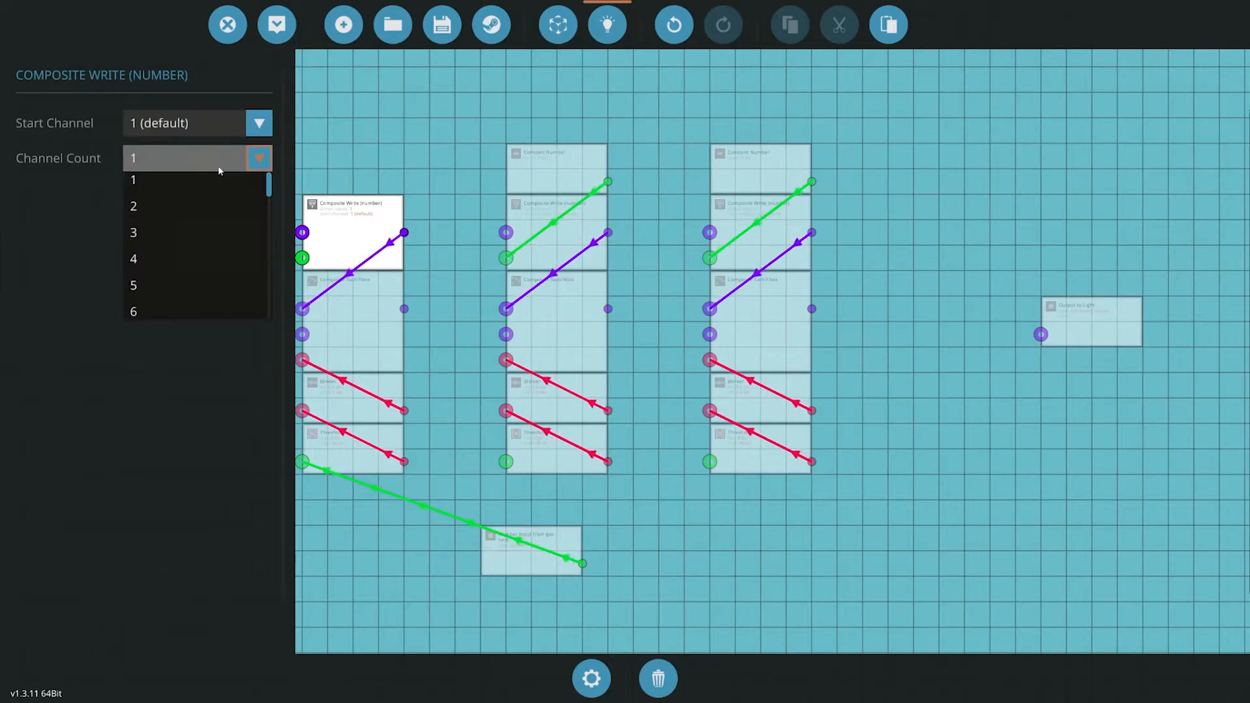
pyautogui.click(195, 230)
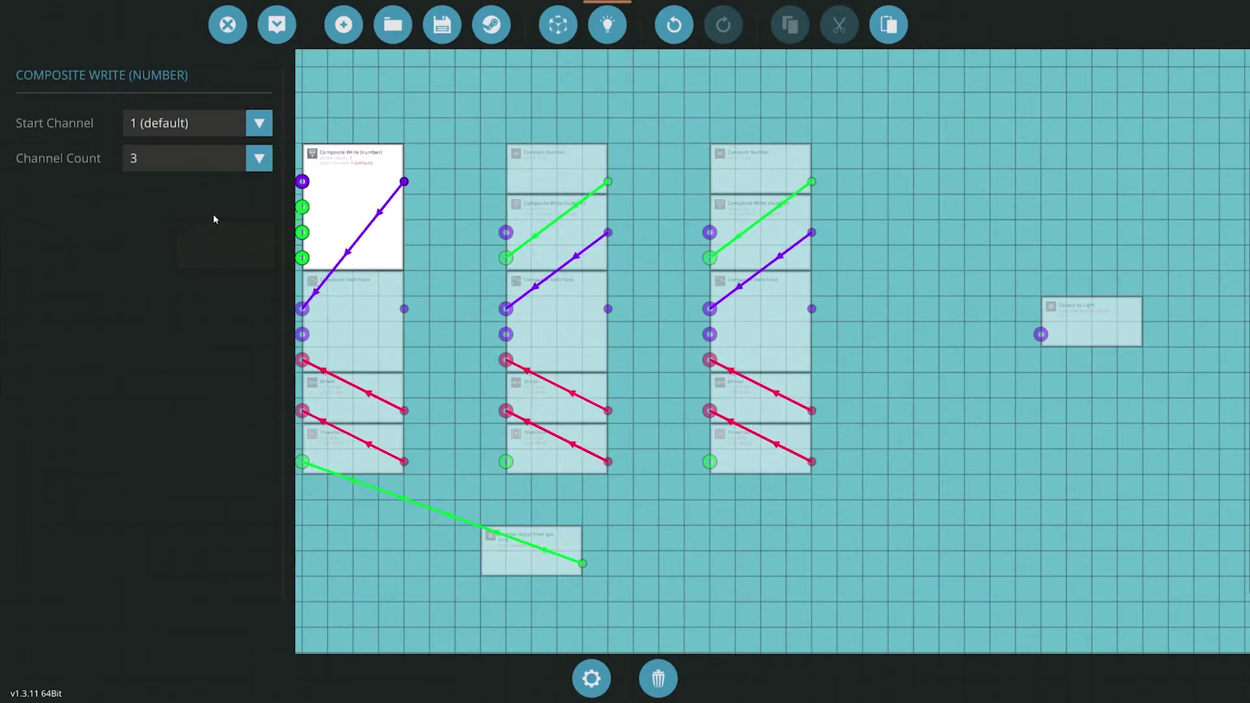
# Place the left and middle Constant Numbers beside their Composite Write nodes.
pyautogui.click(445, 196)
pyautogui.moveTo(567, 165)
pyautogui.mouseDown()
pyautogui.moveTo(520, 125)
pyautogui.moveTo(572, 117)
pyautogui.mouseUp()
pyautogui.click(439, 244)
pyautogui.moveTo(230, 243)
pyautogui.mouseDown()
pyautogui.moveTo(277, 137)
pyautogui.moveTo(226, 181)
pyautogui.mouseUp()
pyautogui.click(352, 205)
pyautogui.click(570, 202)
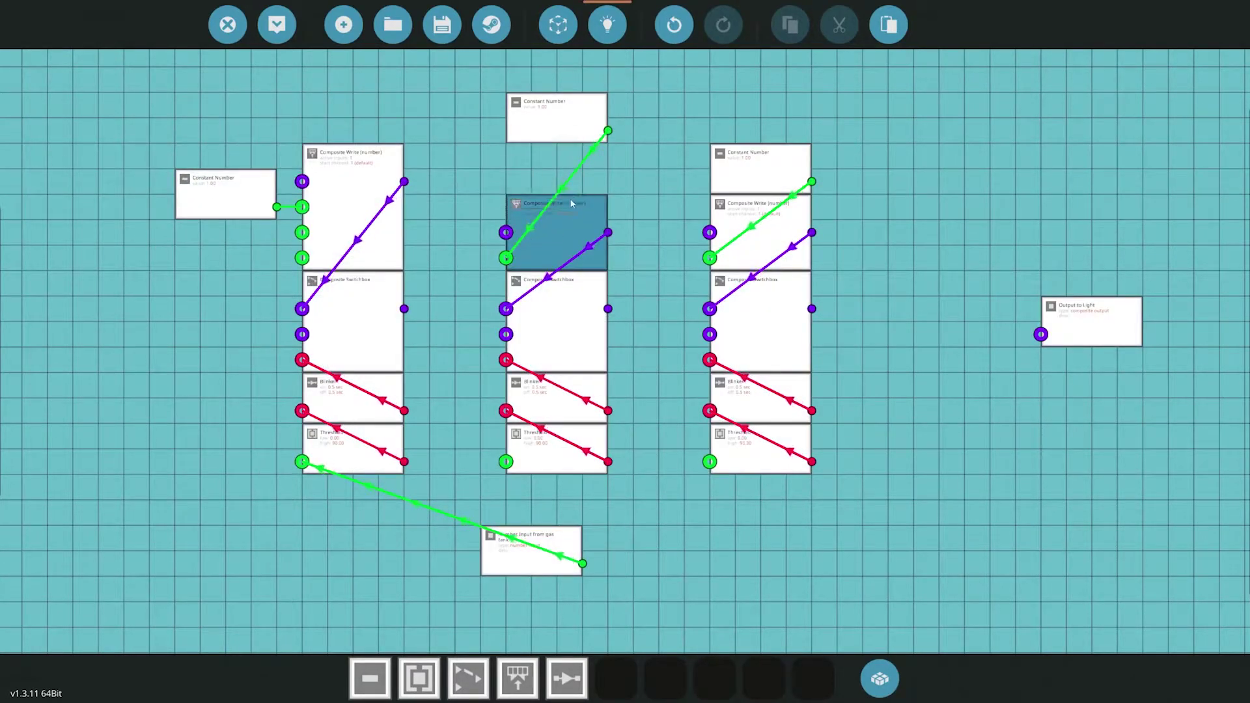
pyautogui.moveTo(556, 115); pyautogui.dragTo(467, 210)
pyautogui.click(473, 127)
# Spread the middle and right columns rightward and lower each Constant Number beside its column.
pyautogui.click(557, 235)
pyautogui.moveTo(423, 177); pyautogui.dragTo(635, 498)
pyautogui.moveTo(583, 347); pyautogui.dragTo(635, 323)
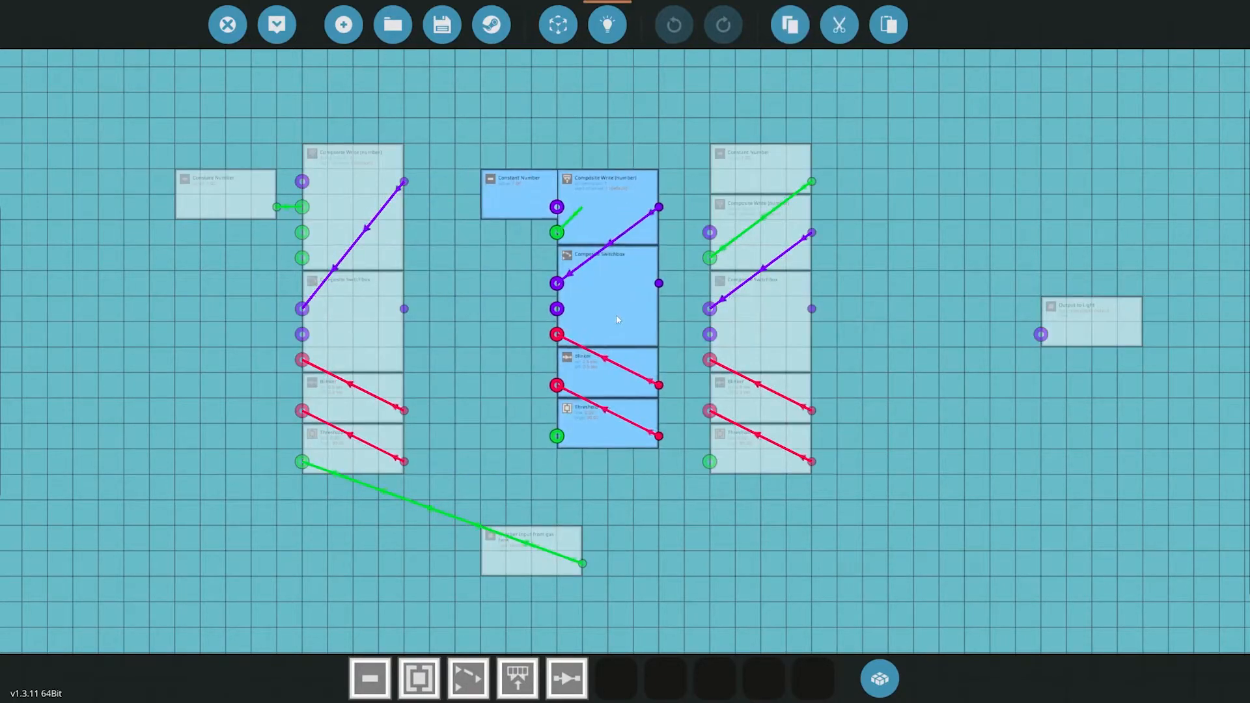
pyautogui.click(456, 204)
pyautogui.moveTo(456, 203); pyautogui.dragTo(459, 229)
pyautogui.click(606, 195)
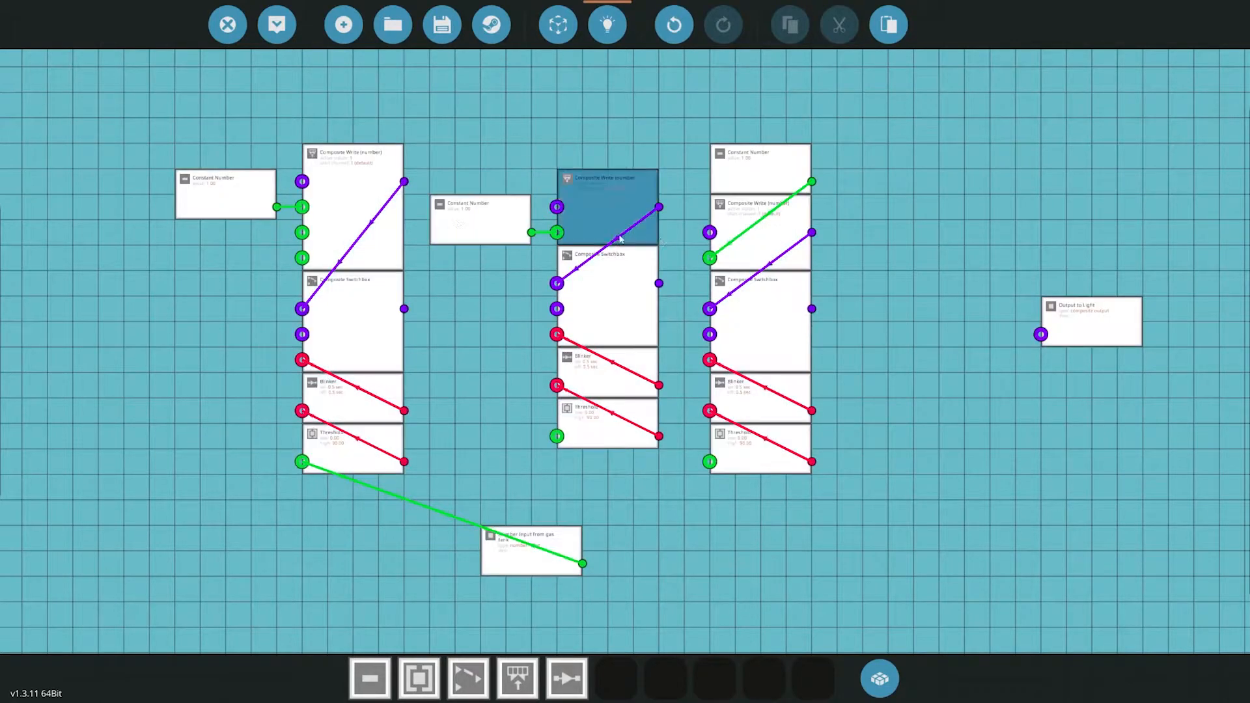
pyautogui.click(760, 235)
pyautogui.moveTo(684, 127); pyautogui.dragTo(845, 509)
pyautogui.moveTo(791, 396); pyautogui.dragTo(874, 371)
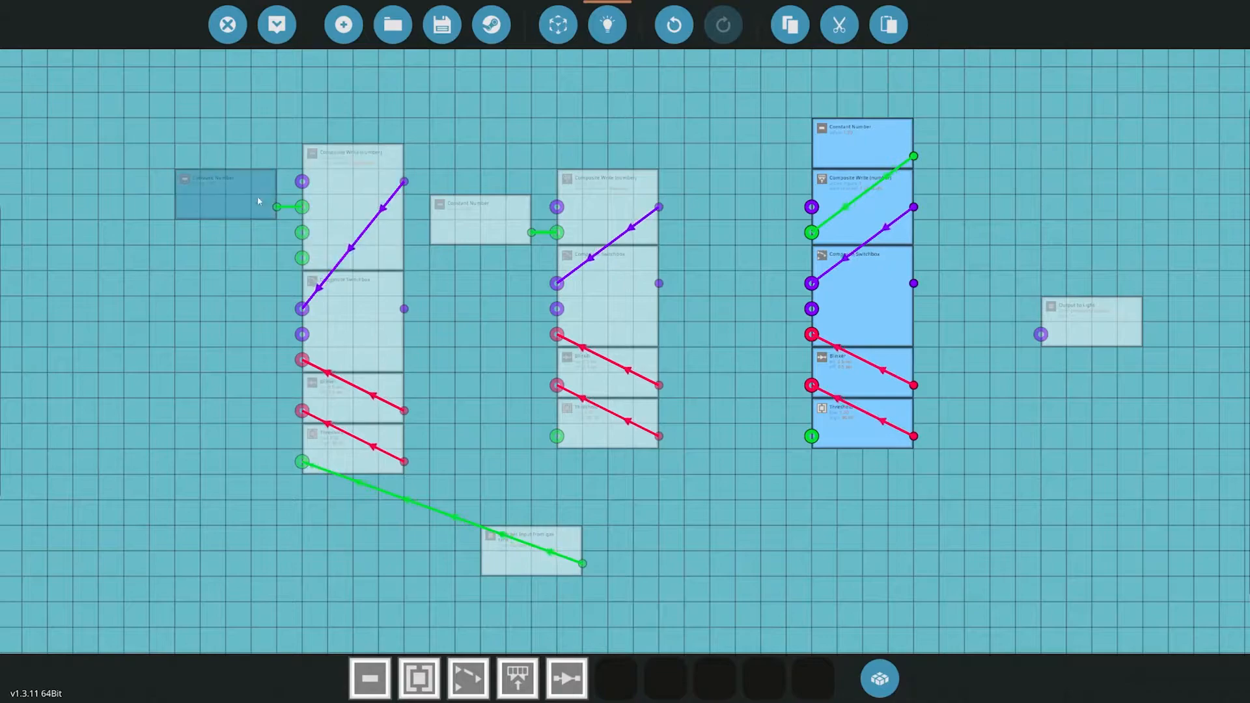
pyautogui.moveTo(225, 190); pyautogui.dragTo(201, 239)
pyautogui.moveTo(459, 219); pyautogui.dragTo(459, 252)
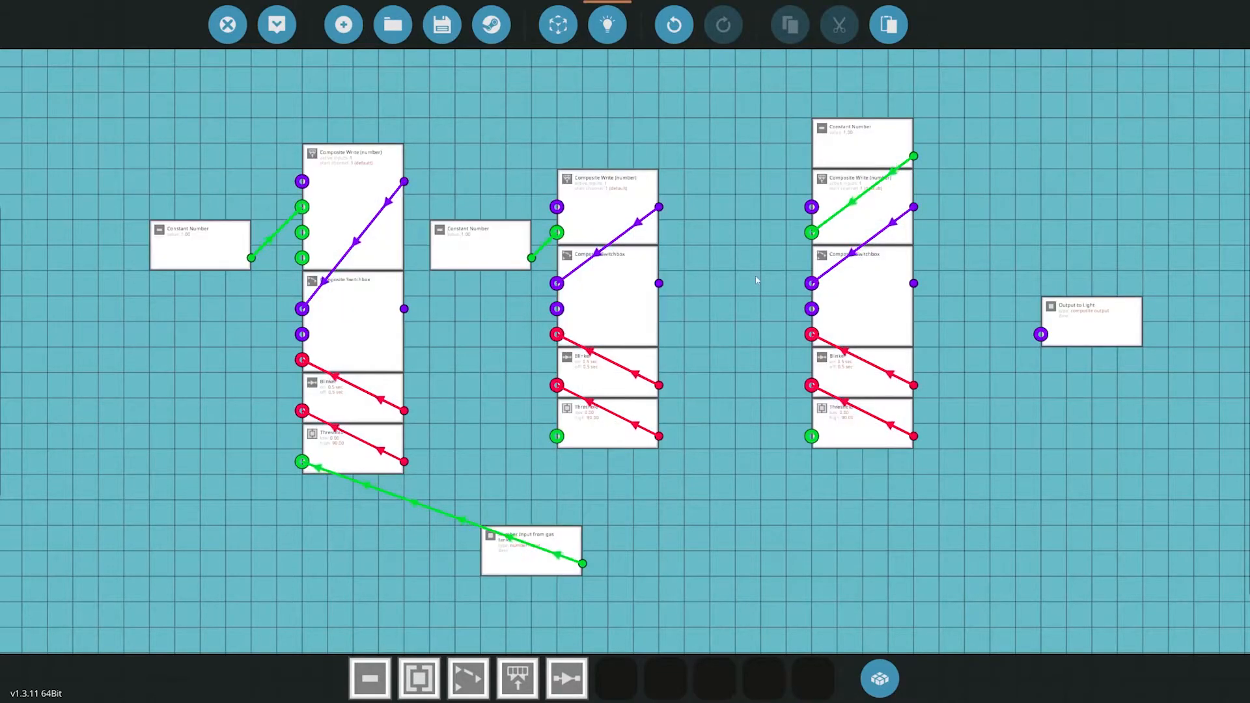
pyautogui.moveTo(860, 132)
pyautogui.mouseDown()
pyautogui.moveTo(724, 226)
pyautogui.moveTo(737, 249)
pyautogui.mouseUp()
# Give the right and middle Composite Write nodes a channel count of 3.
pyautogui.click(859, 194)
pyautogui.click(258, 157)
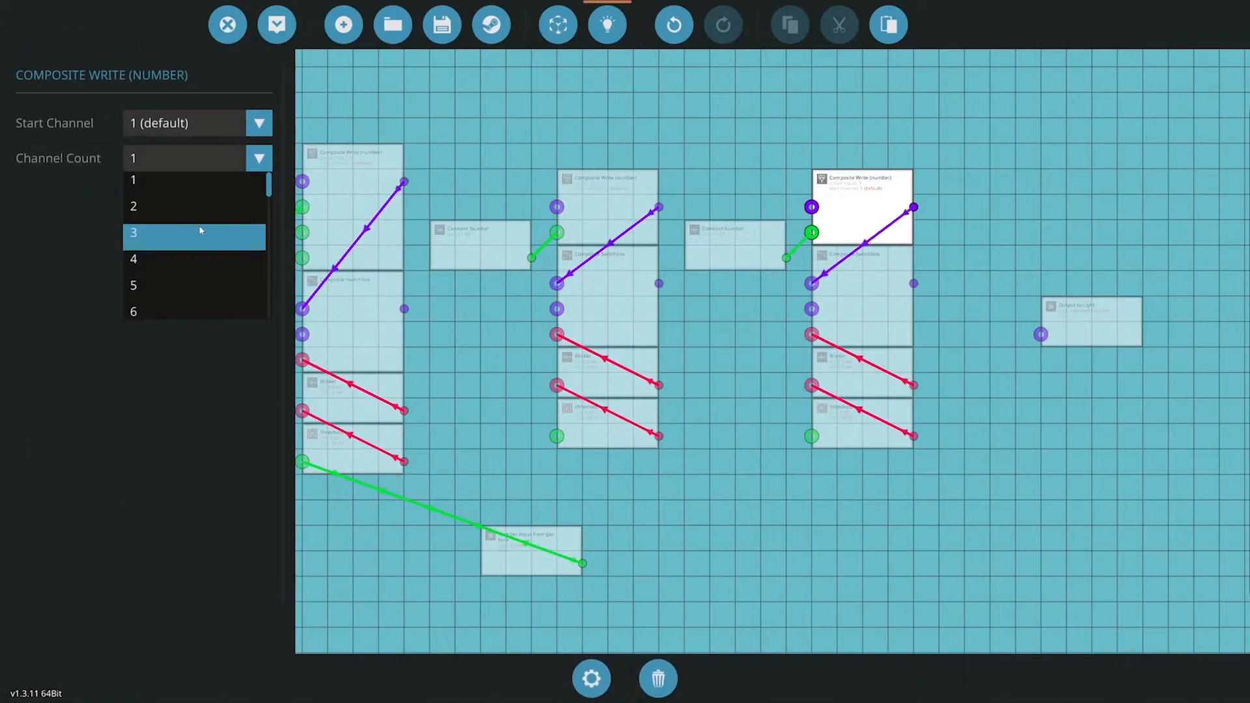
pyautogui.click(133, 231)
pyautogui.click(480, 245)
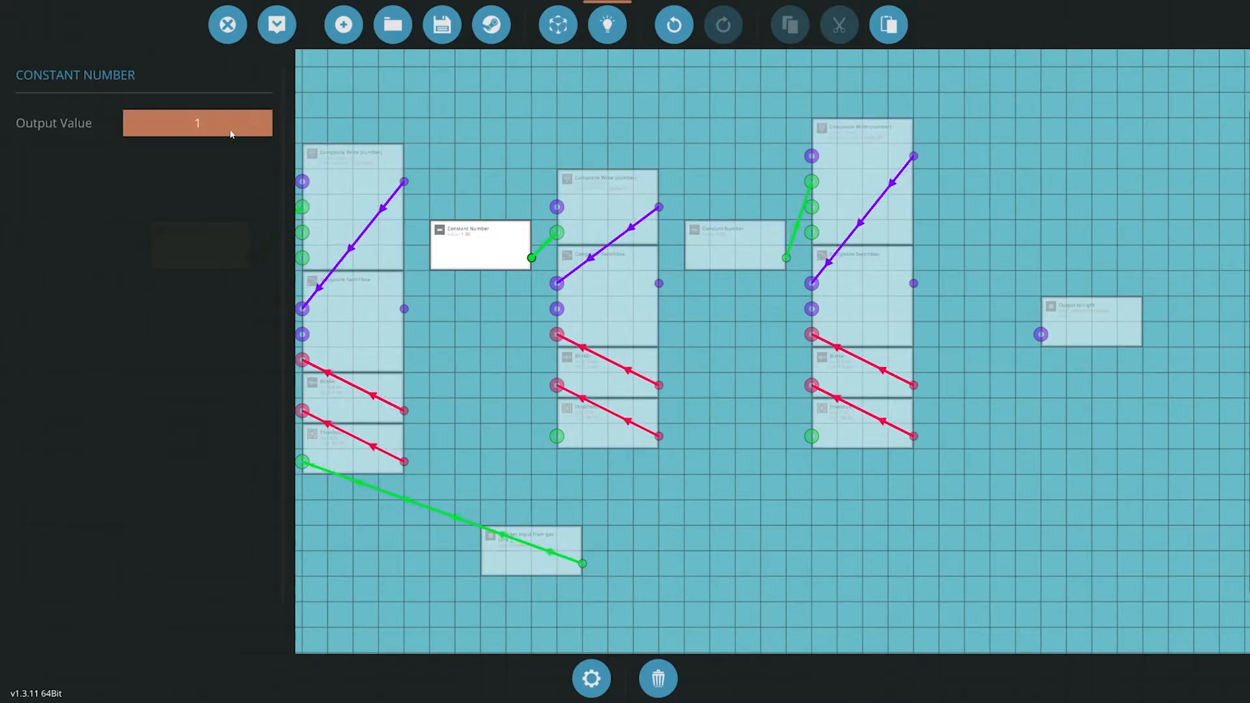
pyautogui.press('Escape')
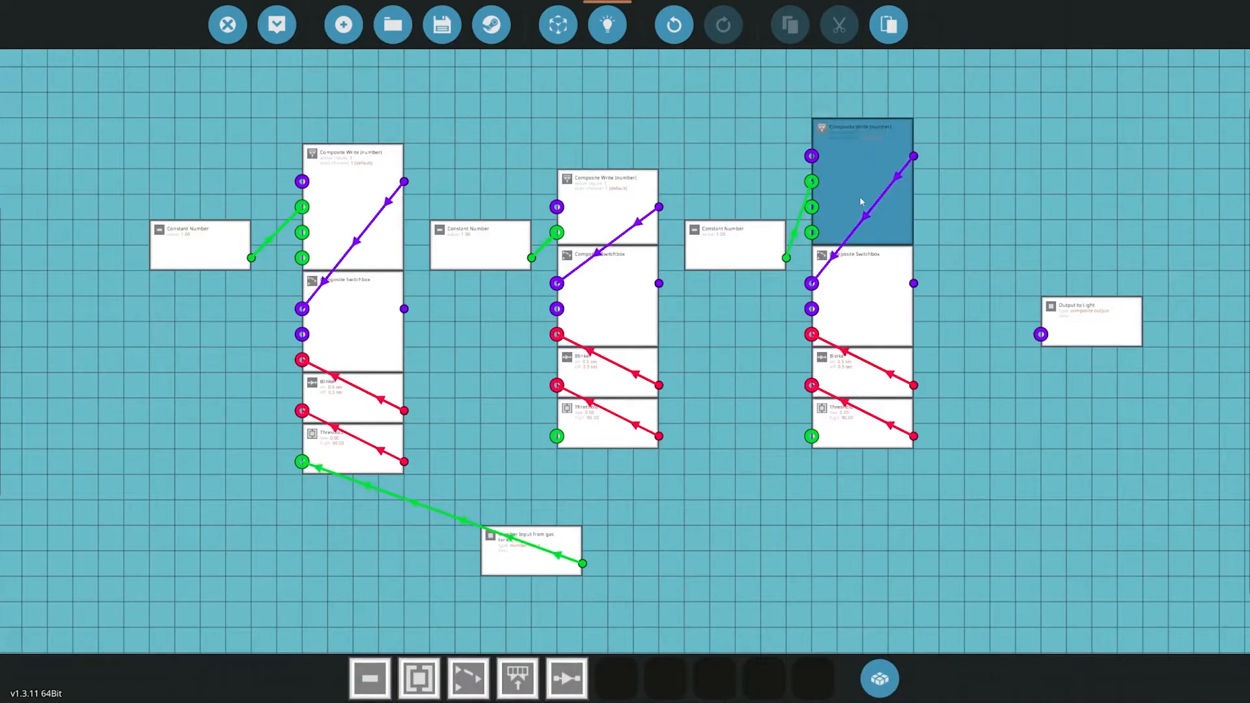
pyautogui.click(860, 174)
pyautogui.click(177, 159)
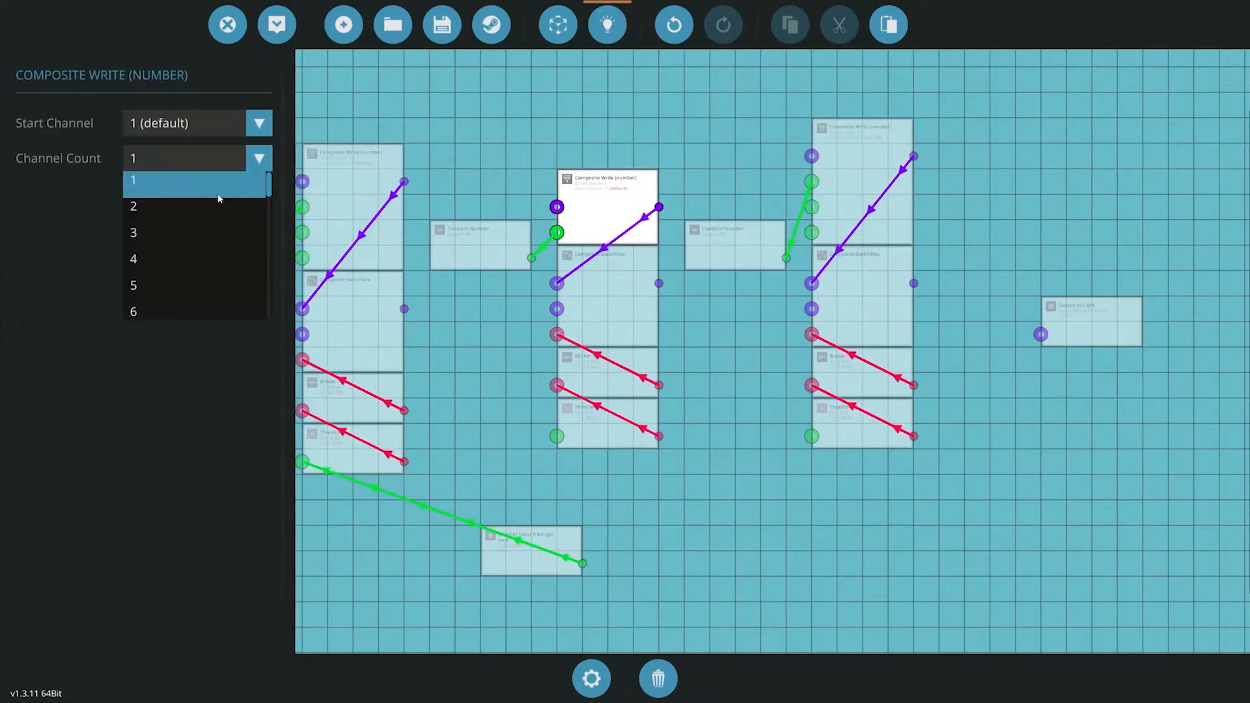
pyautogui.click(195, 240)
pyautogui.press('Escape')
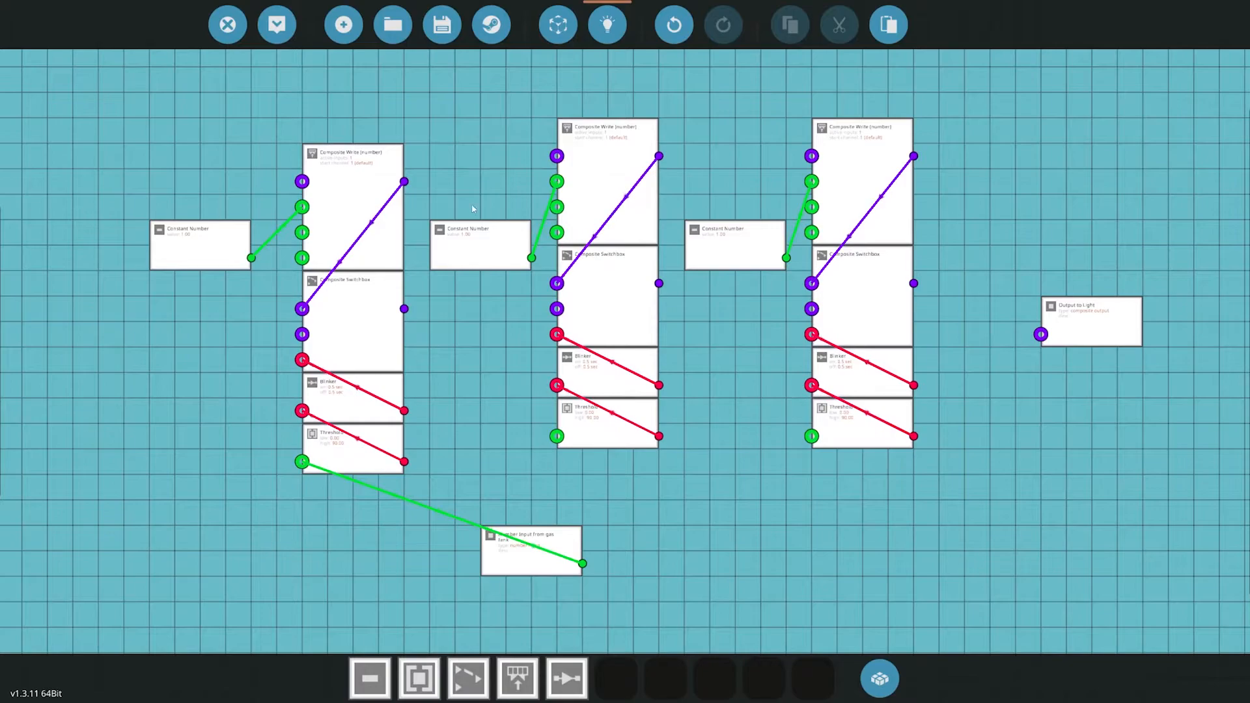
# Align the constants and wire the left Constant Number into all three left Composite Write inputs.
pyautogui.moveTo(483, 246); pyautogui.dragTo(517, 218)
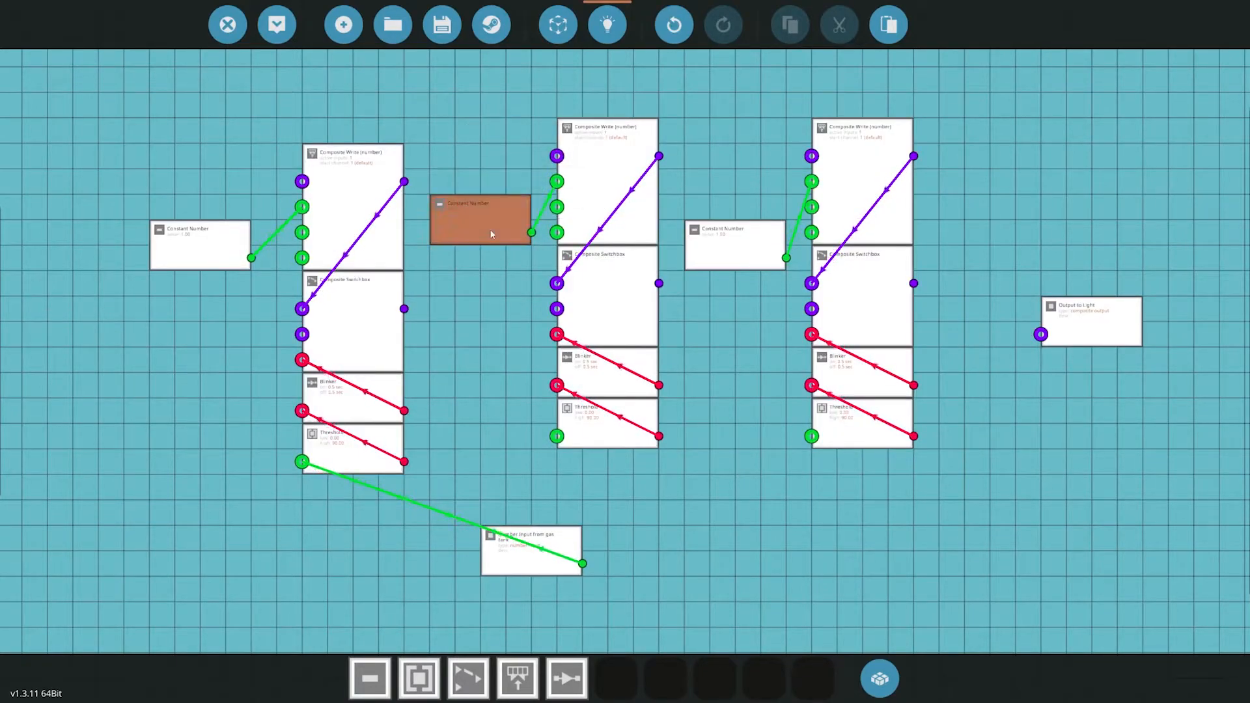
pyautogui.click(492, 232)
pyautogui.press('Escape')
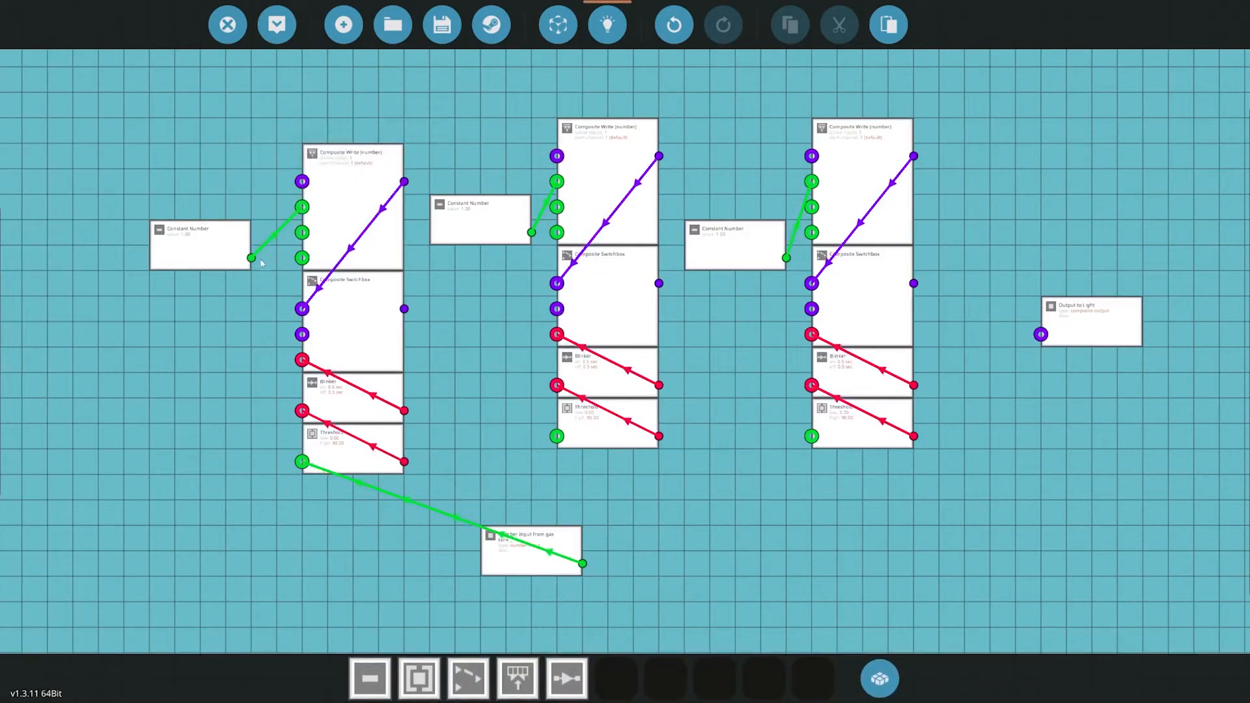
pyautogui.click(219, 258)
pyautogui.moveTo(223, 264); pyautogui.dragTo(223, 246)
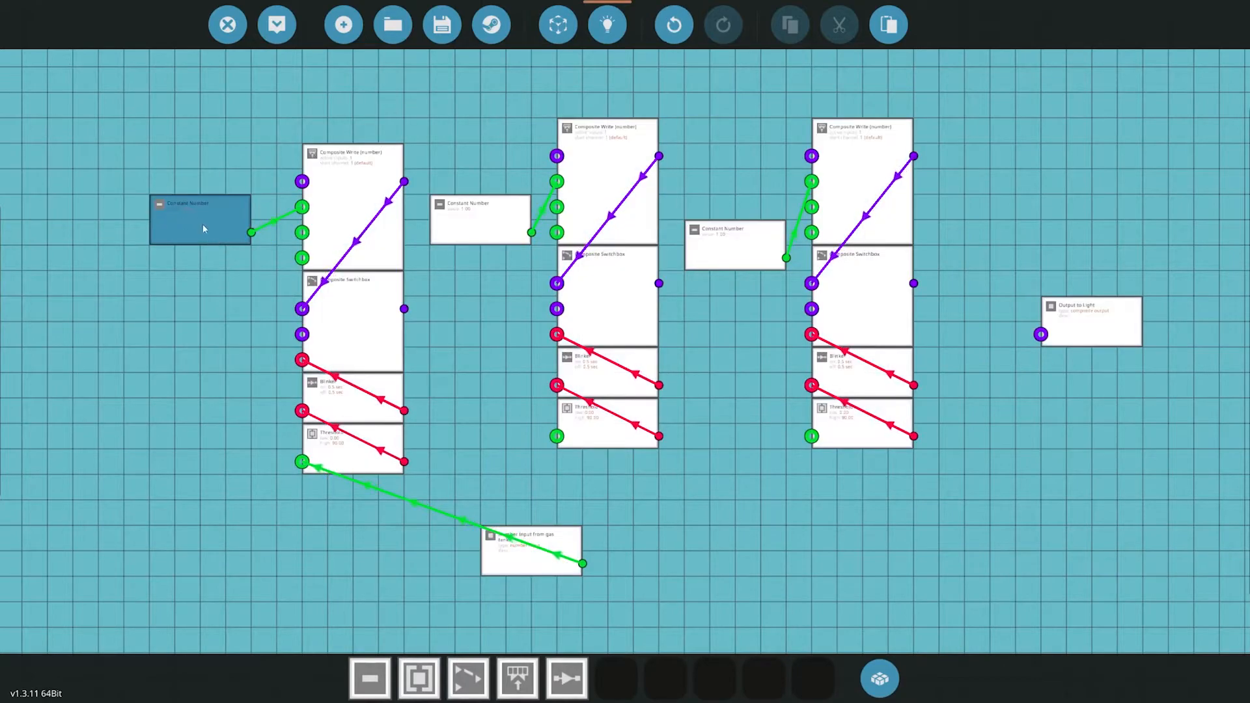
pyautogui.click(213, 233)
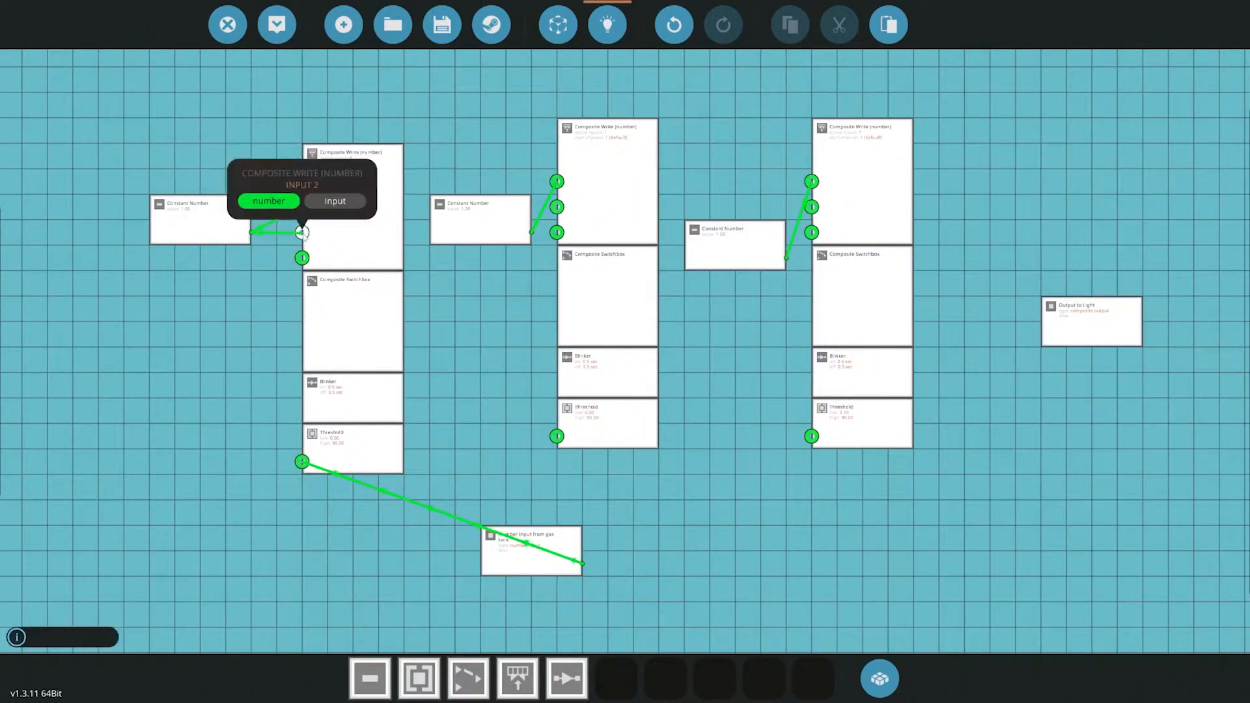
pyautogui.moveTo(250, 232)
pyautogui.mouseDown()
pyautogui.moveTo(301, 208)
pyautogui.moveTo(302, 258)
pyautogui.mouseUp()
# Shift the middle and right groups right and wire the middle constant into inputs 2 and 3.
pyautogui.click(464, 226)
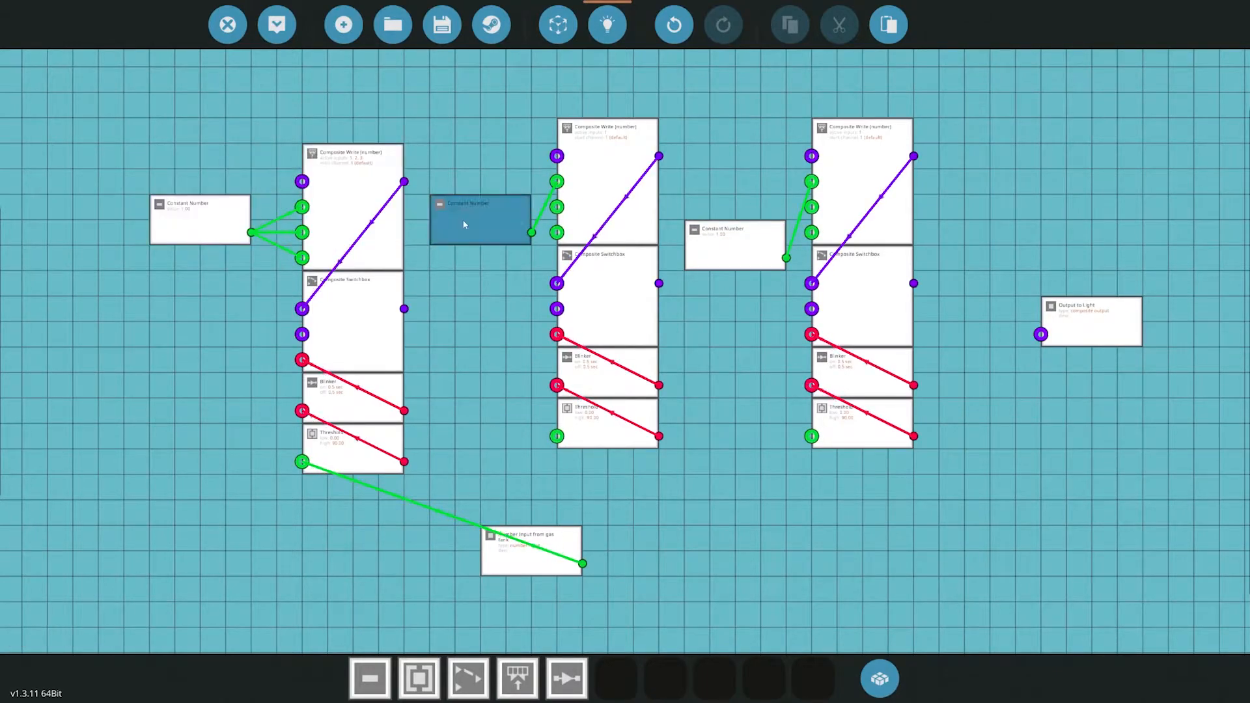
pyautogui.moveTo(420, 108); pyautogui.dragTo(957, 474)
pyautogui.moveTo(821, 308); pyautogui.dragTo(907, 291)
pyautogui.click(547, 221)
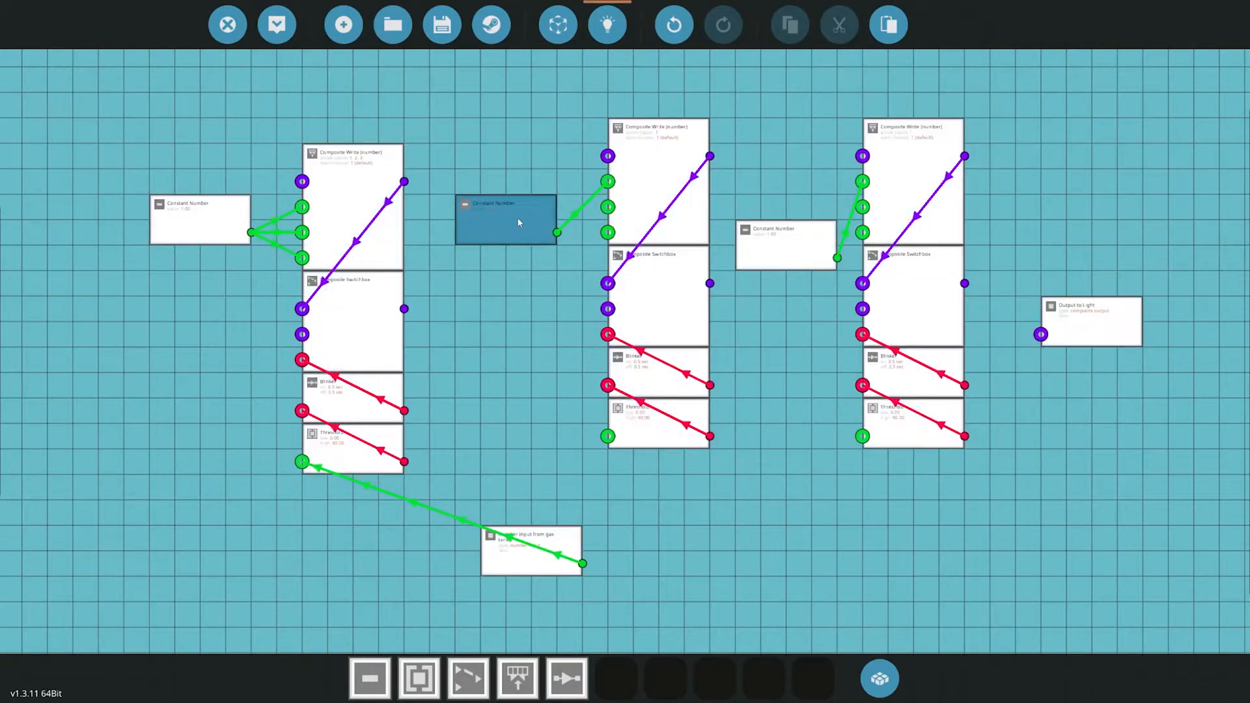
pyautogui.moveTo(543, 212)
pyautogui.mouseDown()
pyautogui.moveTo(512, 213)
pyautogui.moveTo(608, 207)
pyautogui.mouseUp()
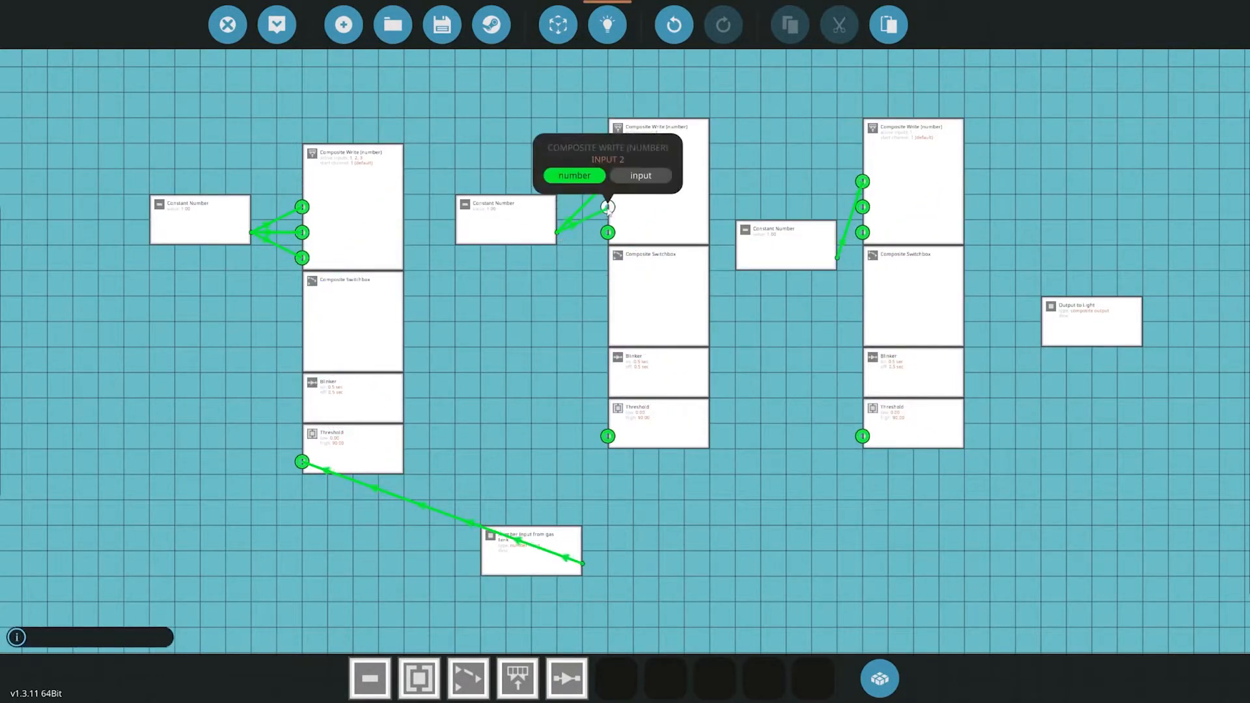
pyautogui.click(518, 198)
pyautogui.click(636, 156)
pyautogui.click(607, 207)
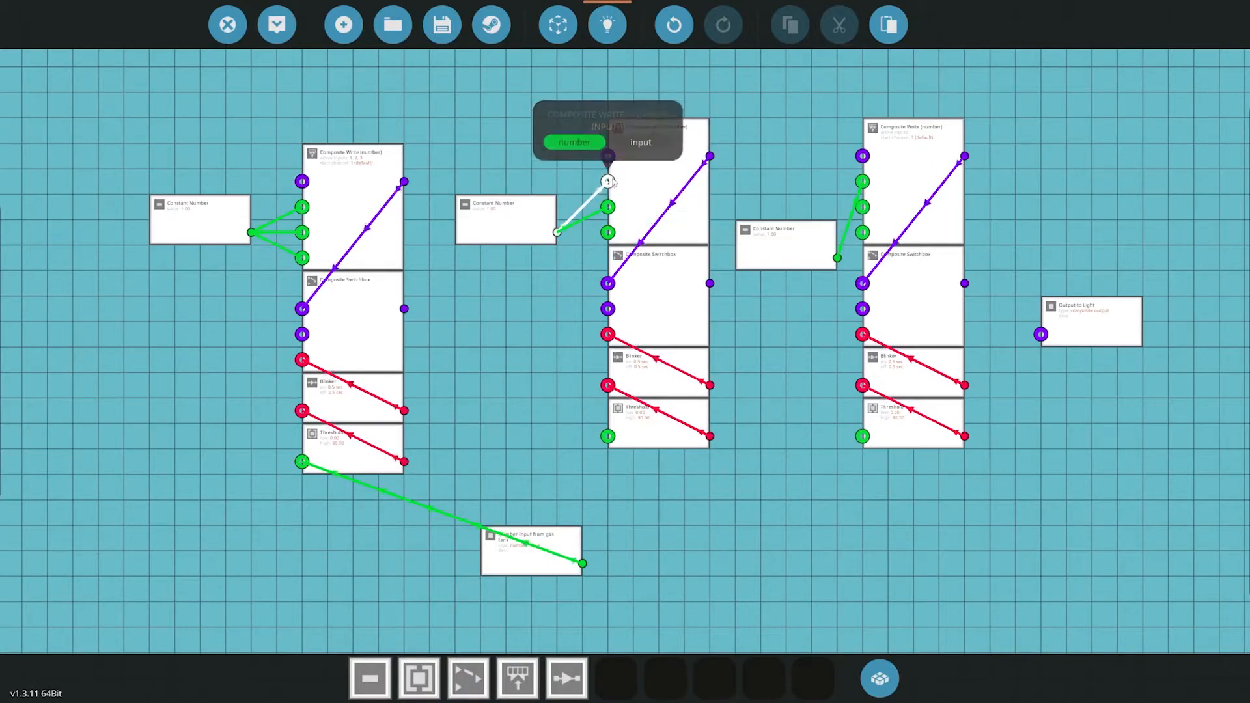
pyautogui.moveTo(608, 207); pyautogui.dragTo(608, 231)
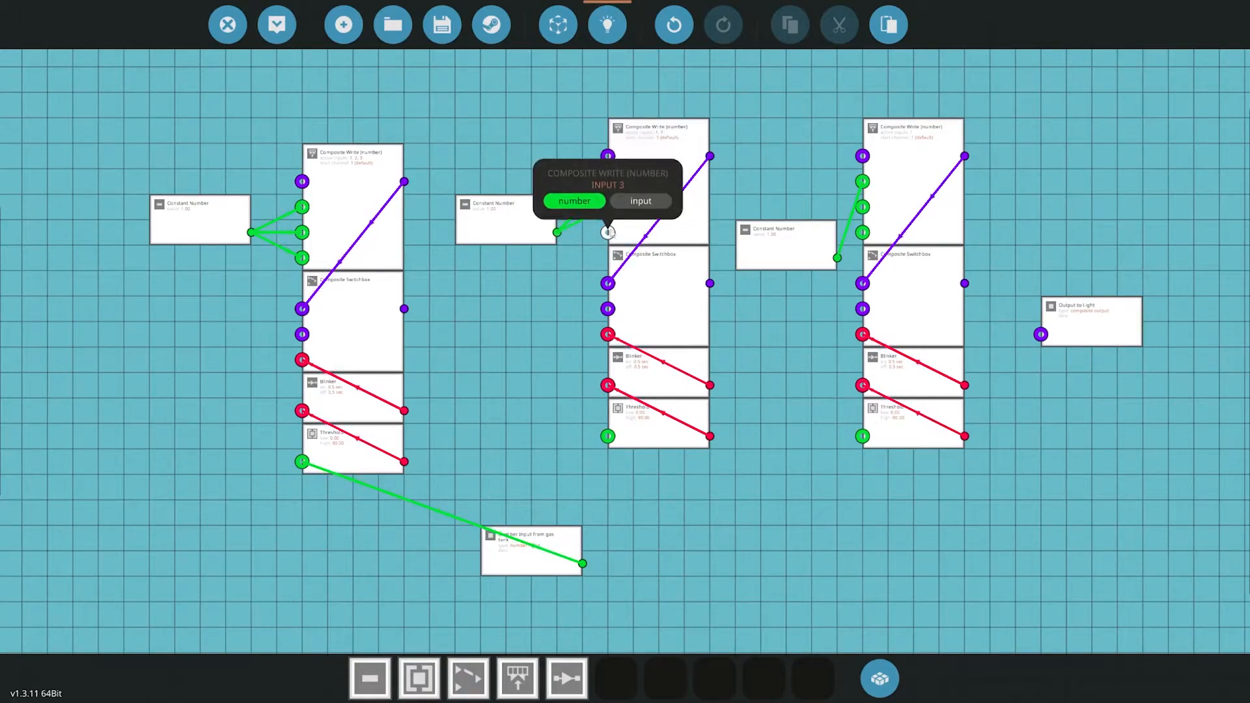
pyautogui.click(575, 201)
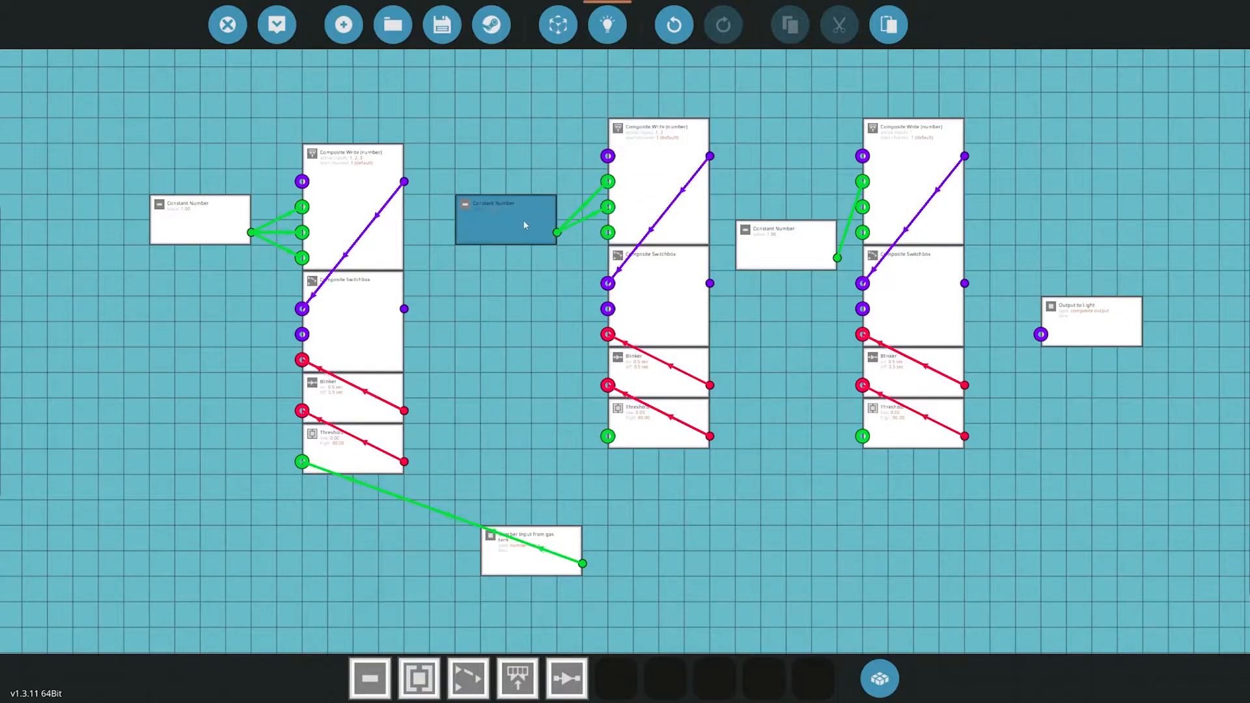
# Move the right column and Output to Light further right, then start rewiring the left node's first input.
pyautogui.moveTo(793, 244); pyautogui.dragTo(816, 218)
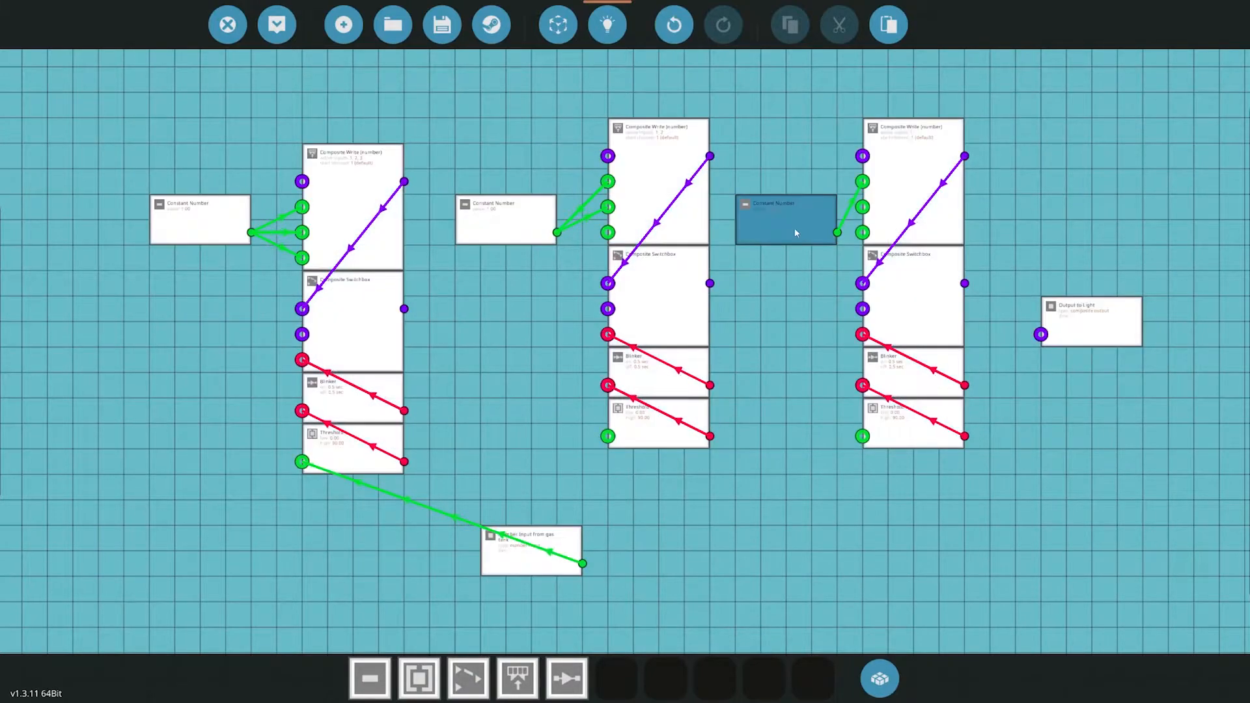
pyautogui.moveTo(743, 107); pyautogui.dragTo(892, 275)
pyautogui.click(820, 293)
pyautogui.moveTo(855, 98)
pyautogui.mouseDown()
pyautogui.moveTo(959, 349)
pyautogui.moveTo(1010, 333)
pyautogui.mouseUp()
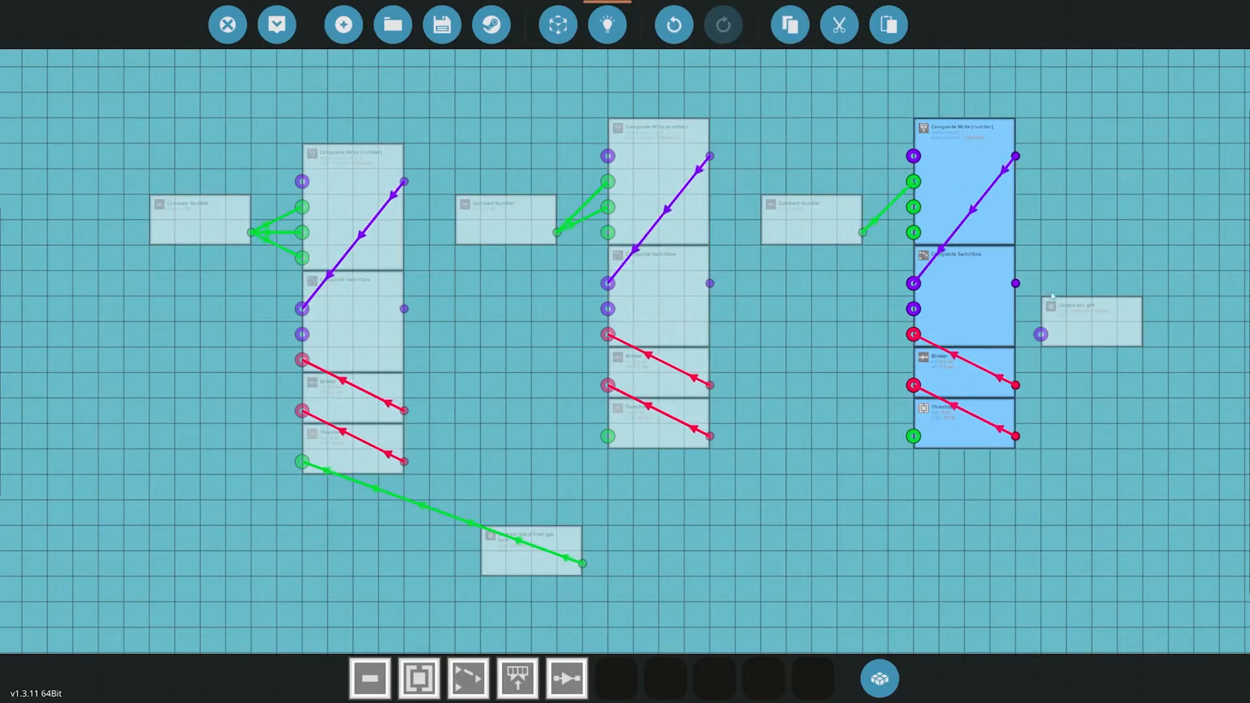
pyautogui.moveTo(1084, 323); pyautogui.dragTo(1162, 333)
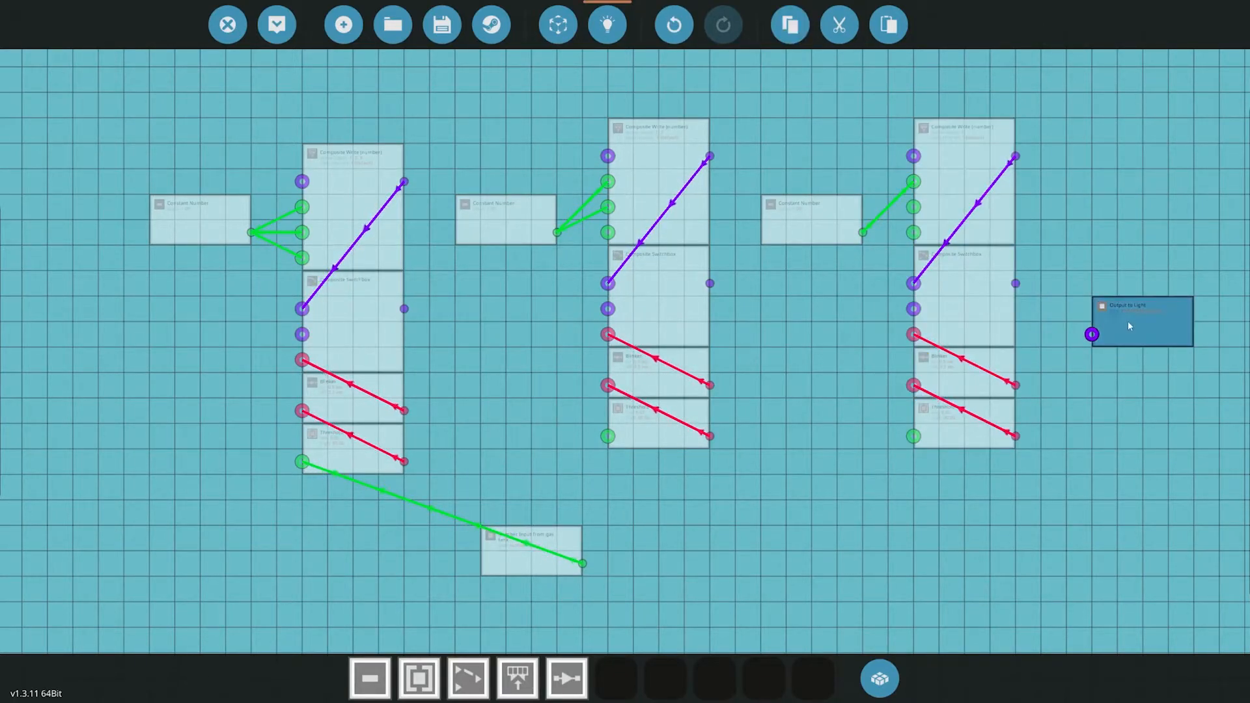
pyautogui.click(1065, 235)
pyautogui.click(963, 197)
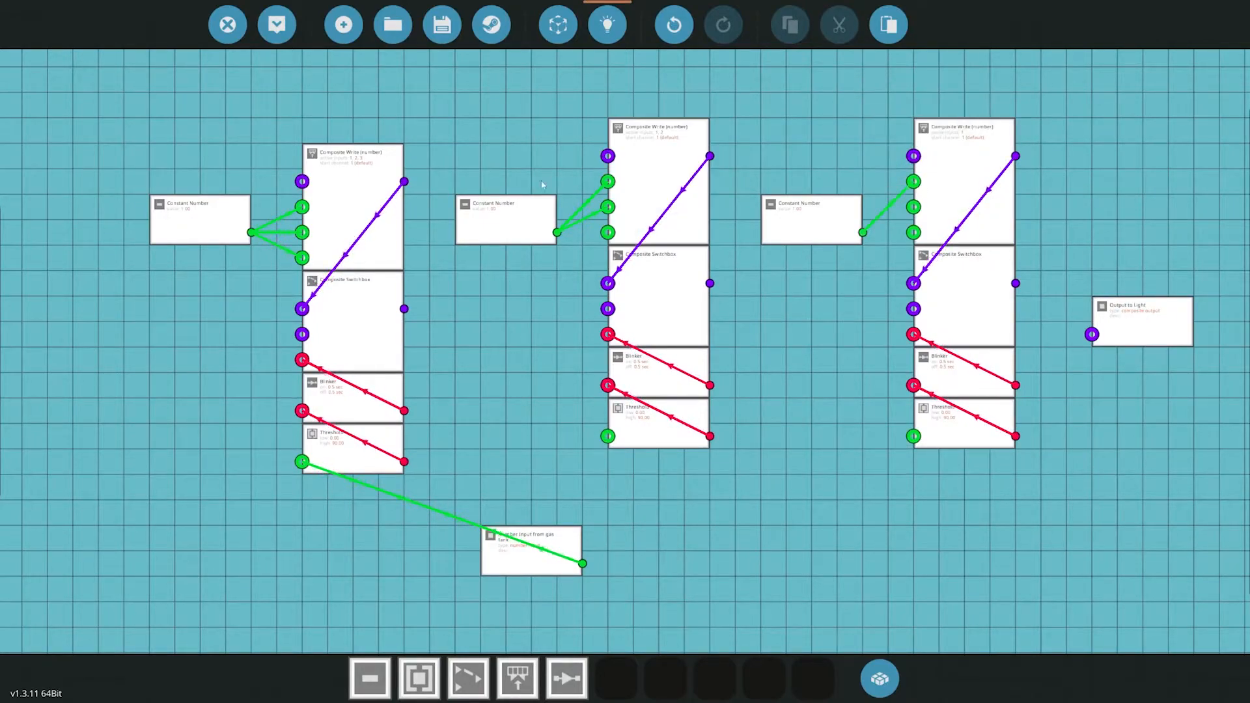
pyautogui.click(352, 195)
pyautogui.click(302, 182)
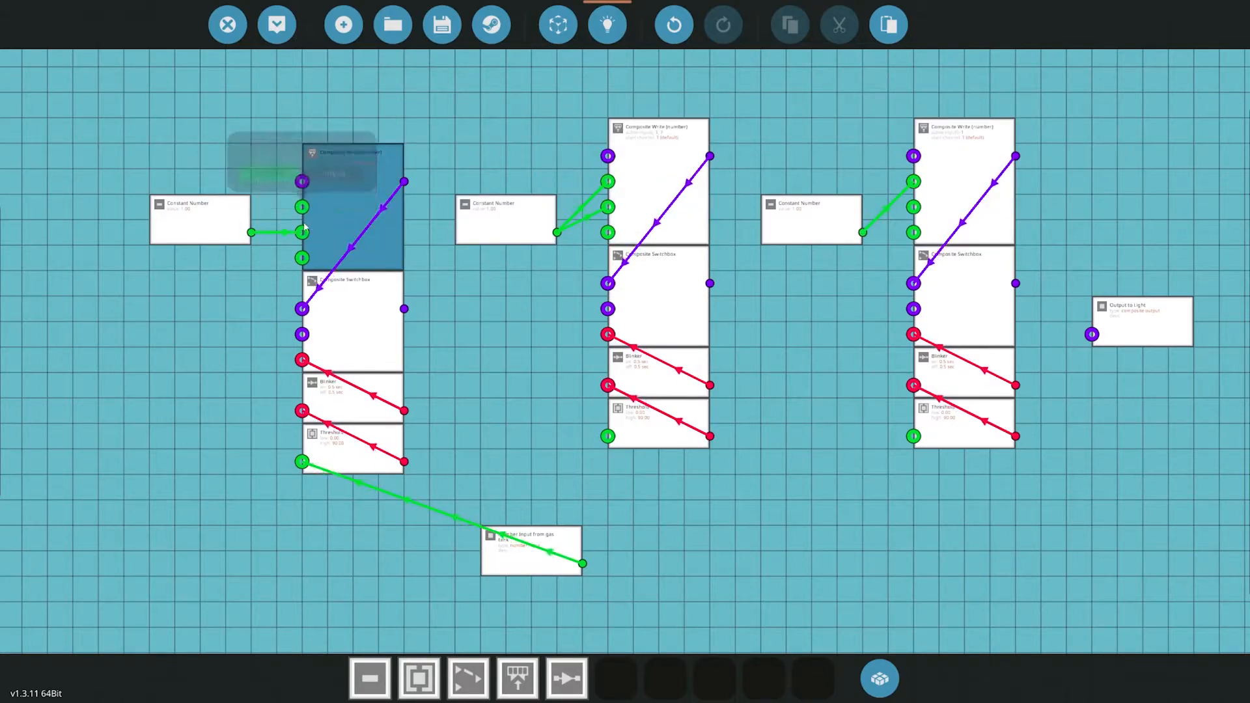
# Delete the left Blinker and move its Threshold up under the switchbox.
pyautogui.click(365, 402)
pyautogui.click(656, 676)
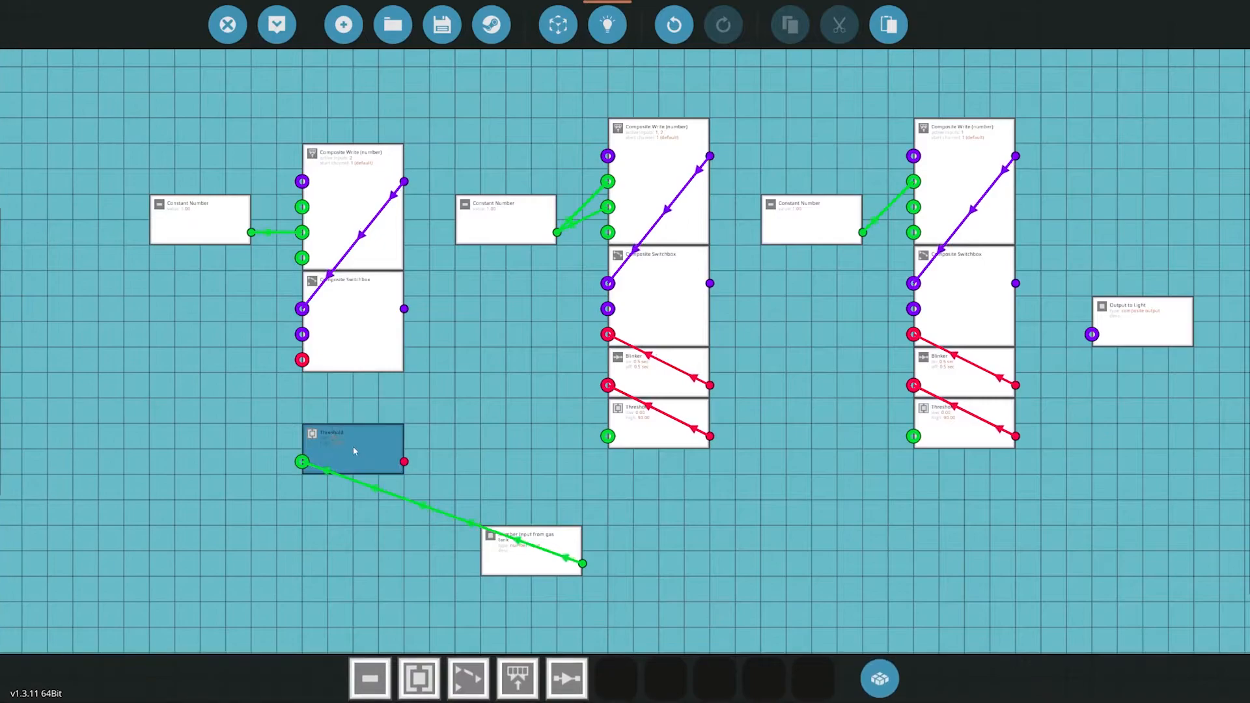
pyautogui.moveTo(353, 446); pyautogui.dragTo(352, 402)
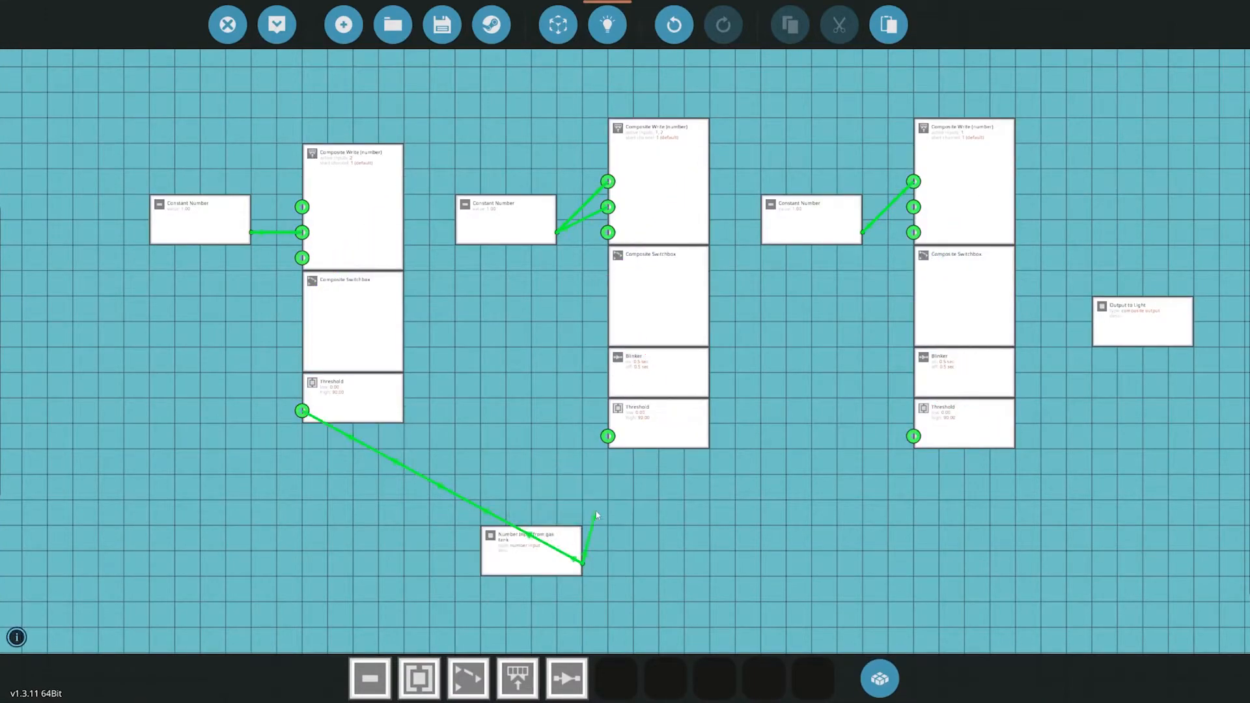
# Link the gas-tank Number Input to the middle and right Threshold inputs.
pyautogui.click(607, 436)
pyautogui.click(582, 561)
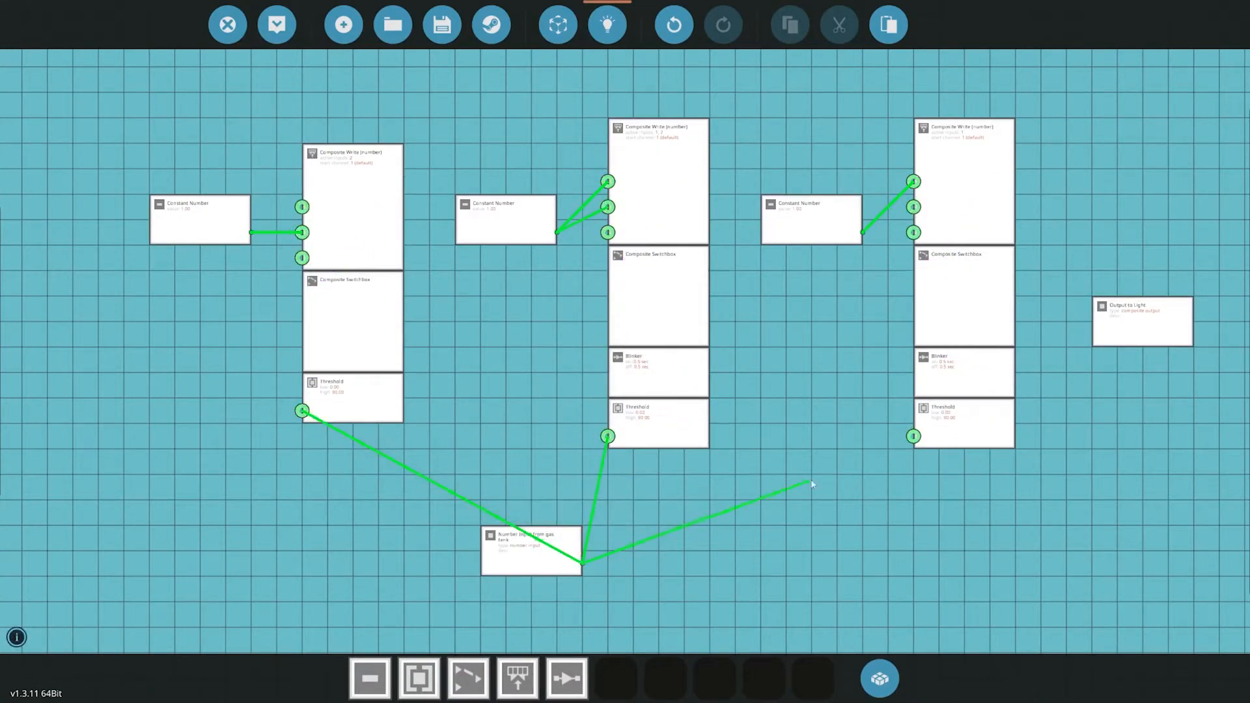
pyautogui.click(913, 436)
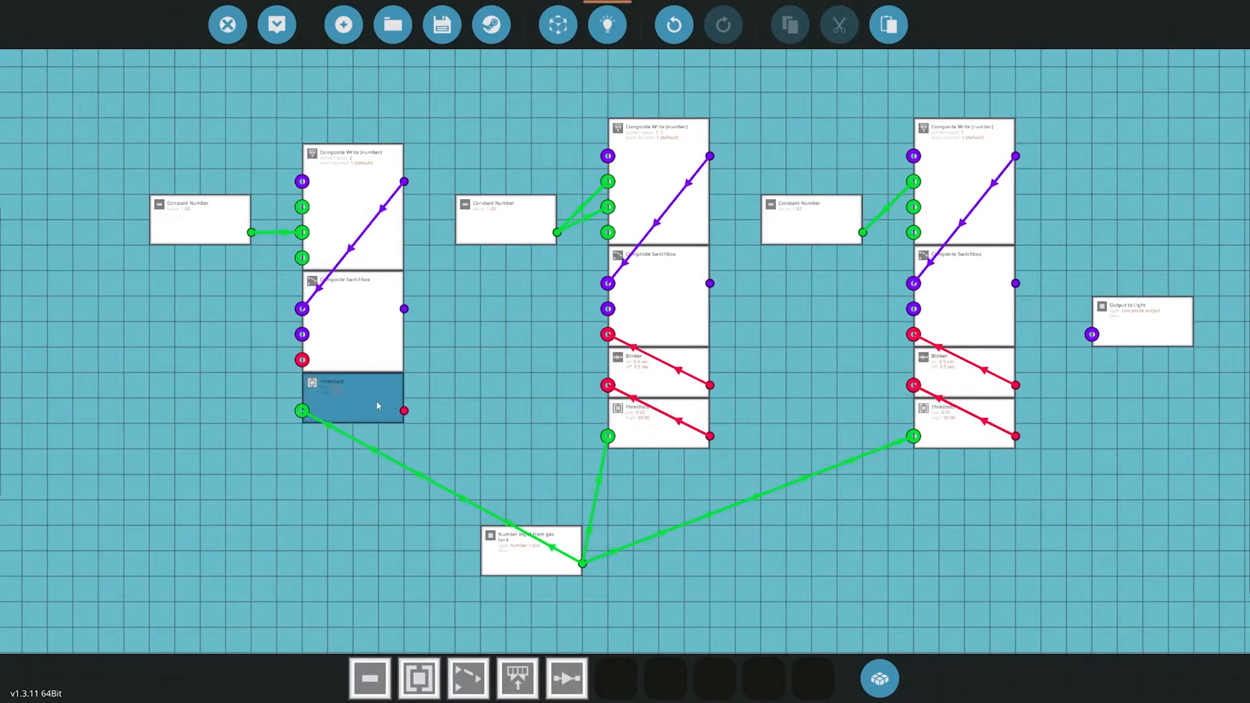
# Feed the left Threshold's output directly into the left Composite Switchbox on/off input.
pyautogui.click(404, 410)
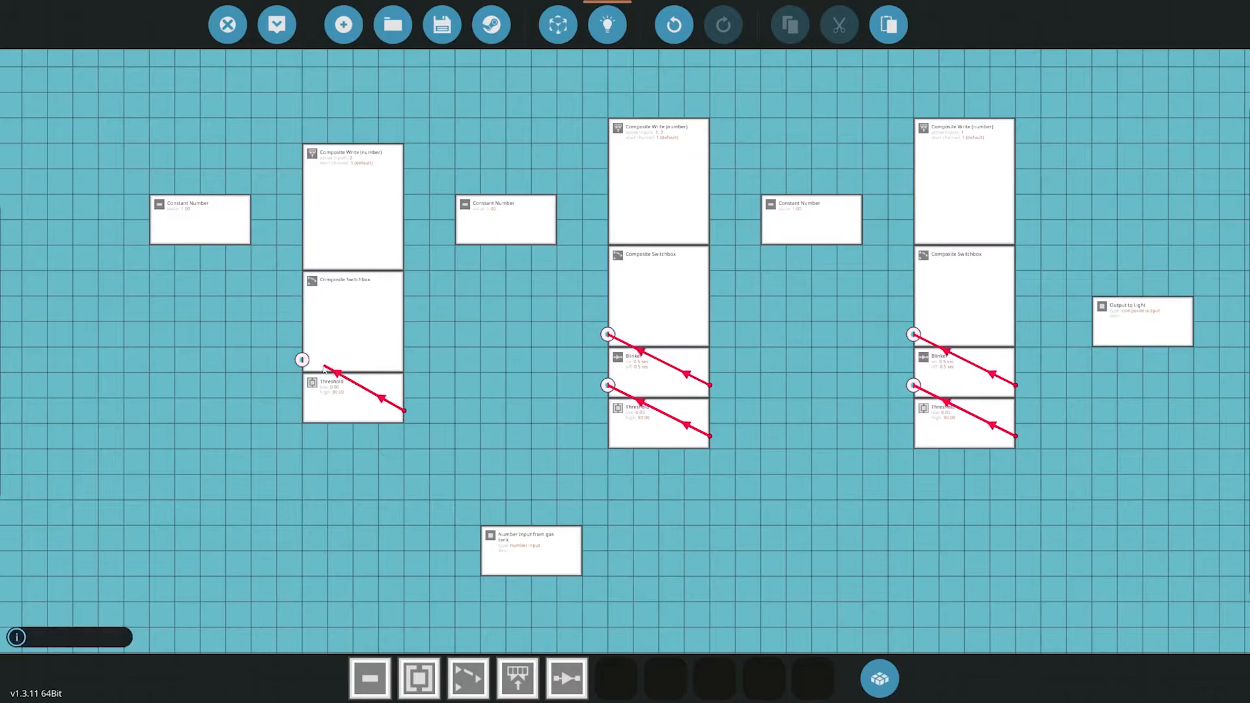
pyautogui.click(303, 359)
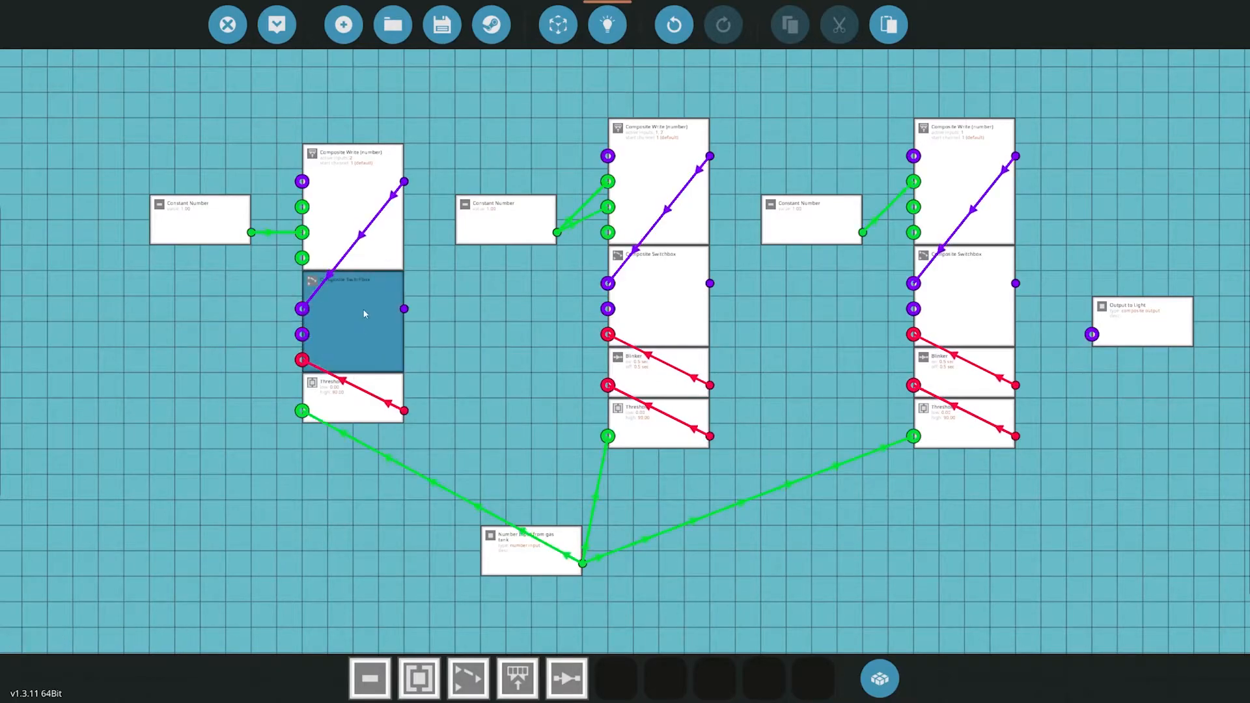
pyautogui.click(364, 312)
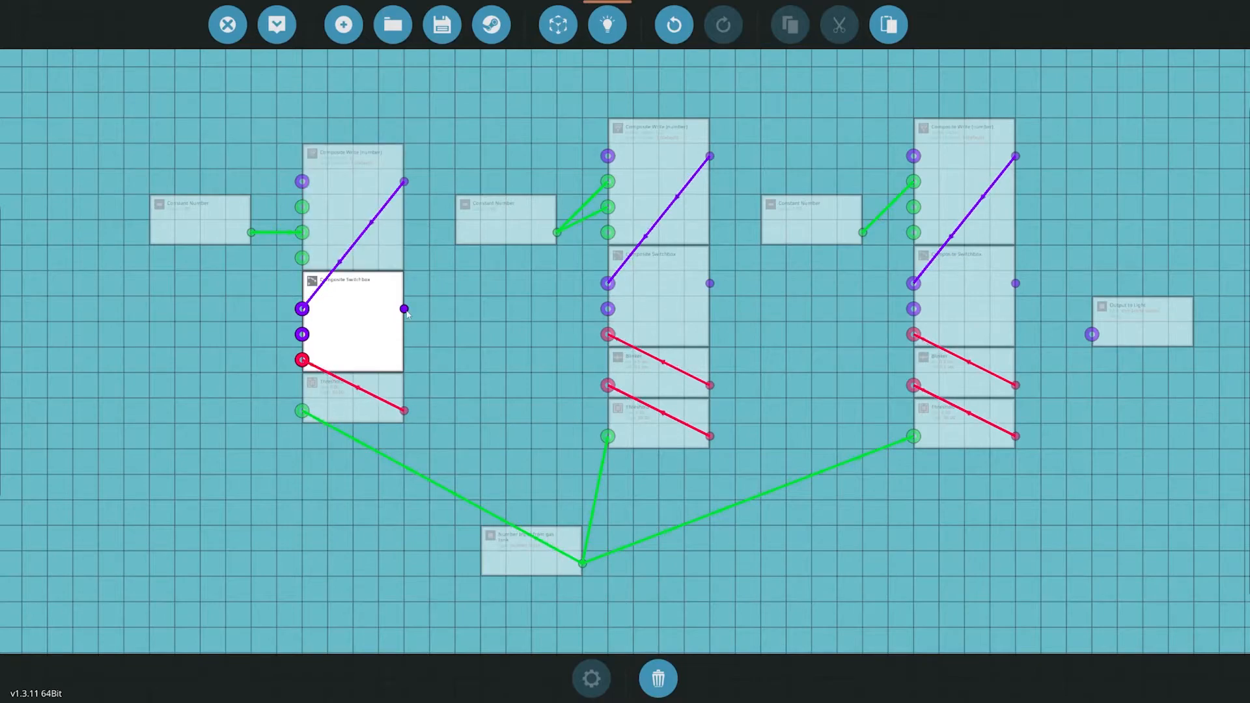
pyautogui.press('Escape')
pyautogui.click(608, 24)
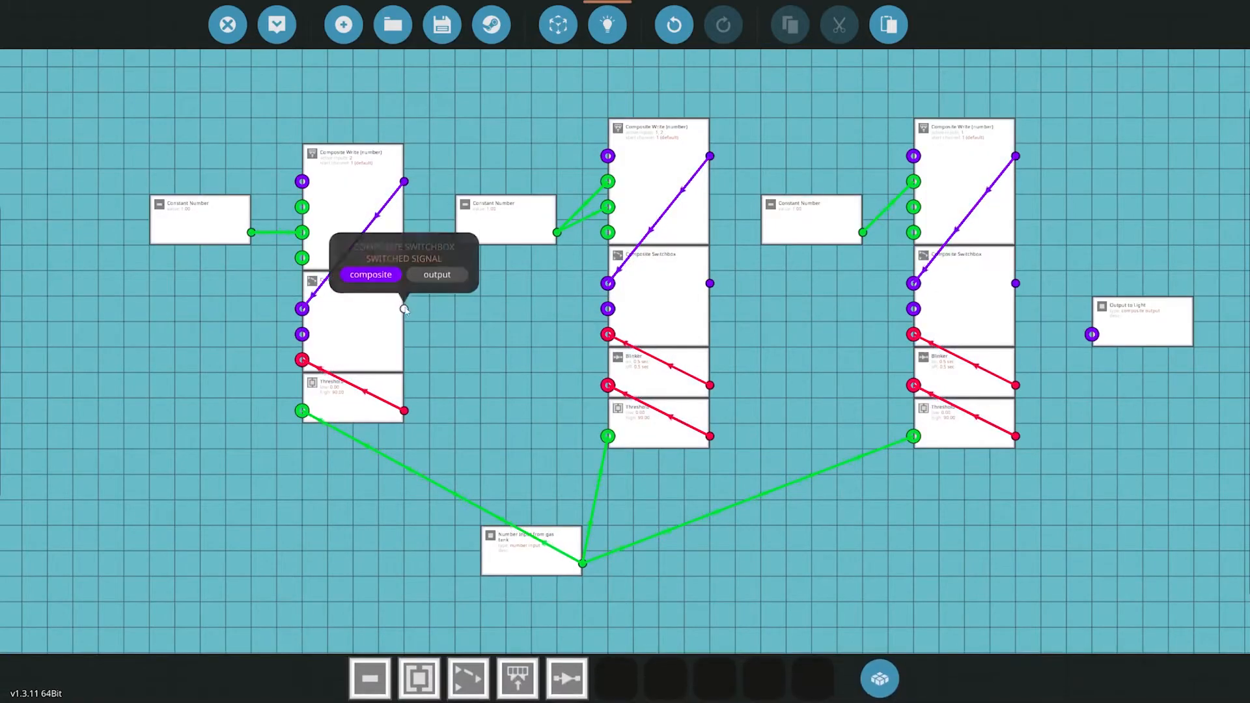
# Try linking switchbox outputs toward Output to Light, cancelling each pending link.
pyautogui.moveTo(404, 307); pyautogui.dragTo(1092, 334)
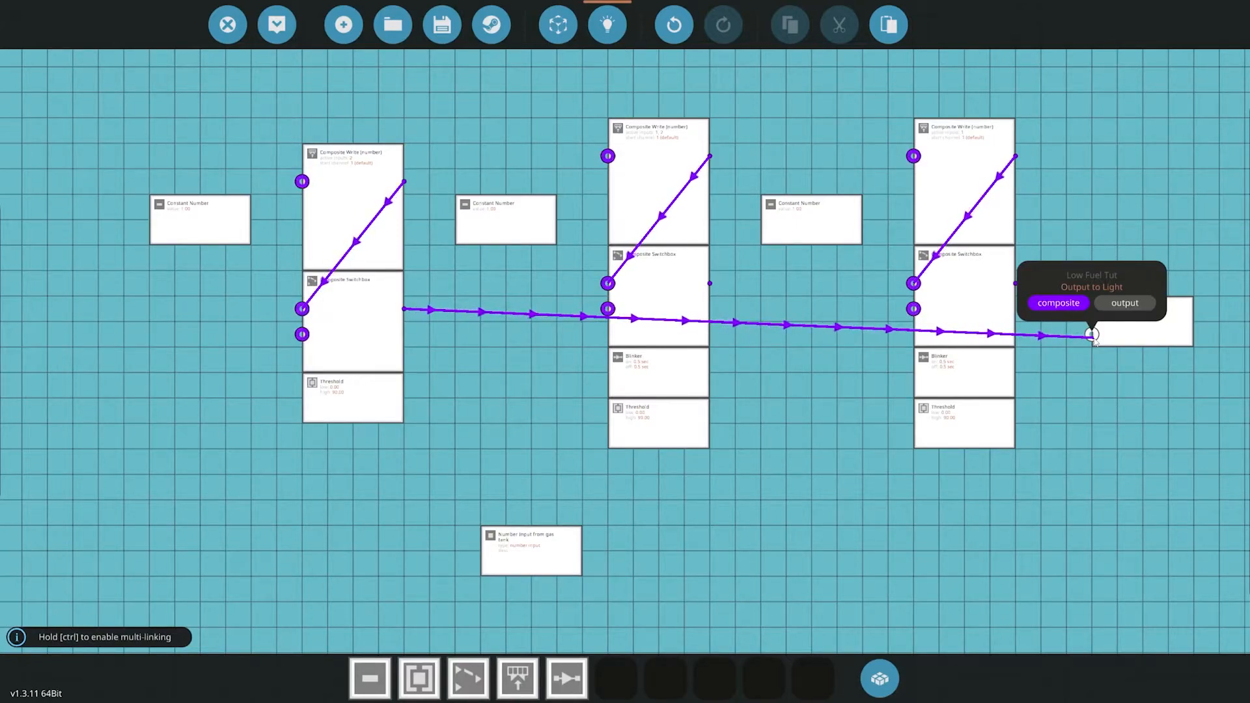
pyautogui.click(1091, 334)
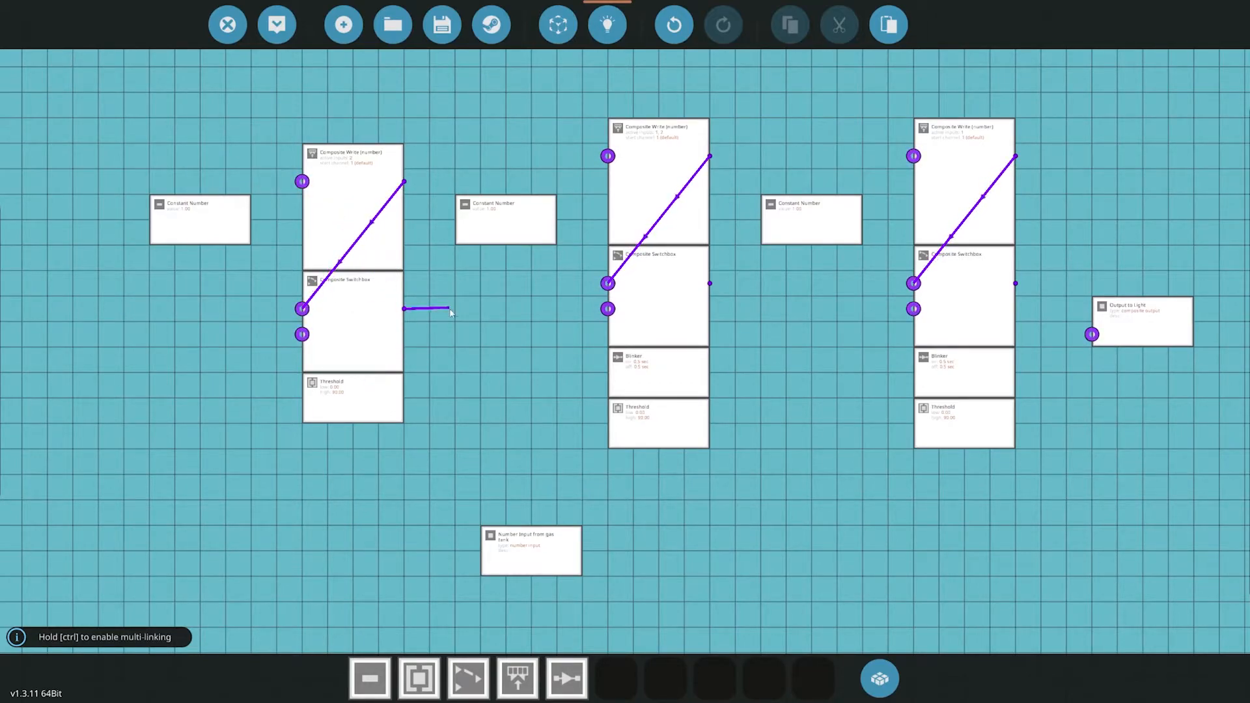
pyautogui.click(478, 315)
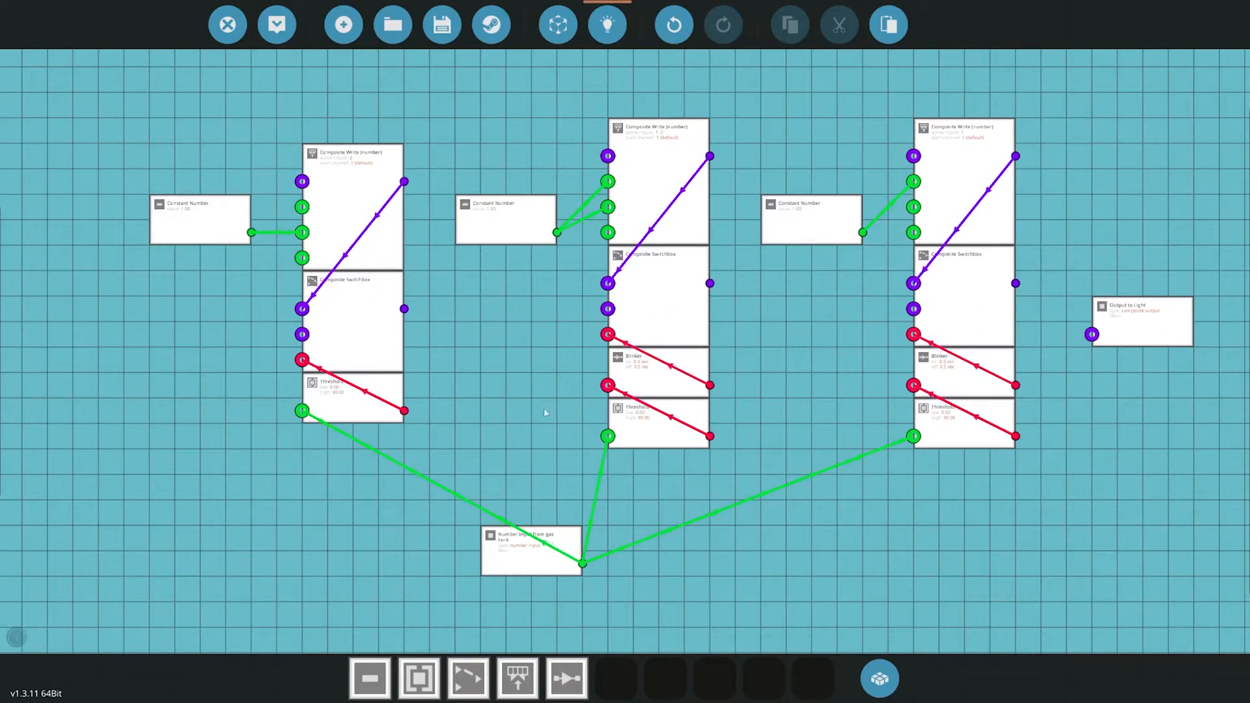
pyautogui.click(711, 284)
pyautogui.click(742, 251)
pyautogui.click(1016, 285)
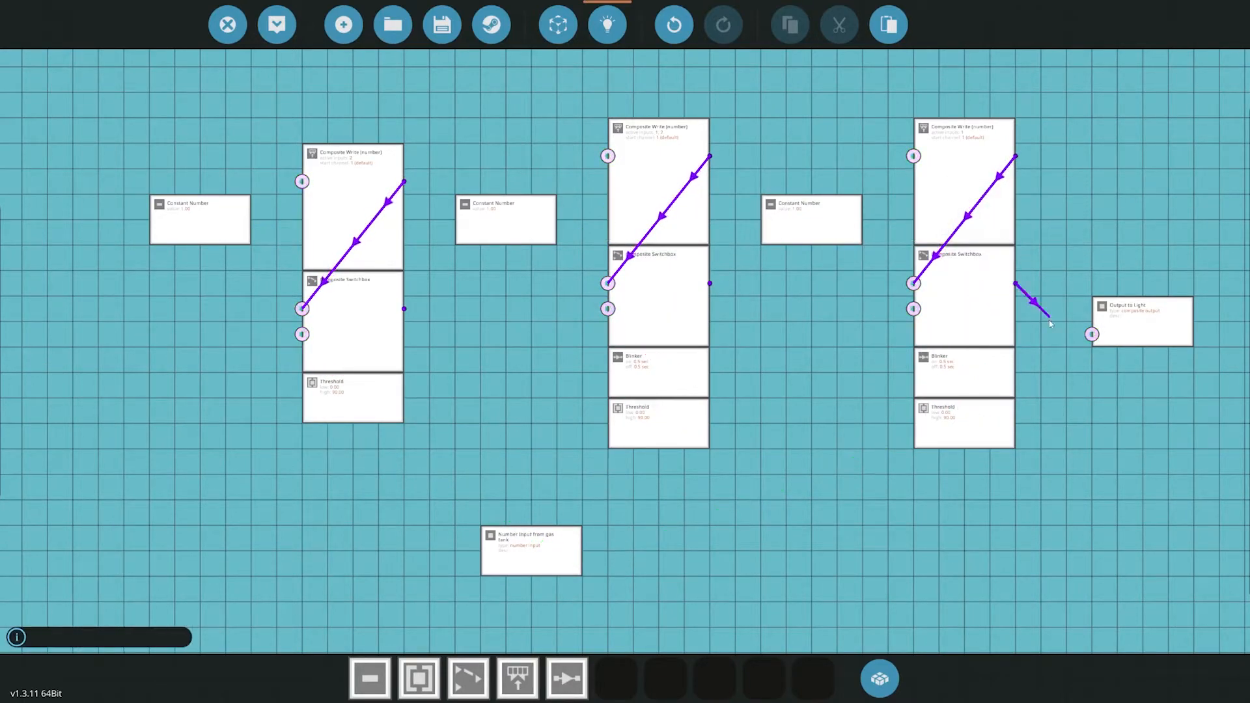
pyautogui.click(811, 294)
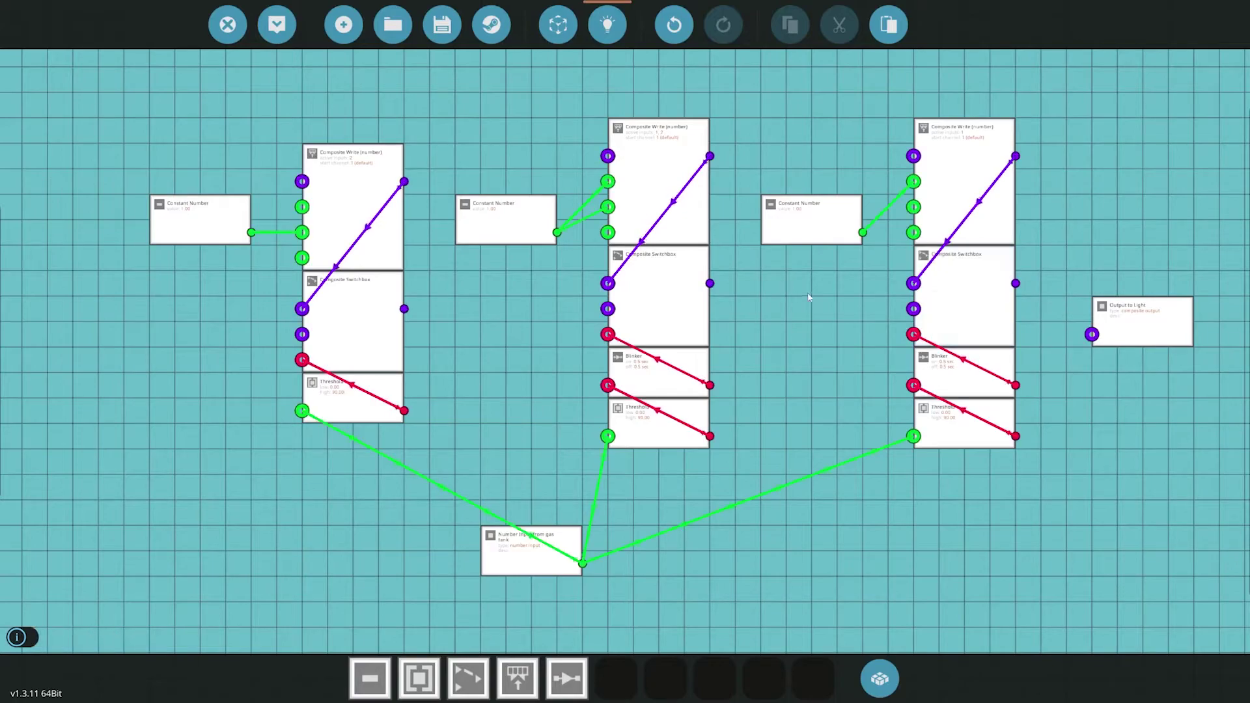
pyautogui.click(710, 285)
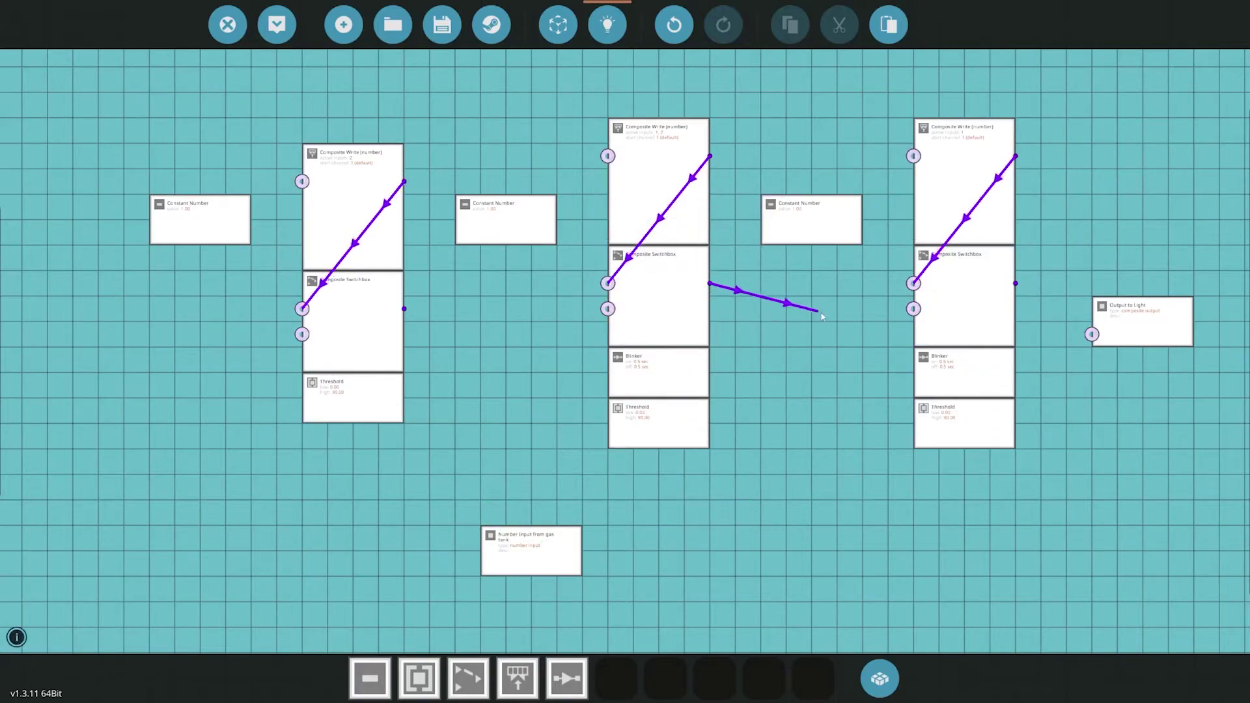
# Link the left switchbox output to Output to Light, then remove that link again.
pyautogui.click(1092, 334)
pyautogui.click(1093, 334)
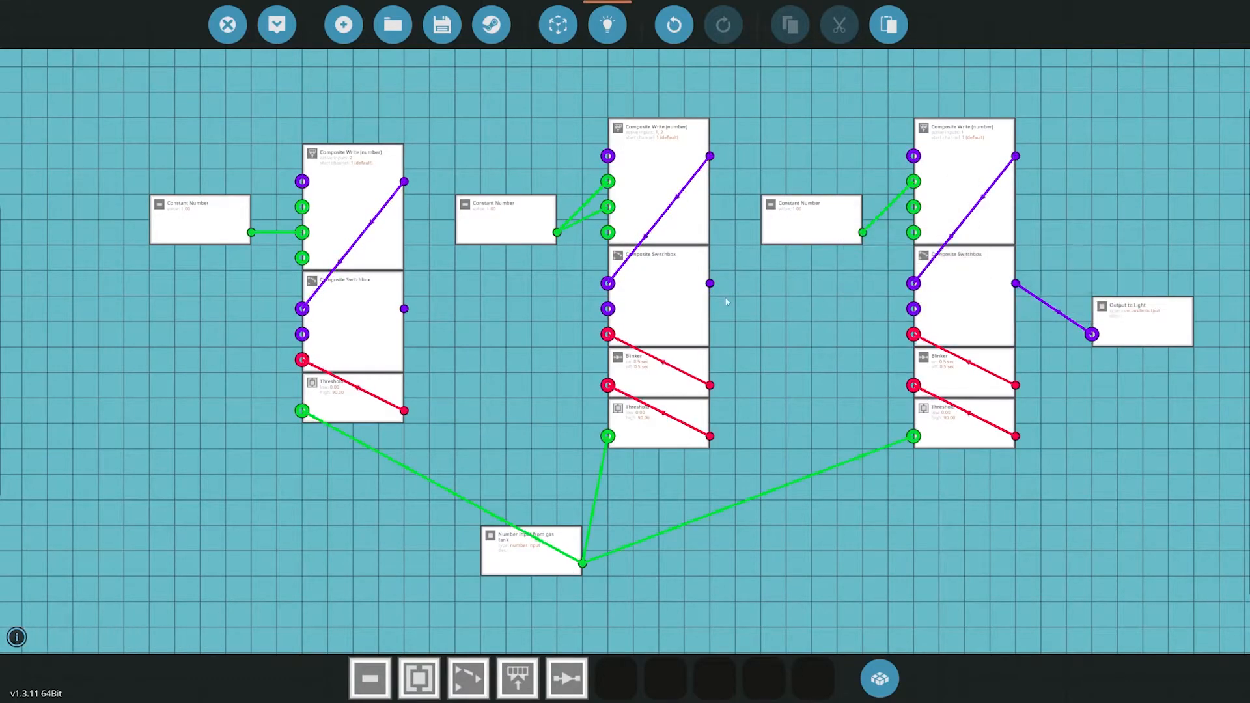
pyautogui.click(404, 309)
pyautogui.click(1092, 334)
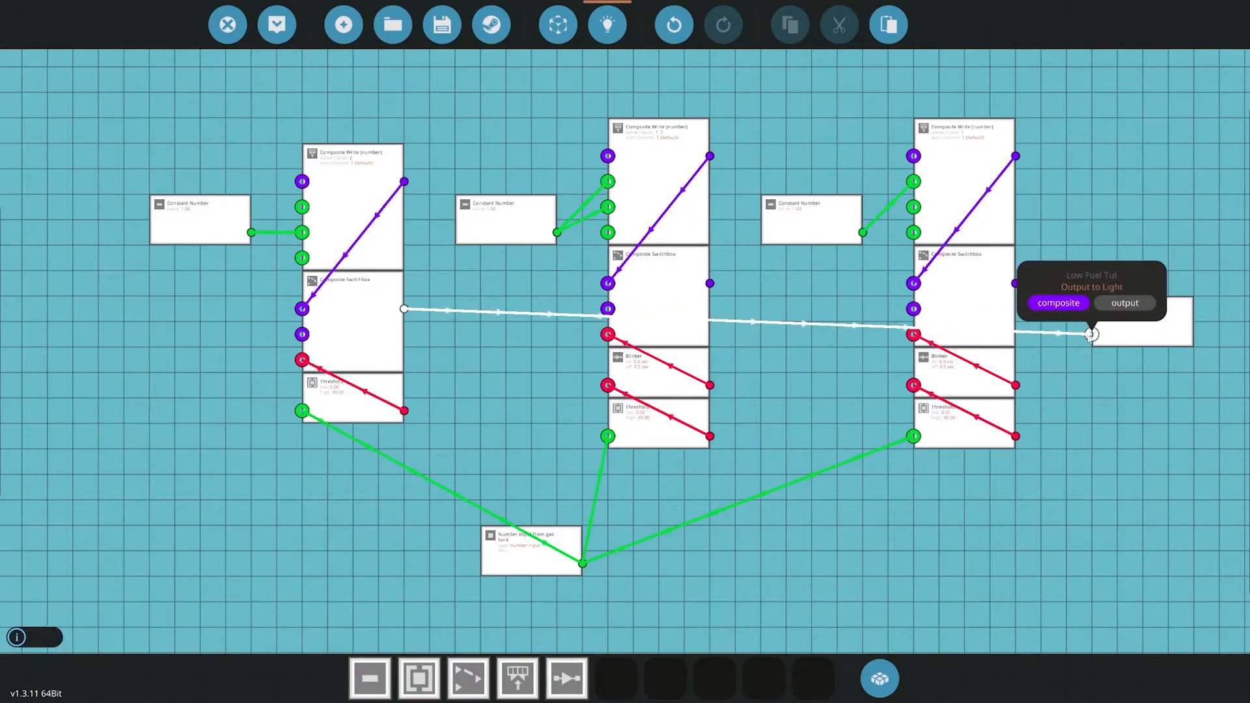
pyautogui.click(403, 309)
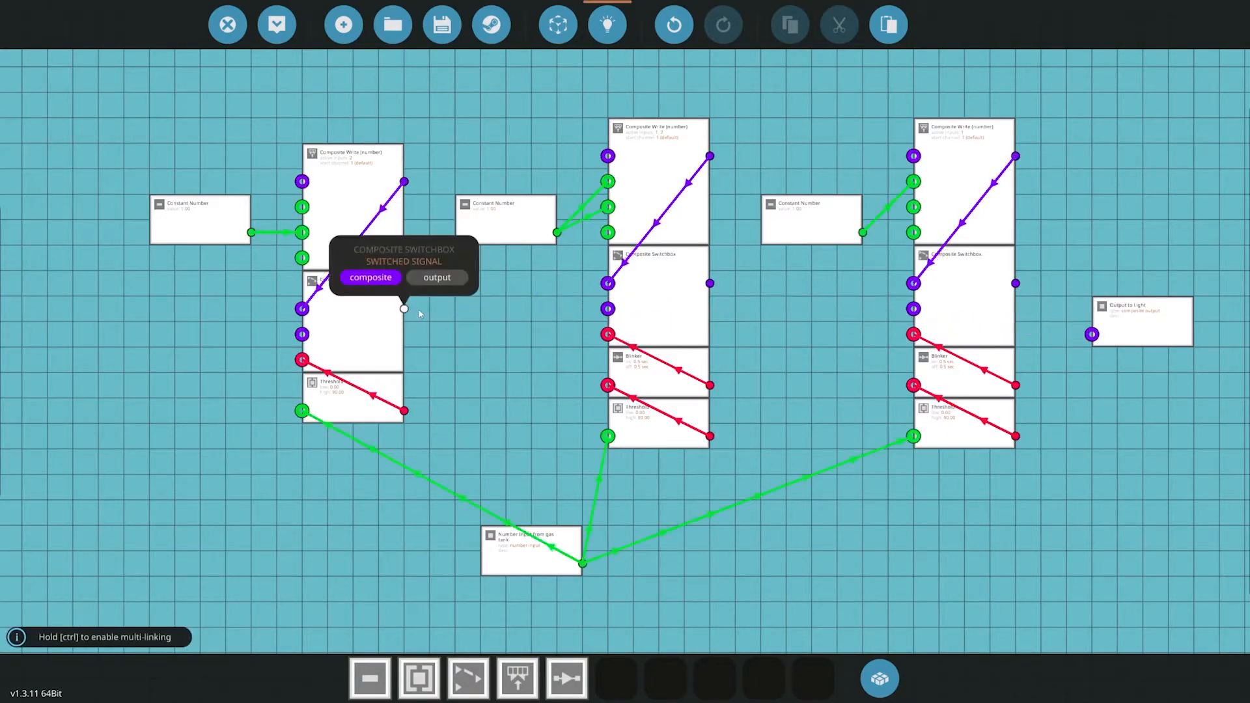
pyautogui.click(362, 276)
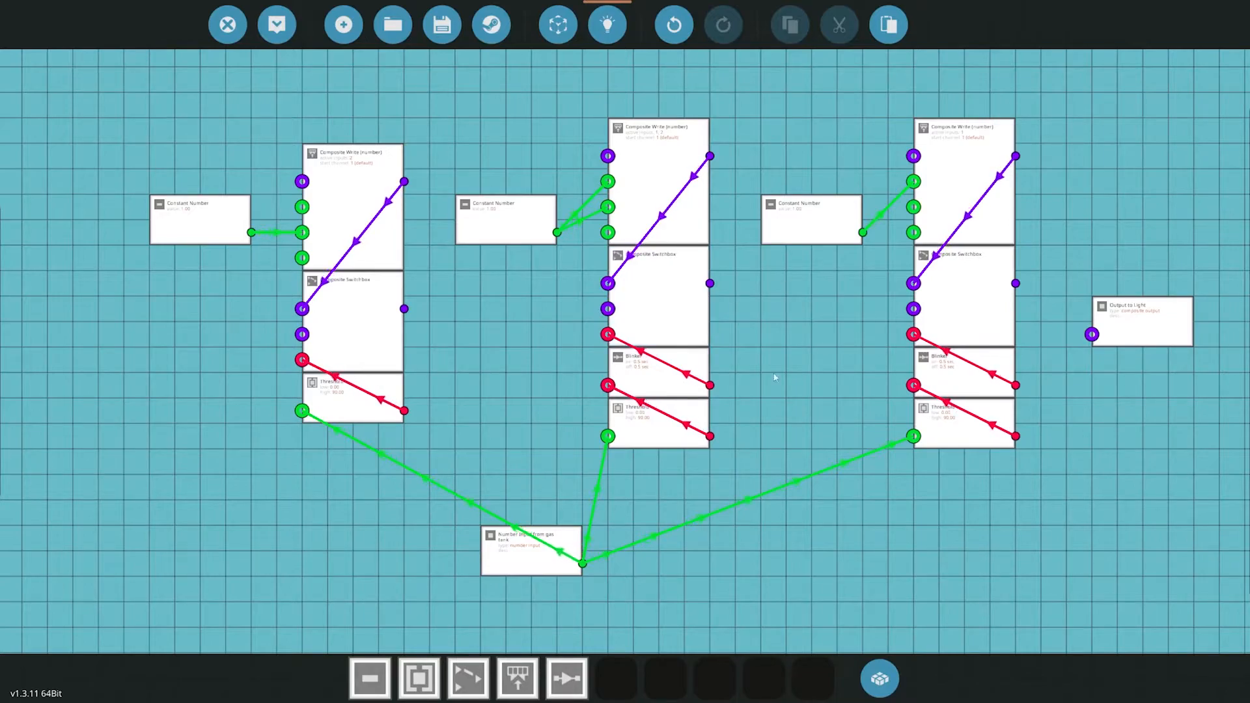
# Inspect the middle Blinker and begin editing the middle Threshold's high value.
pyautogui.click(625, 372)
pyautogui.click(653, 380)
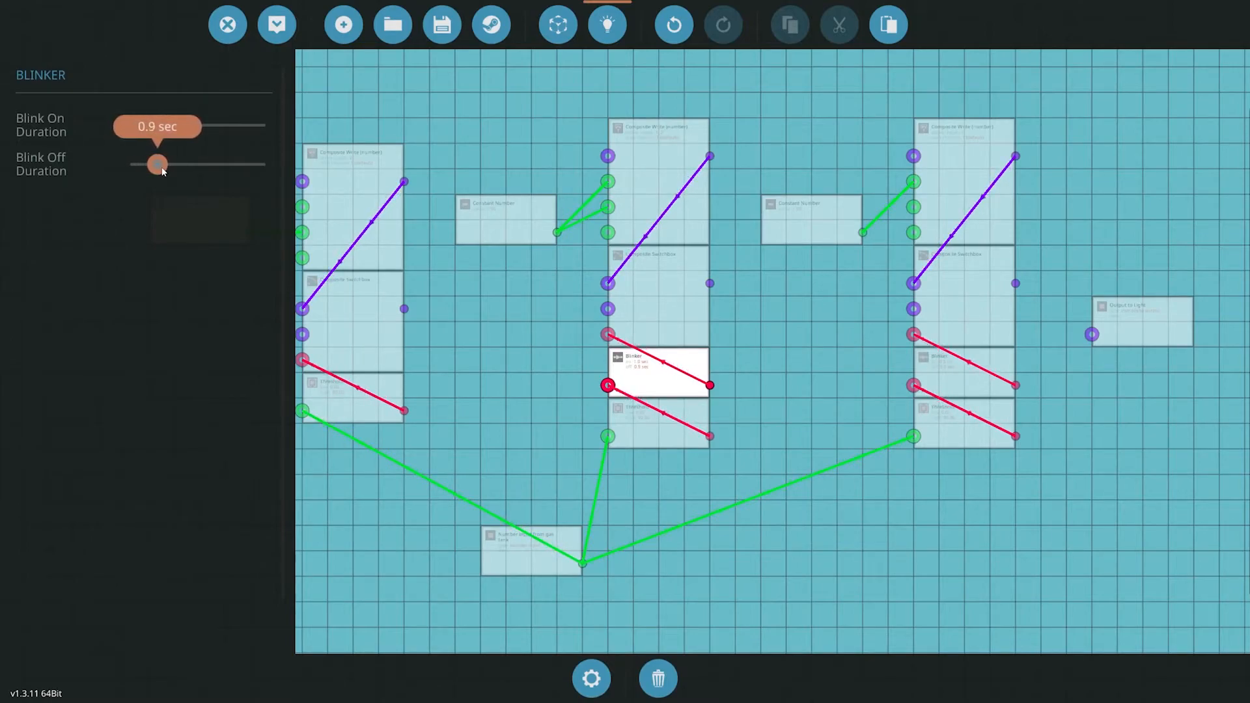
pyautogui.click(662, 430)
pyautogui.write('50')
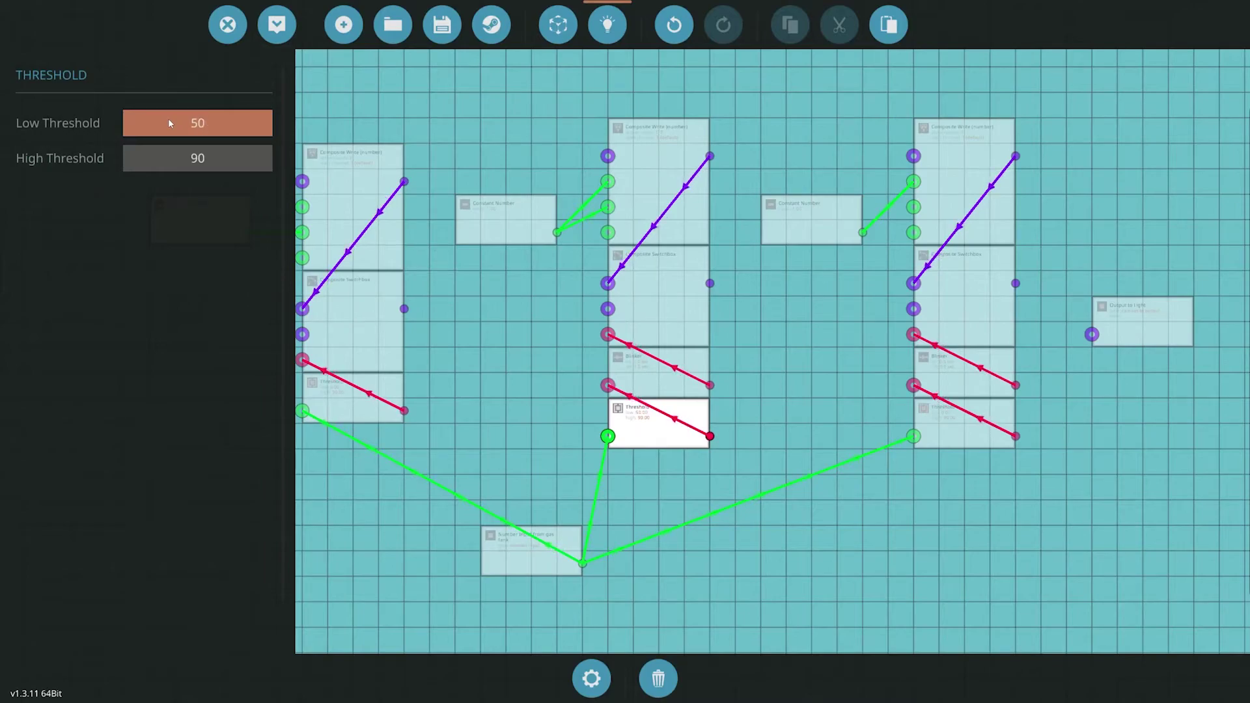
pyautogui.click(207, 159)
pyautogui.moveTo(207, 159); pyautogui.dragTo(193, 161)
pyautogui.write('0')
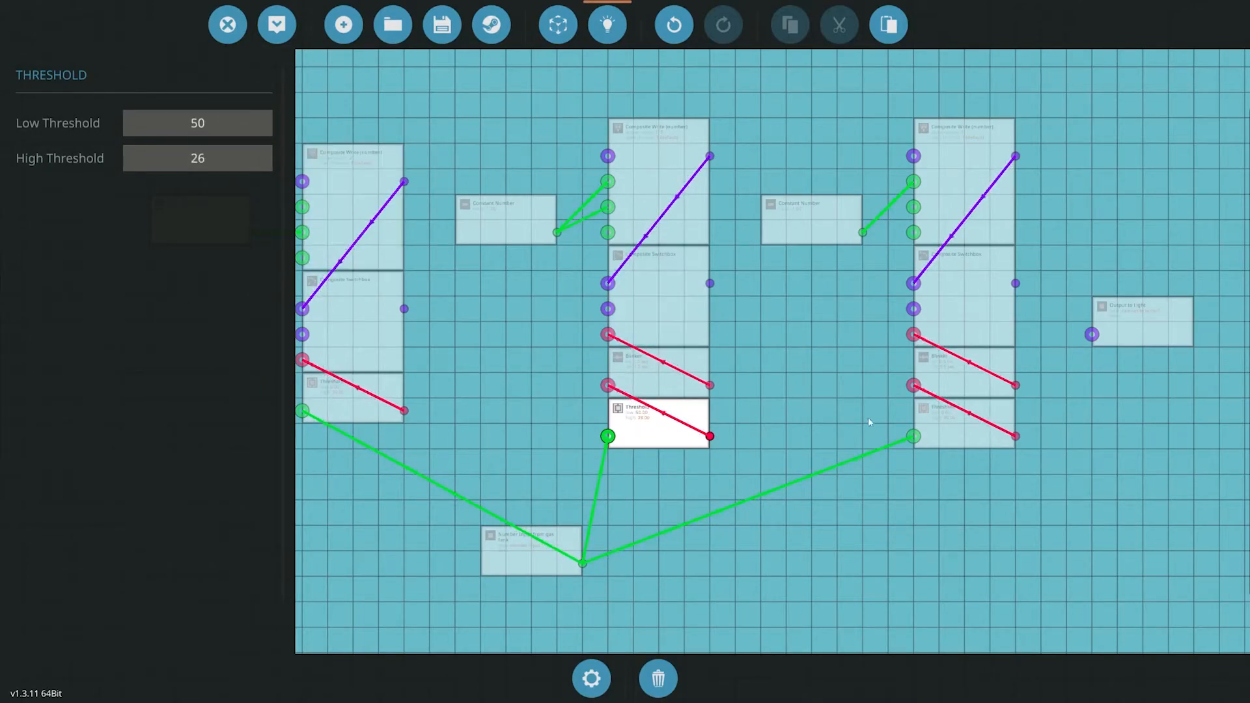
# Set the right Threshold range to 51–100 and the middle Threshold to 26–50.
pyautogui.click(965, 422)
pyautogui.click(196, 121)
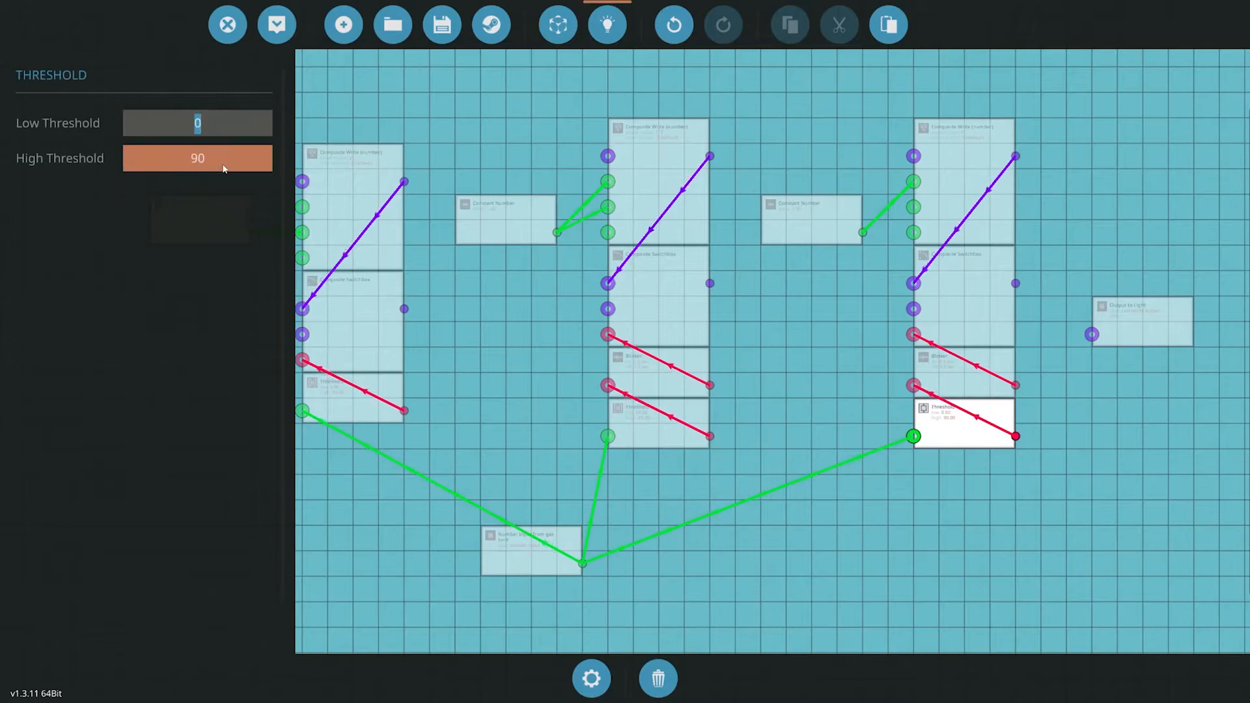
pyautogui.write('25')
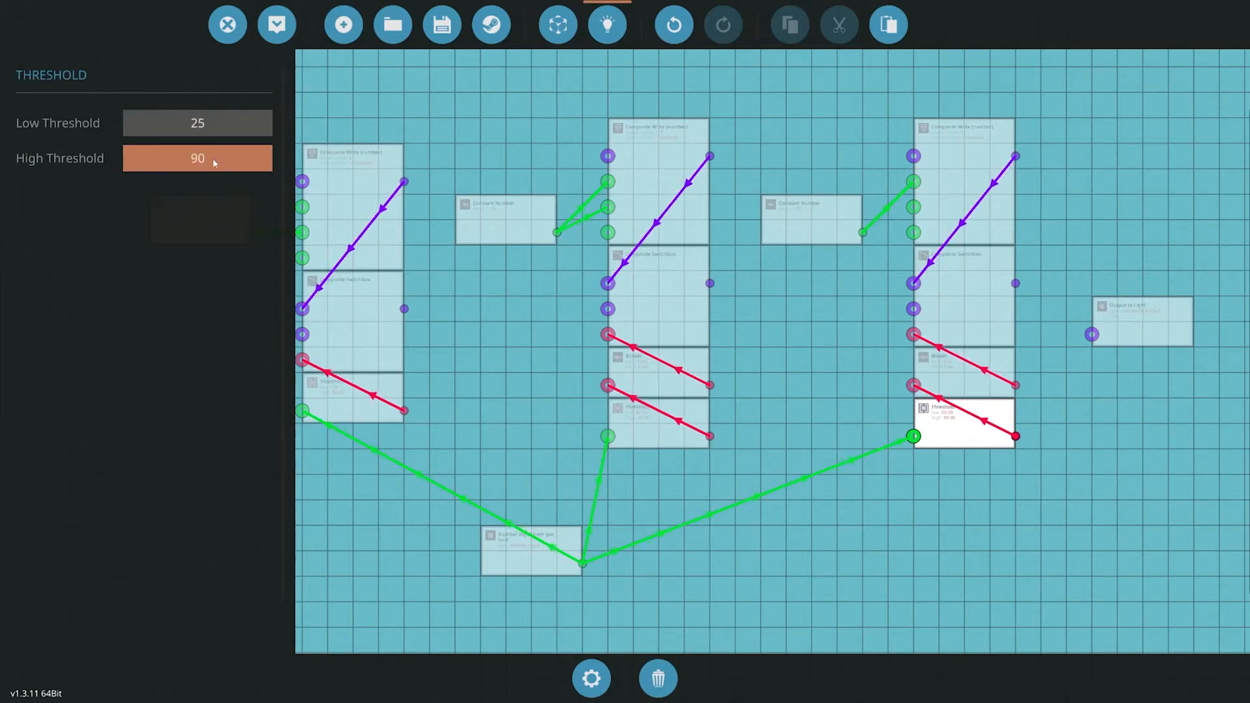
pyautogui.click(208, 119)
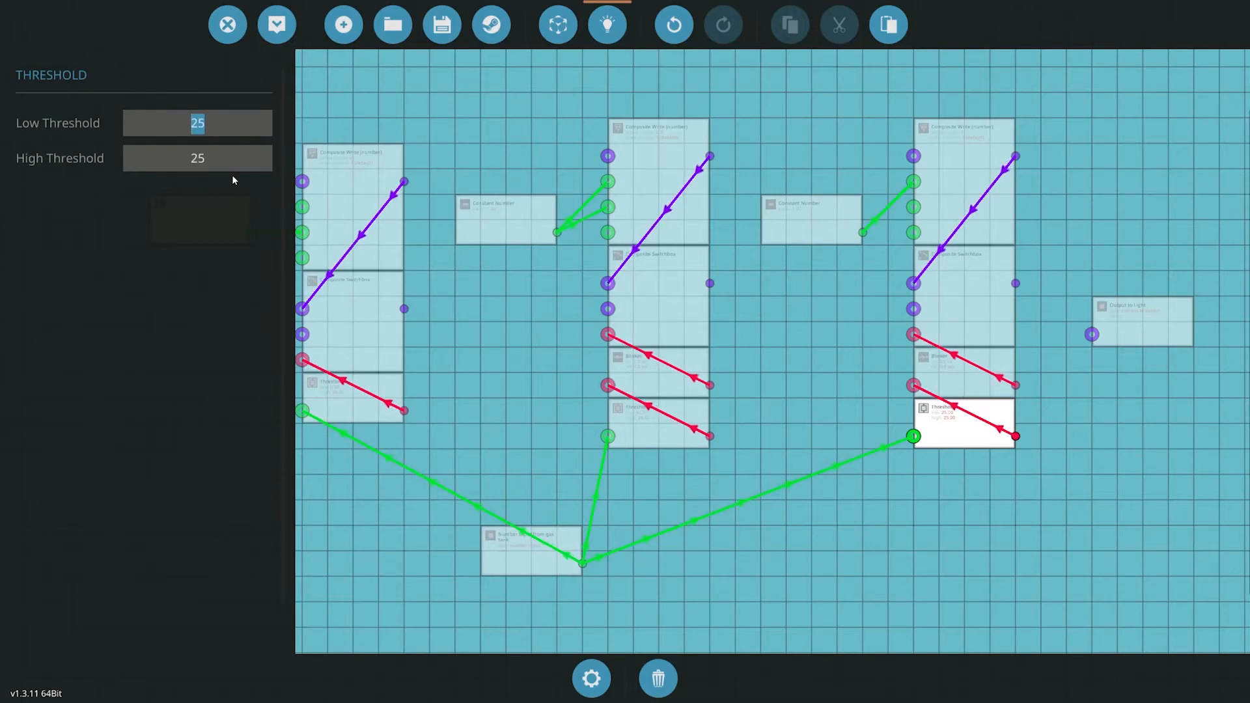
pyautogui.write('0')
pyautogui.click(659, 422)
pyautogui.click(192, 125)
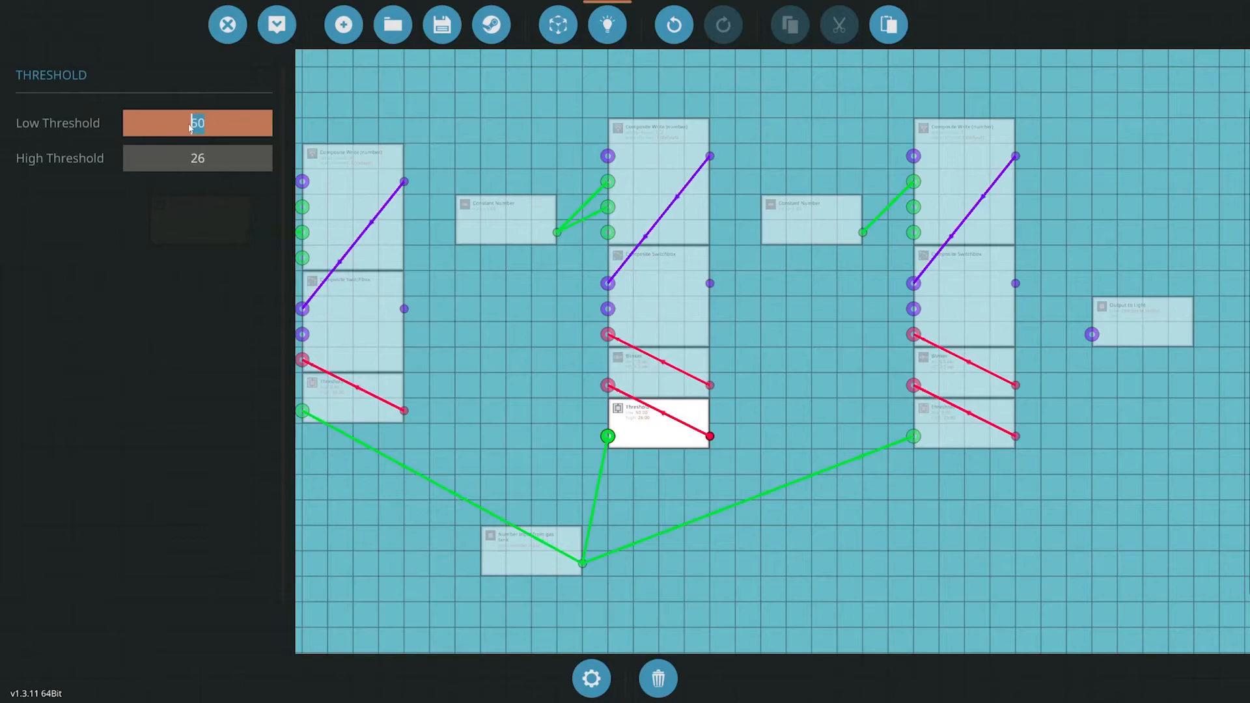
pyautogui.write('26')
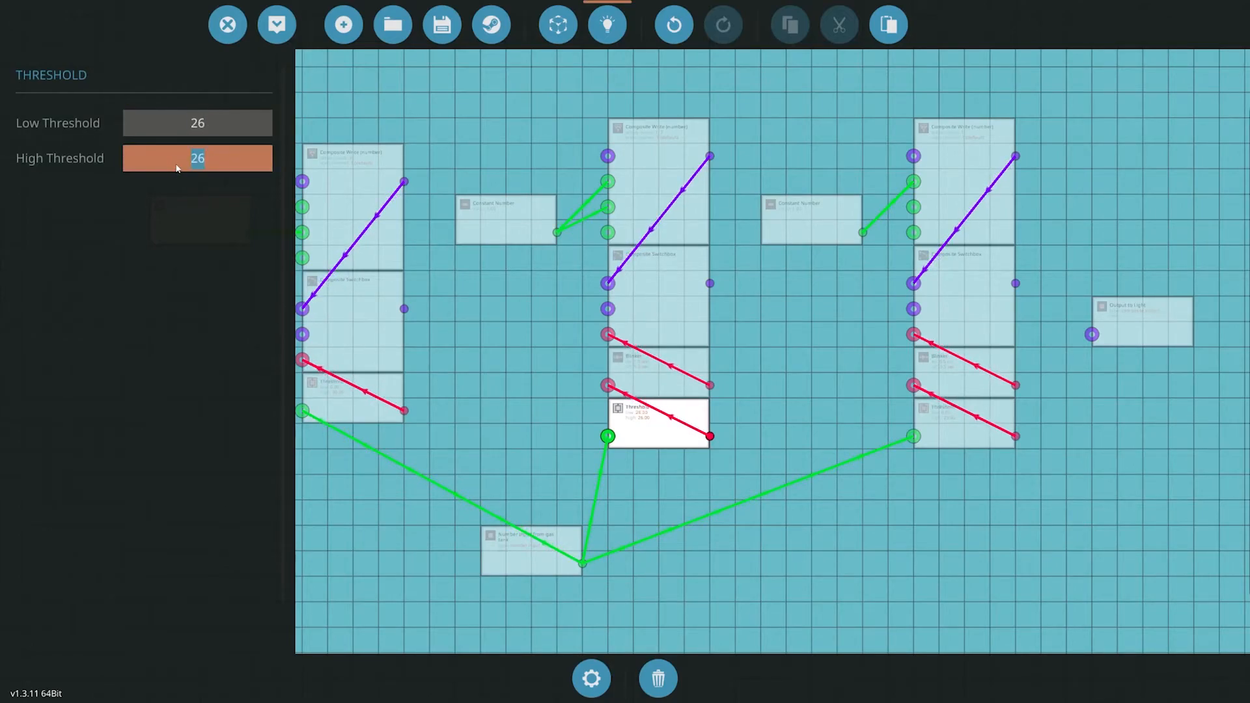
pyautogui.click(182, 168)
pyautogui.write('50')
pyautogui.press('Return')
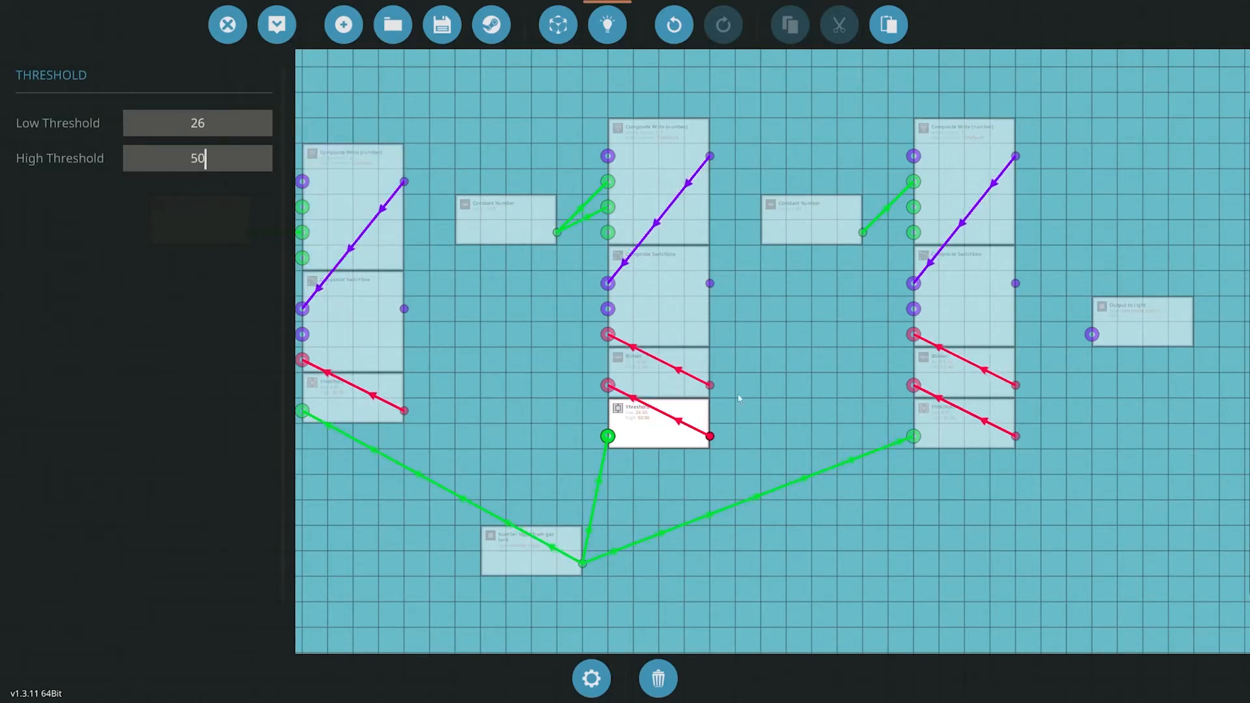
# Recheck the right and middle Thresholds and set the left Threshold range to 0–25.
pyautogui.click(747, 401)
pyautogui.click(962, 418)
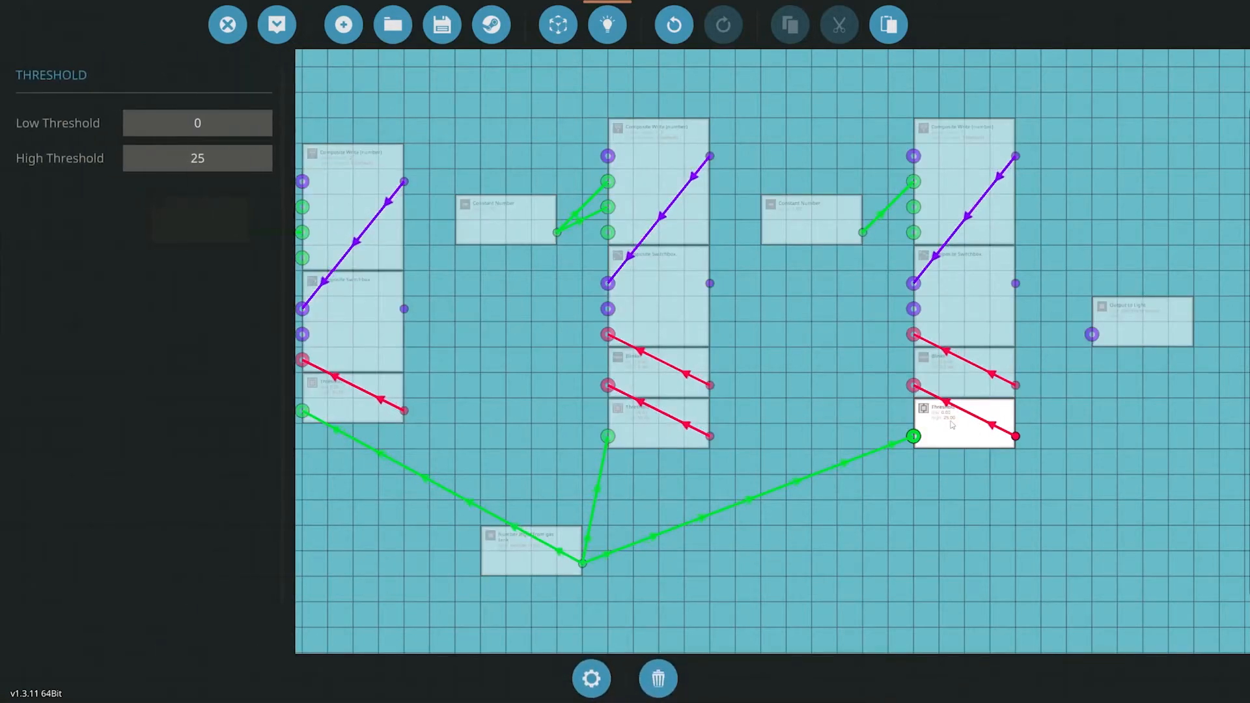
pyautogui.click(660, 420)
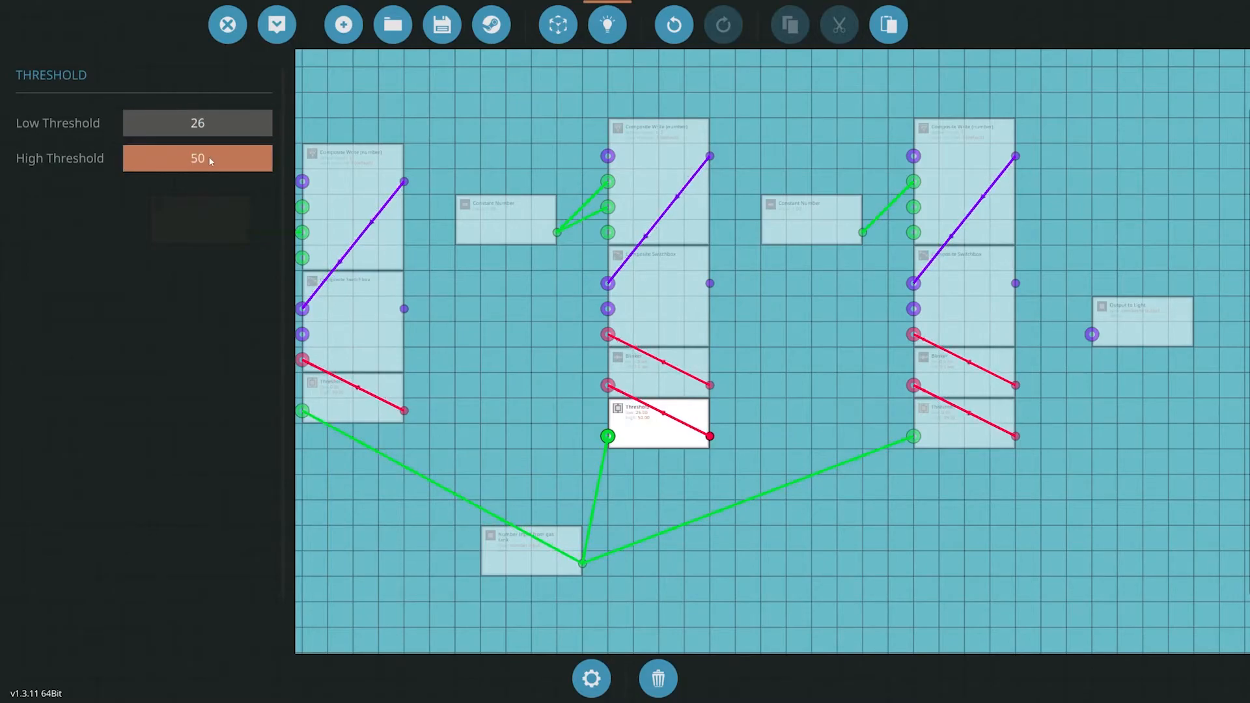
pyautogui.click(352, 396)
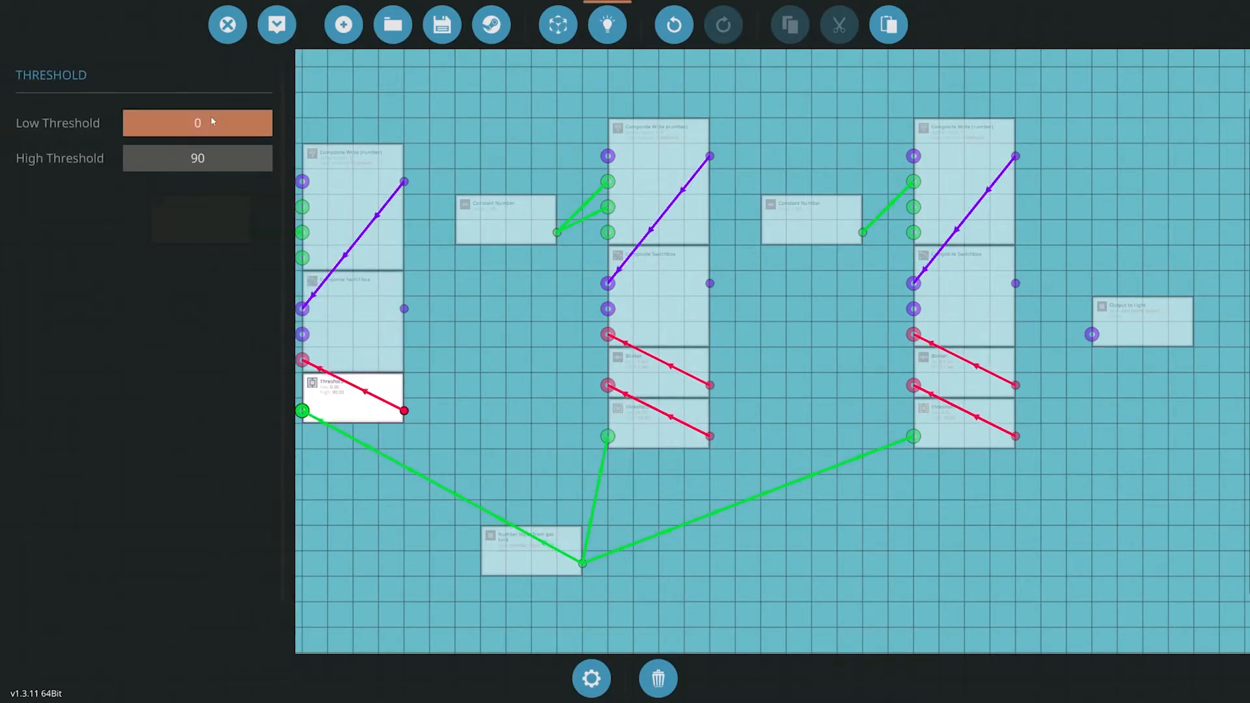
pyautogui.write('51')
pyautogui.click(196, 157)
pyautogui.write('100')
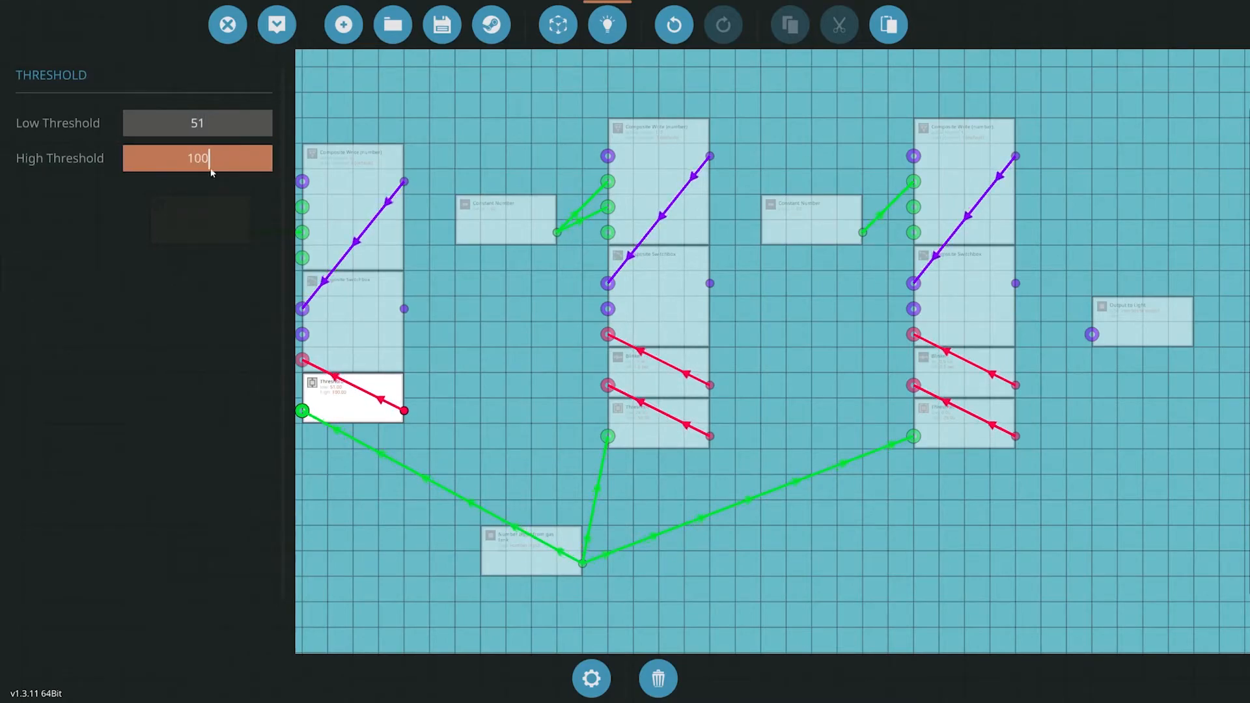
pyautogui.press('Return')
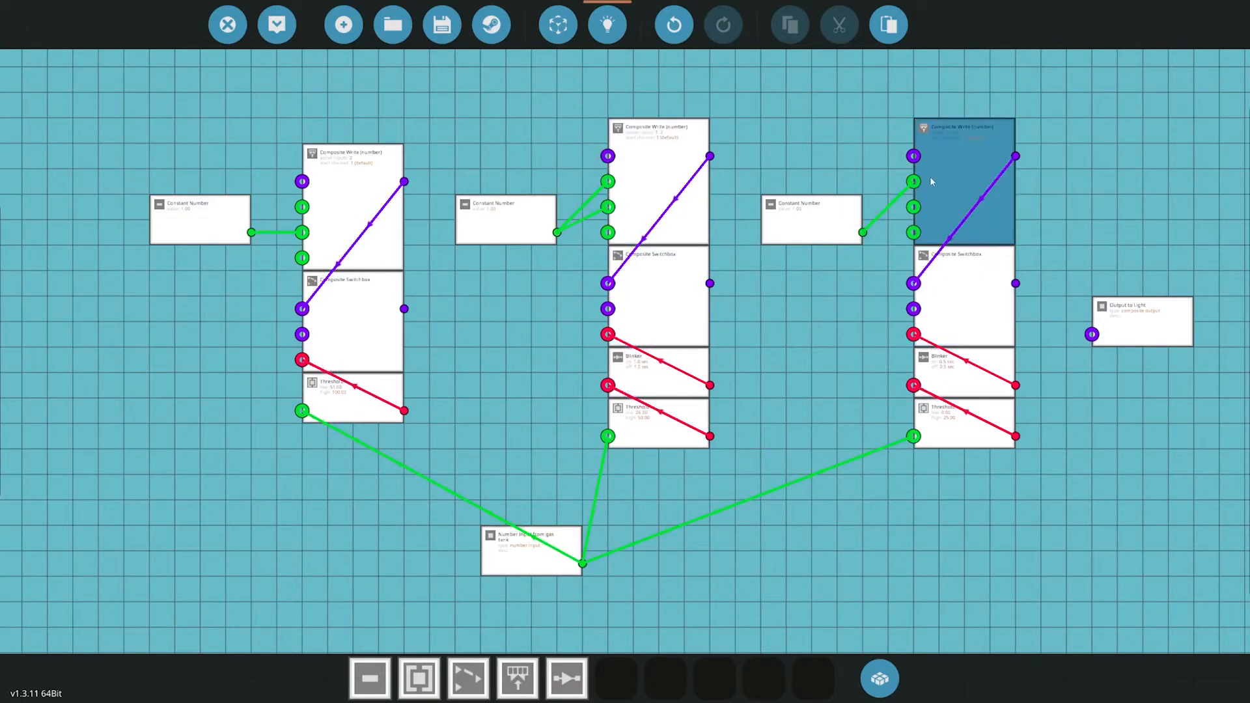
# Wire the right Constant Number into its Composite Write and check both Blinkers' timing.
pyautogui.moveTo(914, 206); pyautogui.dragTo(913, 181)
pyautogui.click(980, 384)
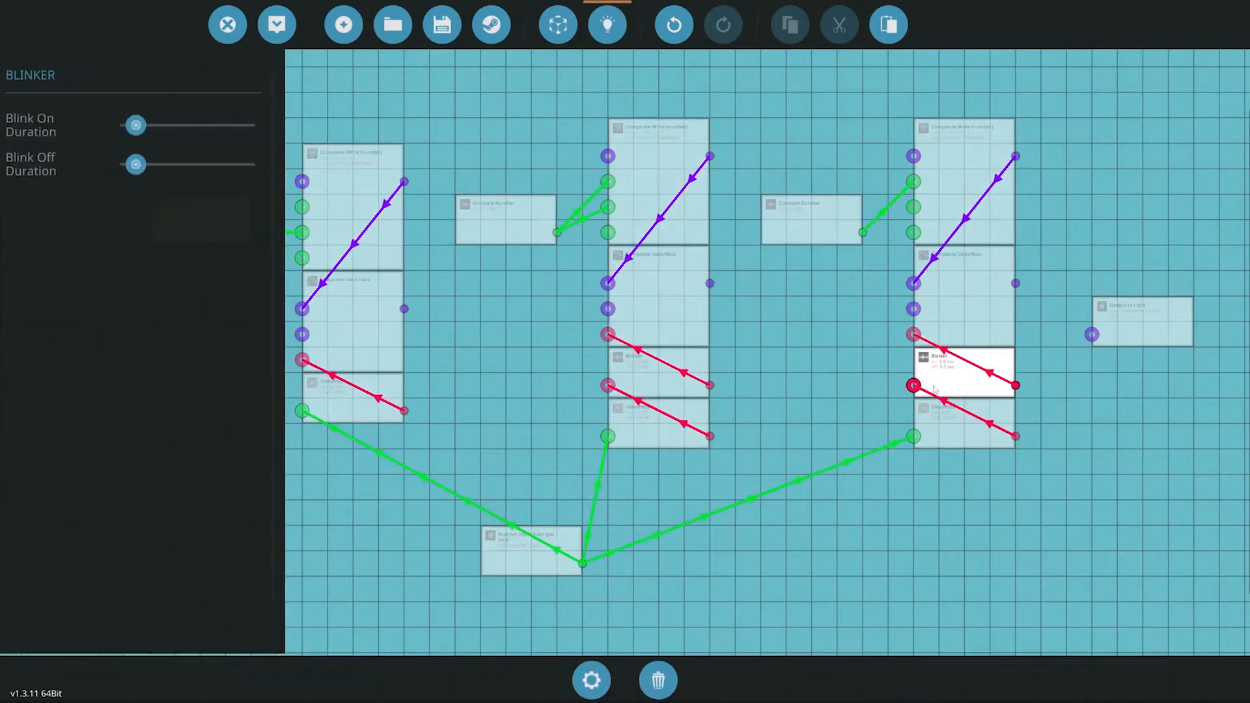
pyautogui.click(678, 384)
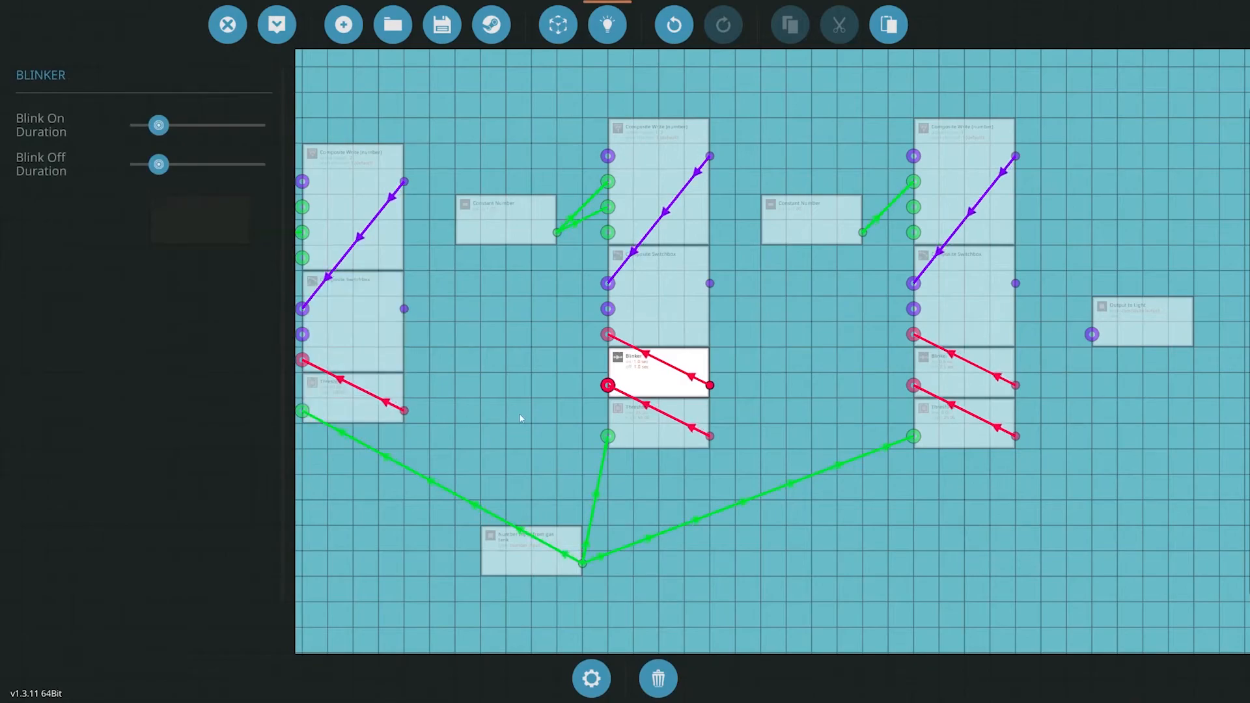
pyautogui.press('Escape')
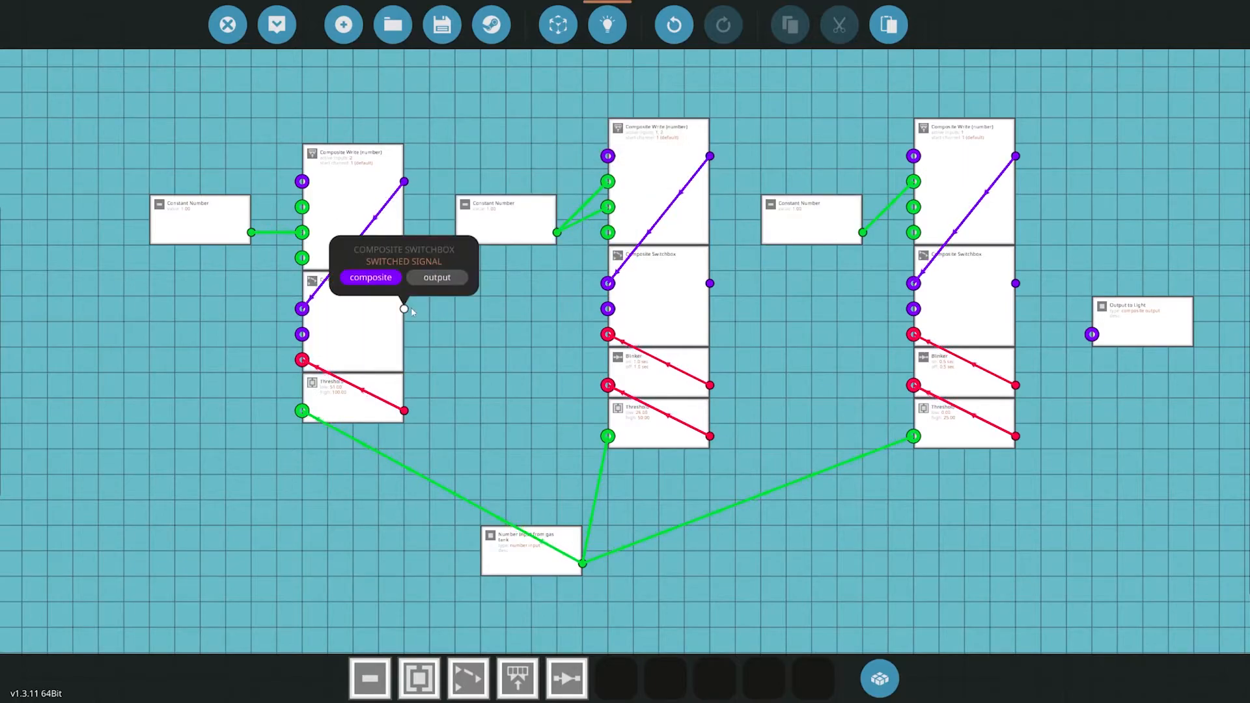
# Chain the left switchbox into the middle, middle into the right, and right into Output to Light.
pyautogui.moveTo(403, 309); pyautogui.dragTo(607, 311)
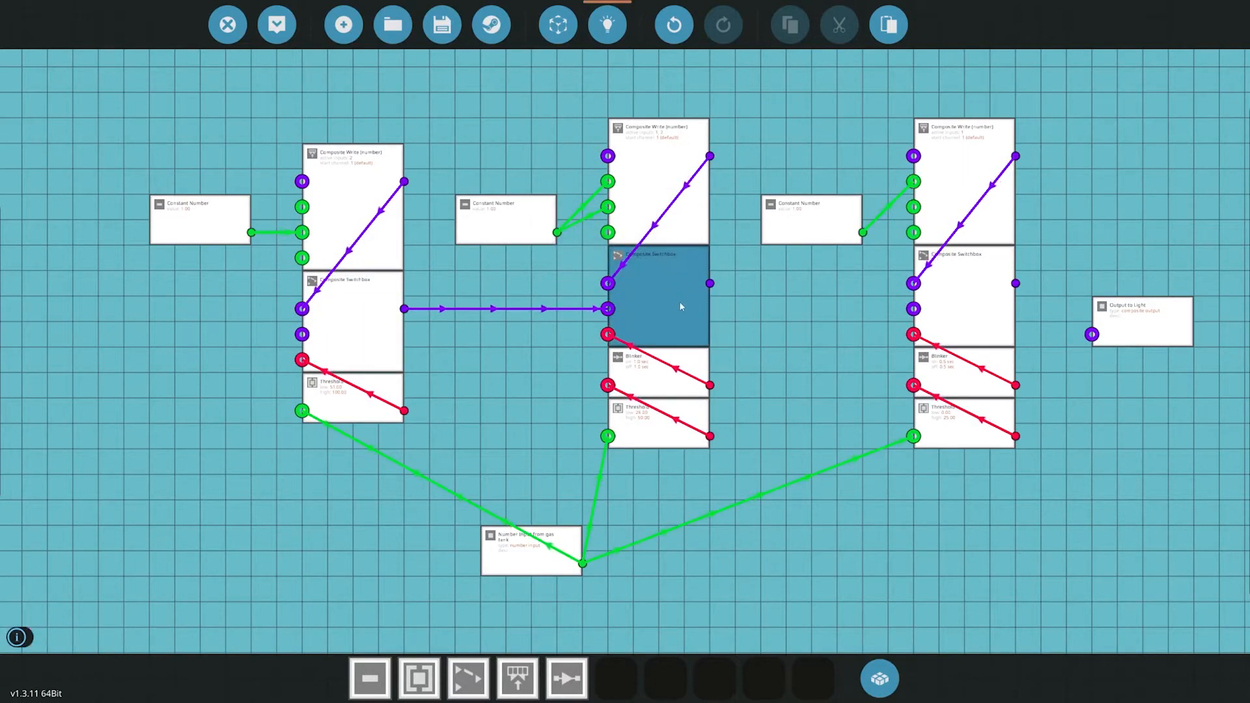
pyautogui.moveTo(711, 284); pyautogui.dragTo(914, 310)
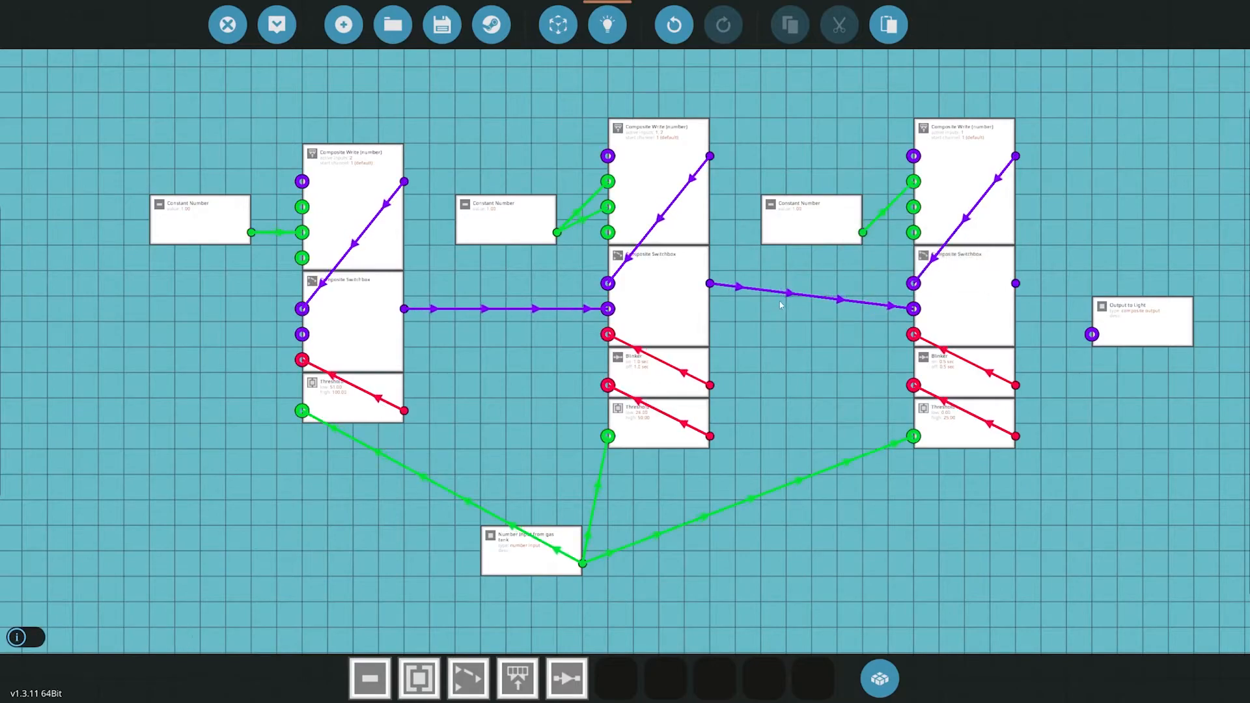
pyautogui.moveTo(1015, 284); pyautogui.dragTo(1092, 335)
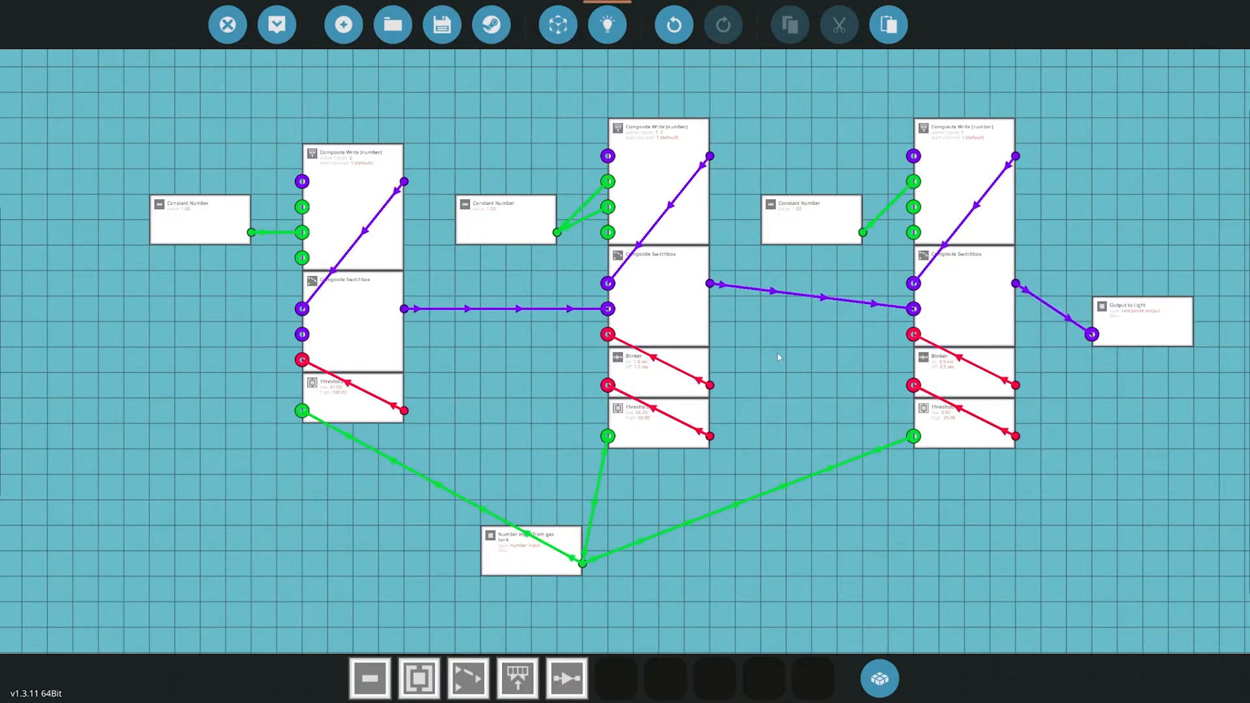
# Save over the existing microcontroller and update it on the quadcopter.
pyautogui.click(441, 24)
pyautogui.click(452, 296)
pyautogui.click(674, 517)
pyautogui.click(280, 20)
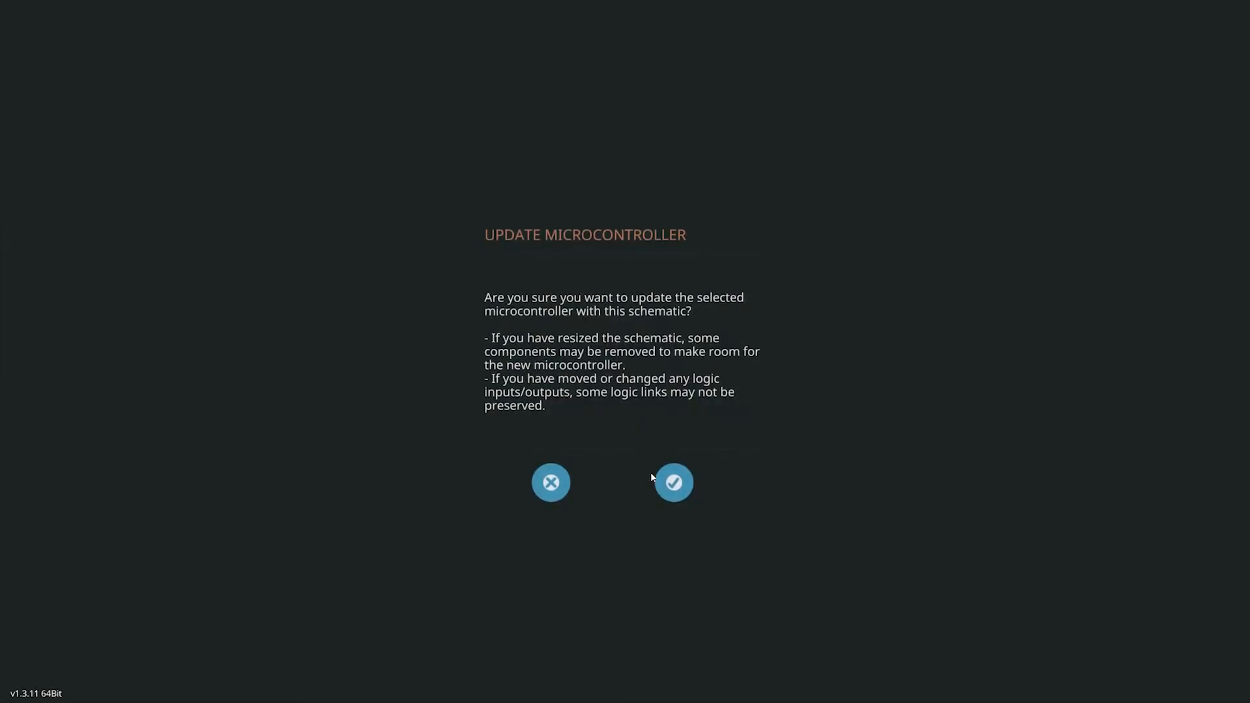
pyautogui.click(672, 482)
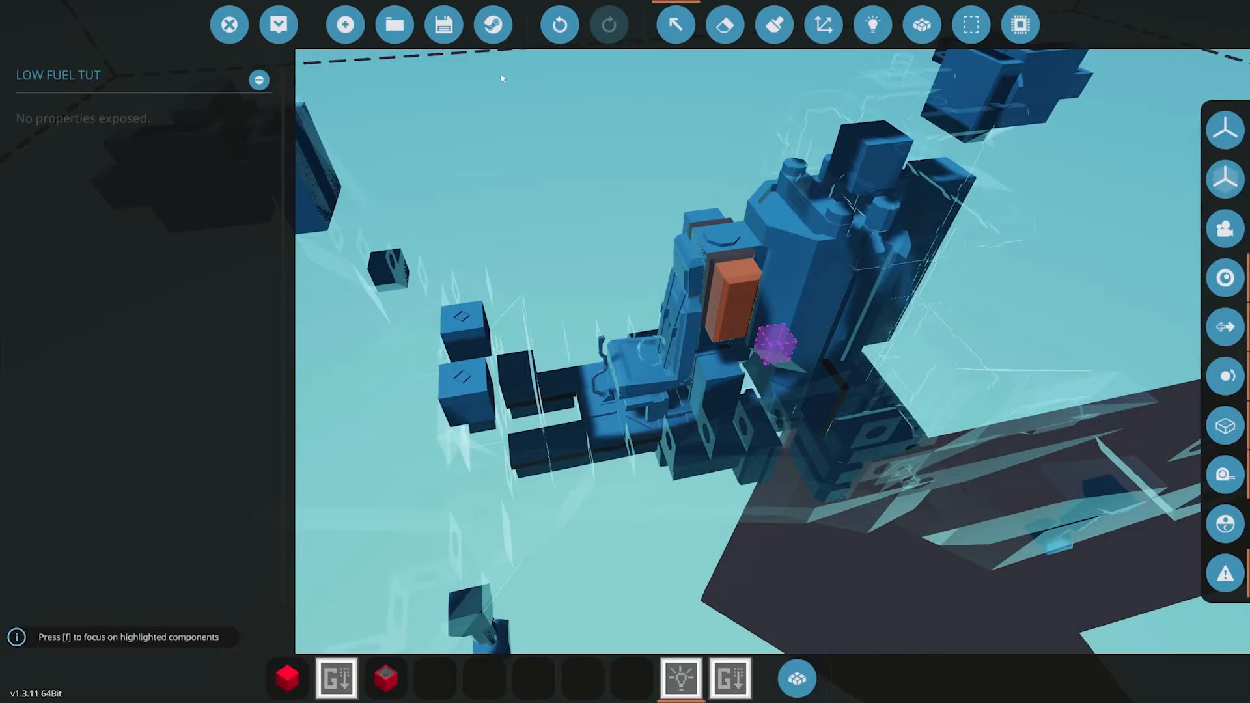
# Spawn the quadcopter, sit in the cockpit and run the engine to watch the lights change as fuel drops.
pyautogui.click(494, 24)
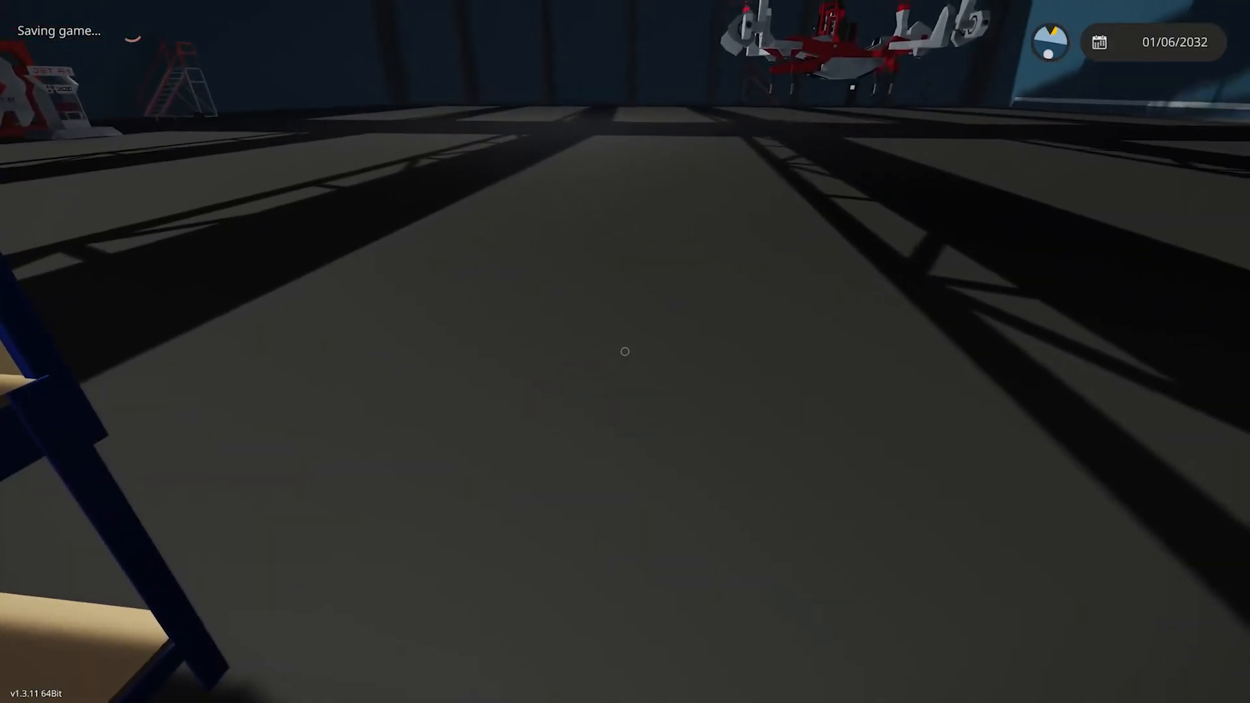
pyautogui.press('w')
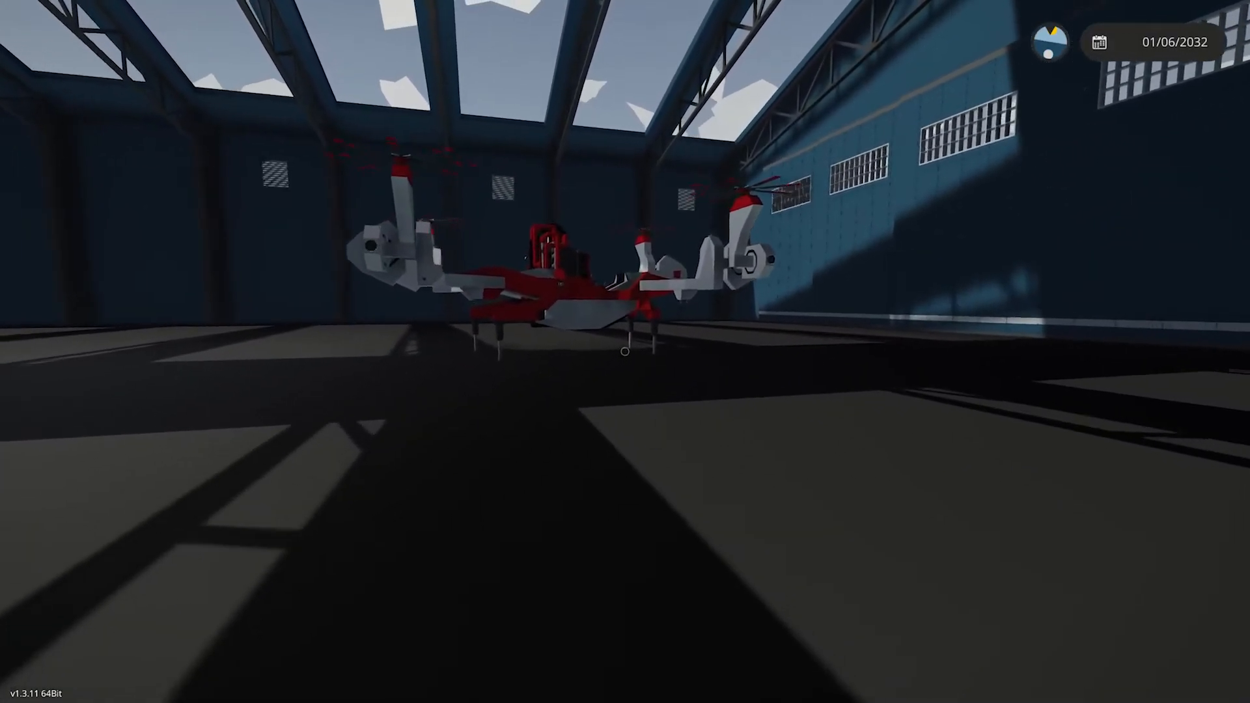
pyautogui.press('w')
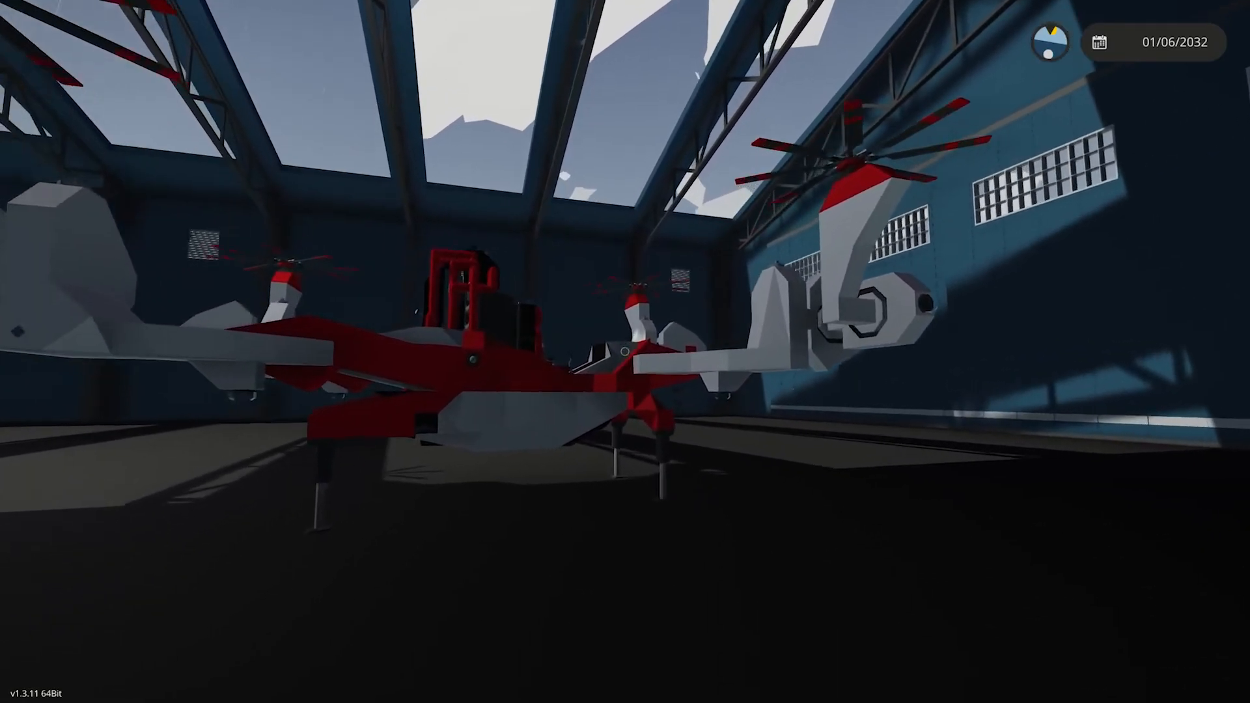
pyautogui.press('w')
pyautogui.press('f')
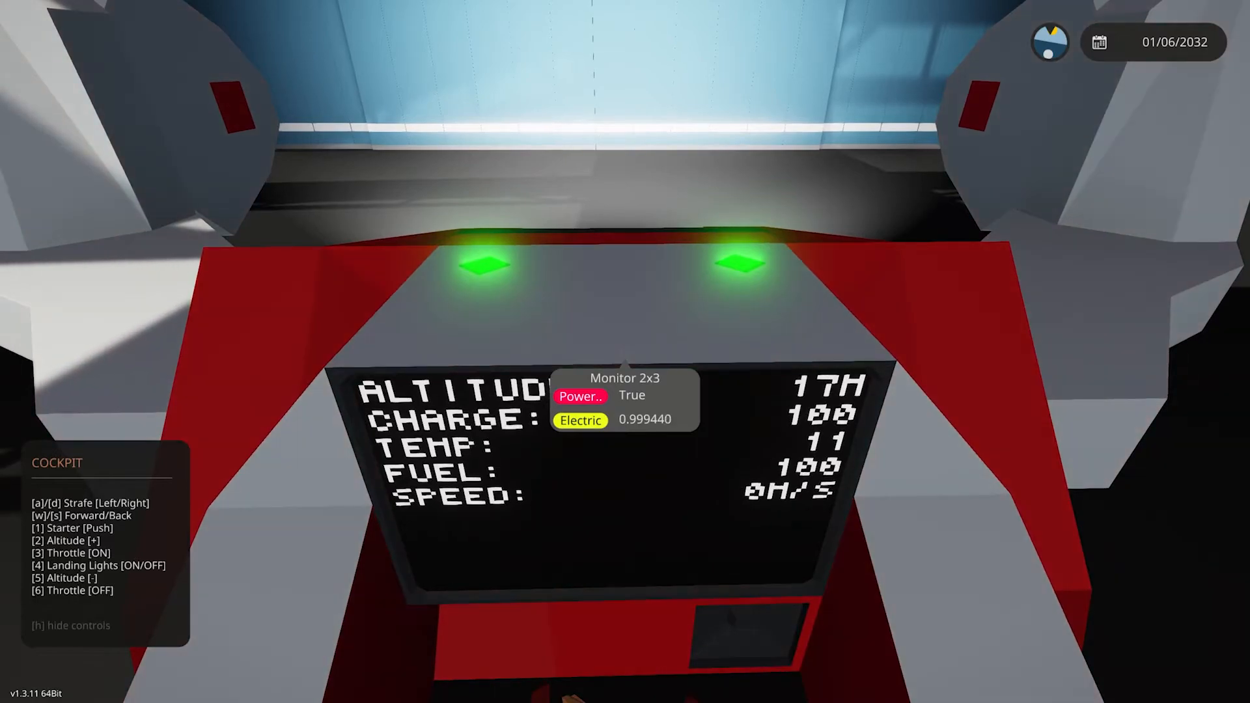
pyautogui.press('1')
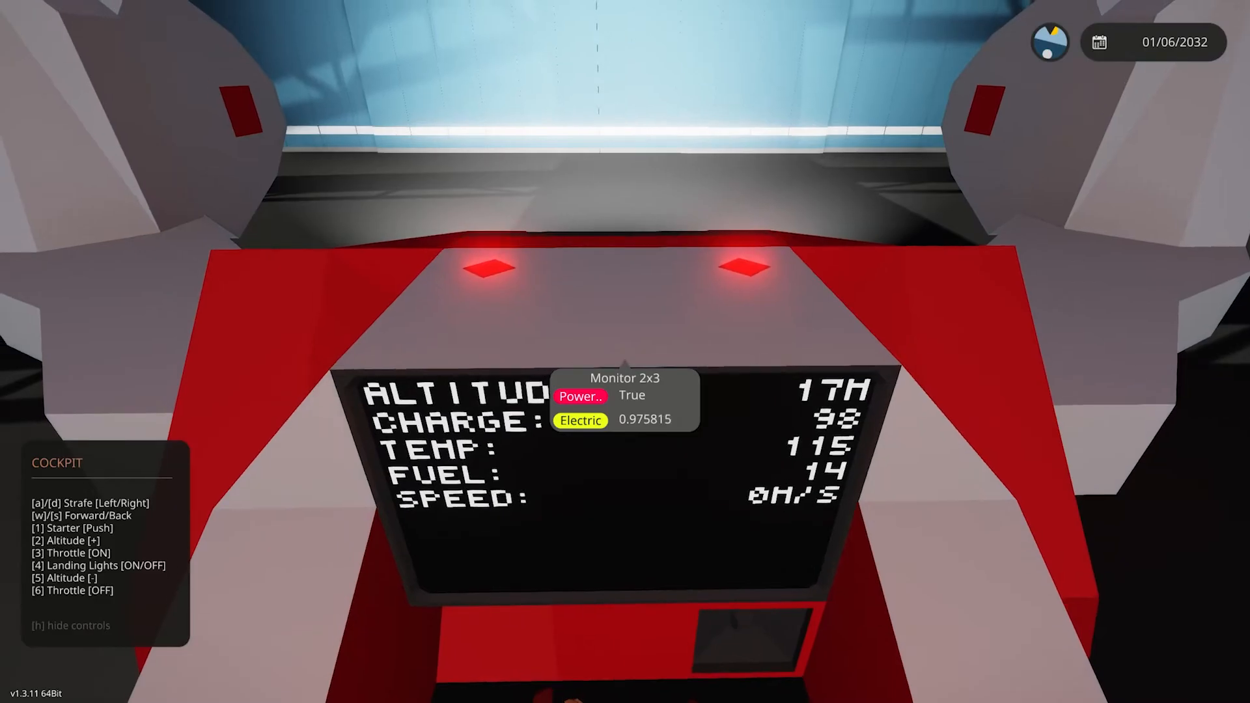
pyautogui.press('w')
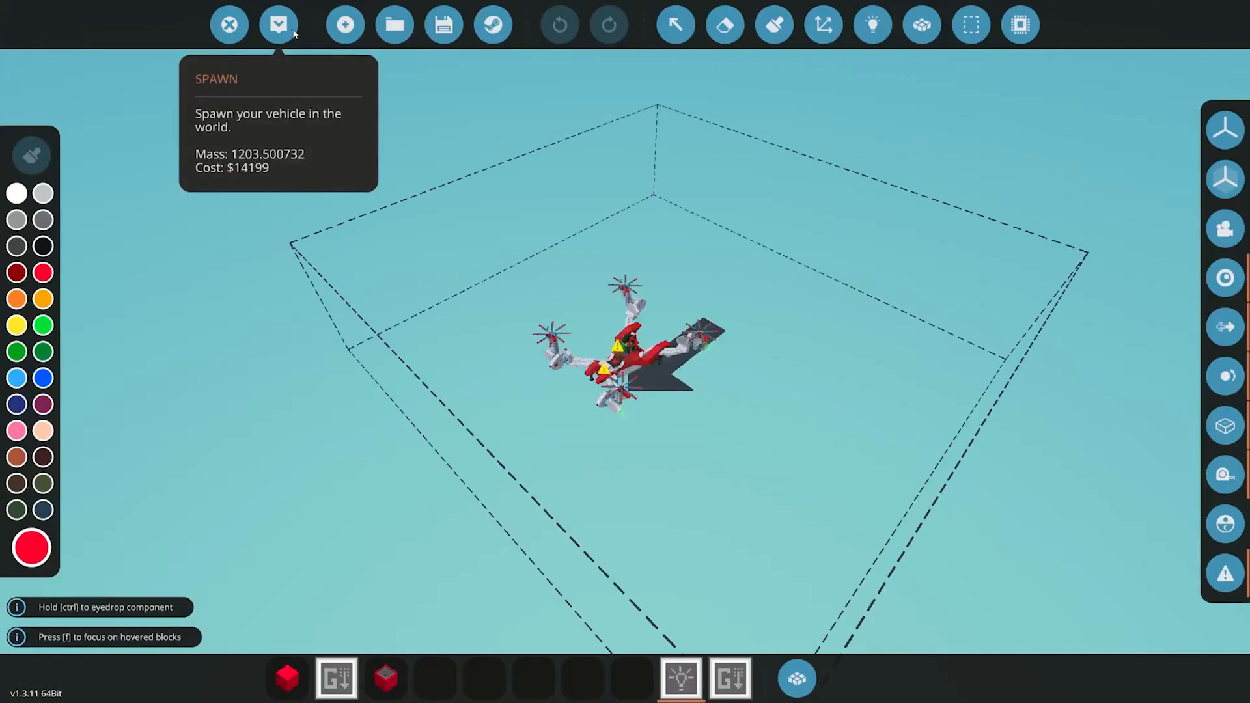
pyautogui.scroll(6, 644, 390)
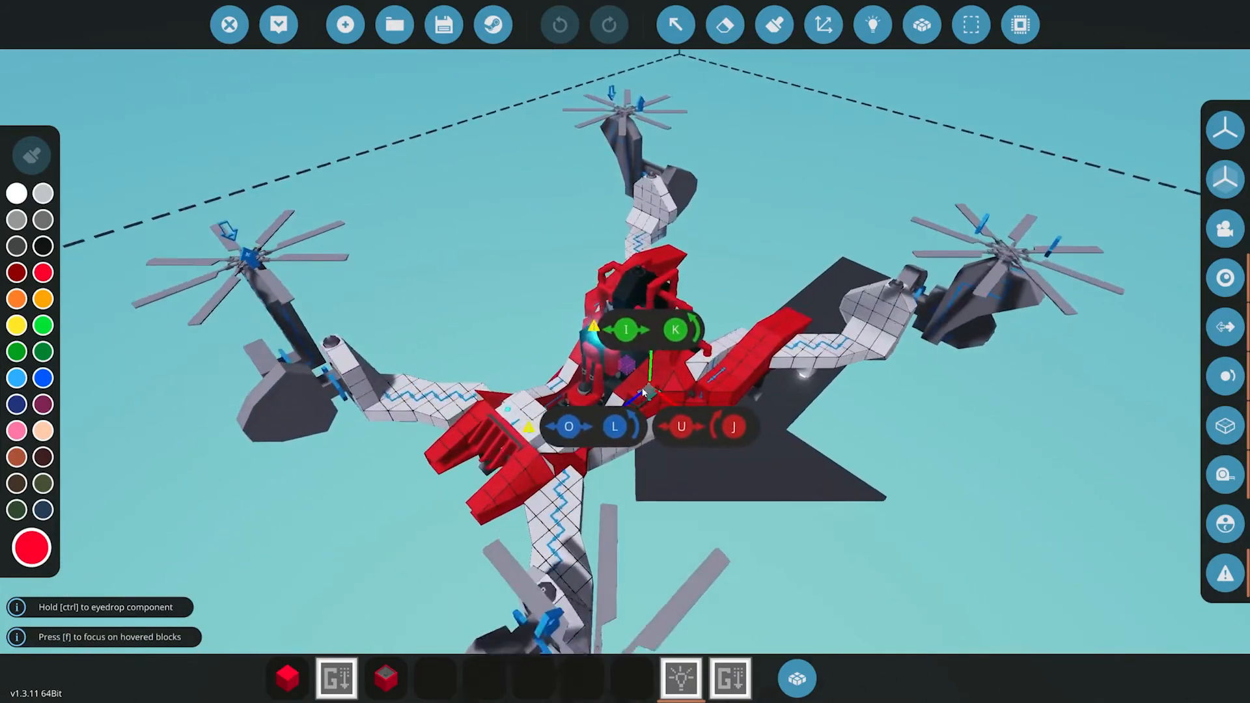
# Orbit to the cockpit seat and select the buzzer to show its Warning 3 sound settings.
pyautogui.moveTo(642, 387)
pyautogui.mouseDown()
pyautogui.moveTo(633, 369)
pyautogui.moveTo(646, 415)
pyautogui.mouseUp()
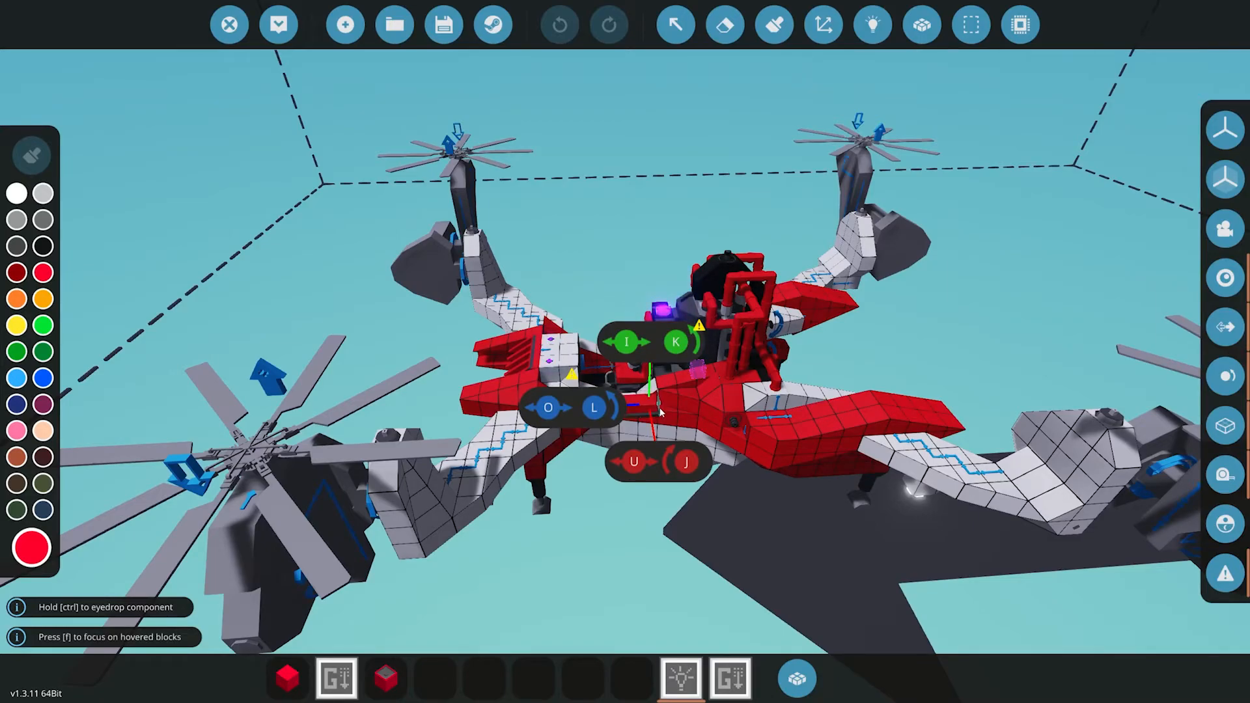
pyautogui.scroll(4, 659, 416)
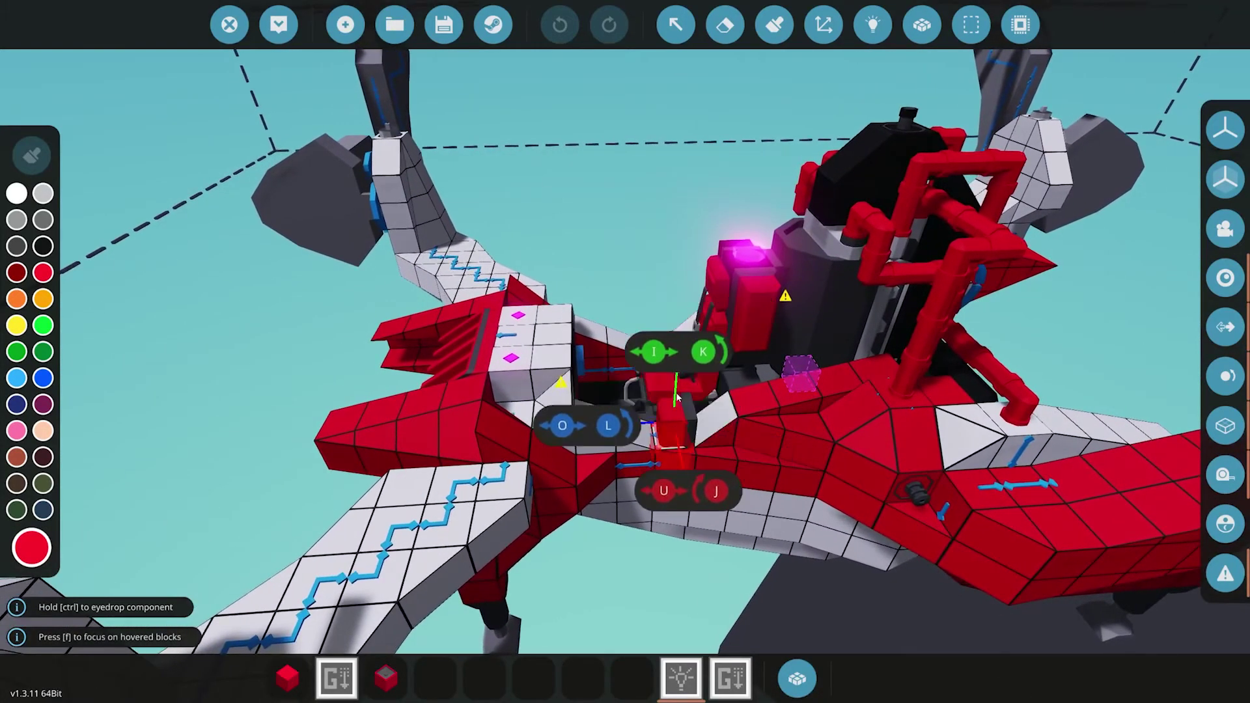
pyautogui.moveTo(676, 396); pyautogui.dragTo(661, 158)
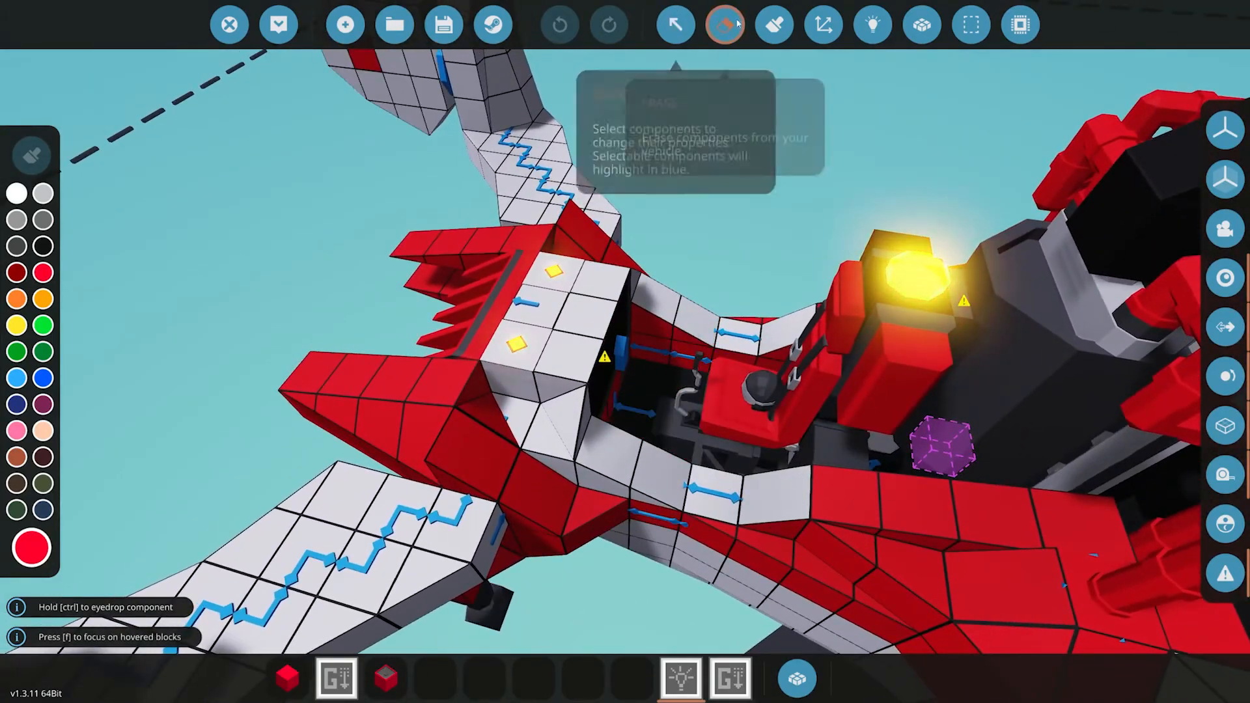
pyautogui.click(673, 384)
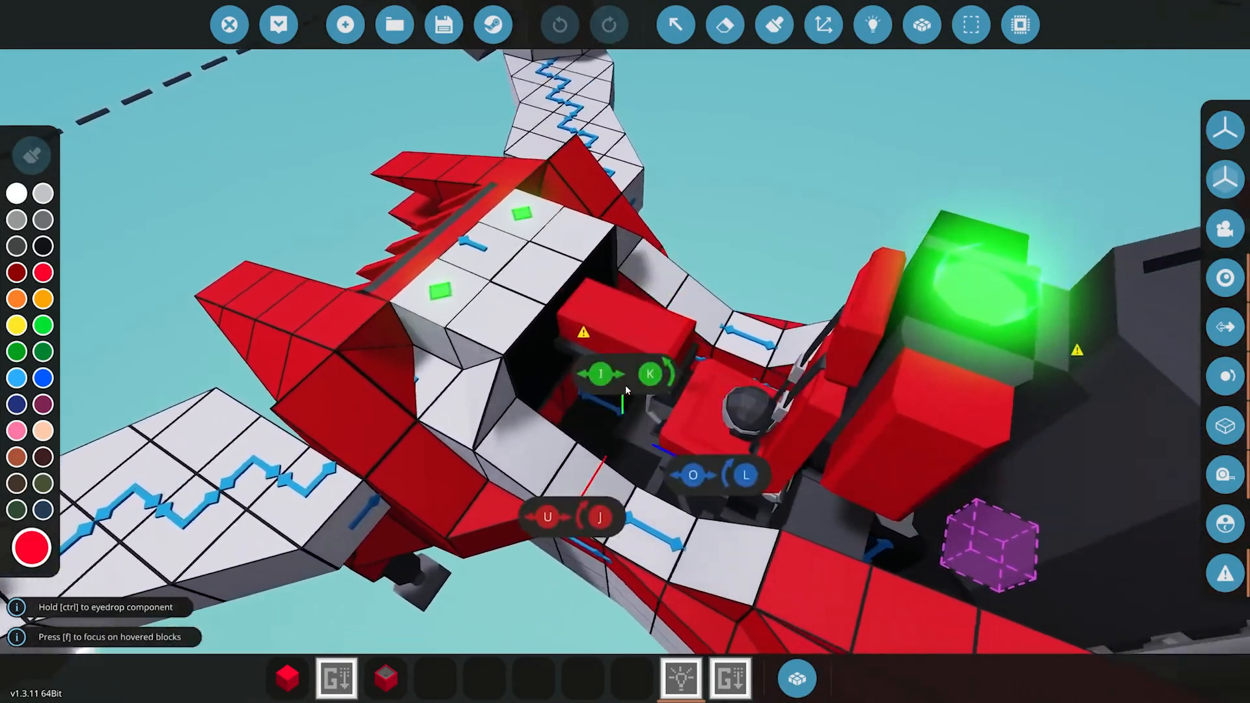
pyautogui.scroll(5, 645, 384)
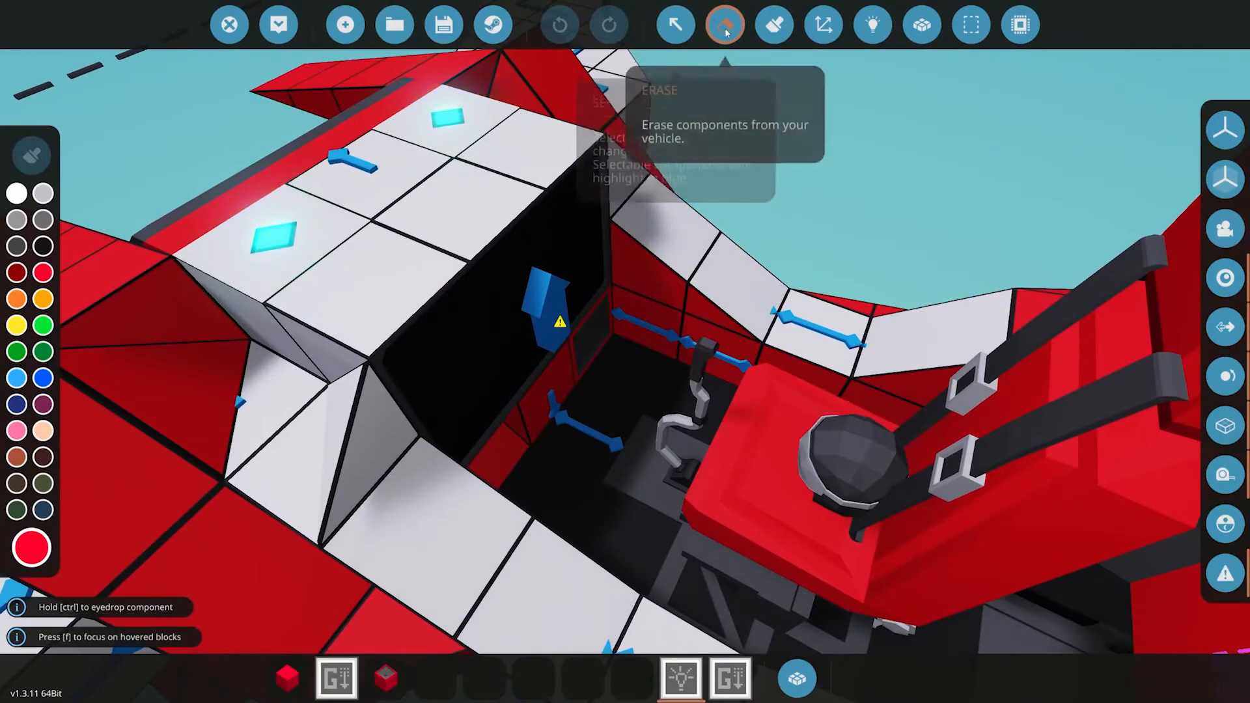
pyautogui.click(675, 25)
pyautogui.click(597, 318)
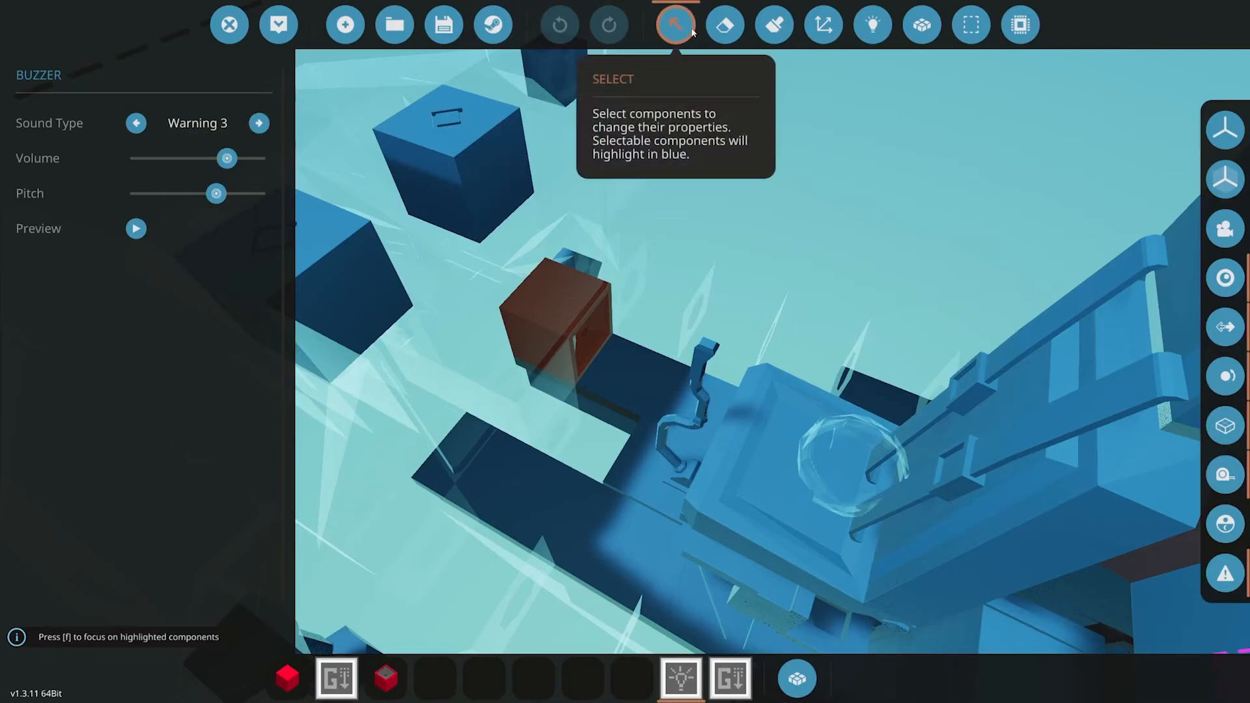
# View the buzzer's electric, composite and number/on-off logic links in Logic mode.
pyautogui.click(873, 25)
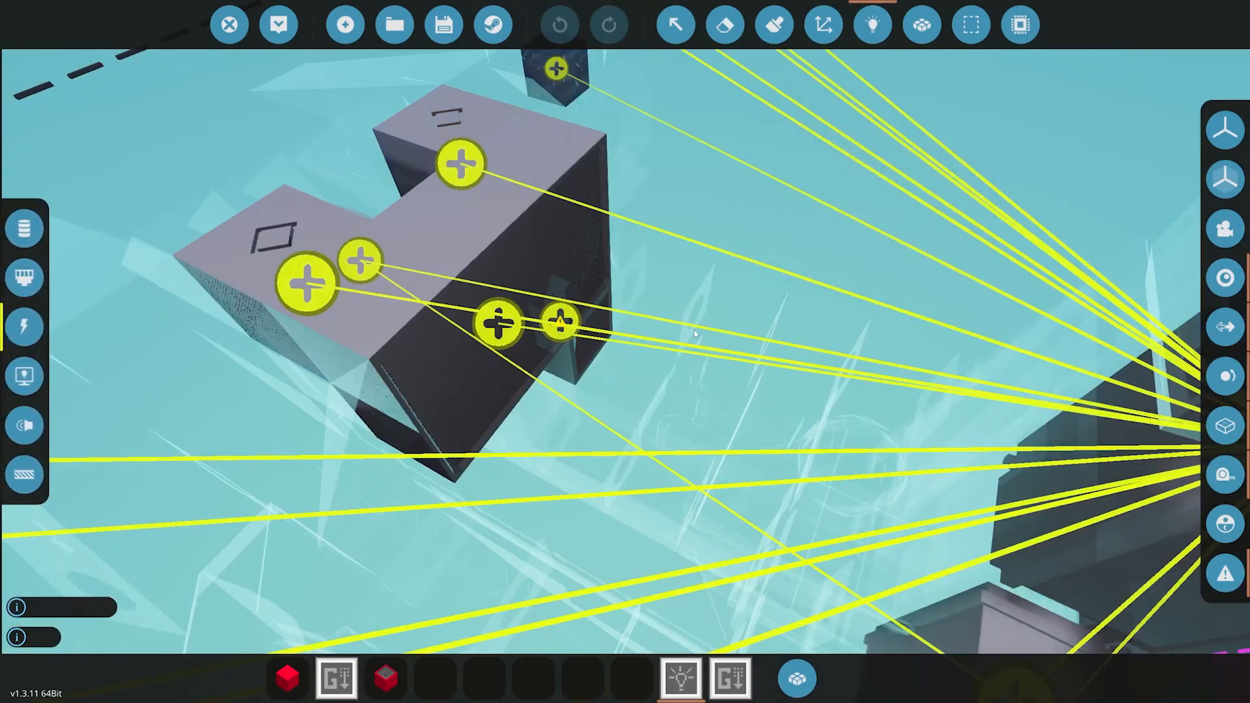
pyautogui.press('w')
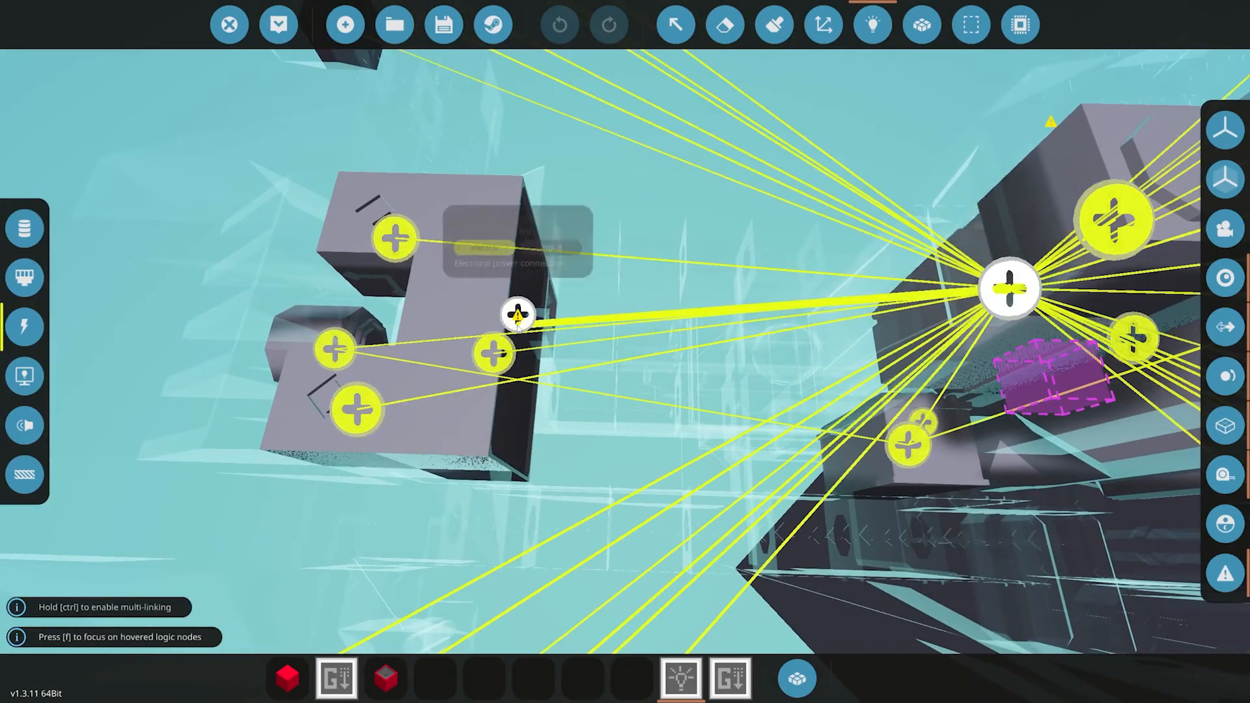
pyautogui.click(24, 278)
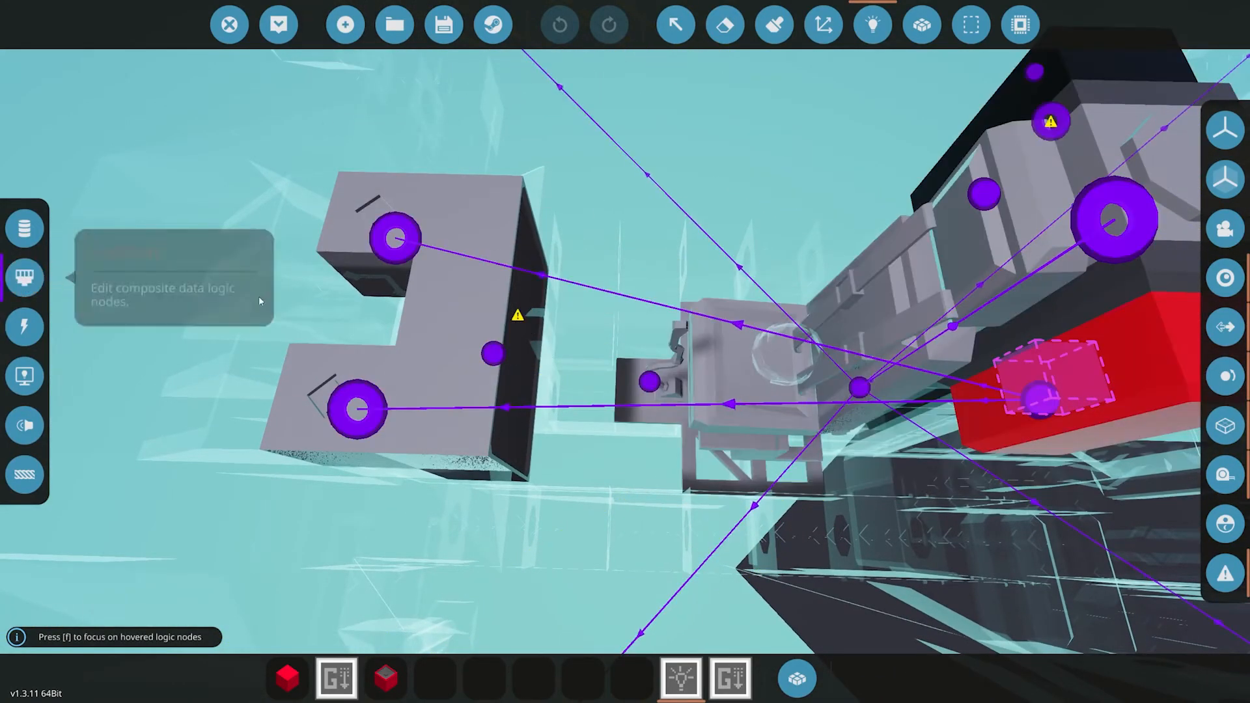
pyautogui.press('s')
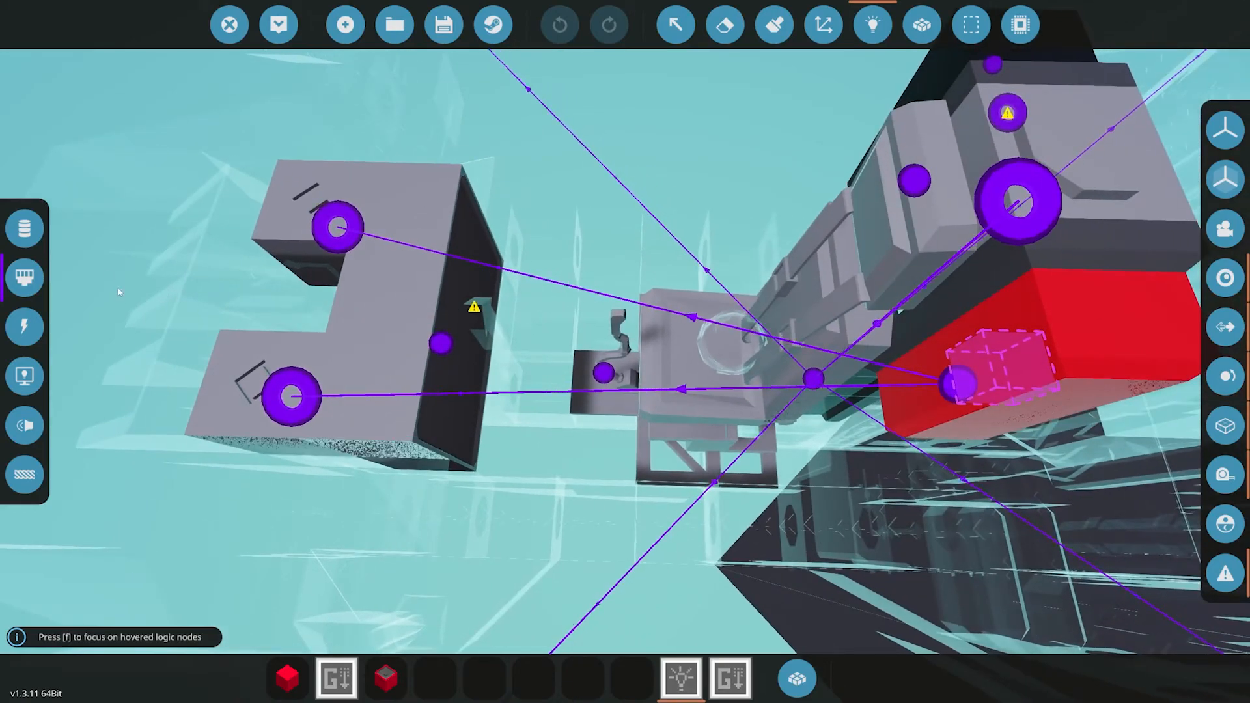
pyautogui.click(24, 229)
pyautogui.press('w')
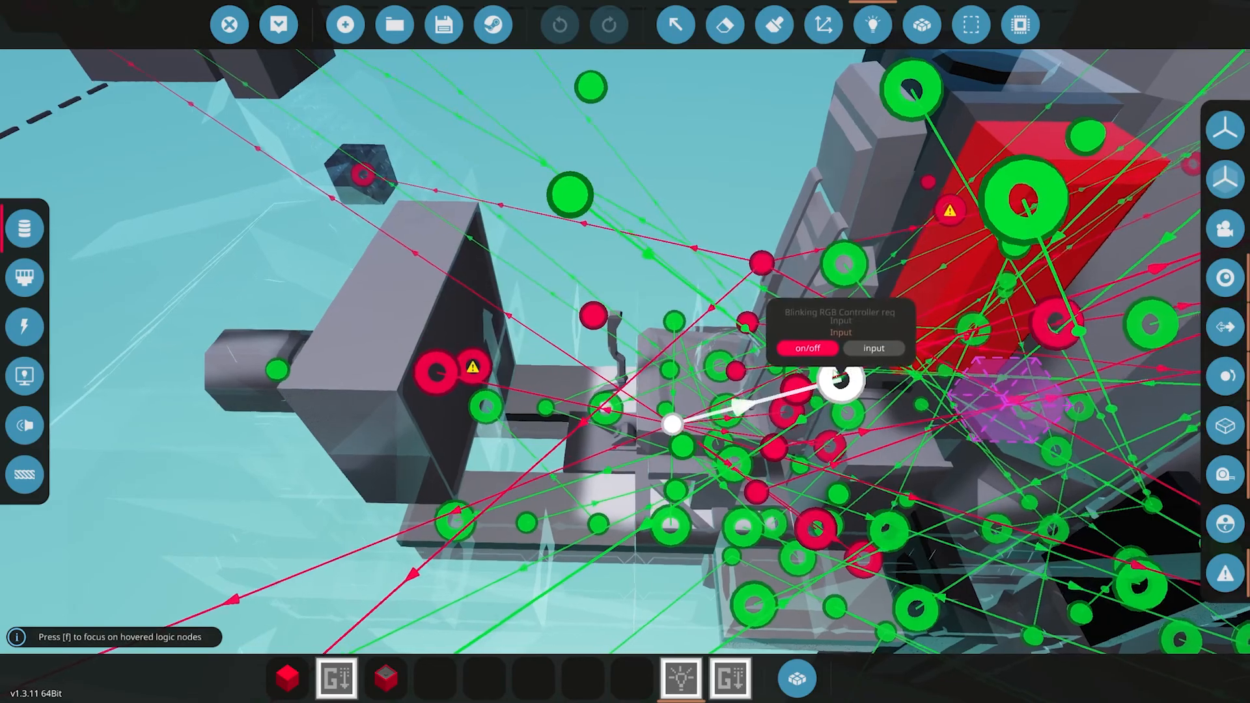
pyautogui.scroll(-2, 879, 342)
# Select the LOW FUEL TUT microcontroller and reopen it in the logic editor.
pyautogui.click(674, 24)
pyautogui.click(890, 247)
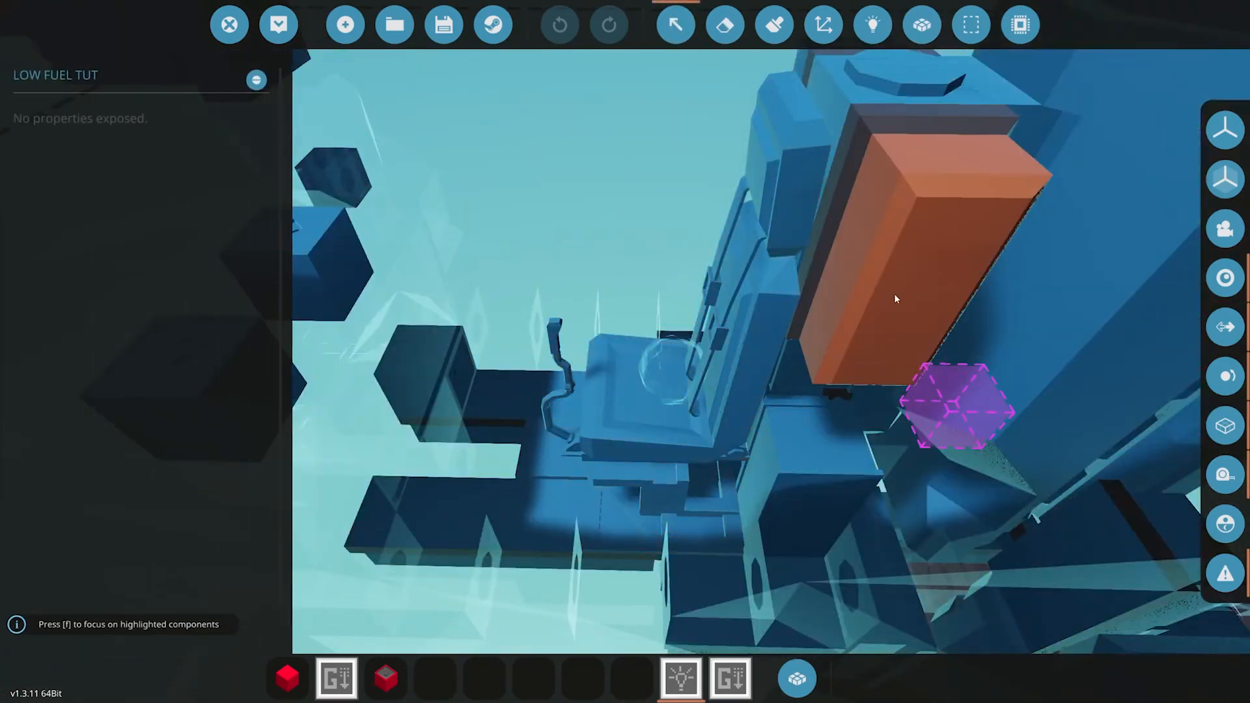
pyautogui.click(260, 78)
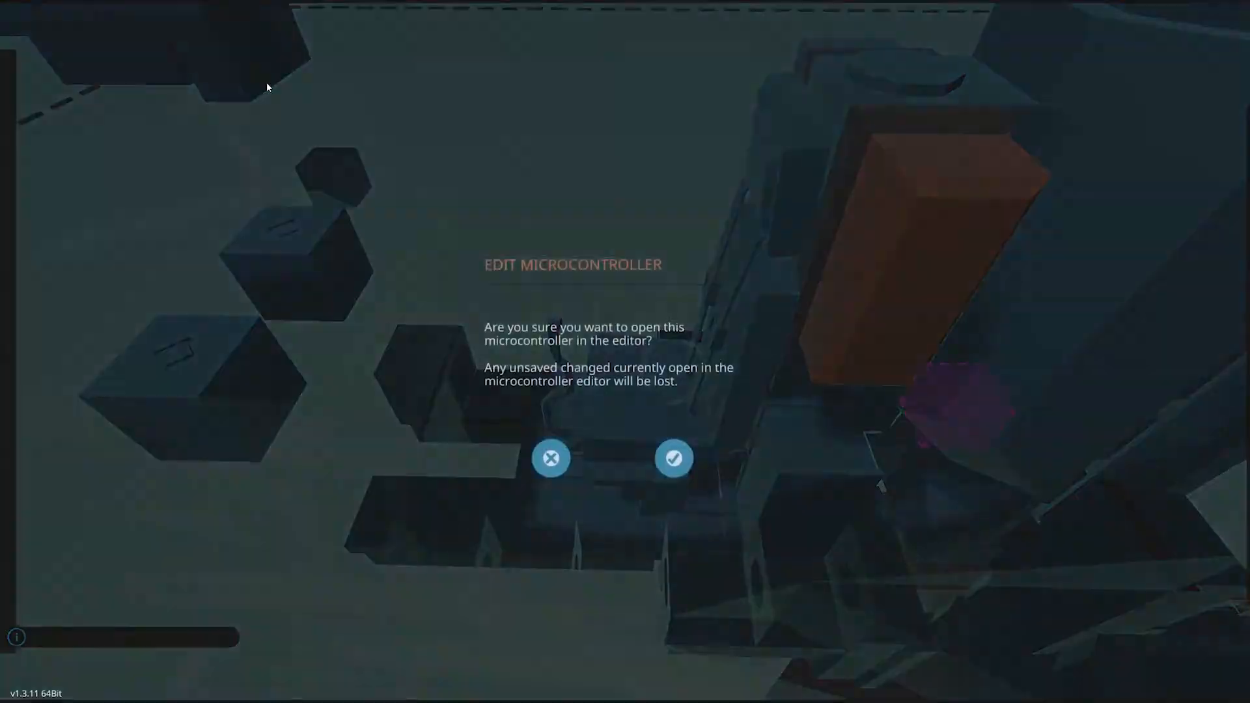
pyautogui.click(672, 449)
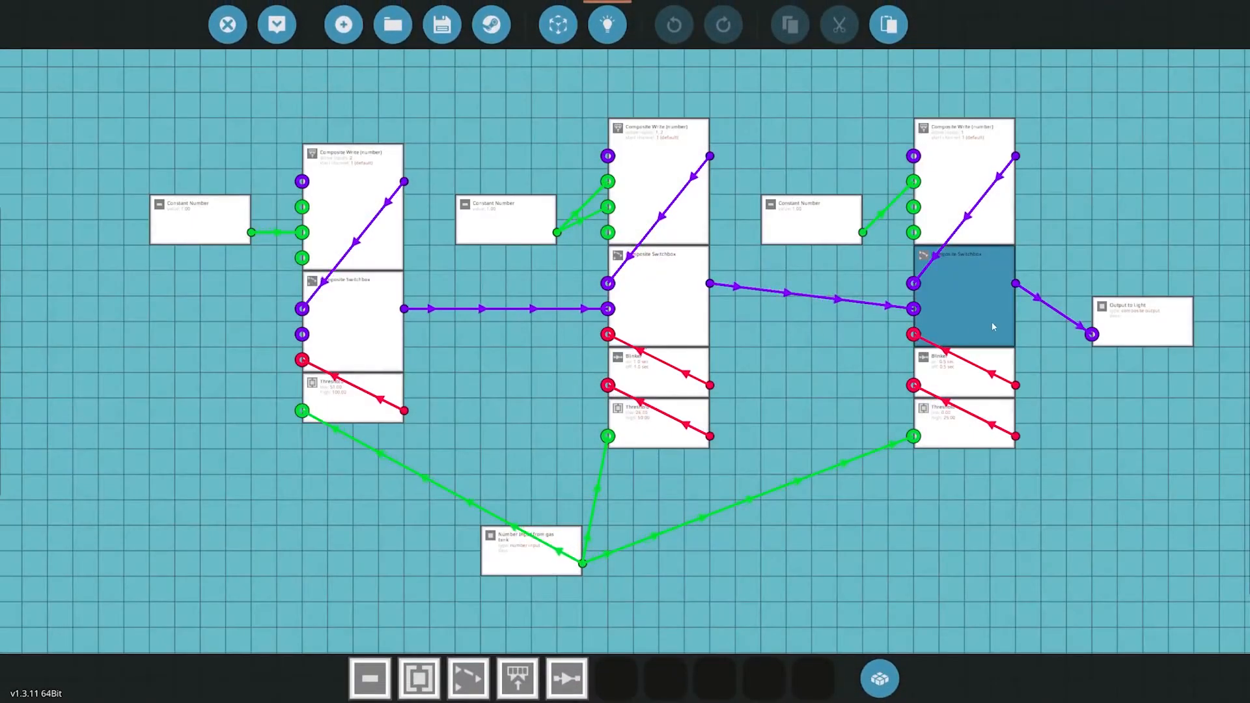
# Pan across the schematic and bring up the microcontroller's input/output node list.
pyautogui.moveTo(995, 321); pyautogui.dragTo(796, 303)
pyautogui.moveTo(590, 372); pyautogui.dragTo(686, 369)
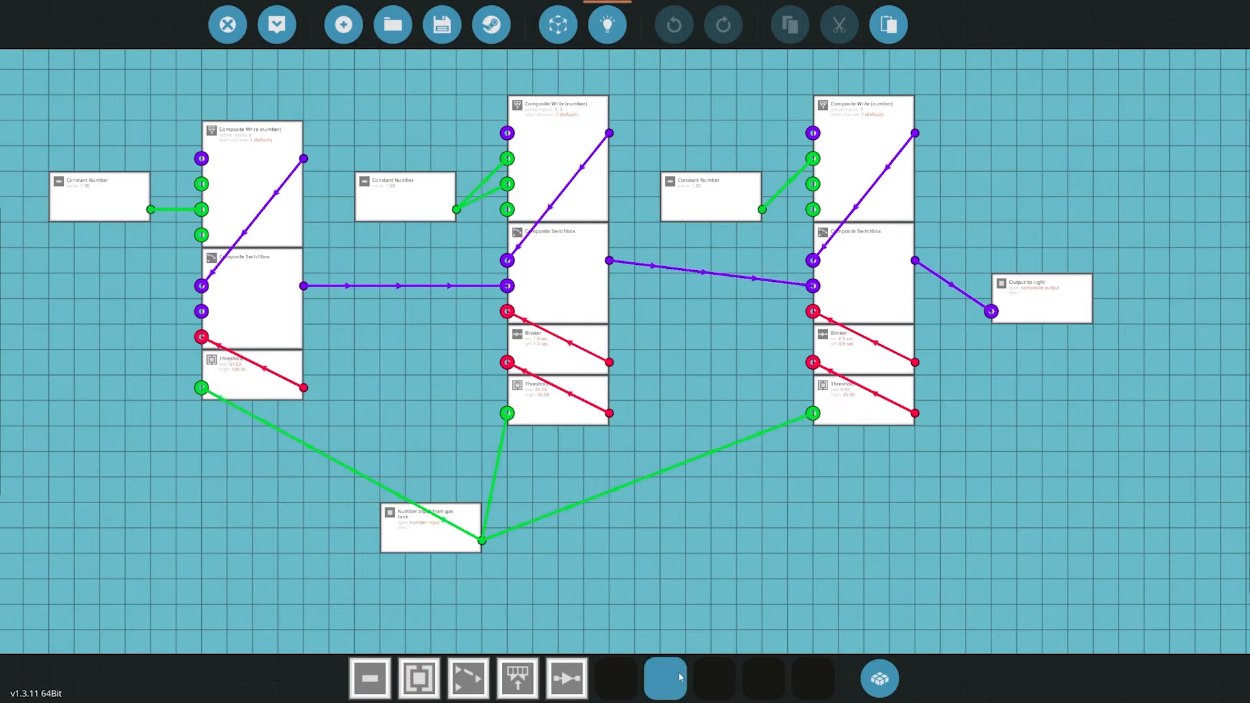
pyautogui.click(879, 679)
pyautogui.moveTo(972, 390); pyautogui.dragTo(808, 399)
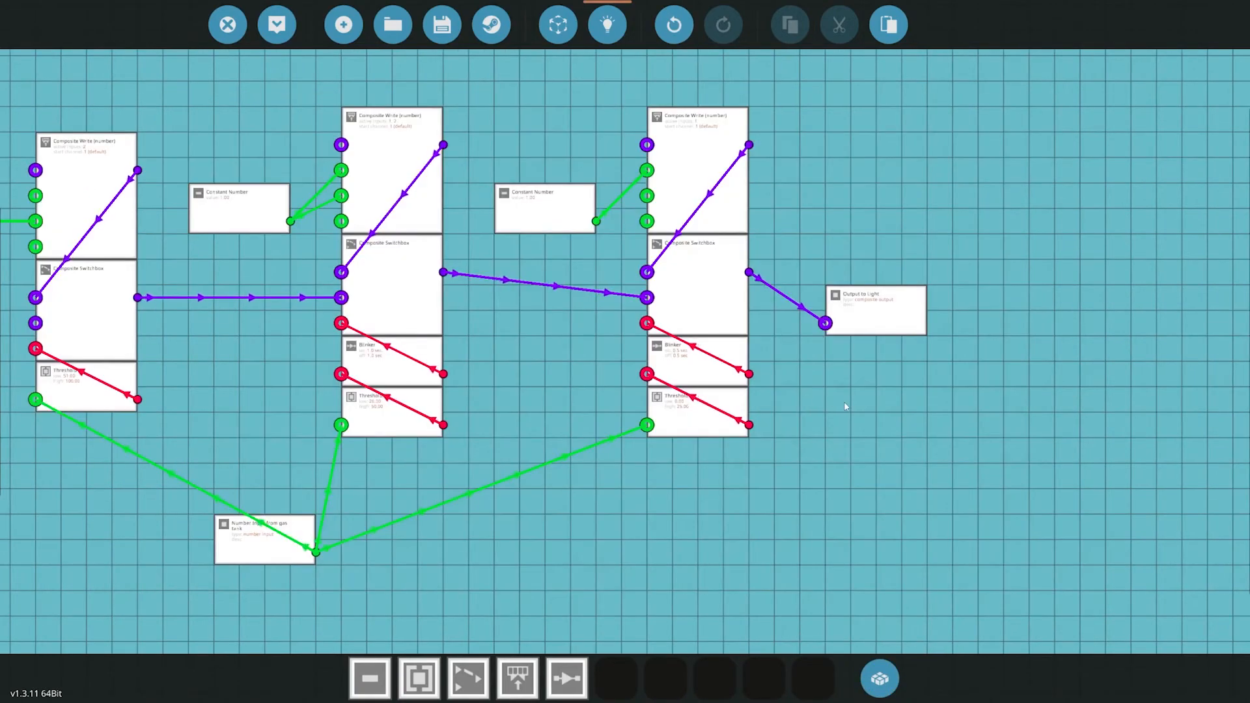
pyautogui.click(558, 24)
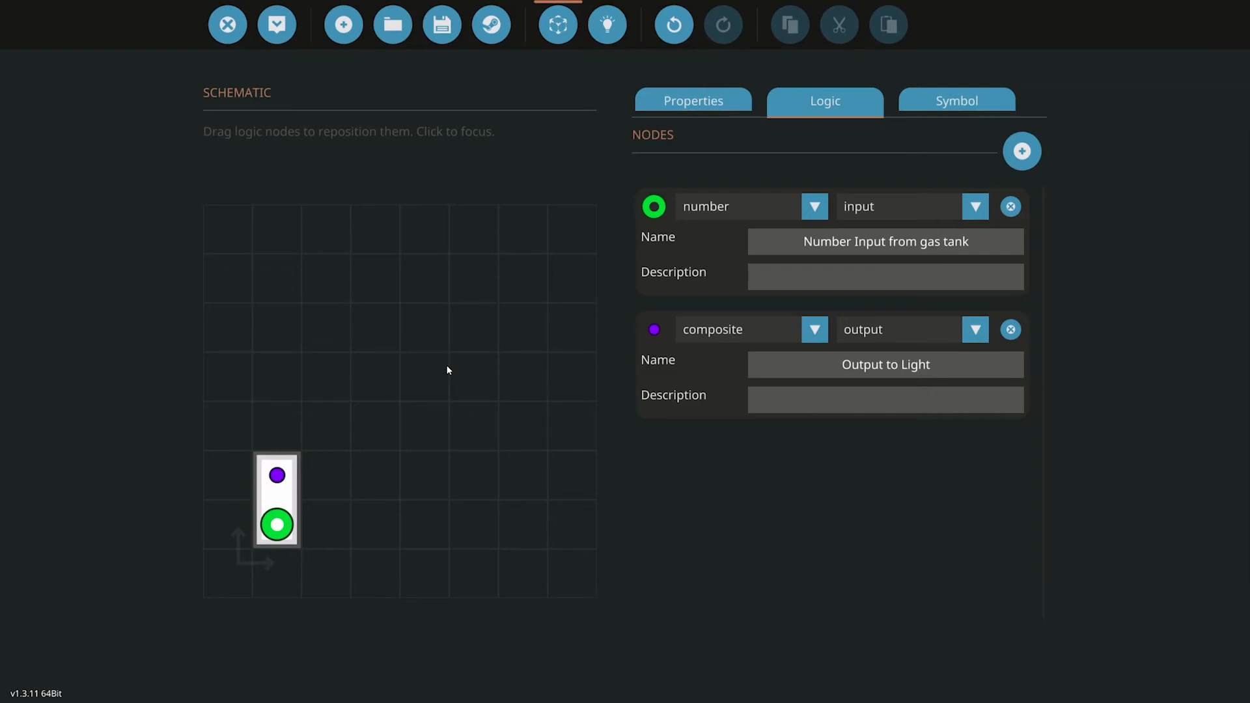
# Add an on/off output node named Audio Out with no description and raise the Length to 2.
pyautogui.click(1021, 151)
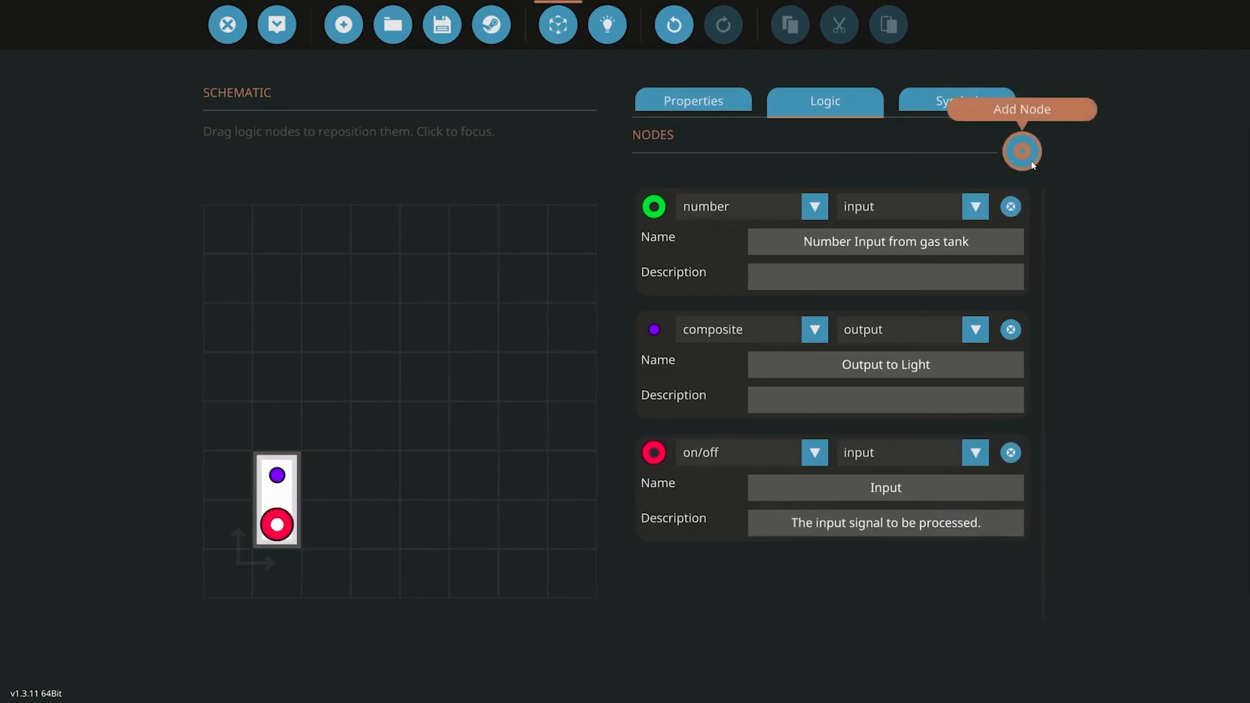
pyautogui.click(752, 451)
pyautogui.click(855, 452)
pyautogui.write('Auto Out')
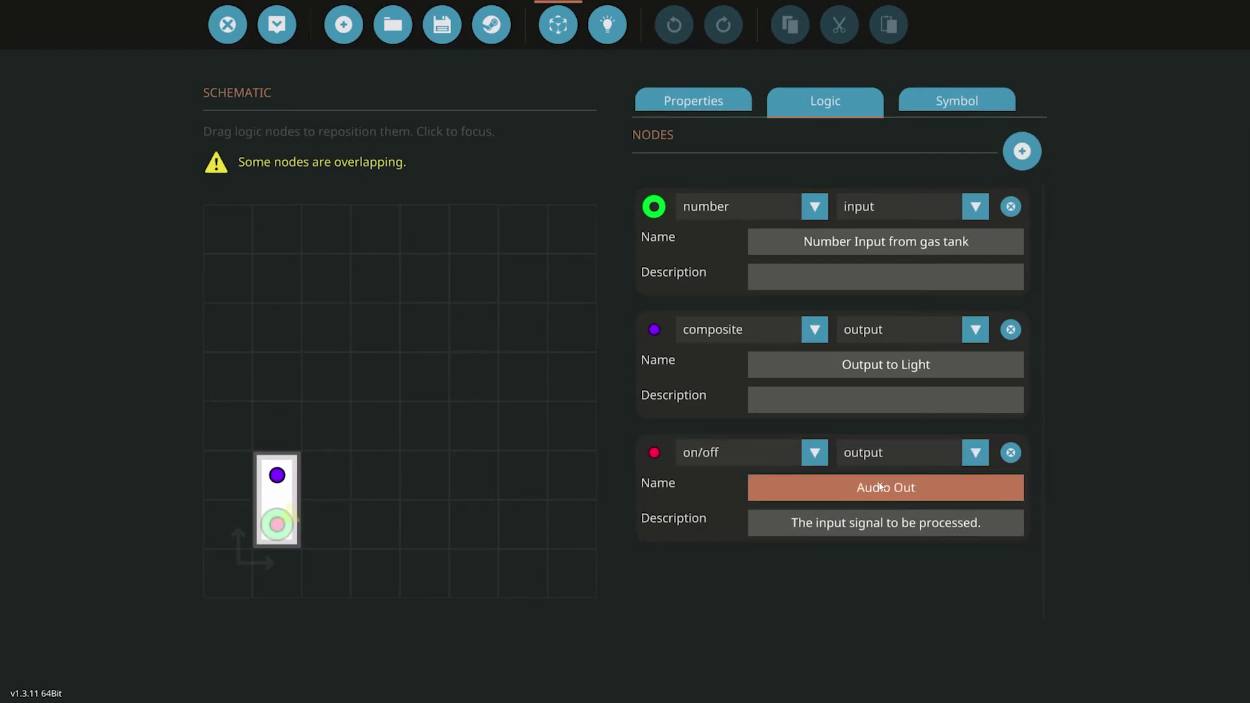
pyautogui.write('di')
pyautogui.click(867, 524)
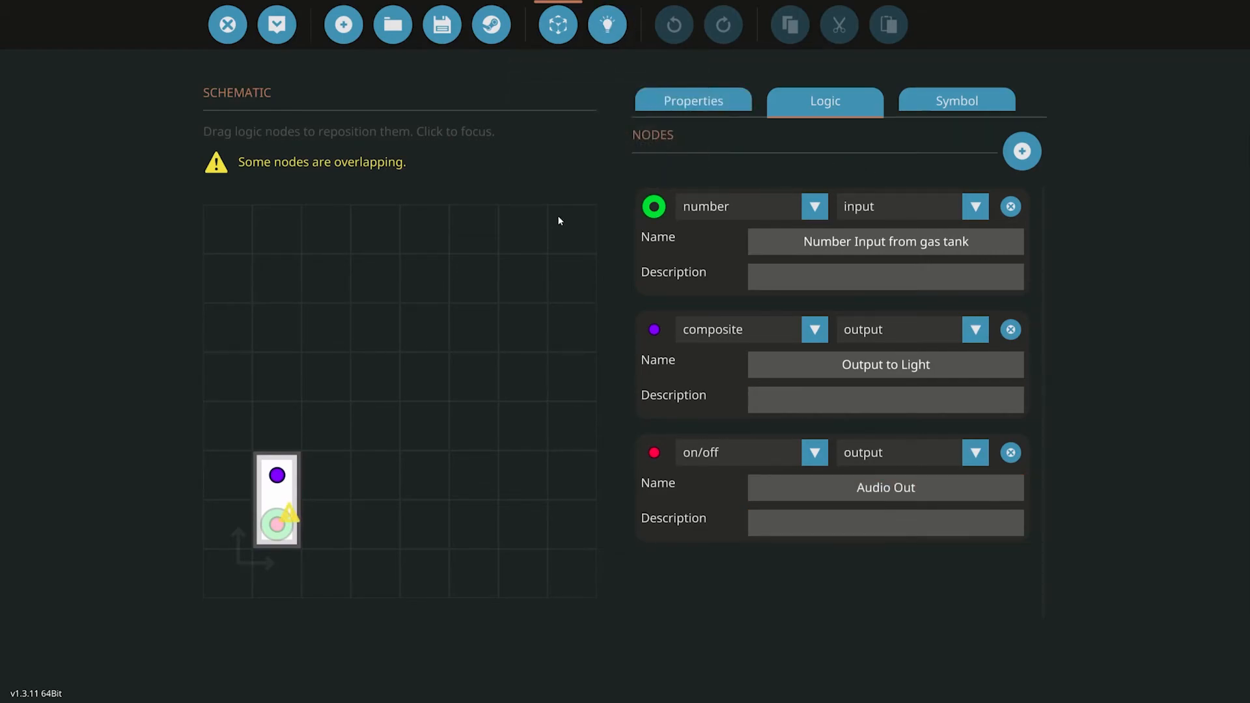
pyautogui.click(694, 100)
pyautogui.moveTo(898, 281); pyautogui.dragTo(894, 280)
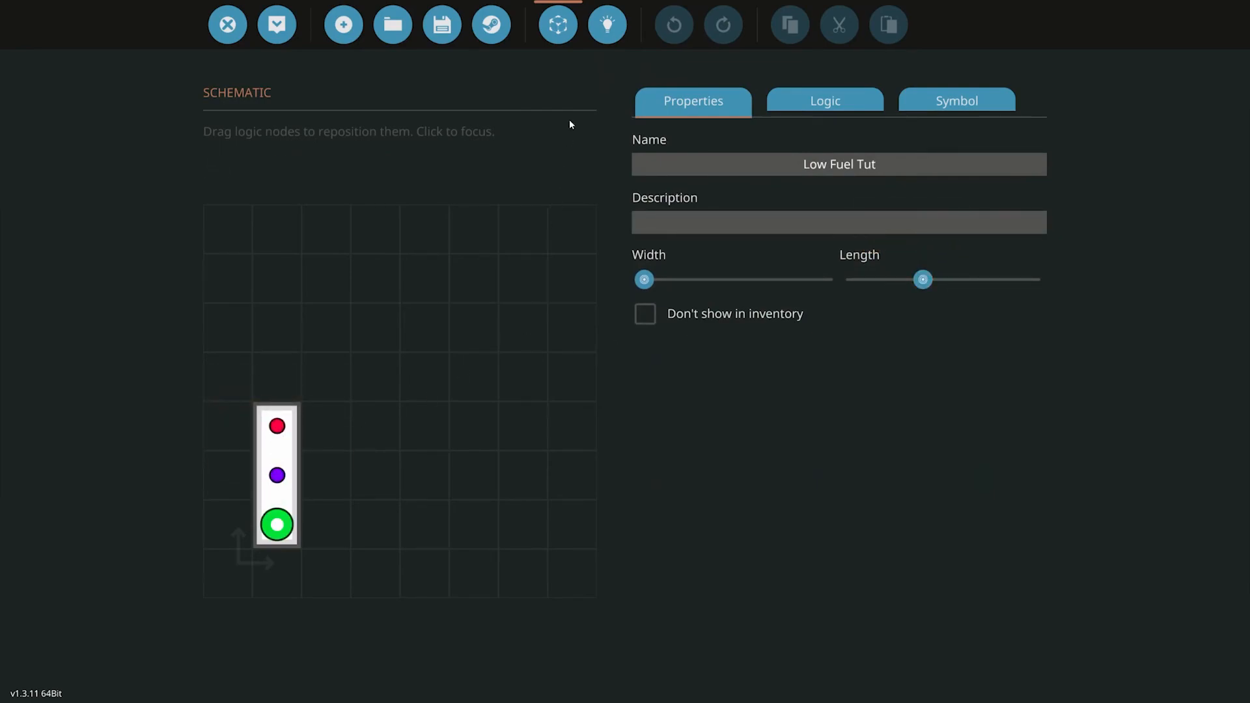
# Place Audio Out beside Output to Light and wire the right Blinker's output into it.
pyautogui.click(607, 25)
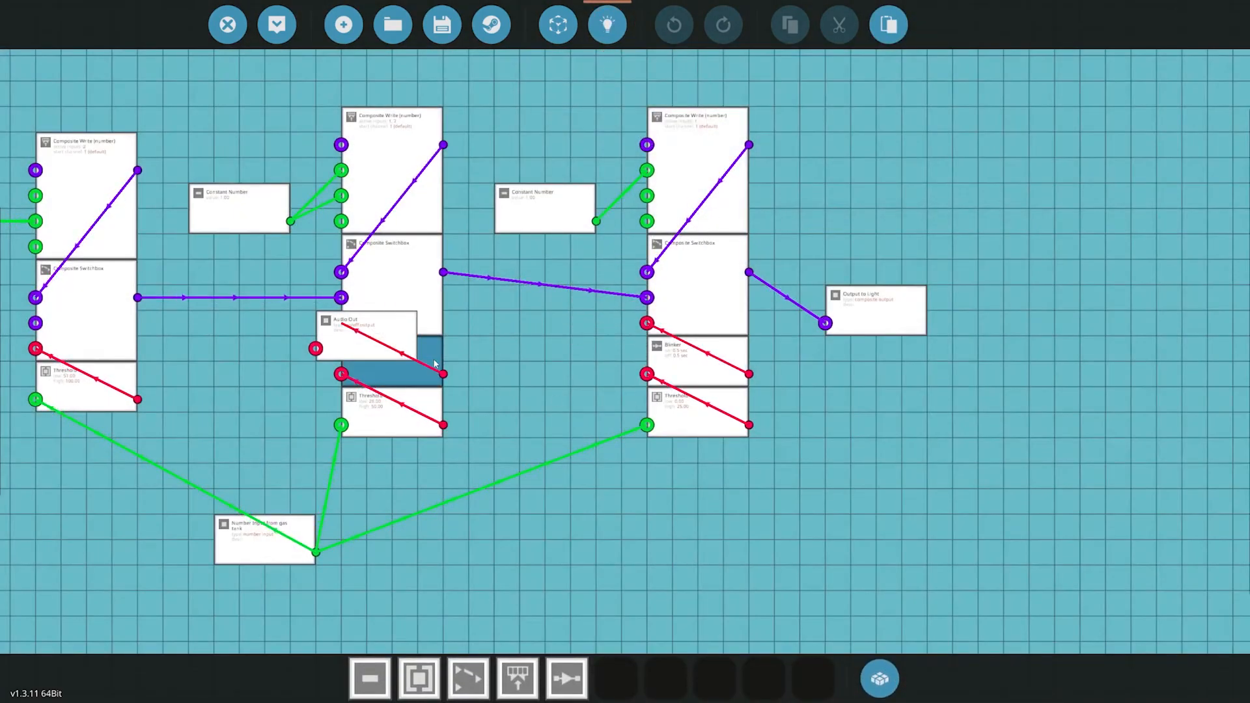
pyautogui.moveTo(390, 350)
pyautogui.mouseDown()
pyautogui.moveTo(375, 333)
pyautogui.moveTo(859, 352)
pyautogui.mouseUp()
pyautogui.moveTo(748, 373); pyautogui.dragTo(825, 373)
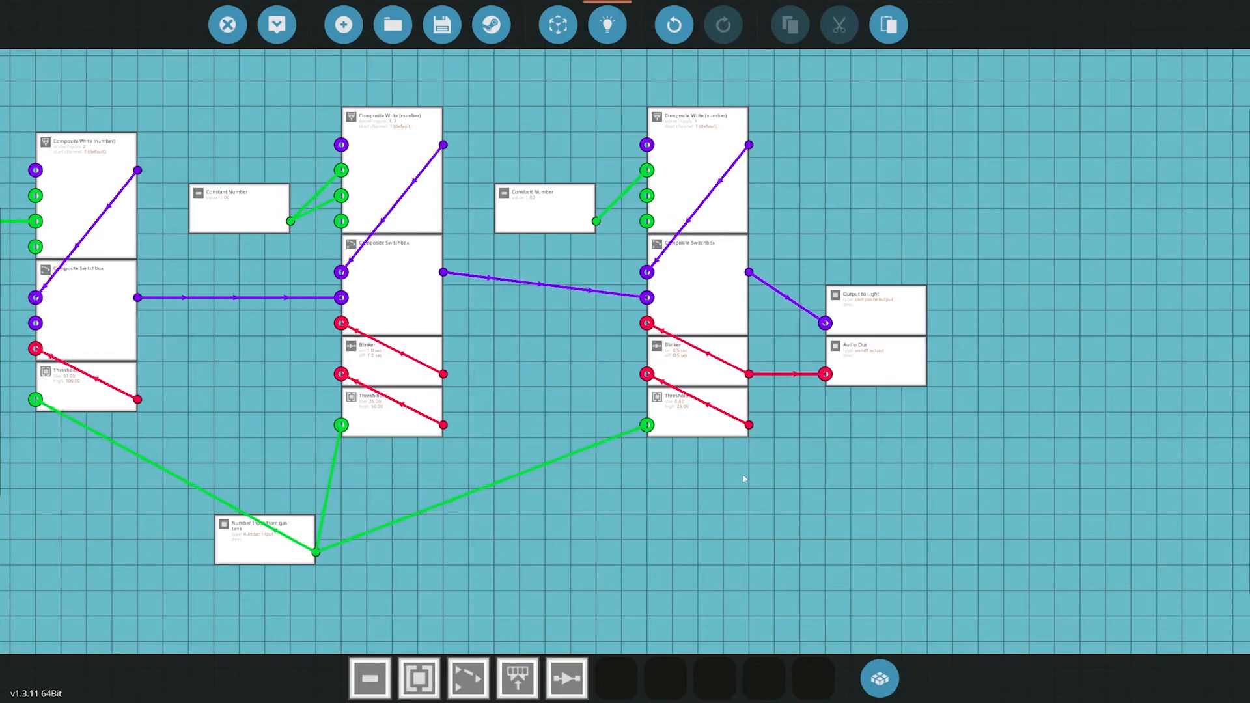
# Save over the Low Fuel Tut design and update the microcontroller on the quadcopter.
pyautogui.click(441, 24)
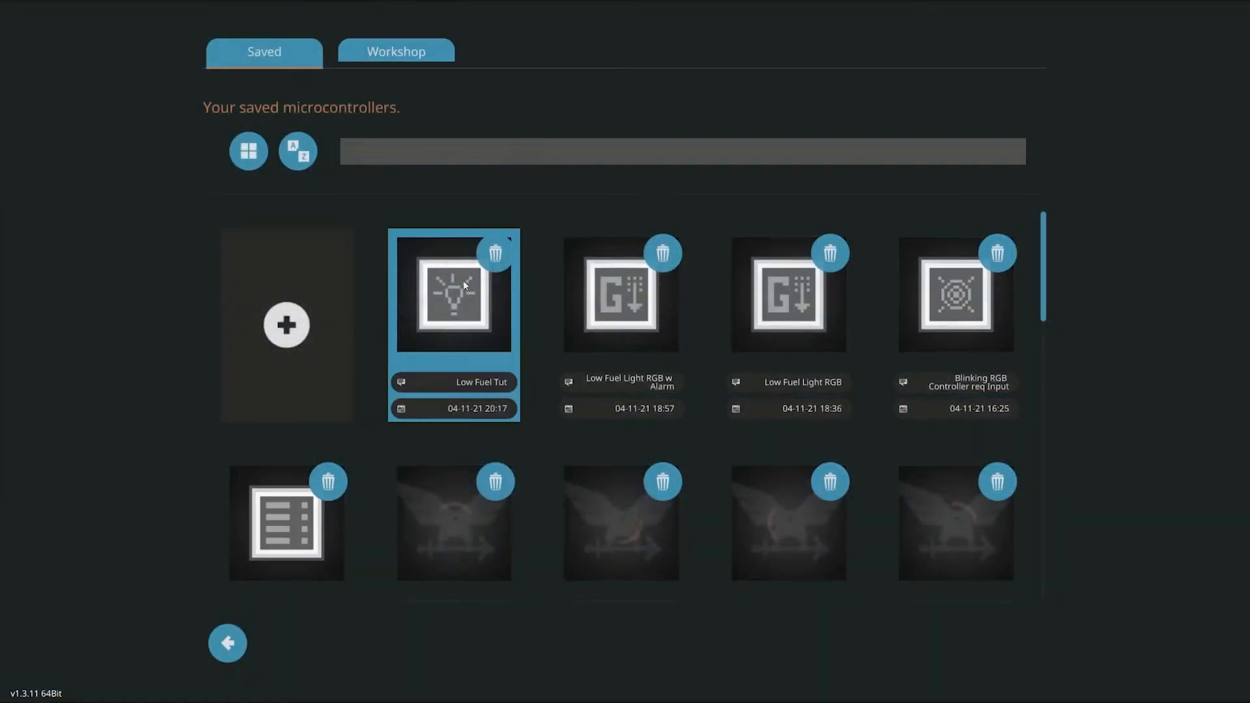
pyautogui.click(450, 303)
pyautogui.click(672, 508)
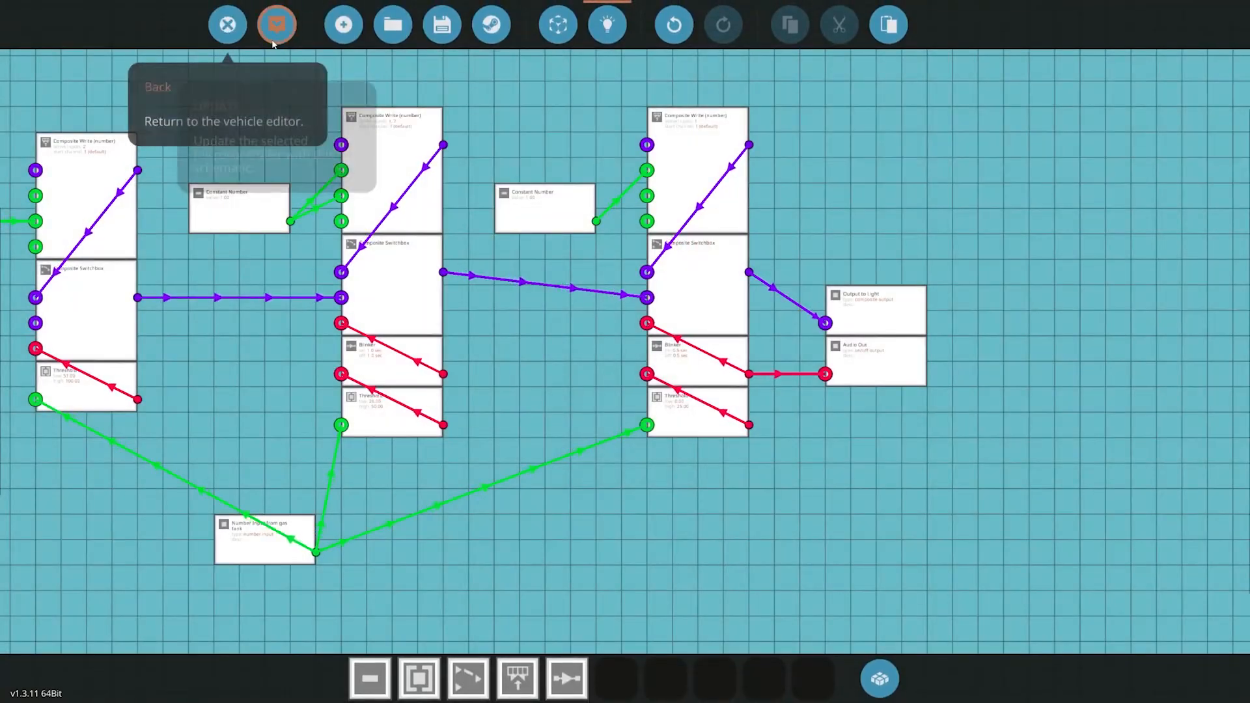
pyautogui.click(226, 22)
pyautogui.click(672, 482)
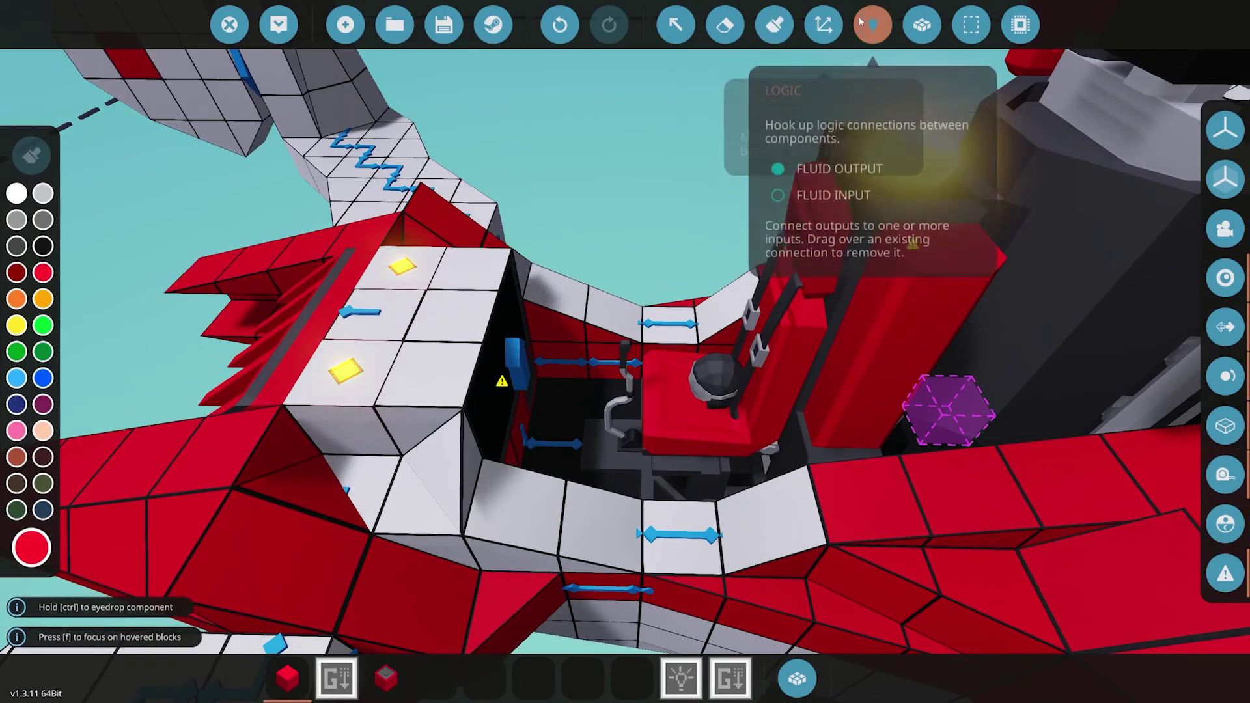
# In Logic mode, link the microcontroller's Audio Out to the buzzer's on/off input.
pyautogui.click(874, 24)
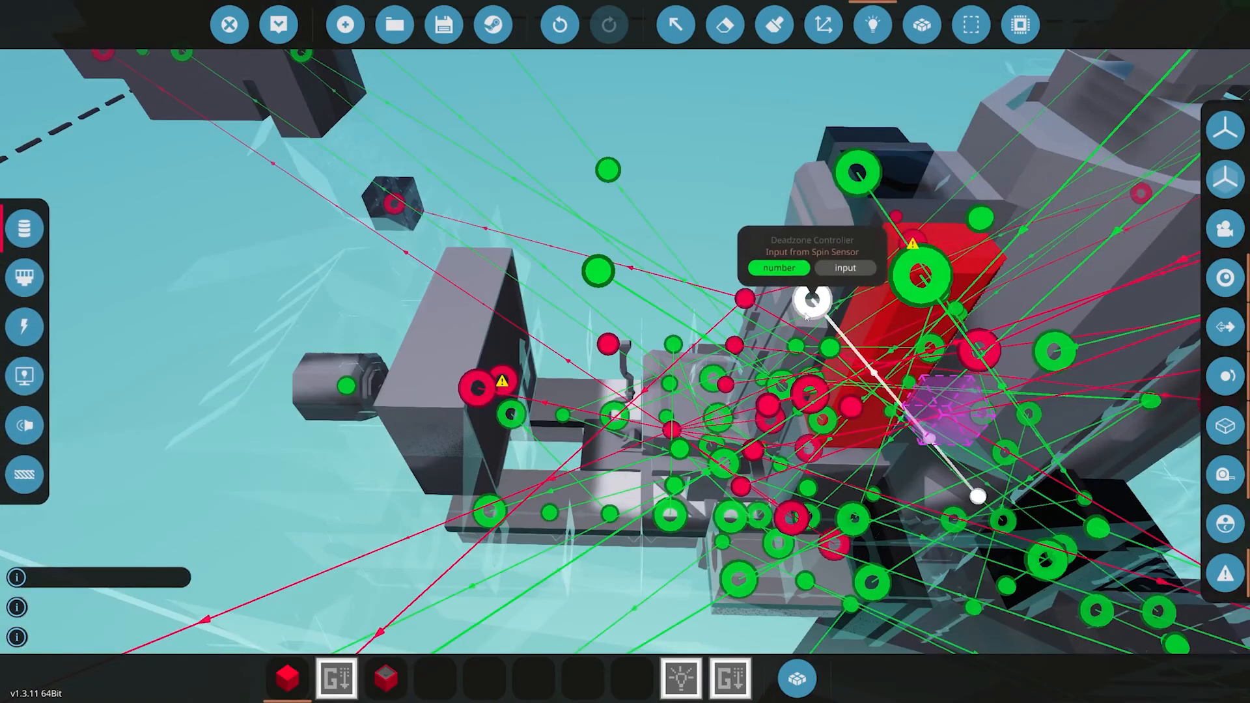
pyautogui.scroll(-1, 861, 307)
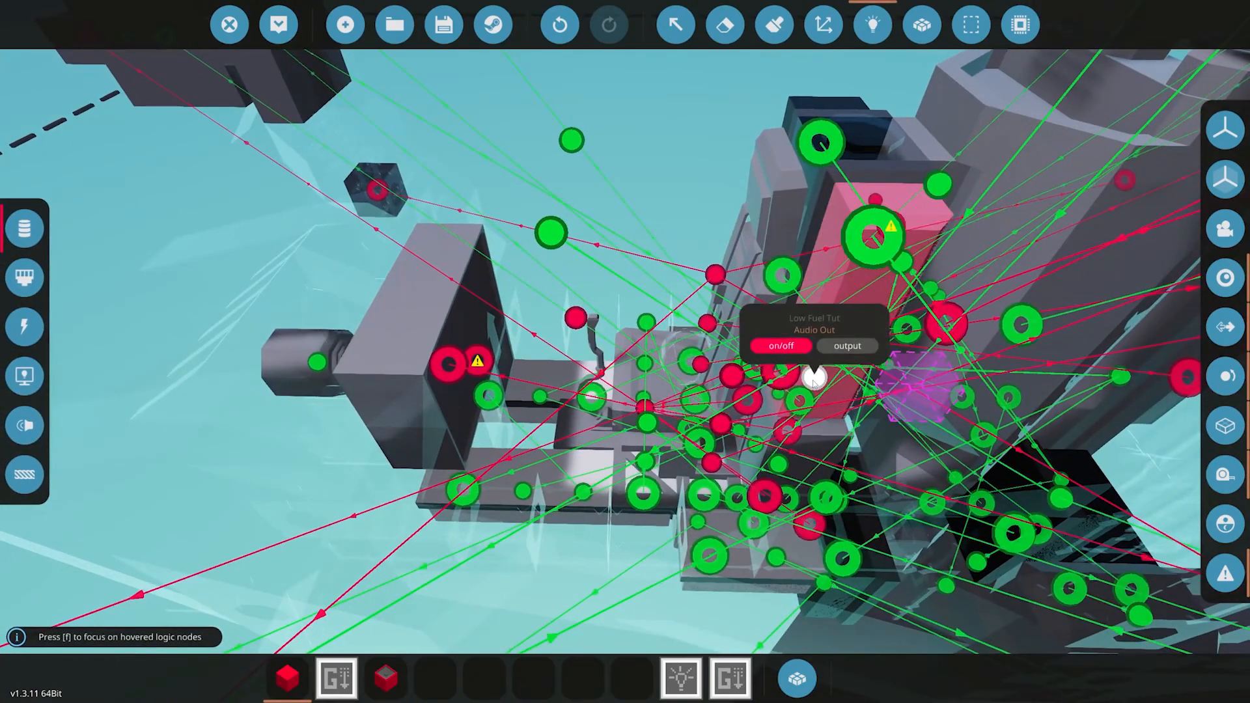
pyautogui.moveTo(813, 376); pyautogui.dragTo(478, 362)
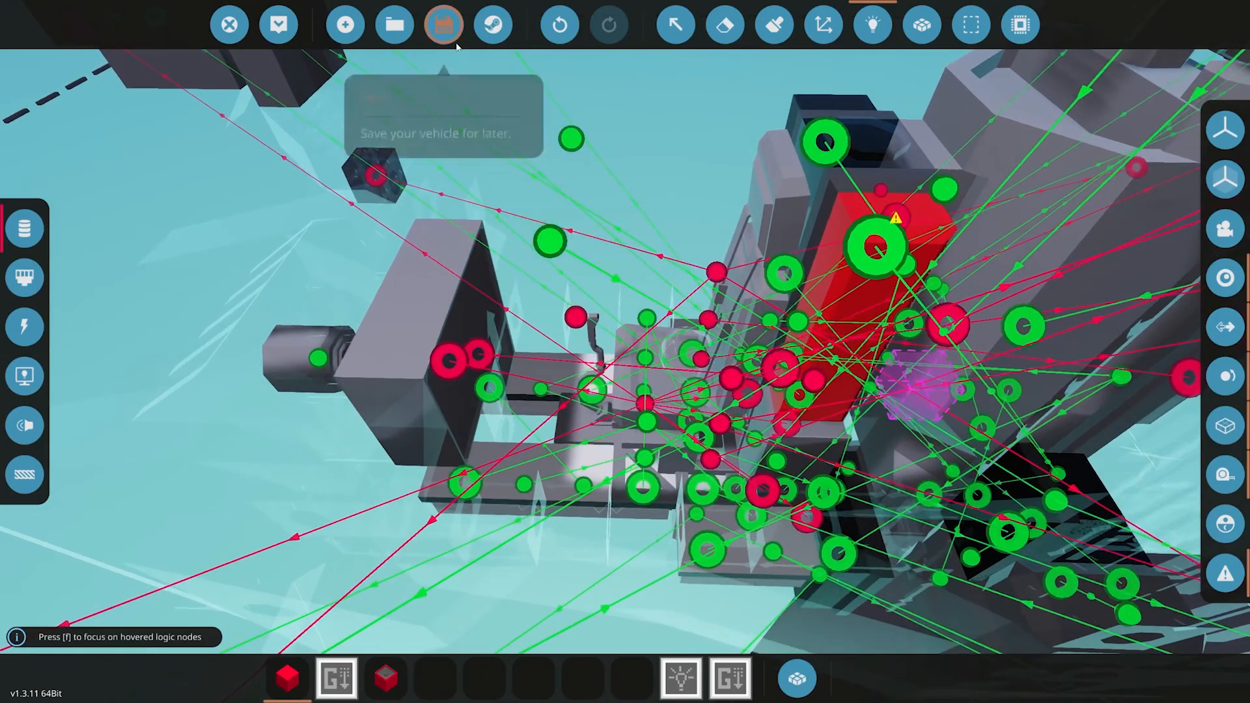
# Spawn the quadcopter, sit in the cockpit while fuel burns down to 4 turning lights yellow then red, and return to the editor.
pyautogui.click(279, 25)
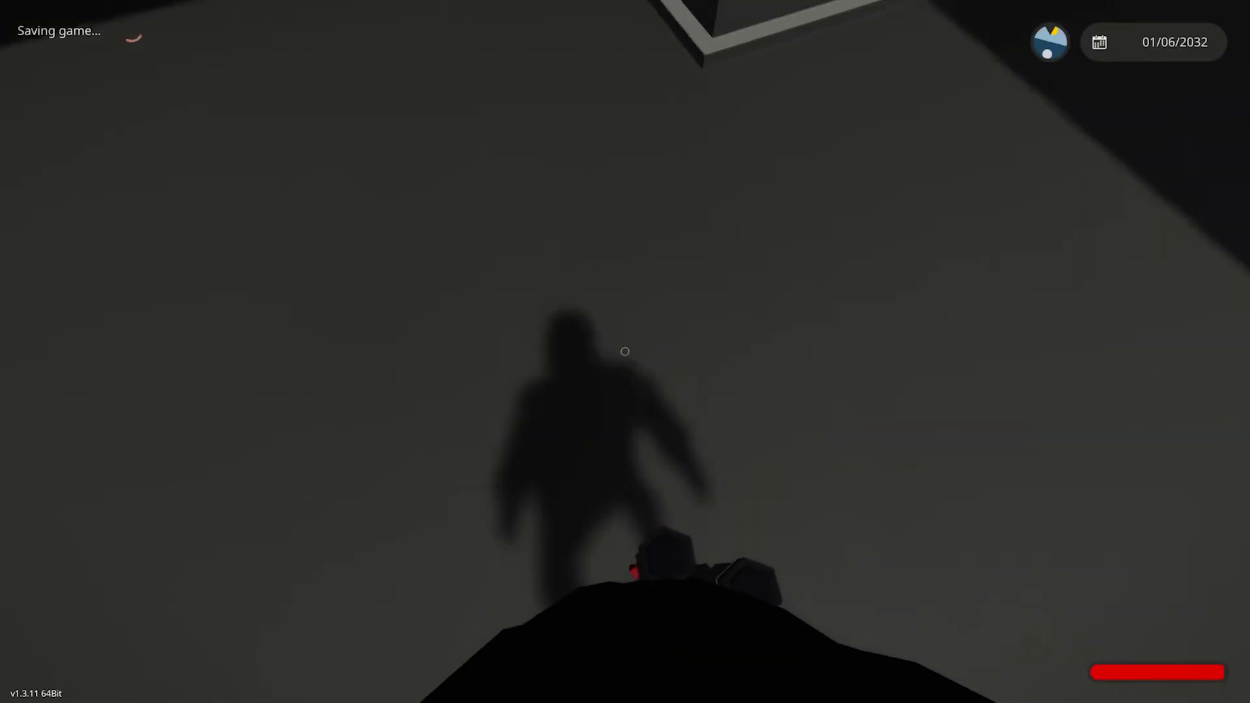
pyautogui.press('w')
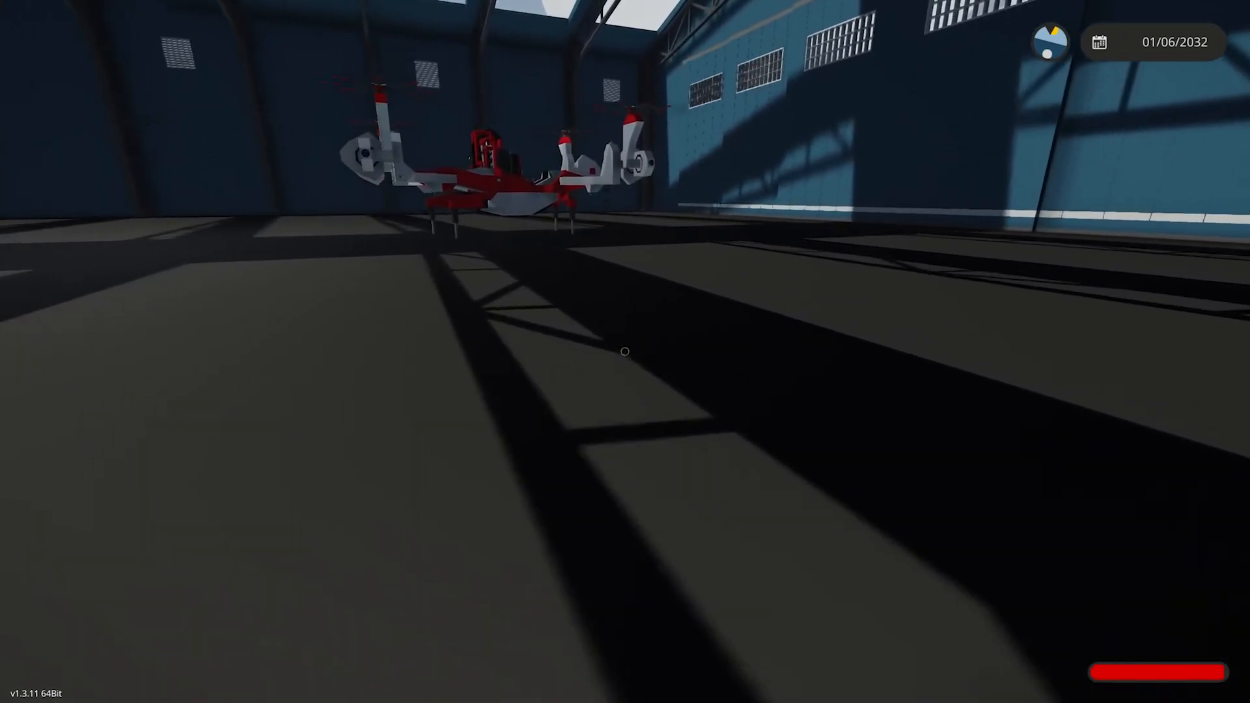
pyautogui.press('w')
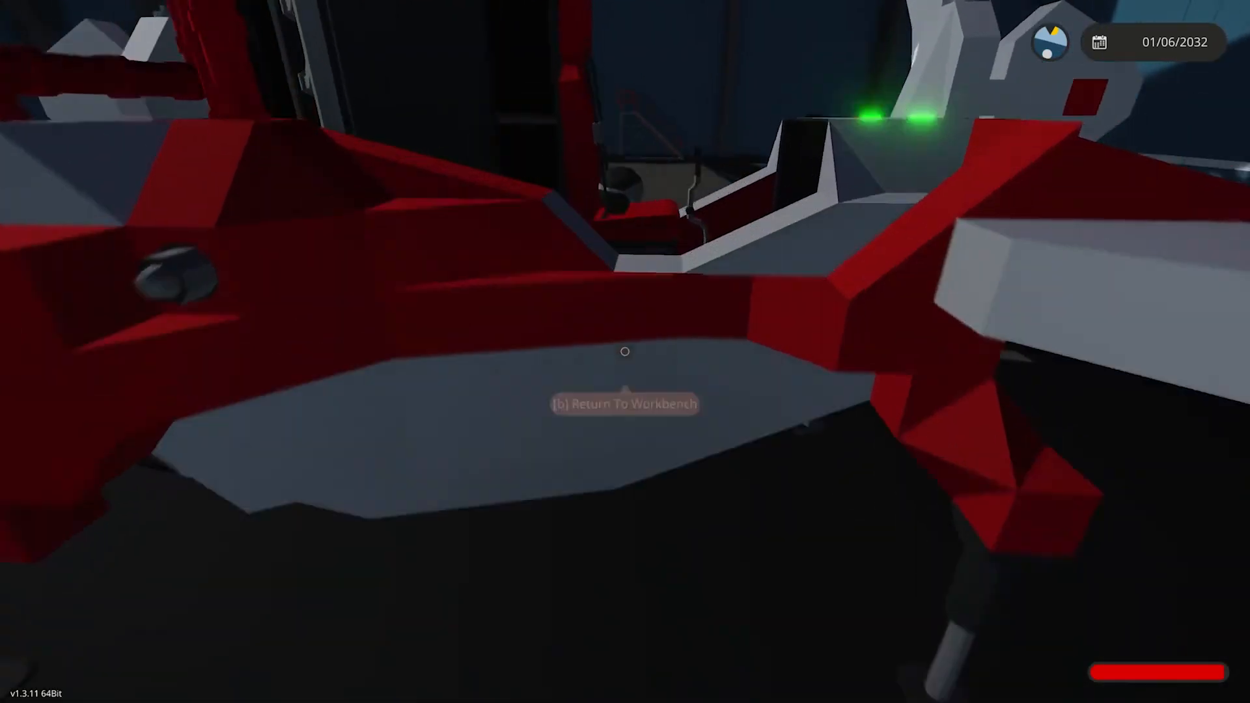
pyautogui.press('f')
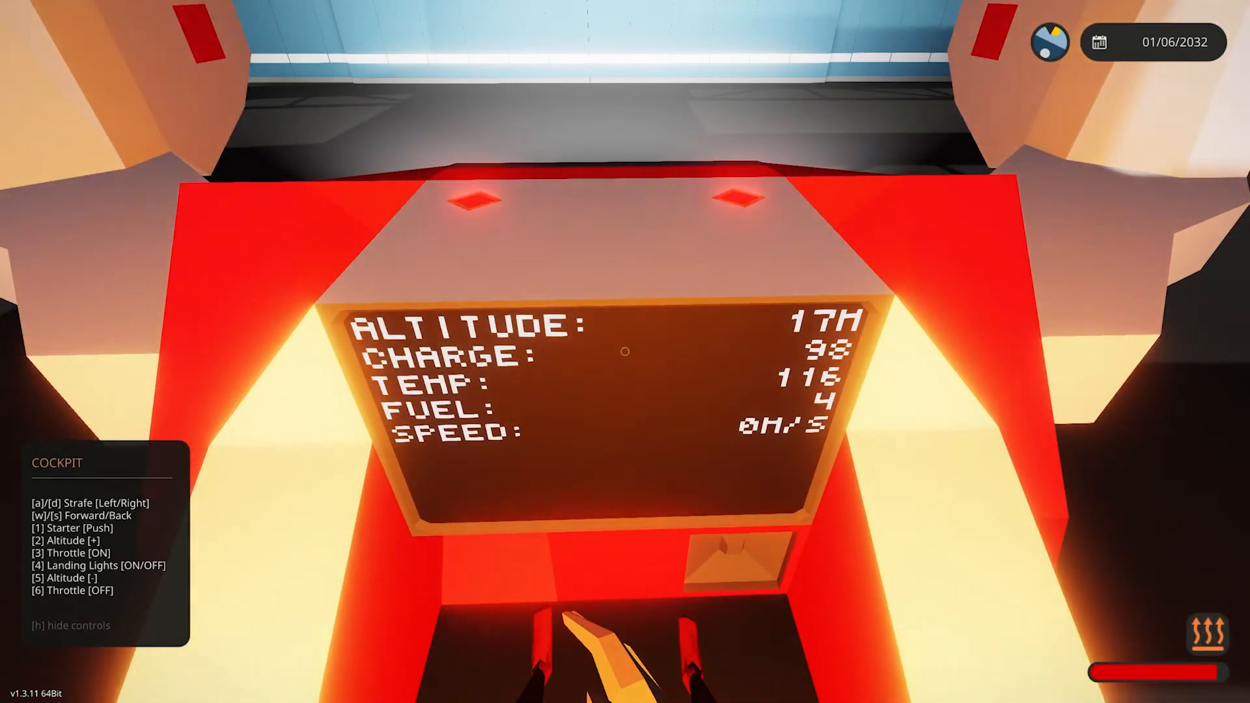
pyautogui.press('f')
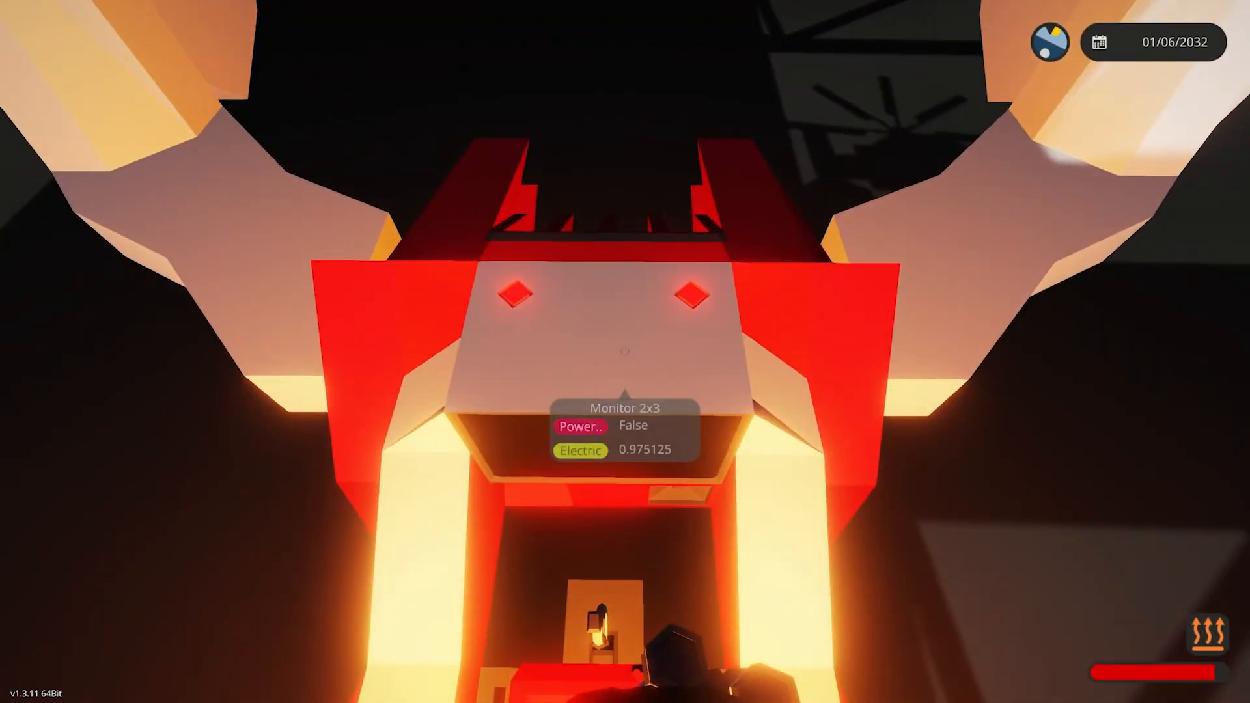
pyautogui.press('Escape')
pyautogui.scroll(4, 625, 353)
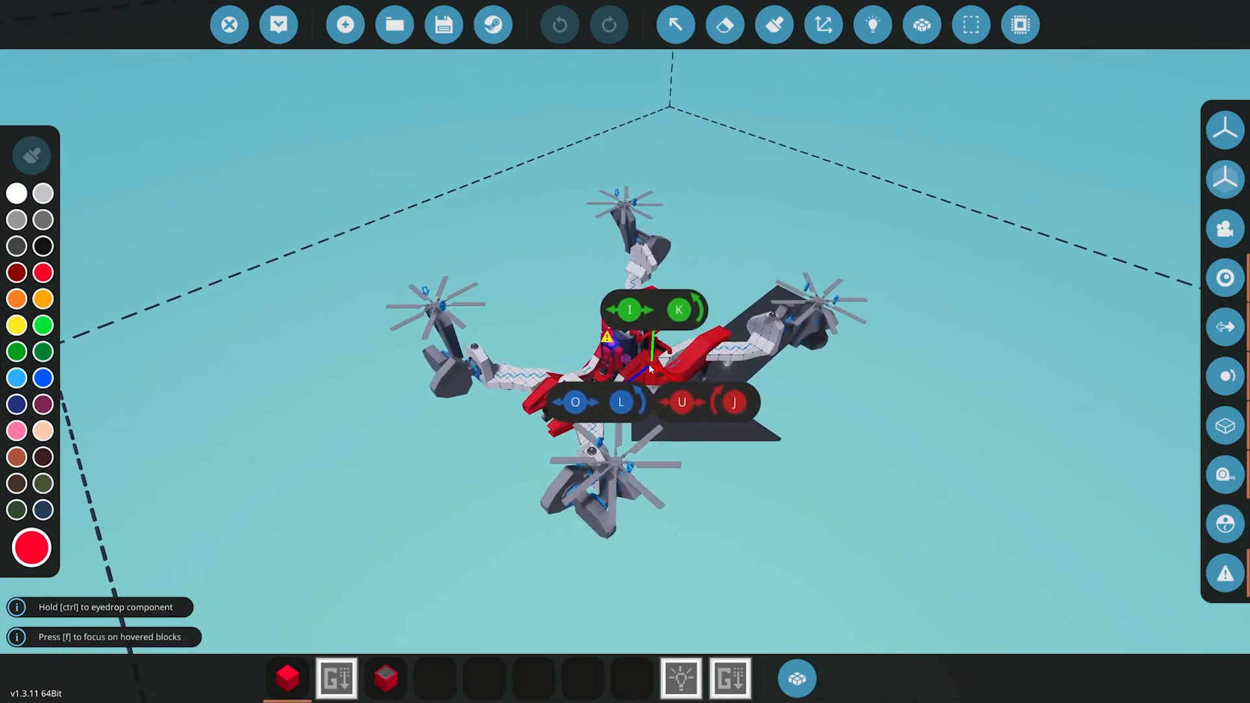
pyautogui.moveTo(714, 382); pyautogui.dragTo(582, 243)
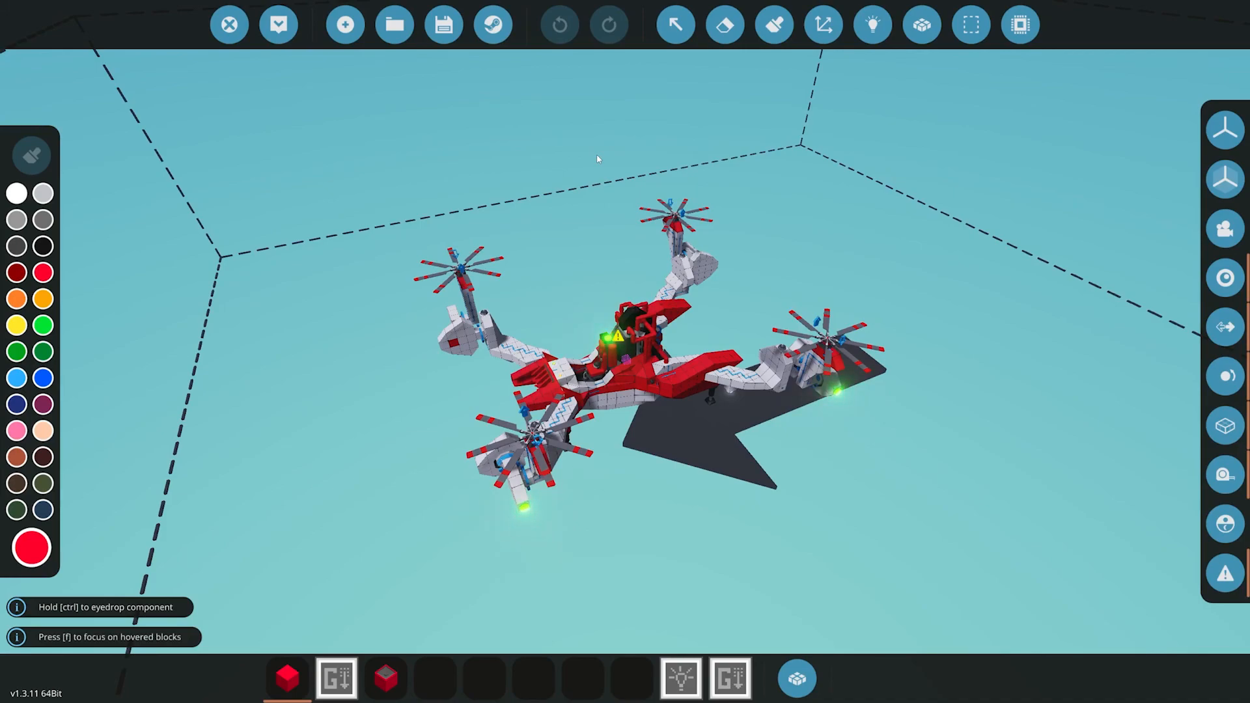
pyautogui.moveTo(607, 212); pyautogui.dragTo(637, 342)
pyautogui.scroll(6, 645, 322)
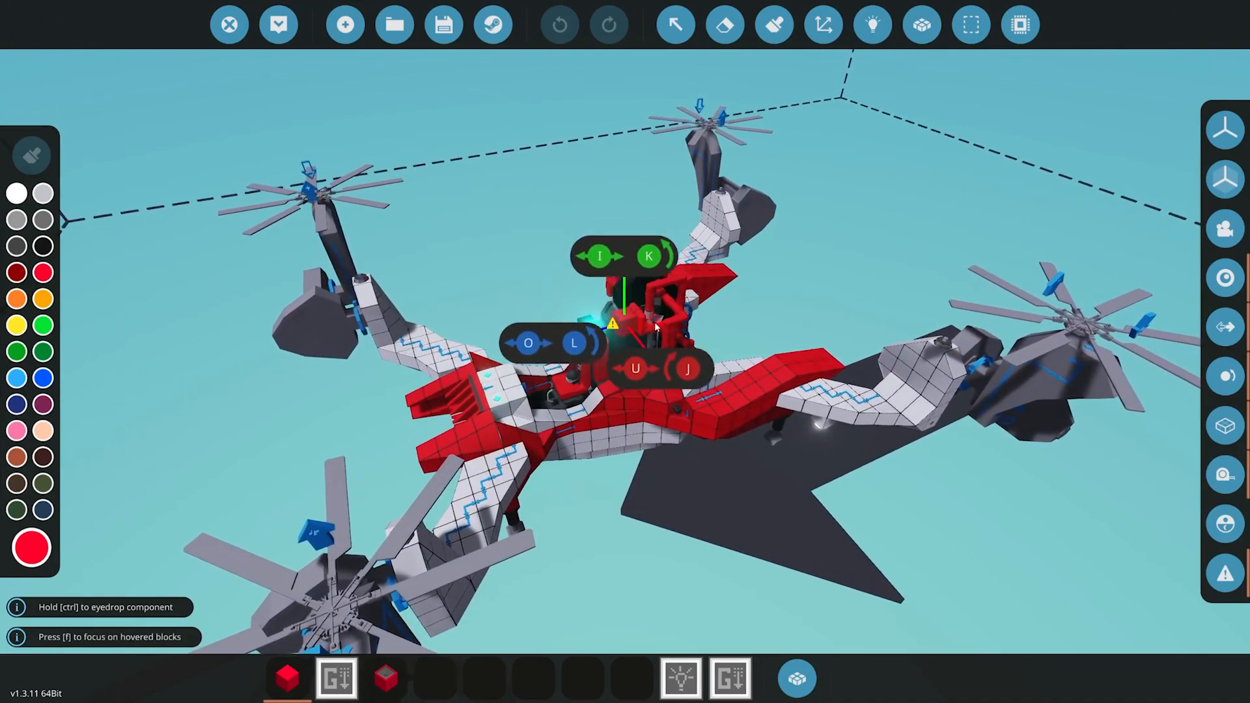
pyautogui.moveTo(589, 289); pyautogui.dragTo(625, 313)
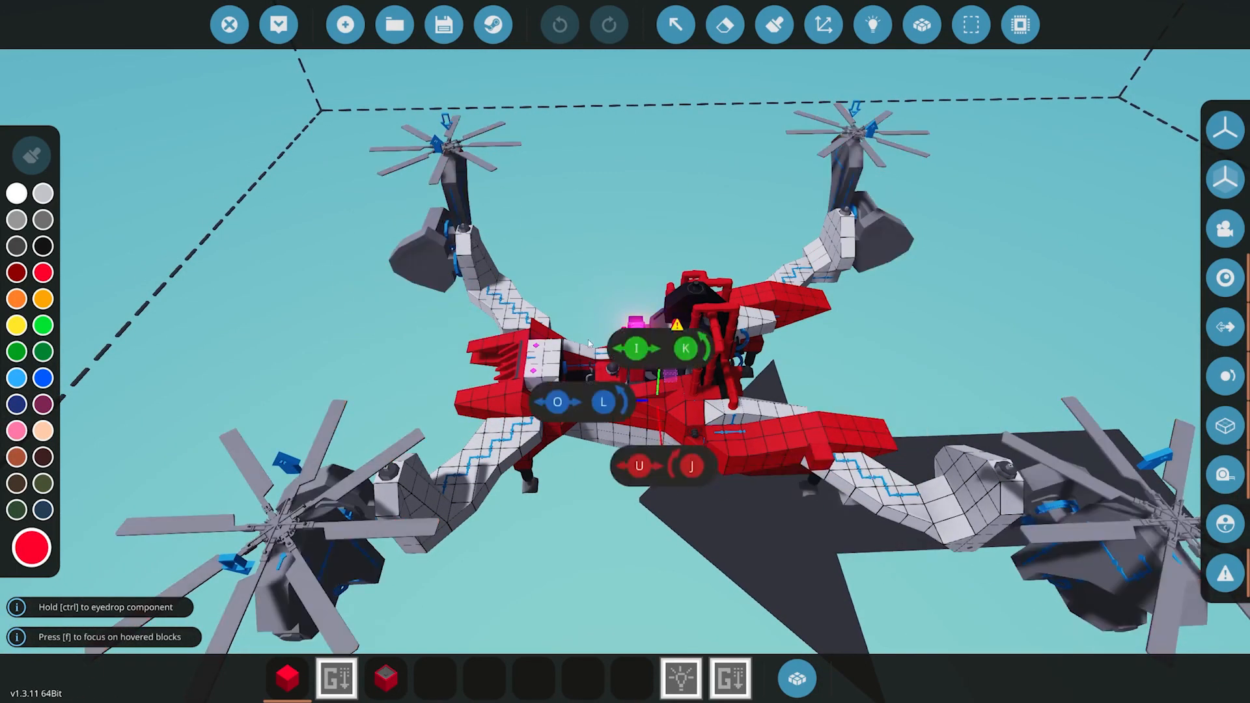
pyautogui.moveTo(626, 352); pyautogui.dragTo(720, 330)
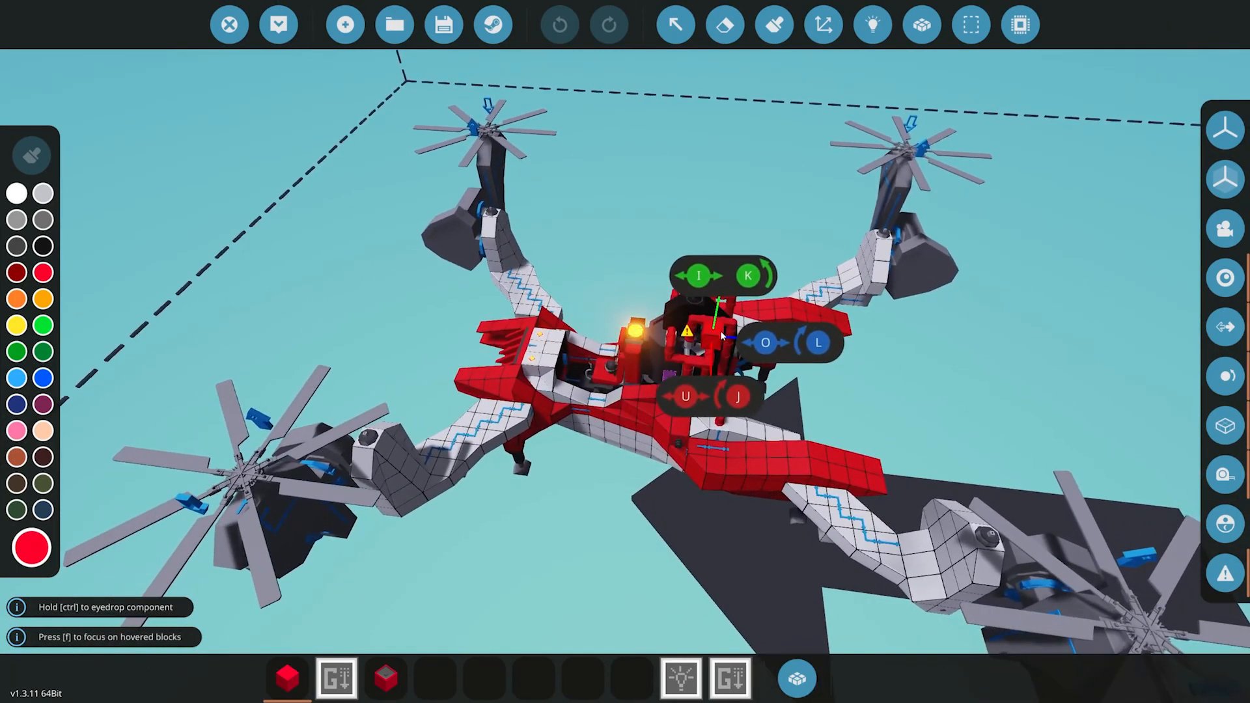